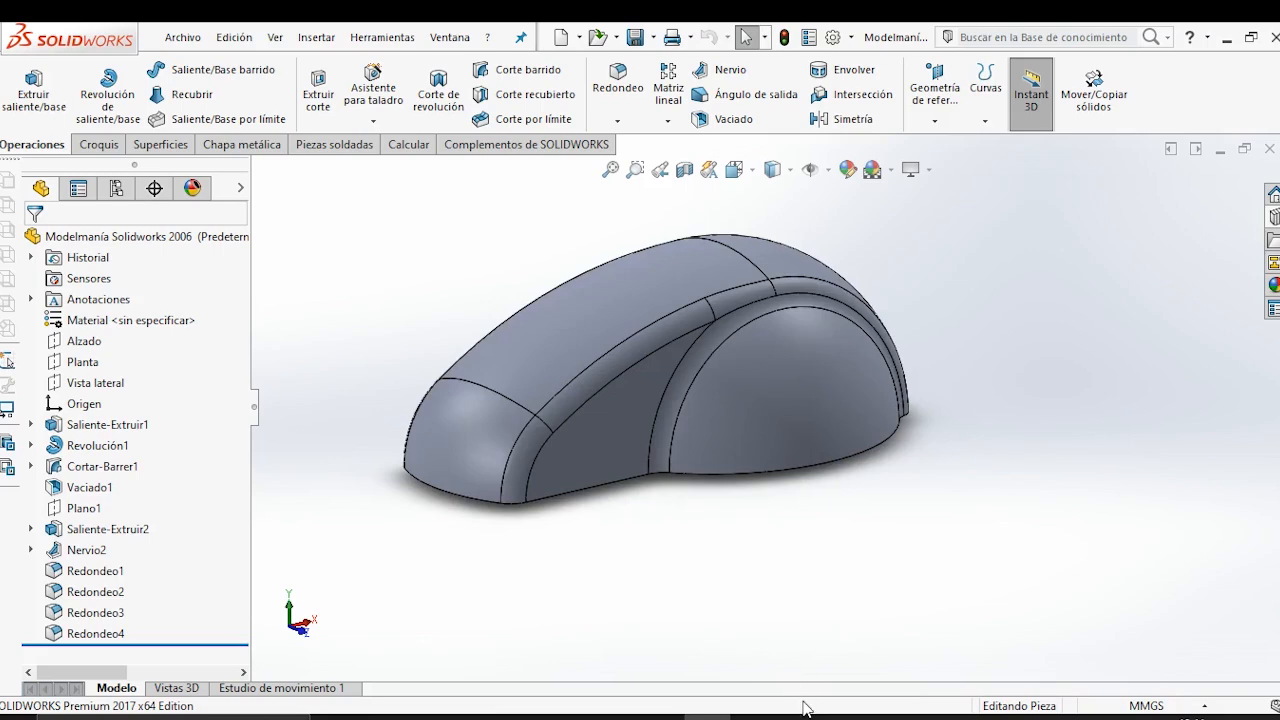
View the Model Mania 2006 Phase 1 knob drawing and return to the finished knob model in SOLIDWORKS.
left_click(754, 717)
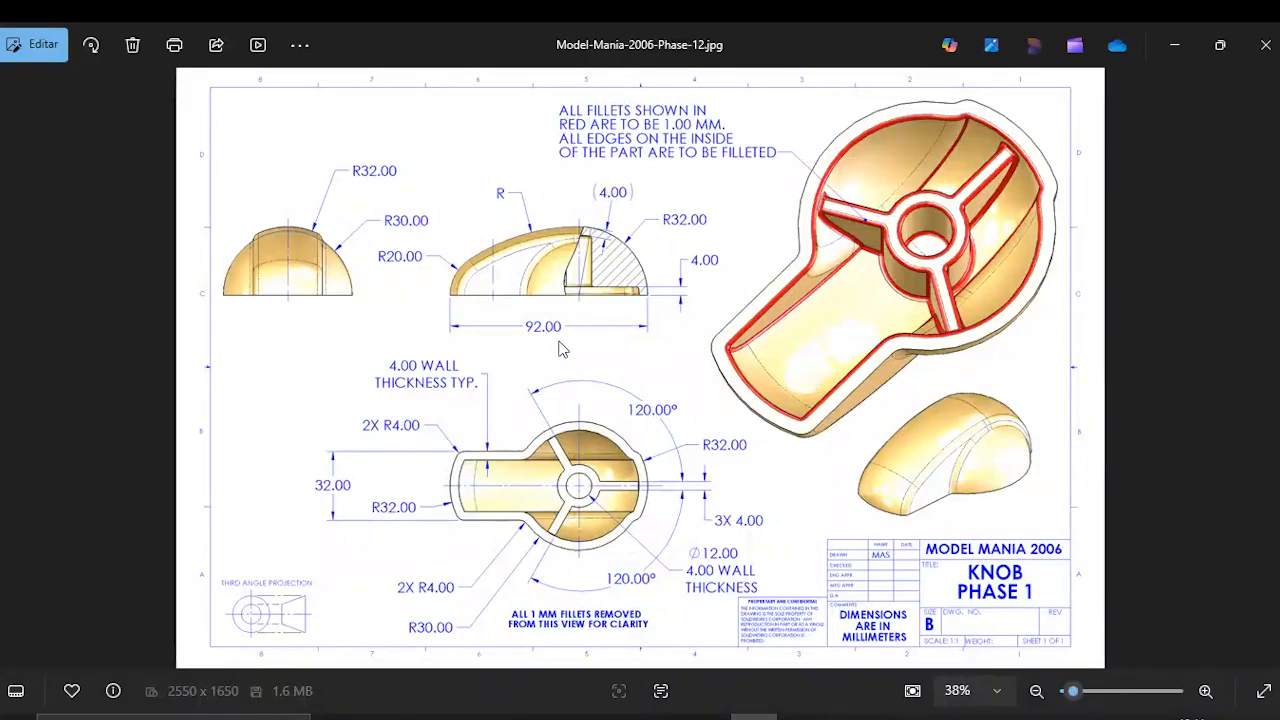
left_click(1175, 44)
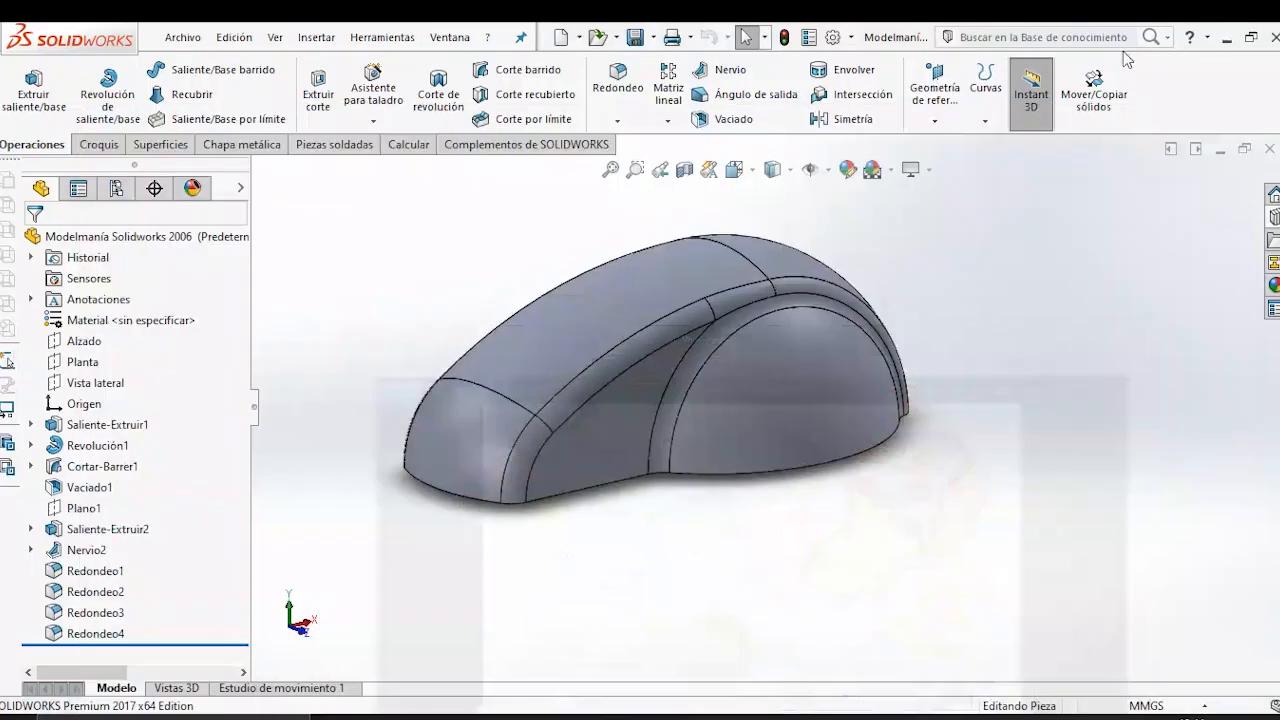
scroll(630, 276, "up", 2)
scroll(728, 244, "down", 1)
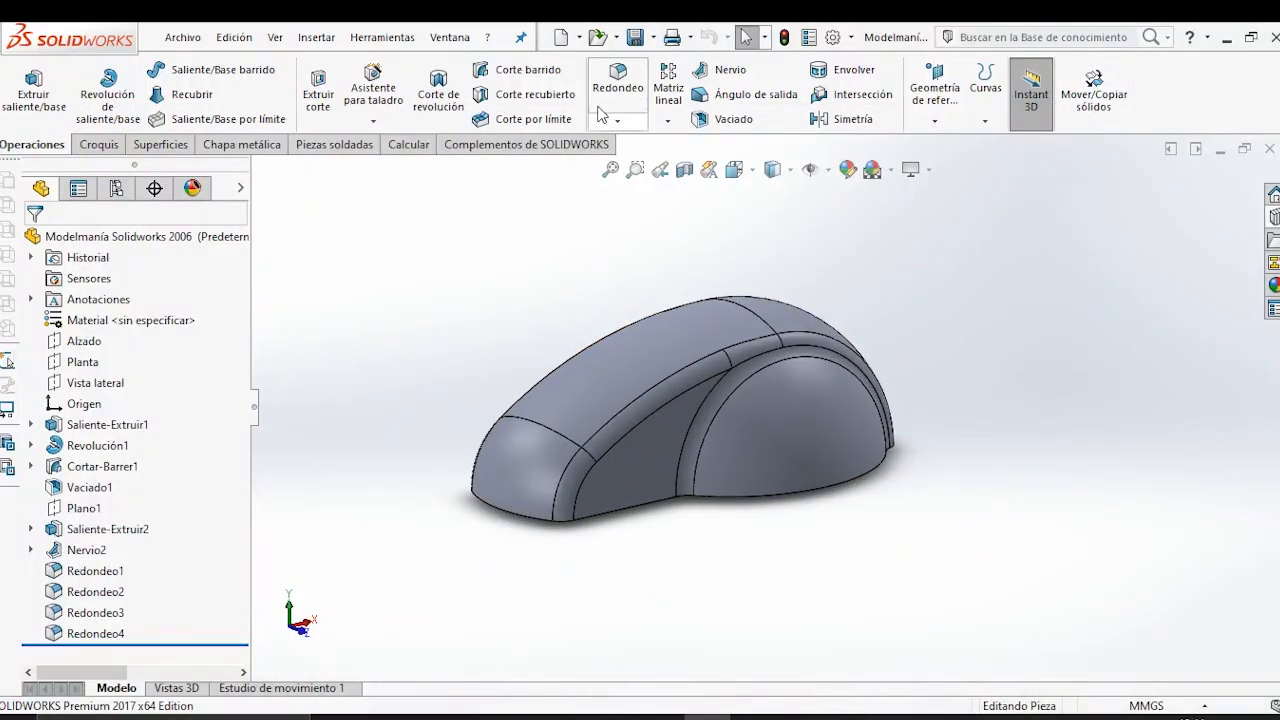
Create a new part document and open a sketch on its Alzado plane.
left_click(559, 38)
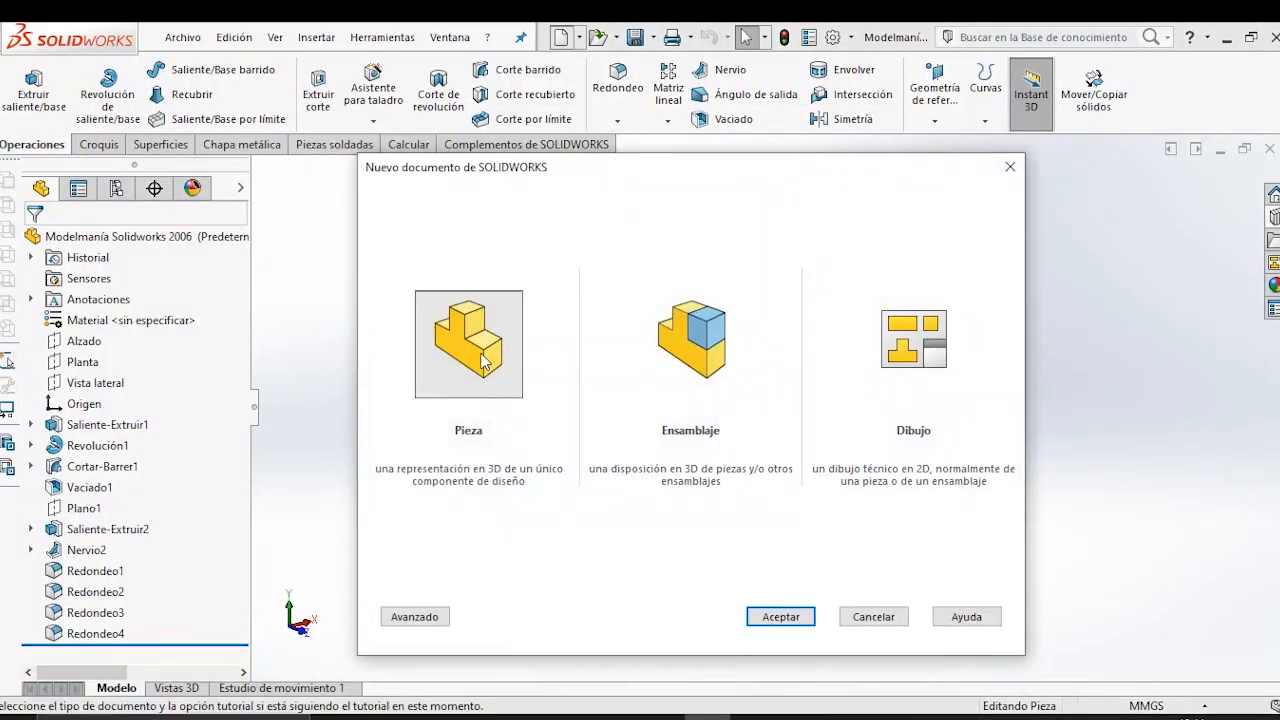
left_click(797, 618)
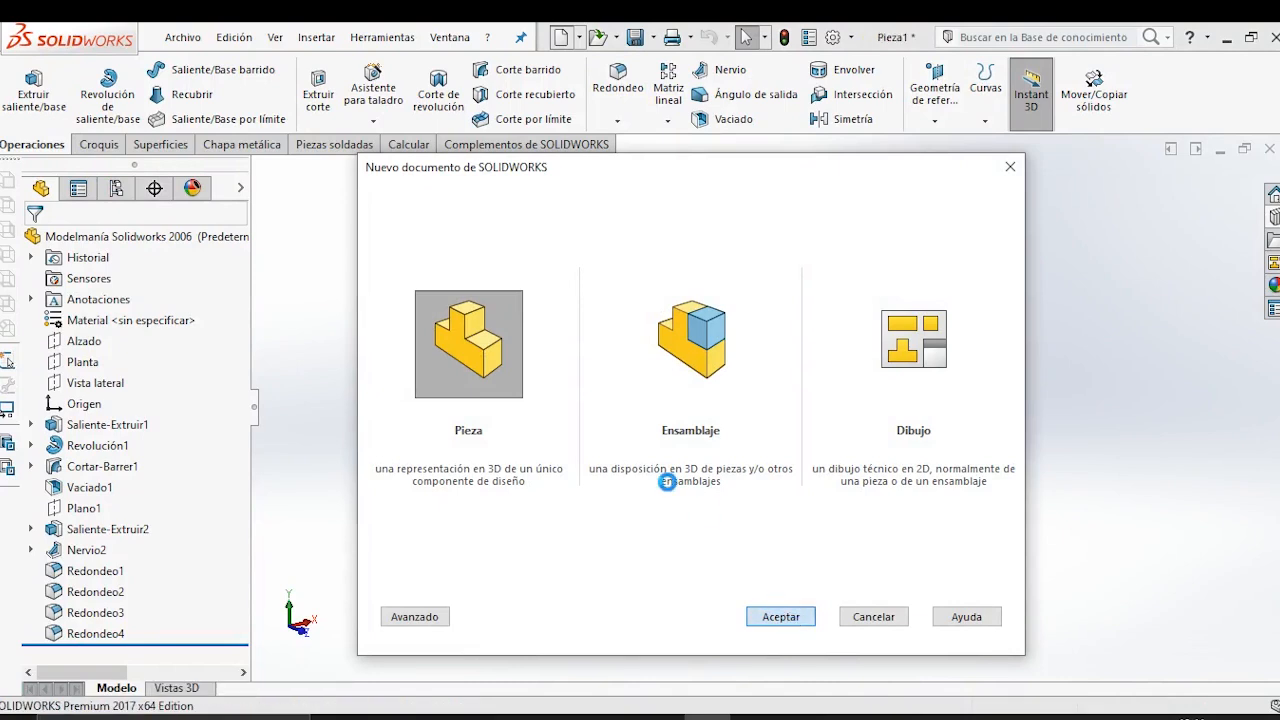
left_click(97, 345)
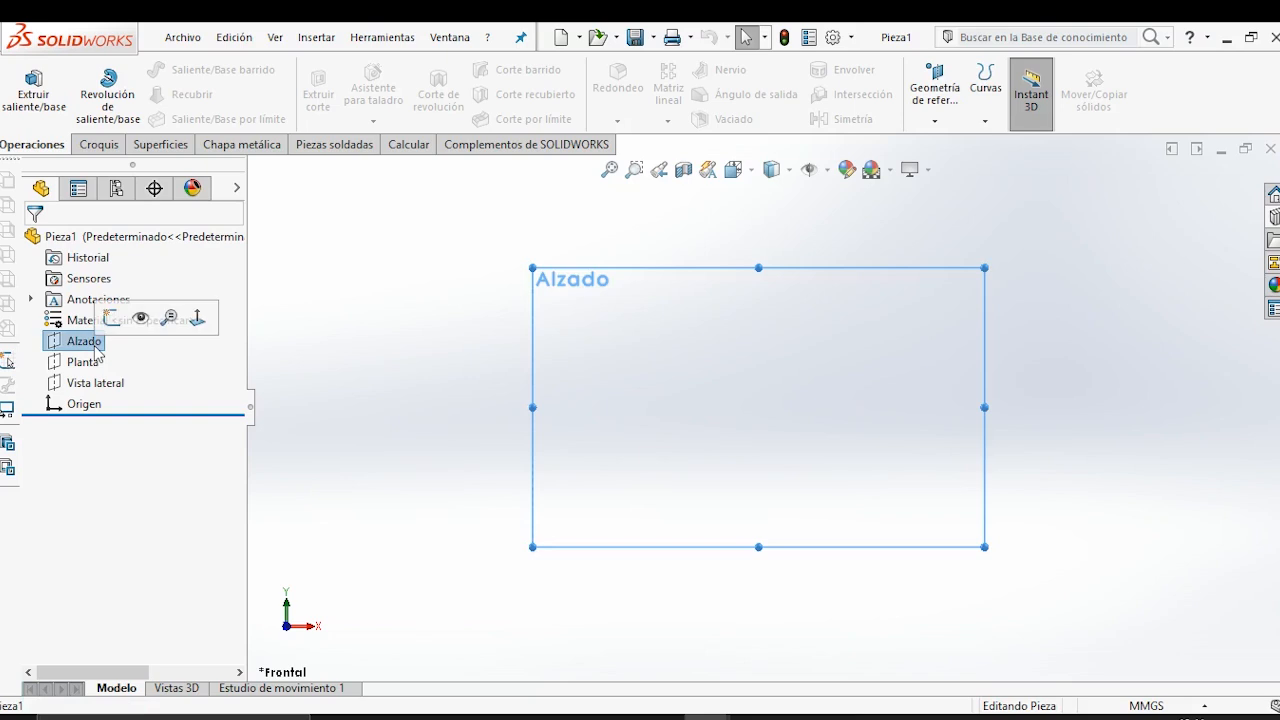
left_click(113, 320)
left_click(455, 352)
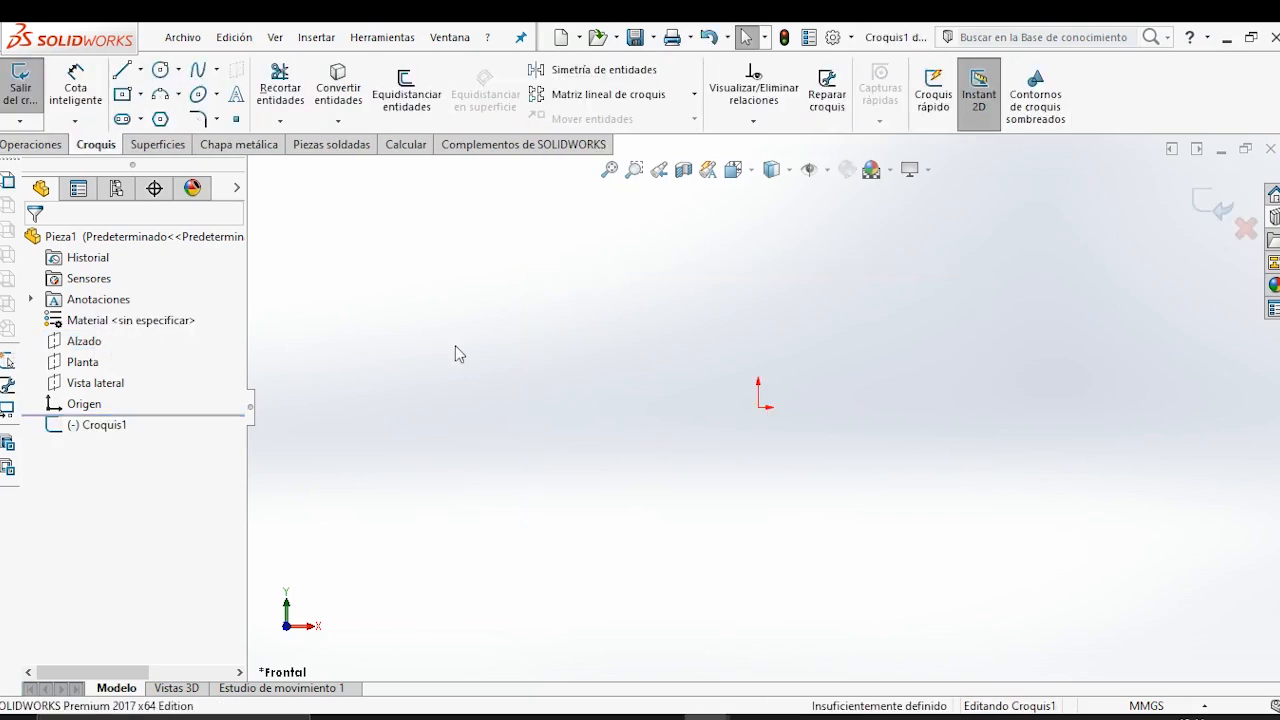
Draw a horizontal construction line from the origin in the positive X direction.
left_click(141, 69)
left_click(175, 114)
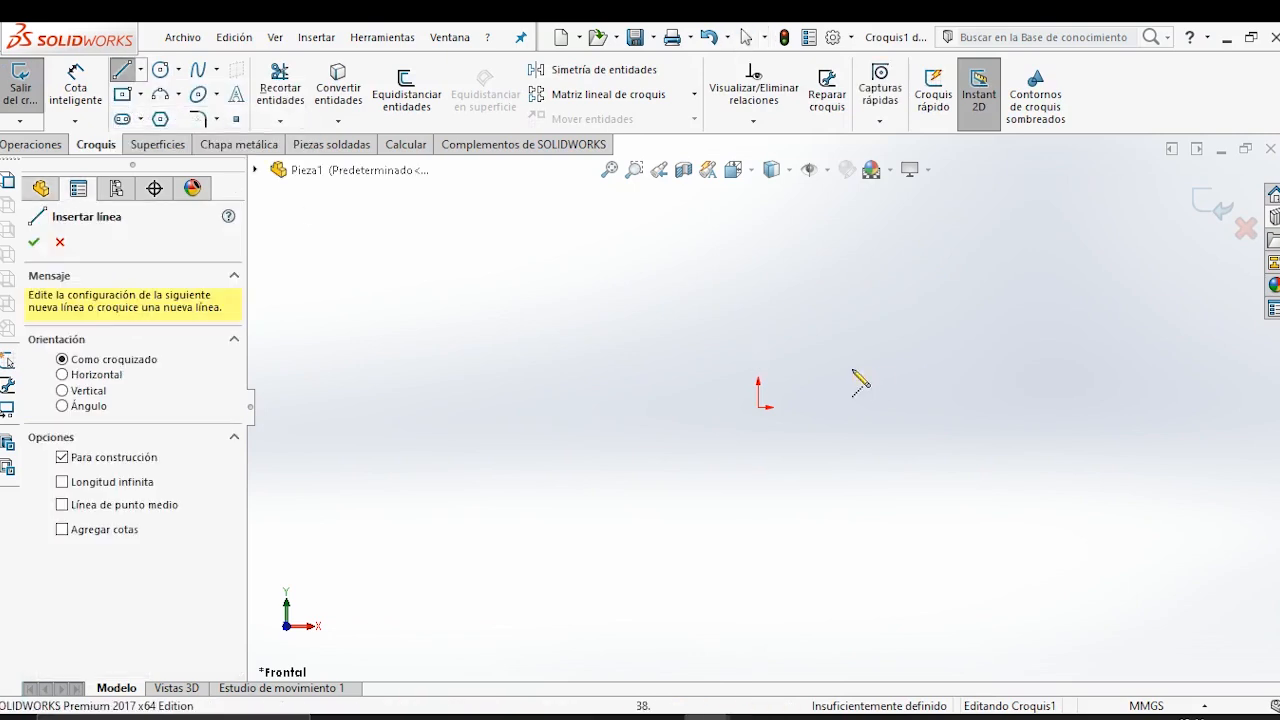
left_click(761, 407)
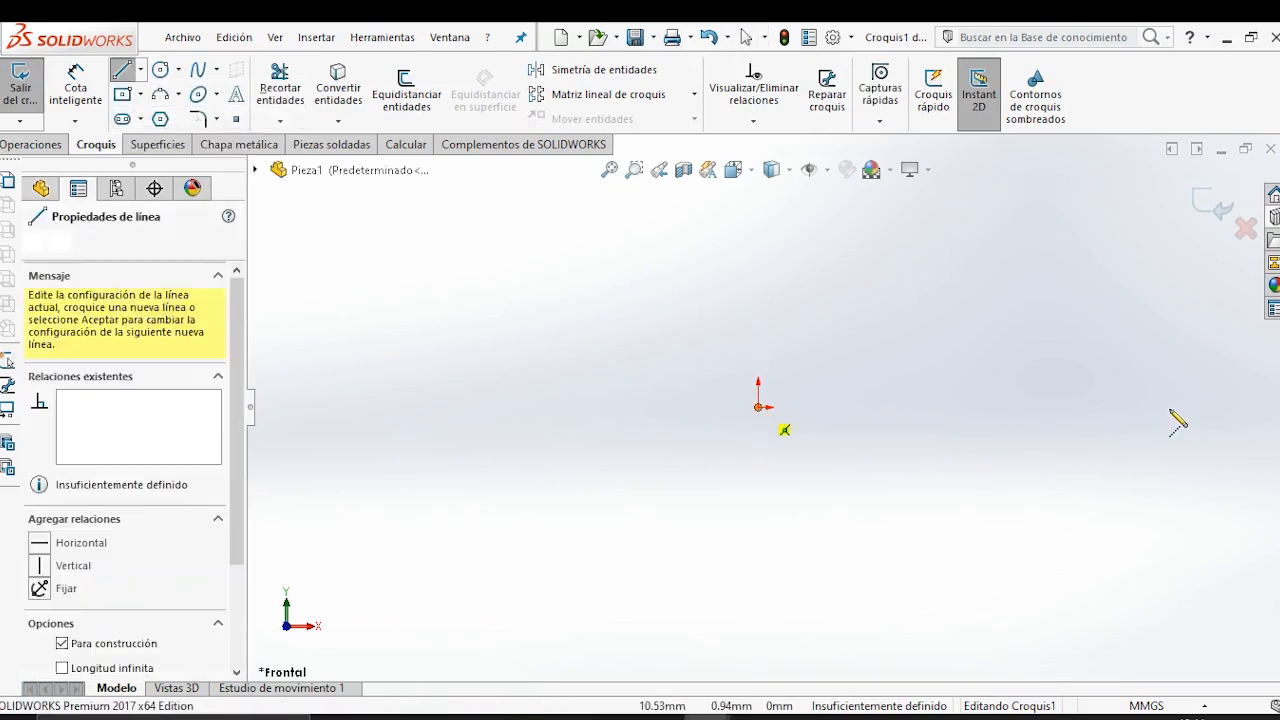
left_click(1187, 407)
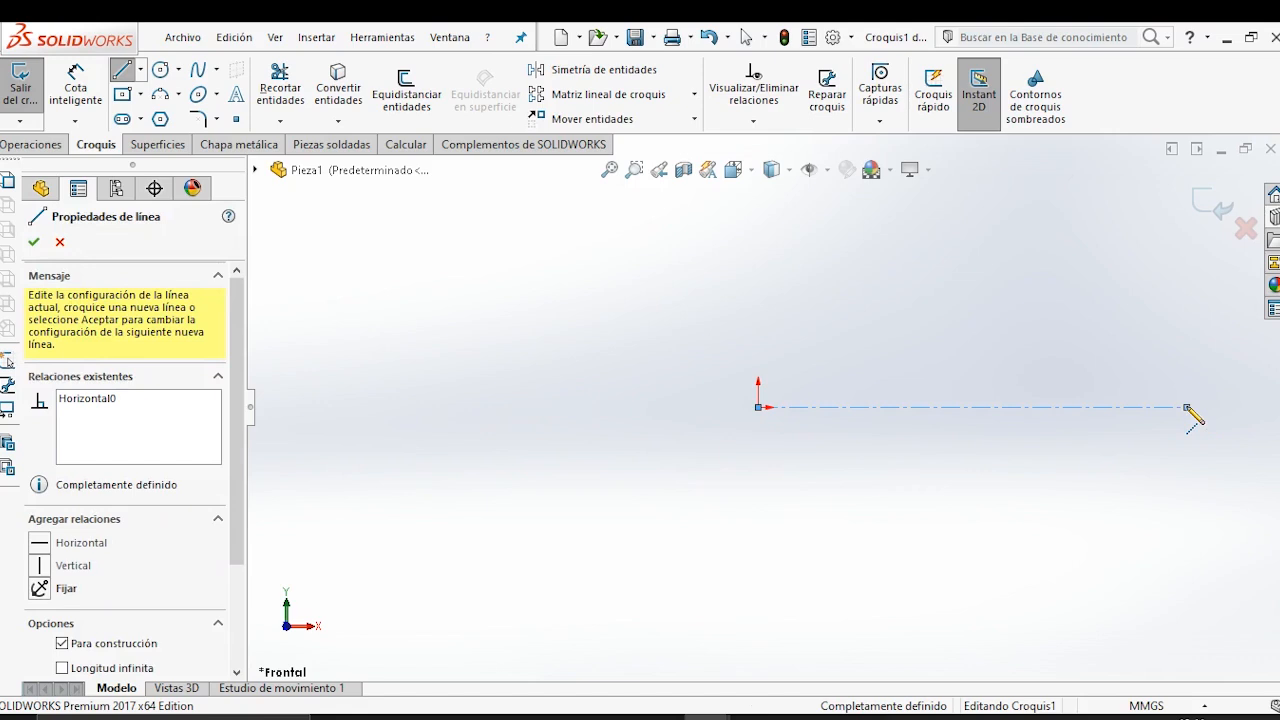
key("Escape")
Draw a vertical construction line upward from the origin.
left_click(141, 70)
left_click(178, 112)
left_click(758, 407)
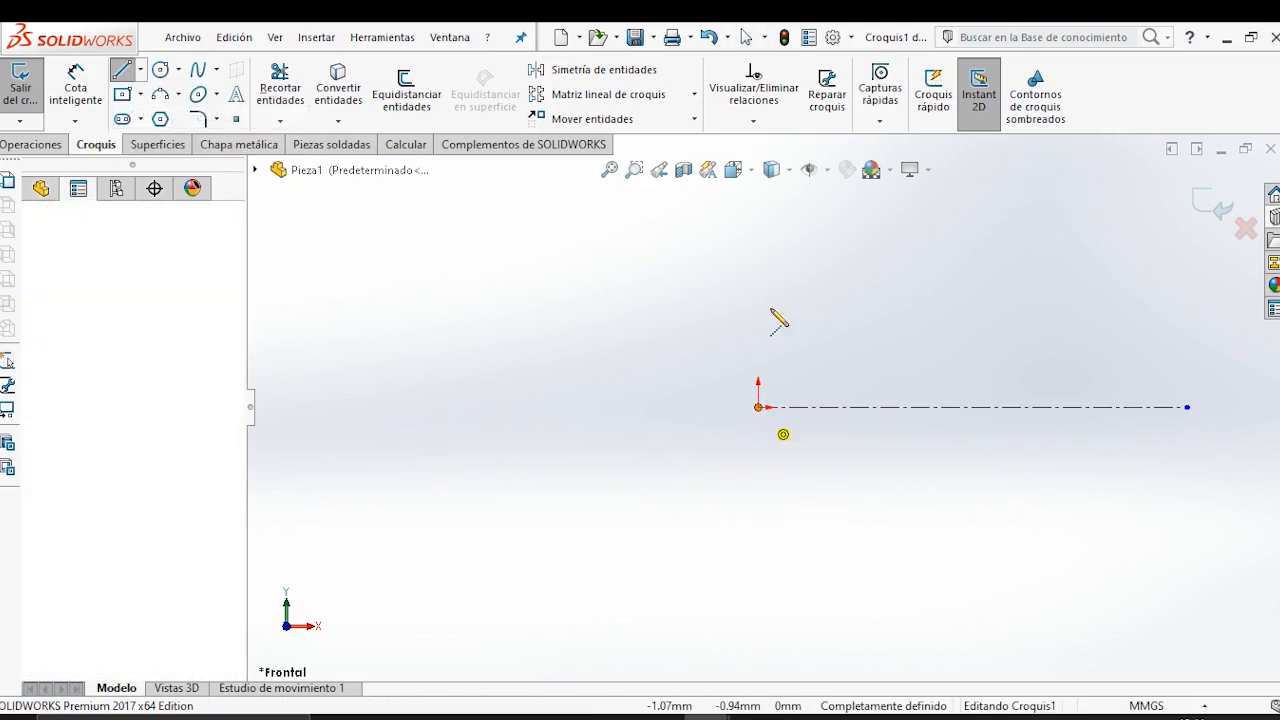
left_click(758, 228)
key("Escape")
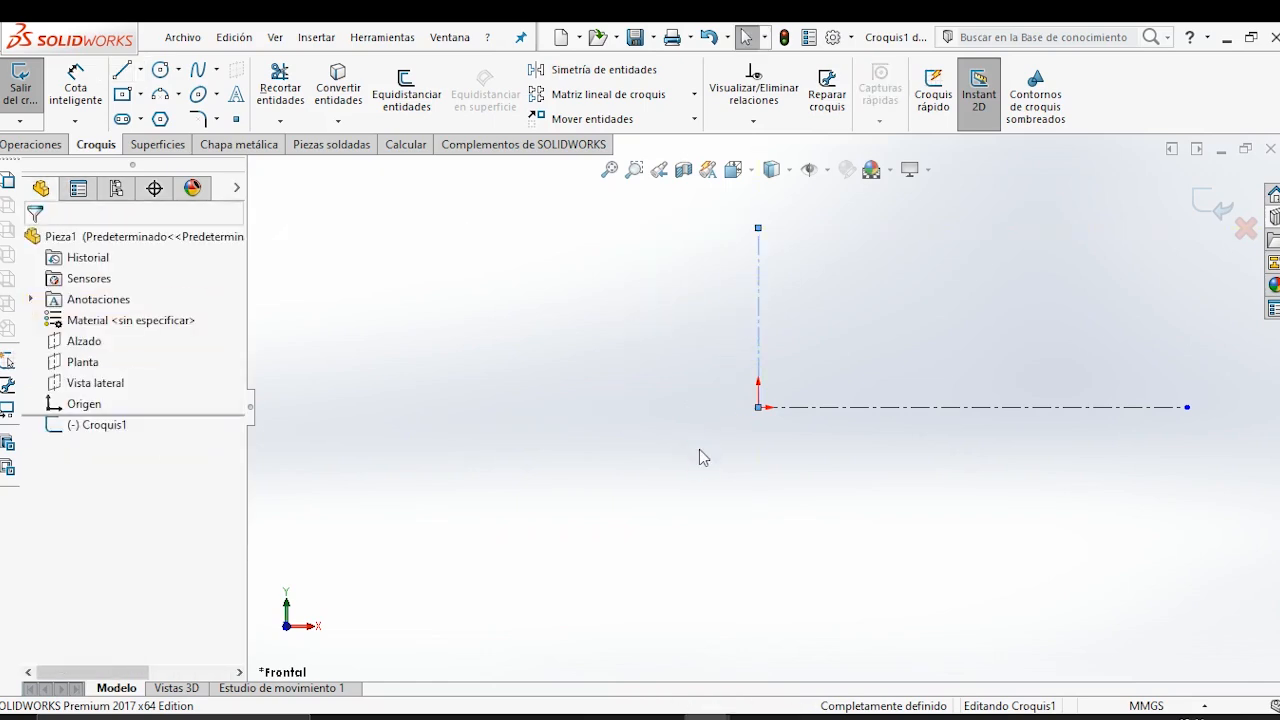
Draw a circle of about 40 mm radius centred on the horizontal construction line, about 127 mm from the origin.
scroll(1112, 380, "down", 2)
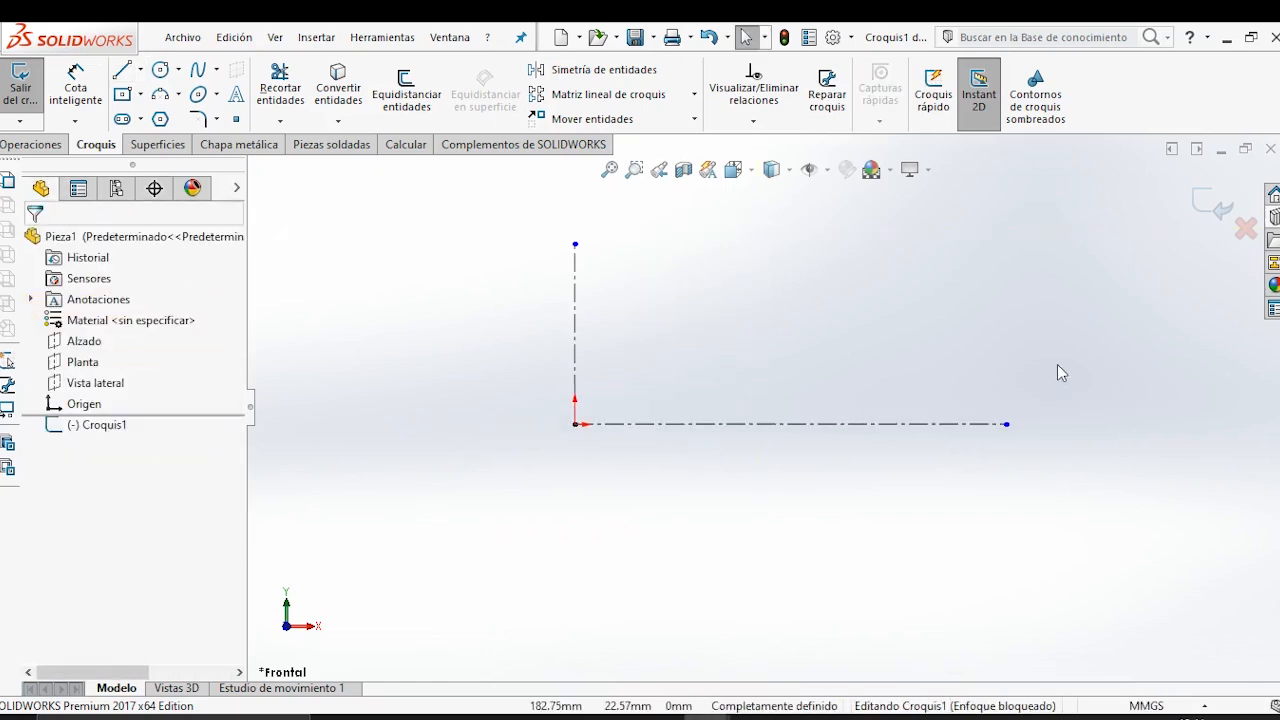
left_click(161, 70)
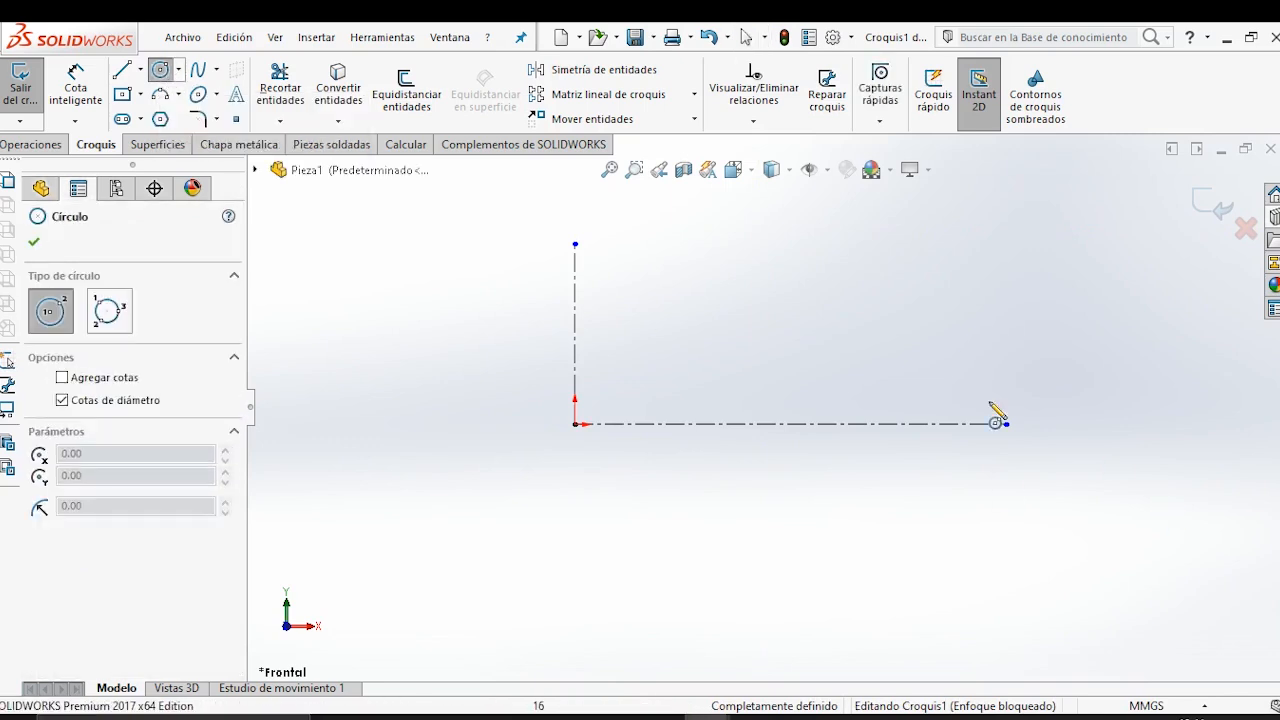
left_click(900, 425)
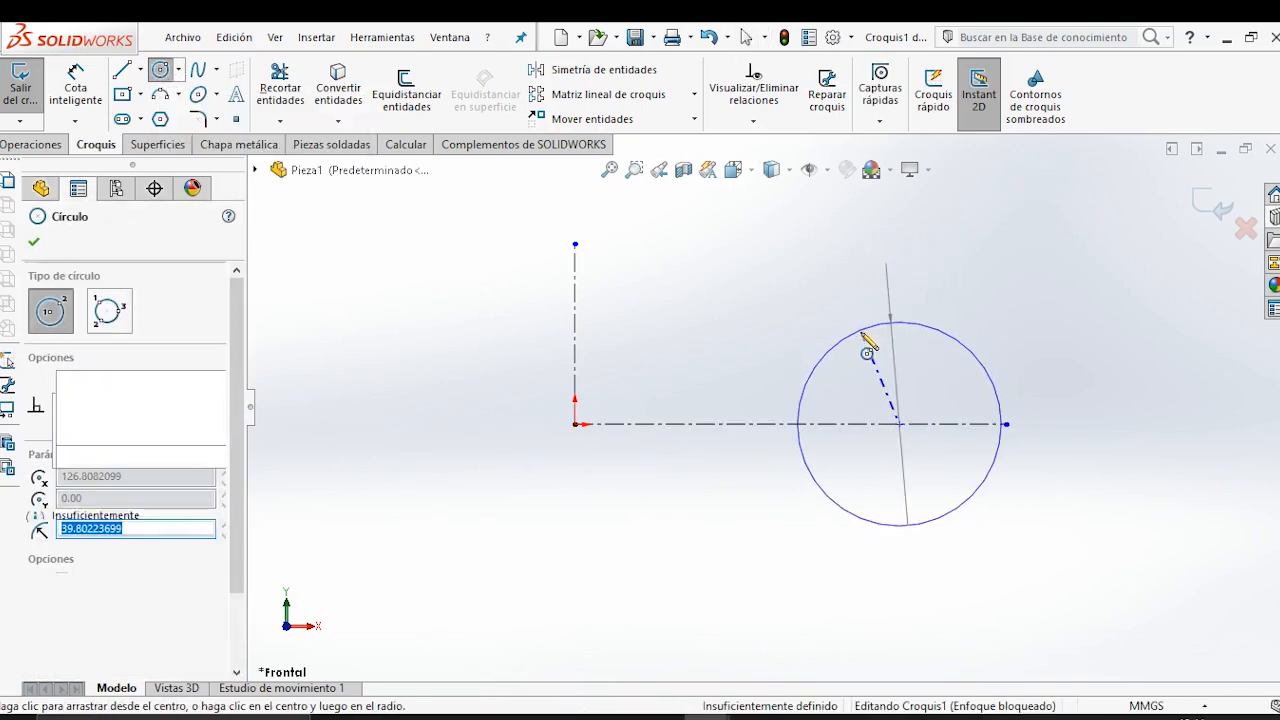
key("Escape")
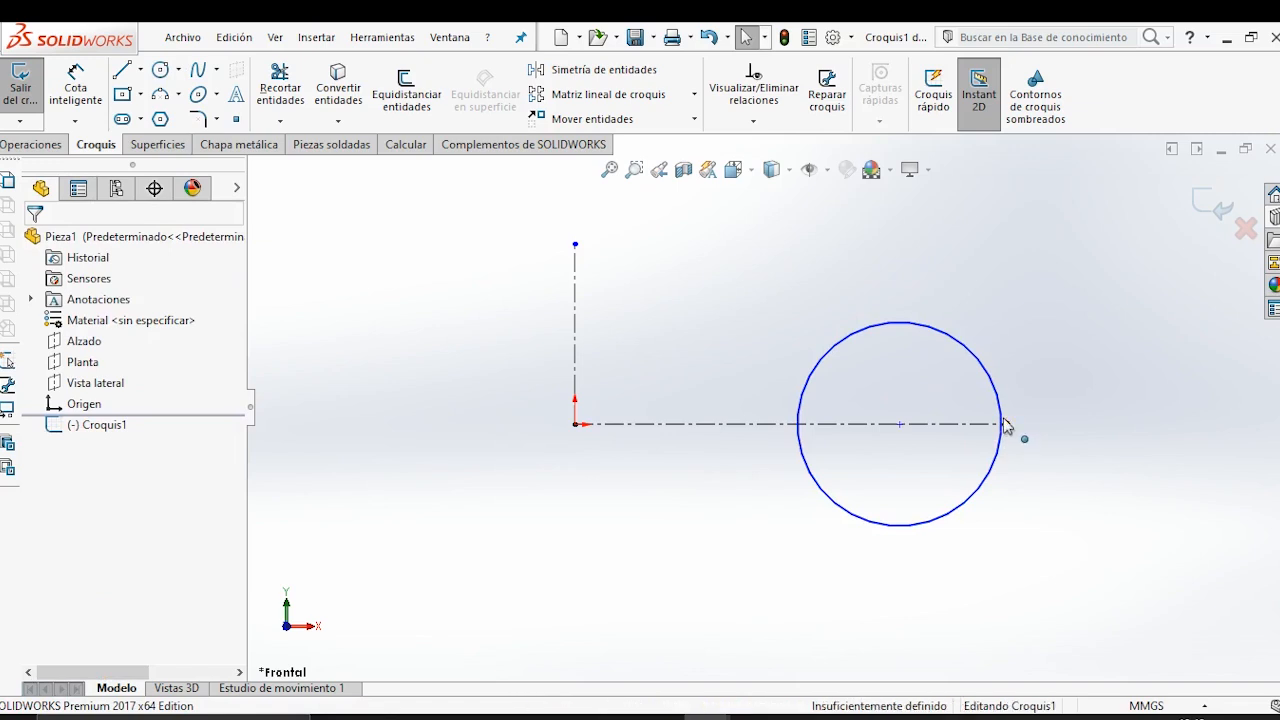
Make the free endpoint of the horizontal construction line coincident with the circle.
left_click(1004, 420)
left_click(999, 409, "ctrl")
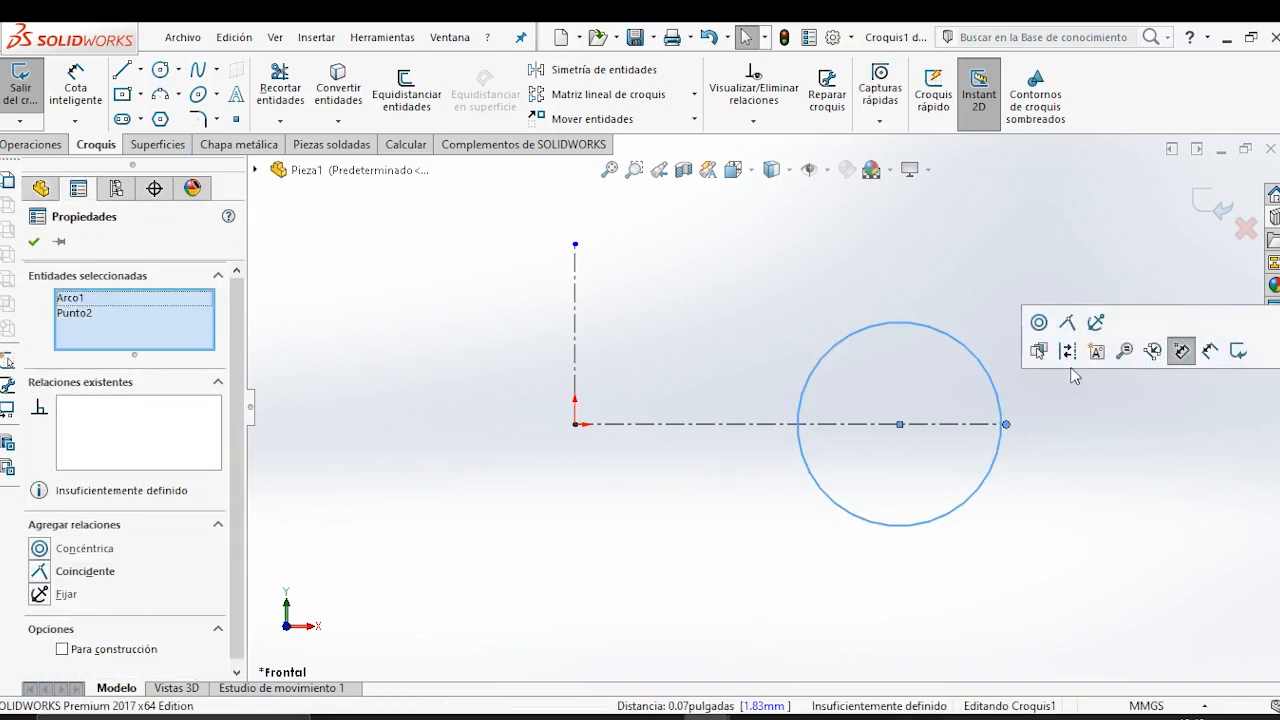
left_click(1108, 466)
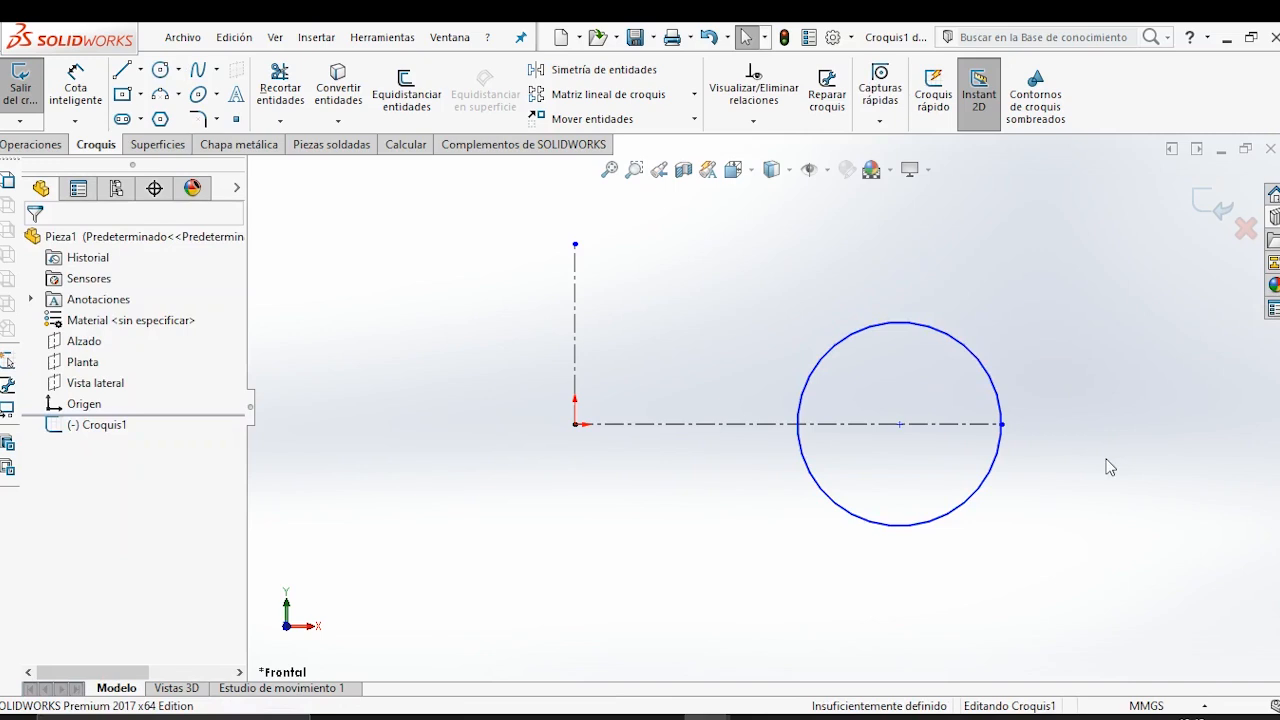
Draw a three-point arc bulging upward from the origin to a point about 38 mm across and 34 mm up.
left_click(170, 95)
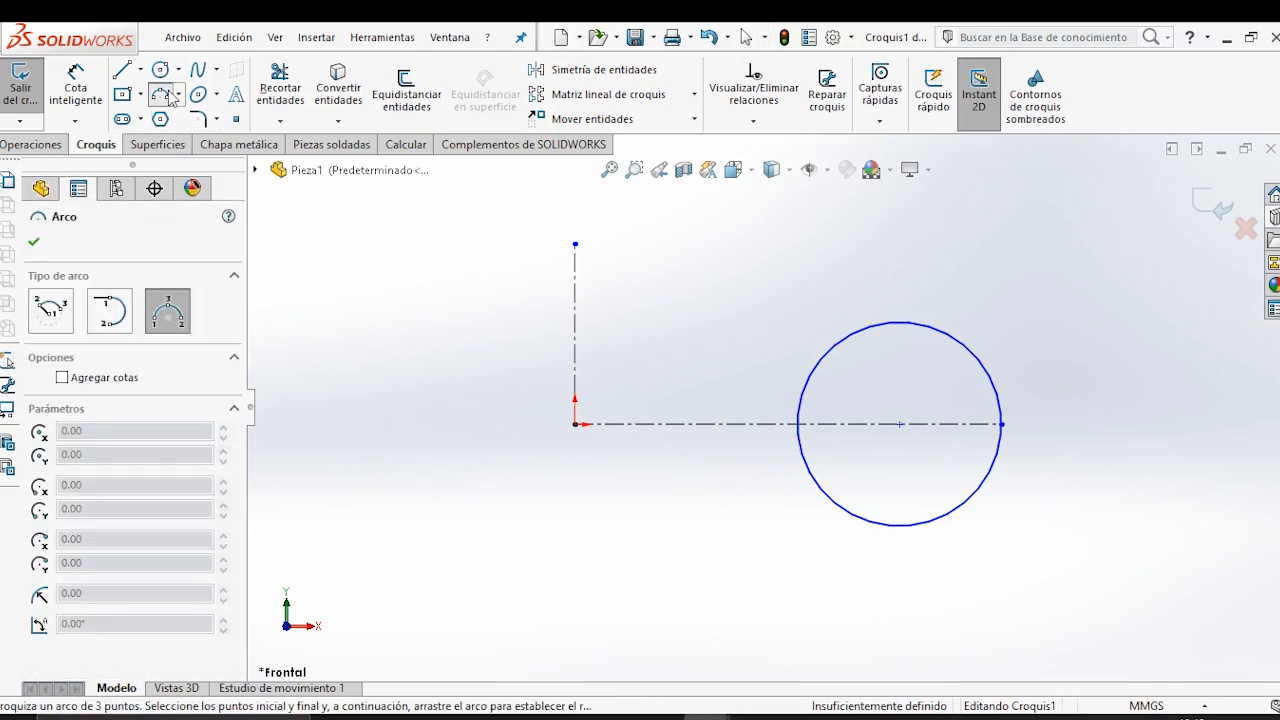
left_click(577, 424)
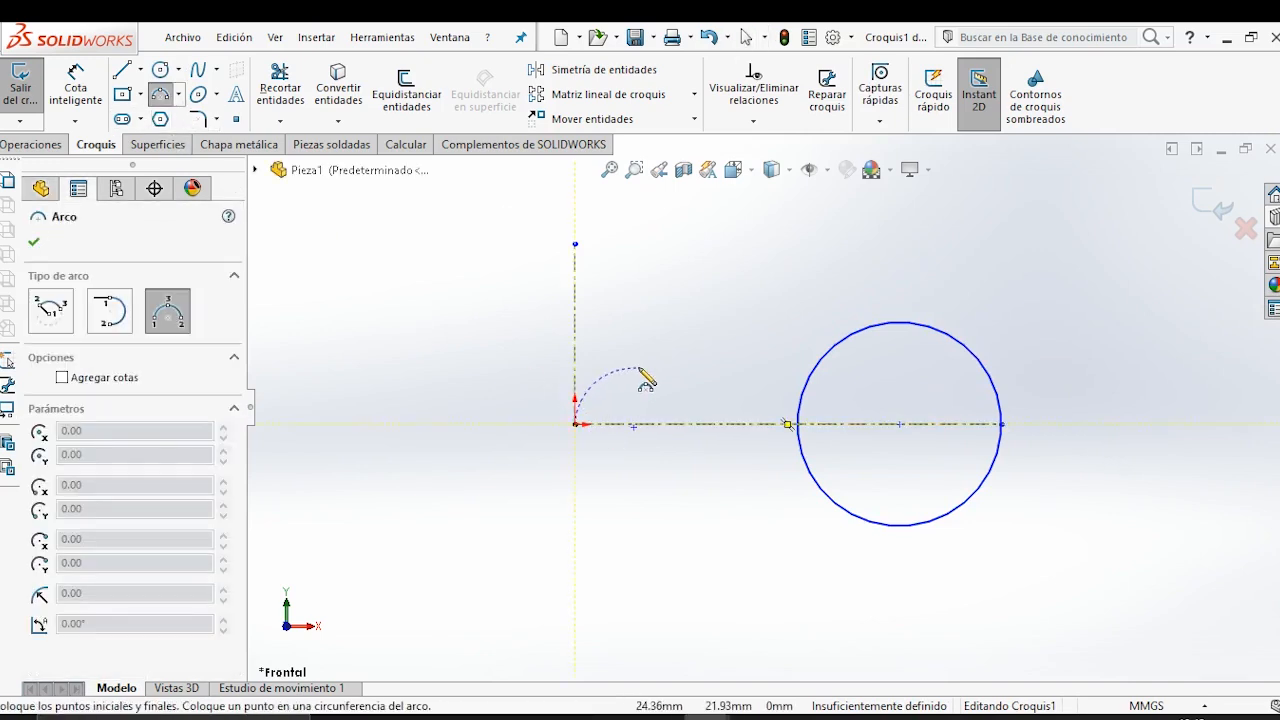
left_click(671, 339)
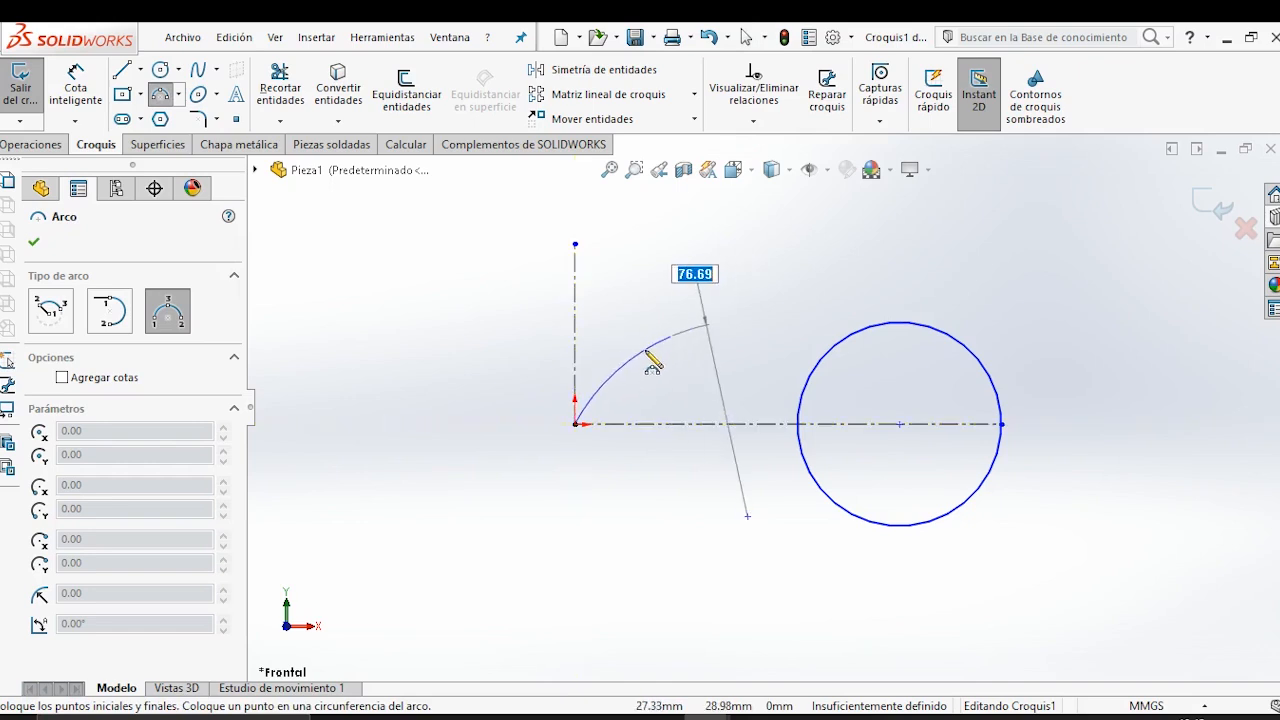
left_click(655, 361)
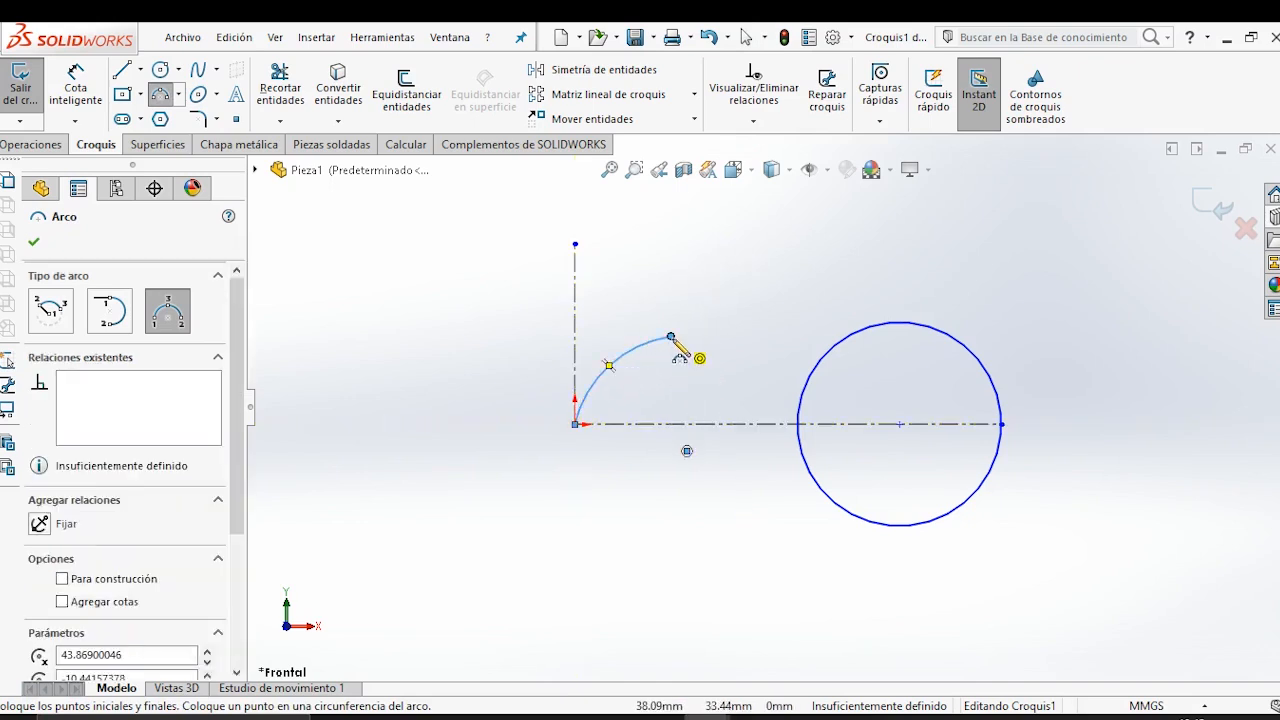
Draw a second three-point arc from the first arc's upper end to the circle, just before its top.
left_click(671, 338)
left_click(874, 326)
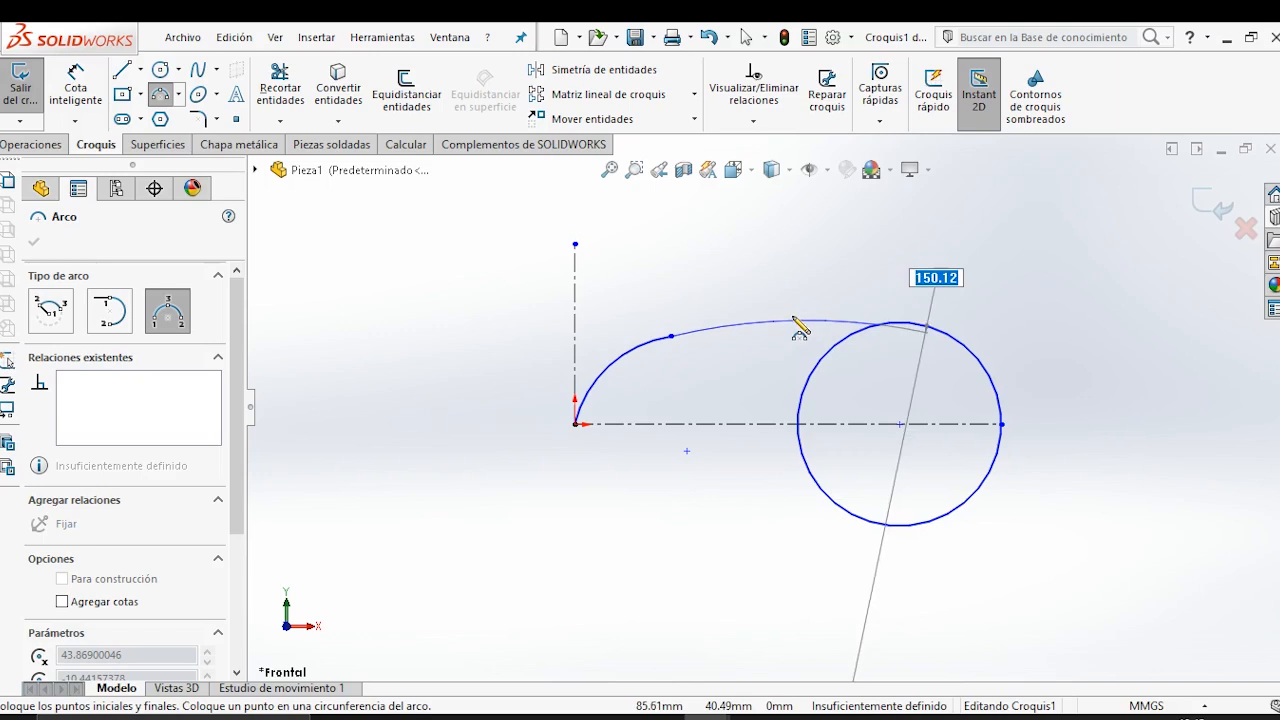
left_click(800, 330)
key("Escape")
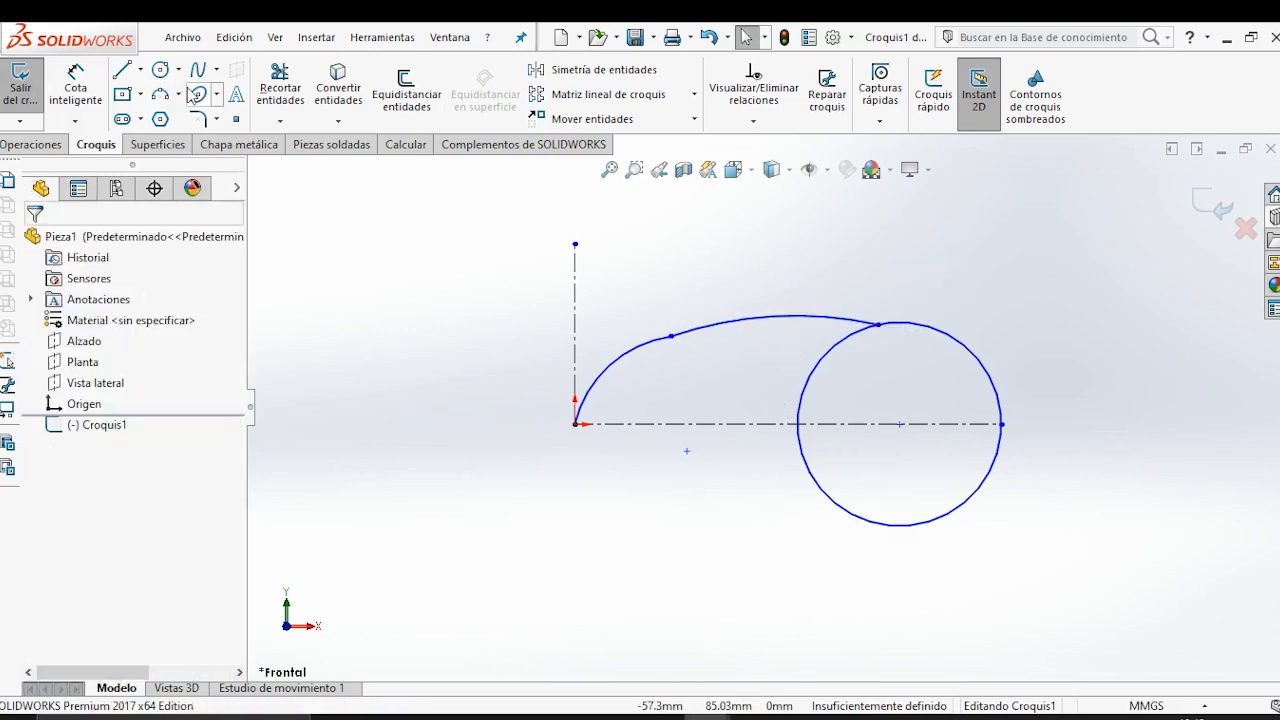
Draw a vertical construction line from the circle's centre to its top quadrant point.
left_click(141, 69)
left_click(170, 114)
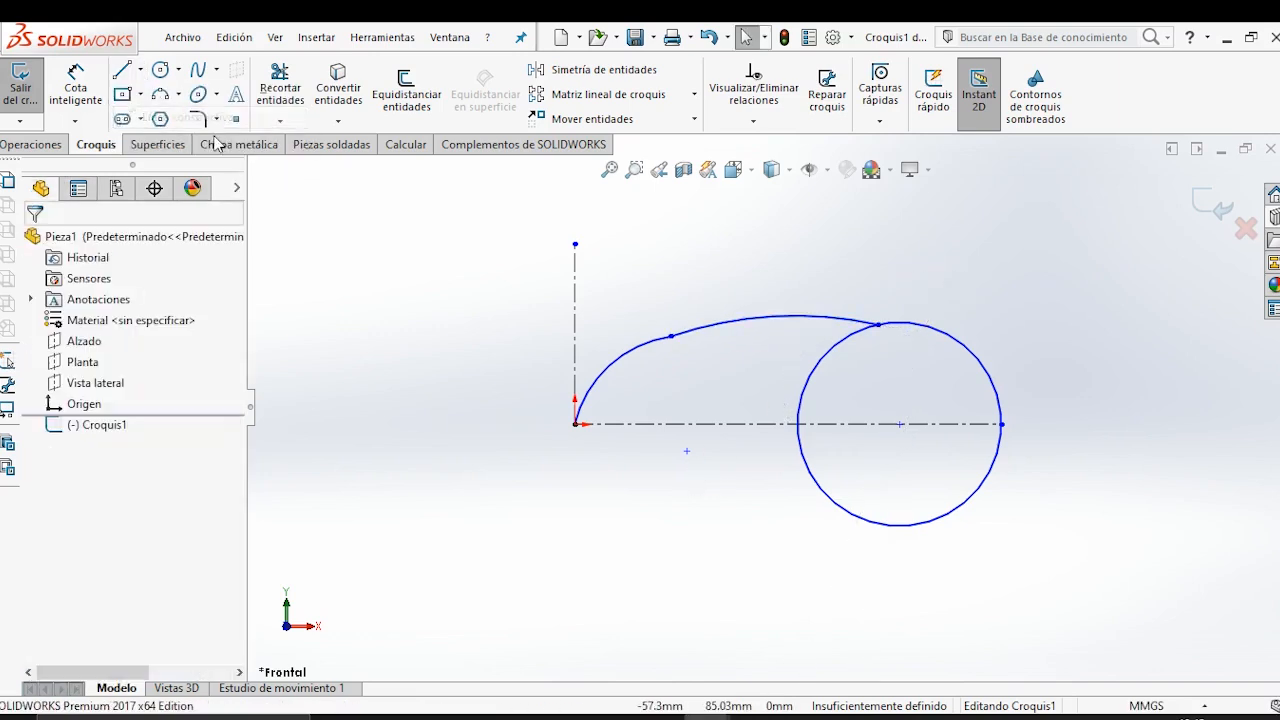
left_click(900, 424)
left_click(900, 322)
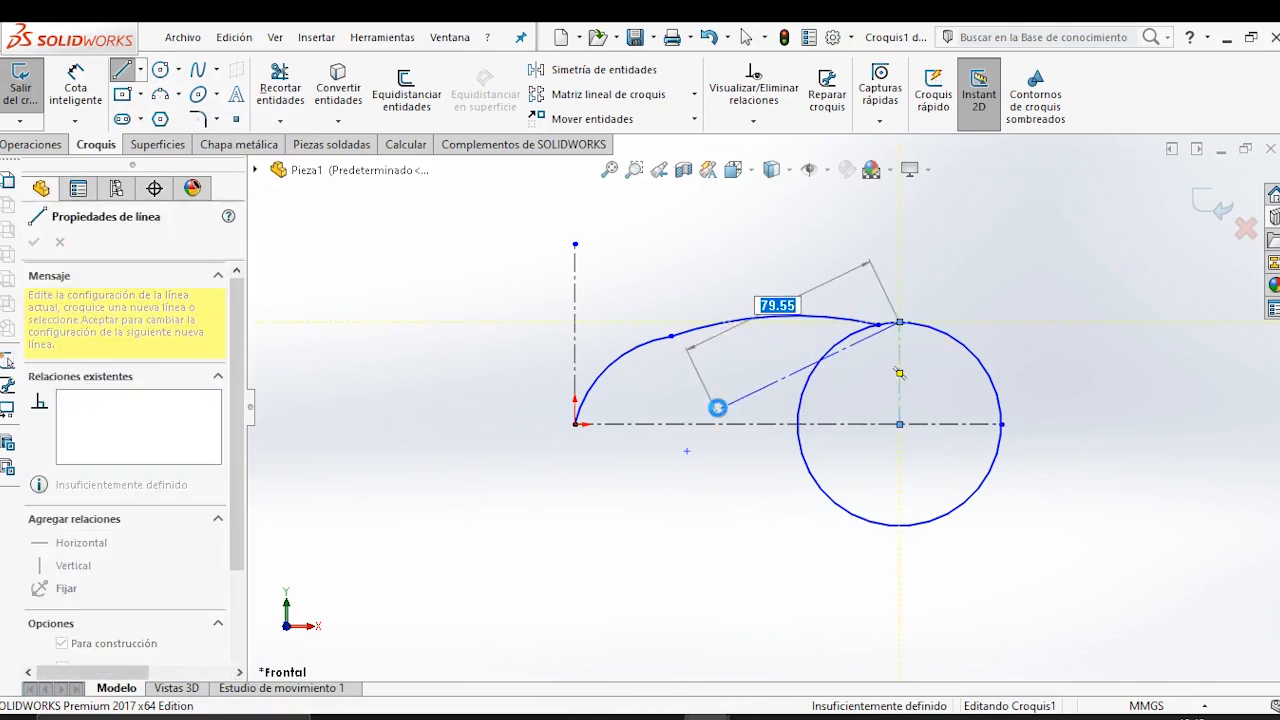
key("Escape")
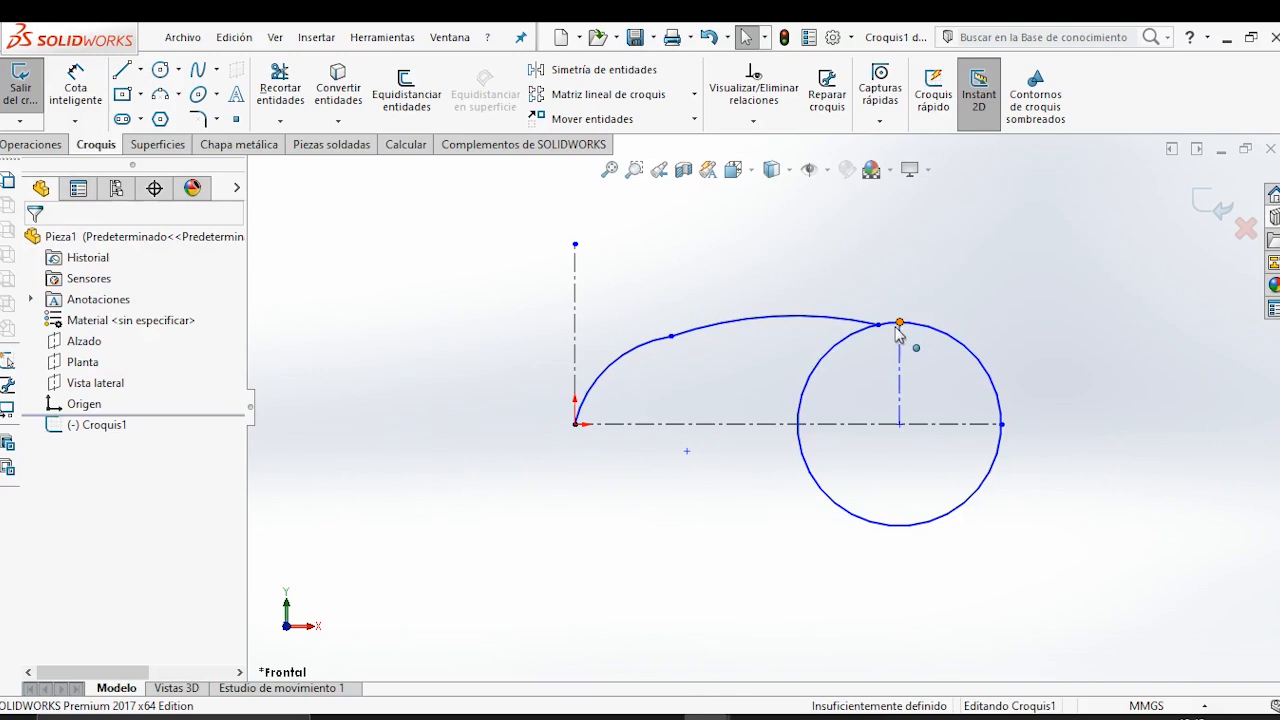
Merge the second arc's endpoint on the circle with the upper end of the circle's vertical construction line.
left_click(900, 322)
left_click(878, 324, "ctrl")
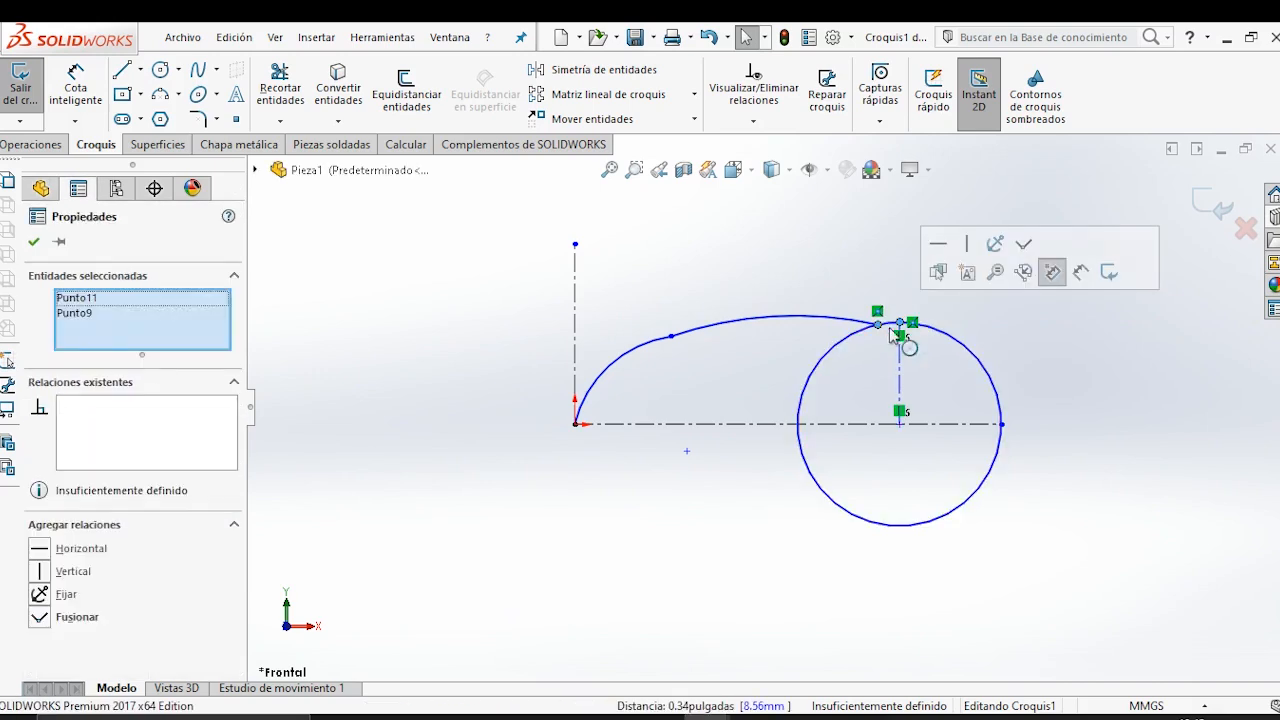
left_click(1020, 246)
left_click(1018, 324)
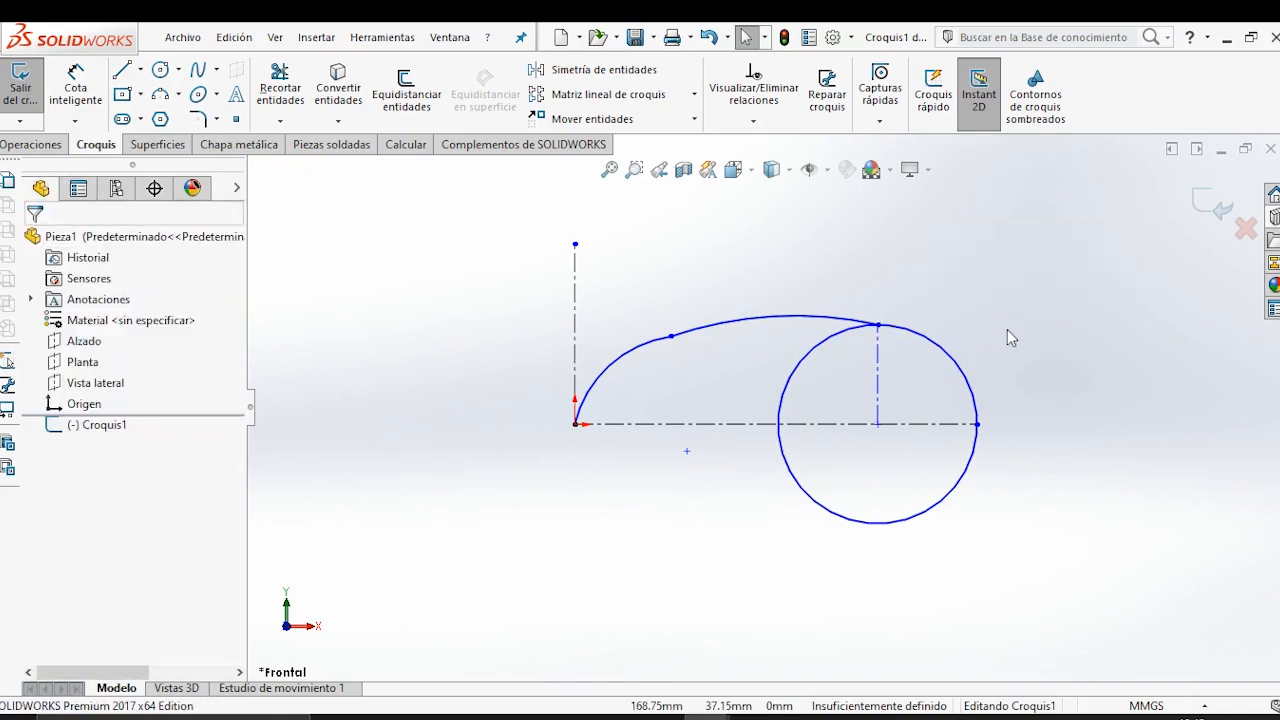
Add a tangent relation between the circle and the arc that ends at its top.
left_click(843, 340)
left_click(845, 343, "ctrl")
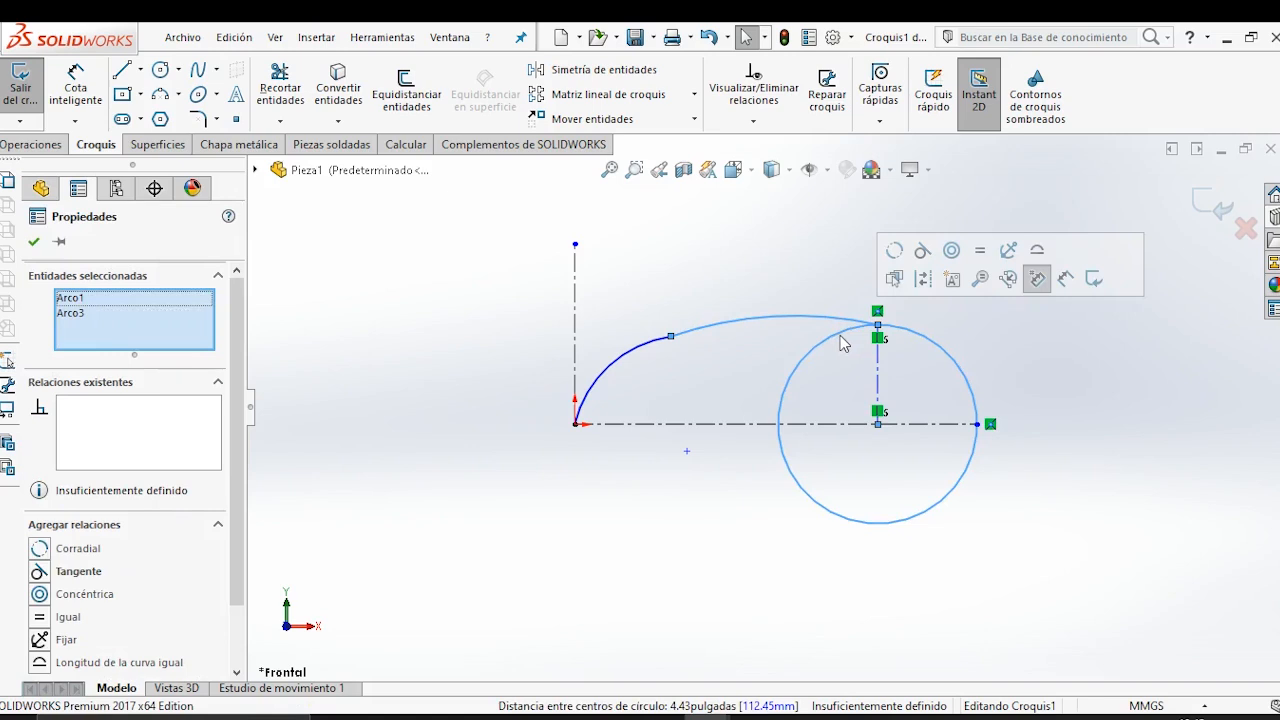
left_click(922, 256)
left_click(951, 372)
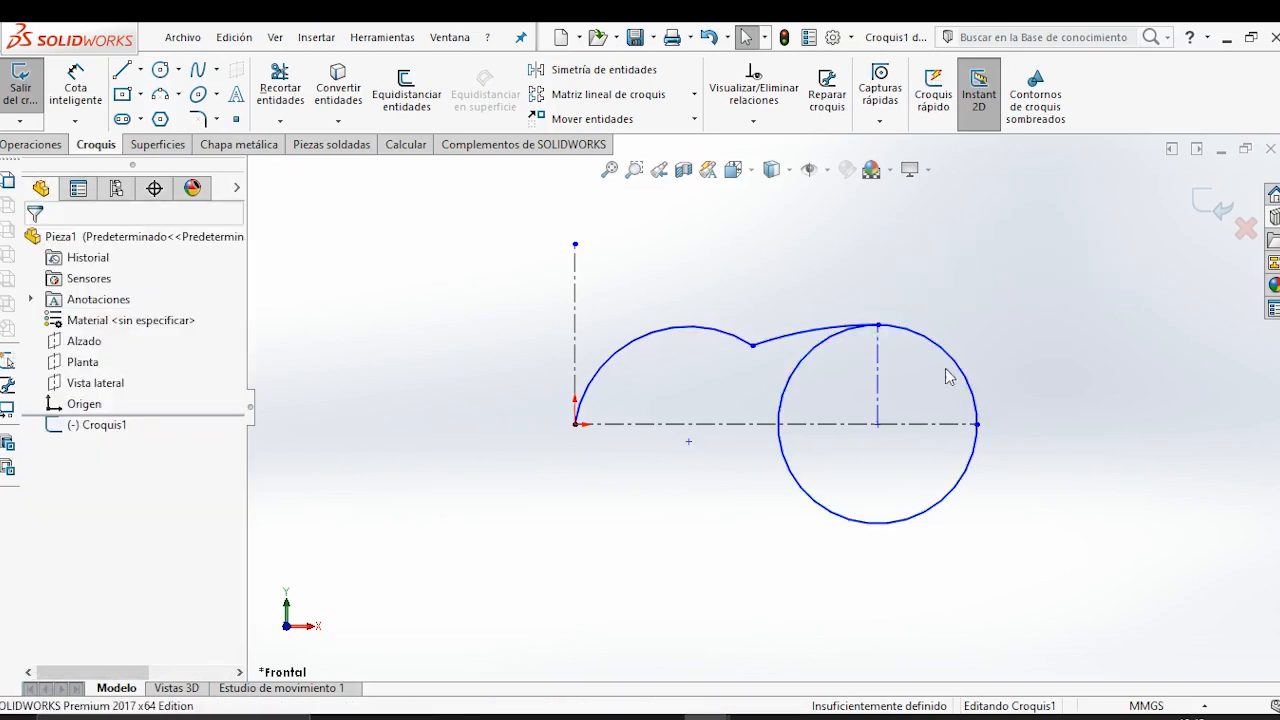
Try to make the two arcs tangent to each other, and undo that relation.
left_click(757, 349)
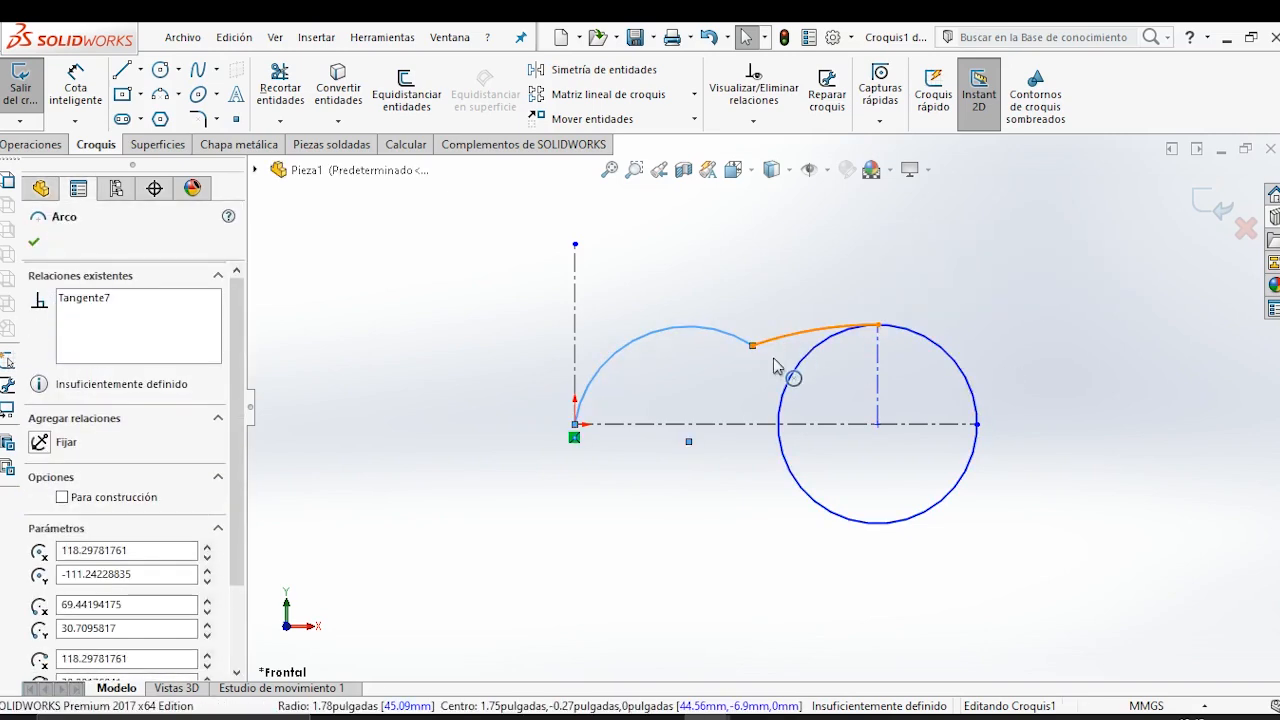
left_click(776, 366, "ctrl")
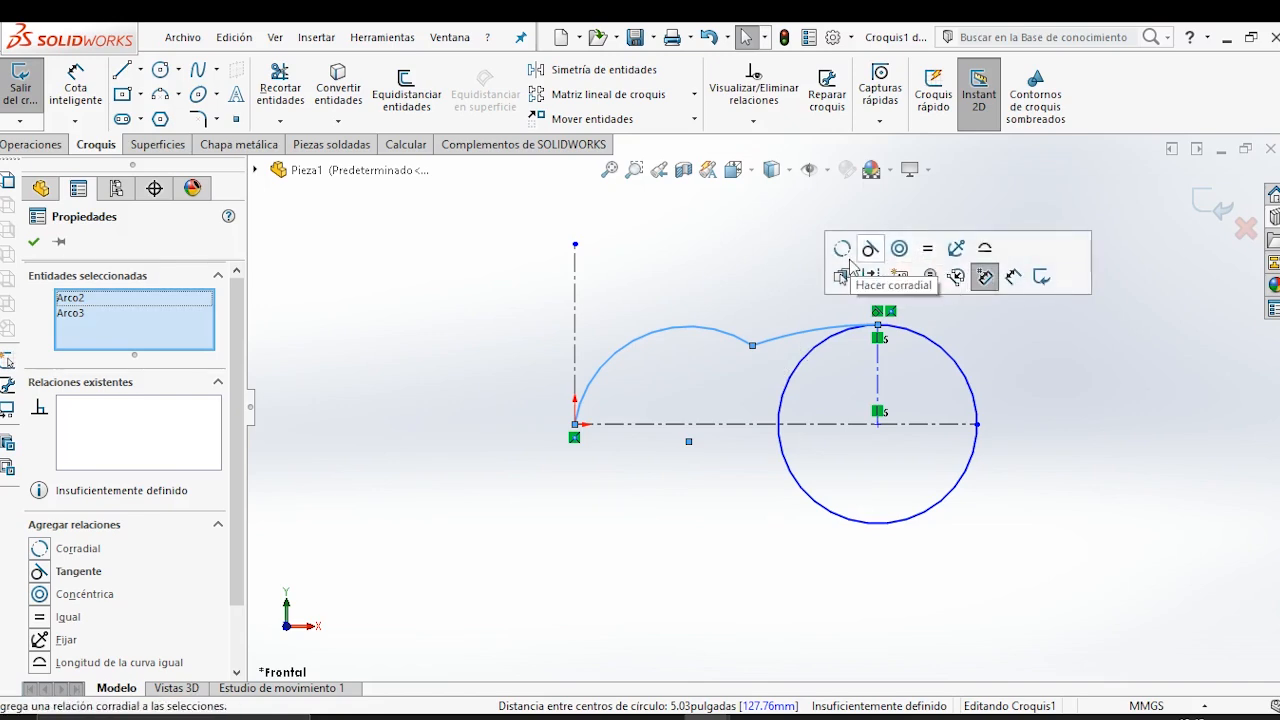
left_click(870, 248)
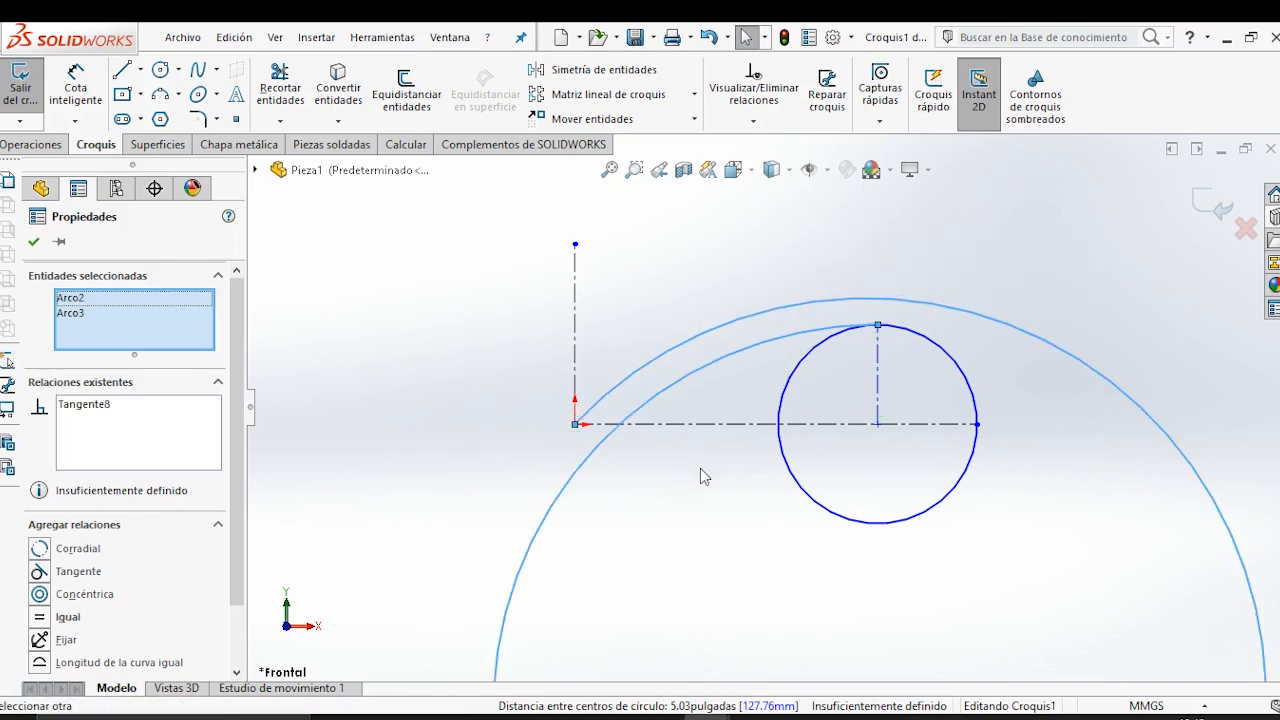
key("ctrl+z")
left_click(651, 474)
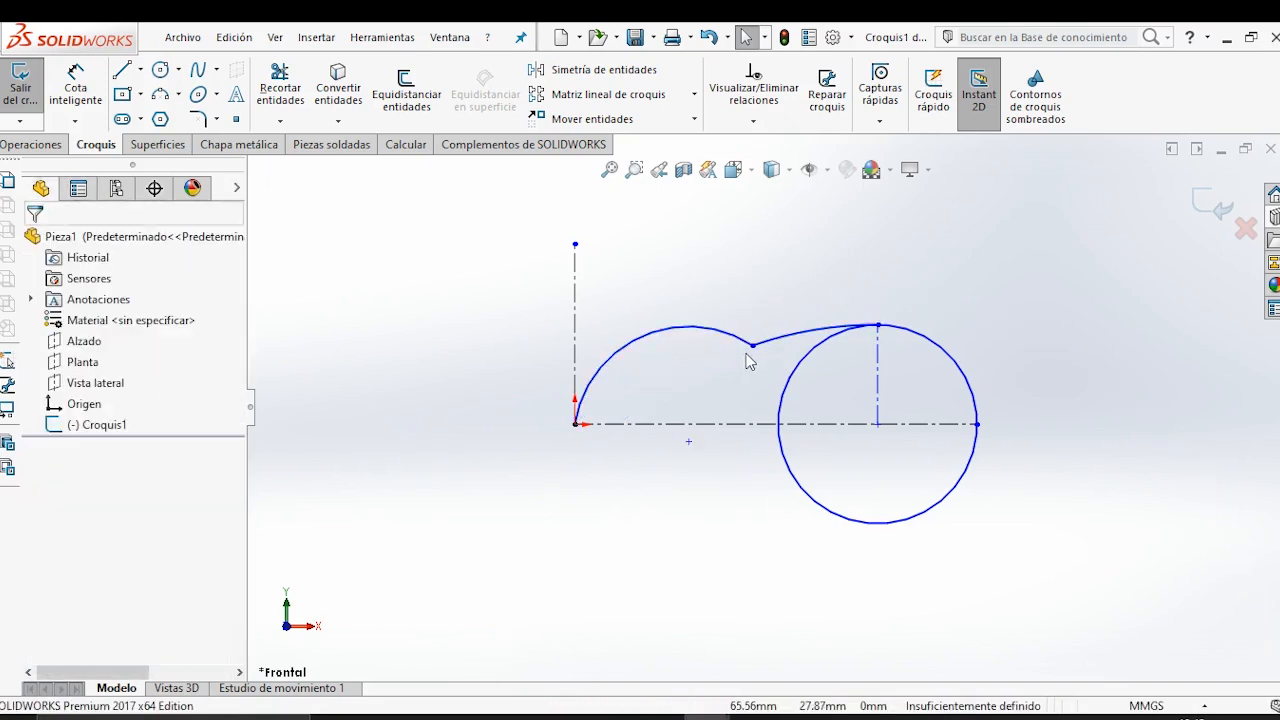
Move the junction of the two arcs and make the arc starting at the origin tangent to the vertical construction line.
left_click_drag(735, 335, 680, 285)
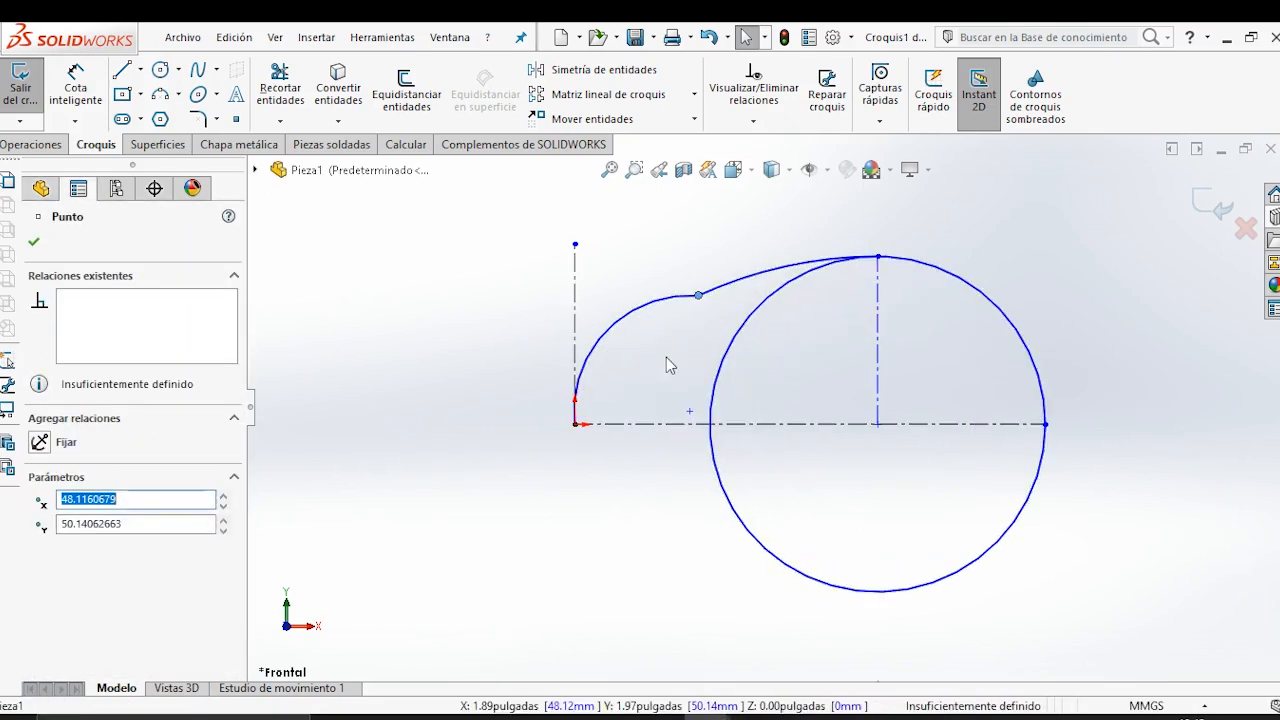
left_click(667, 359)
left_click(583, 359)
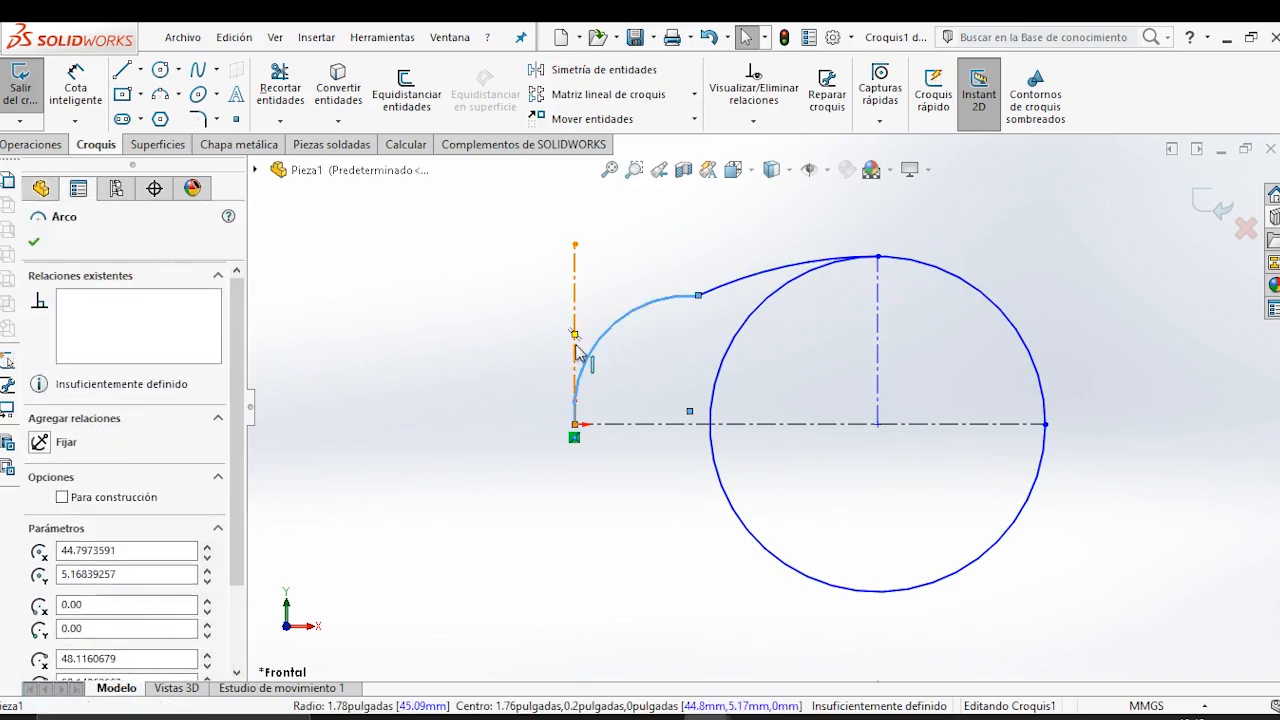
left_click(577, 350, "ctrl")
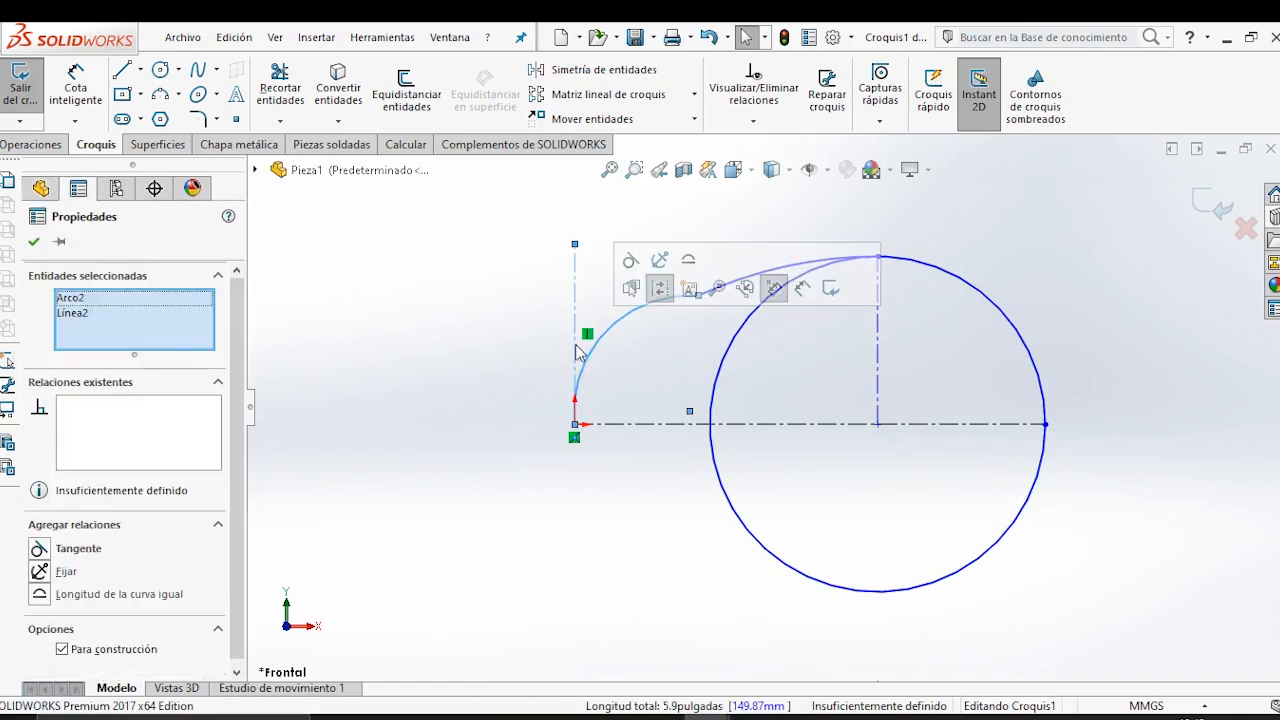
left_click(637, 262)
left_click(642, 517)
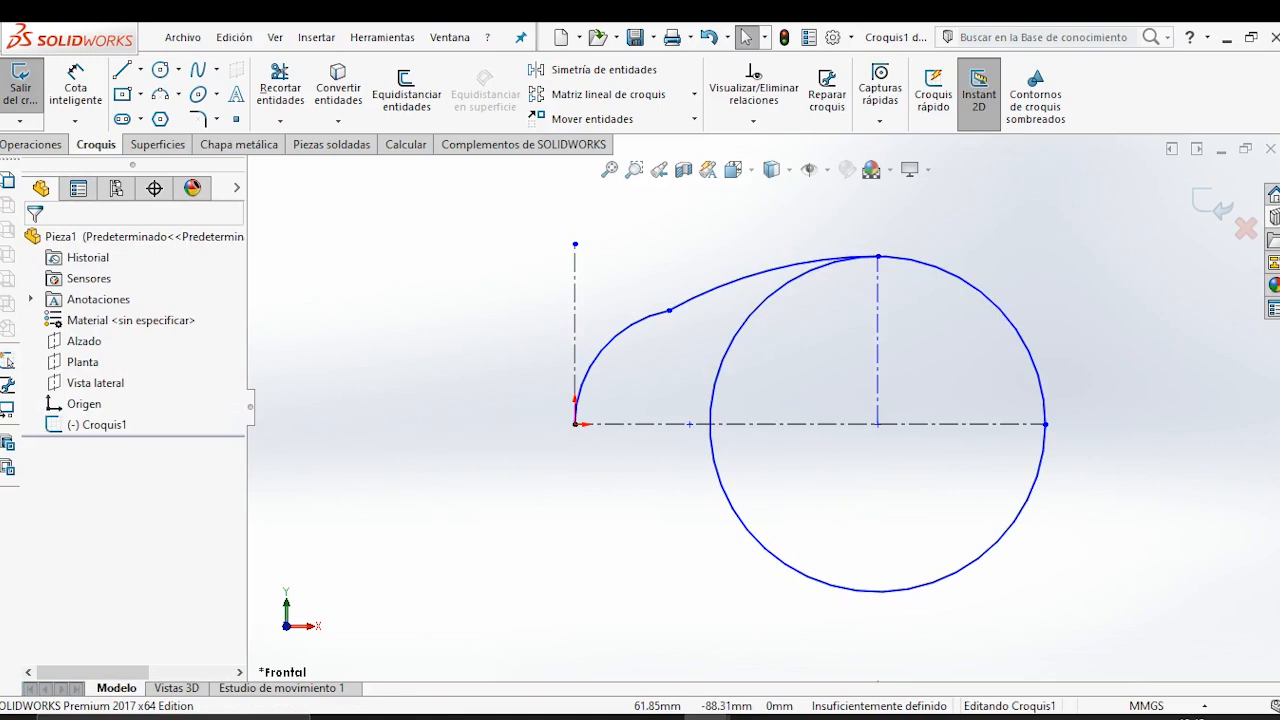
Check the reference drawing's side view, make the two profile arcs tangent to each other, and shrink the circle to about 112 mm in diameter.
left_click(799, 718)
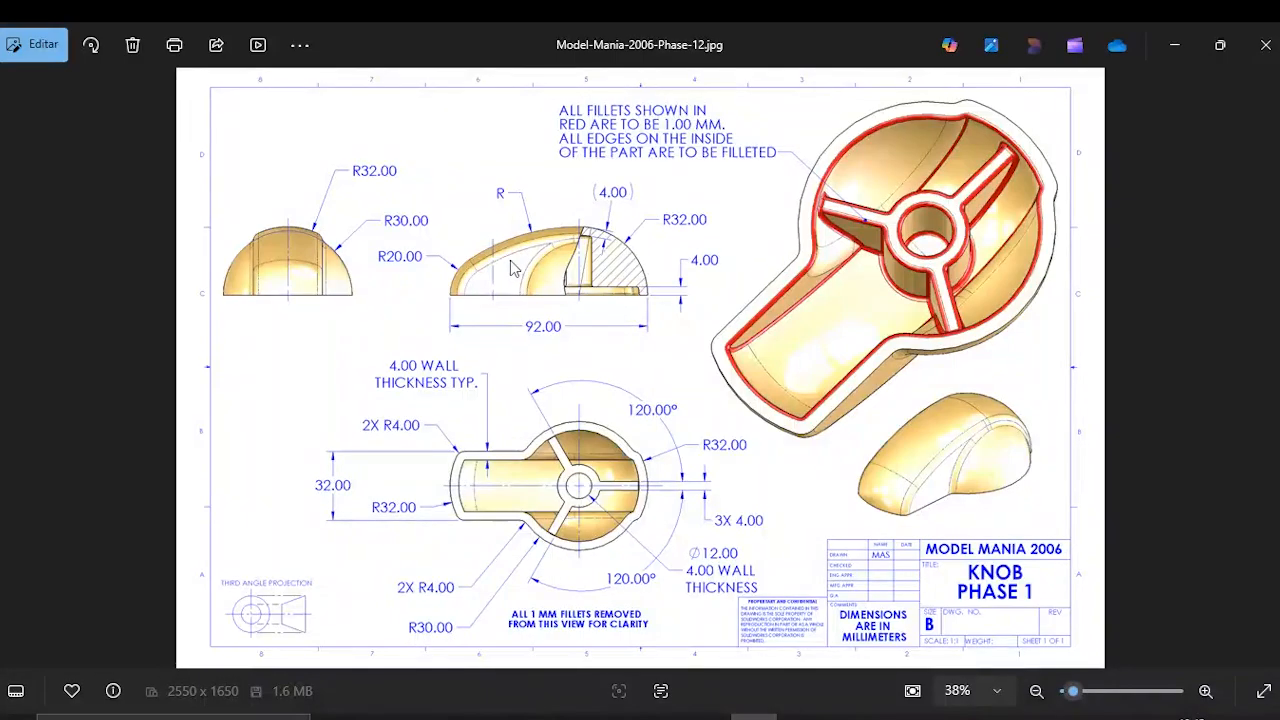
scroll(512, 268, "up", 3)
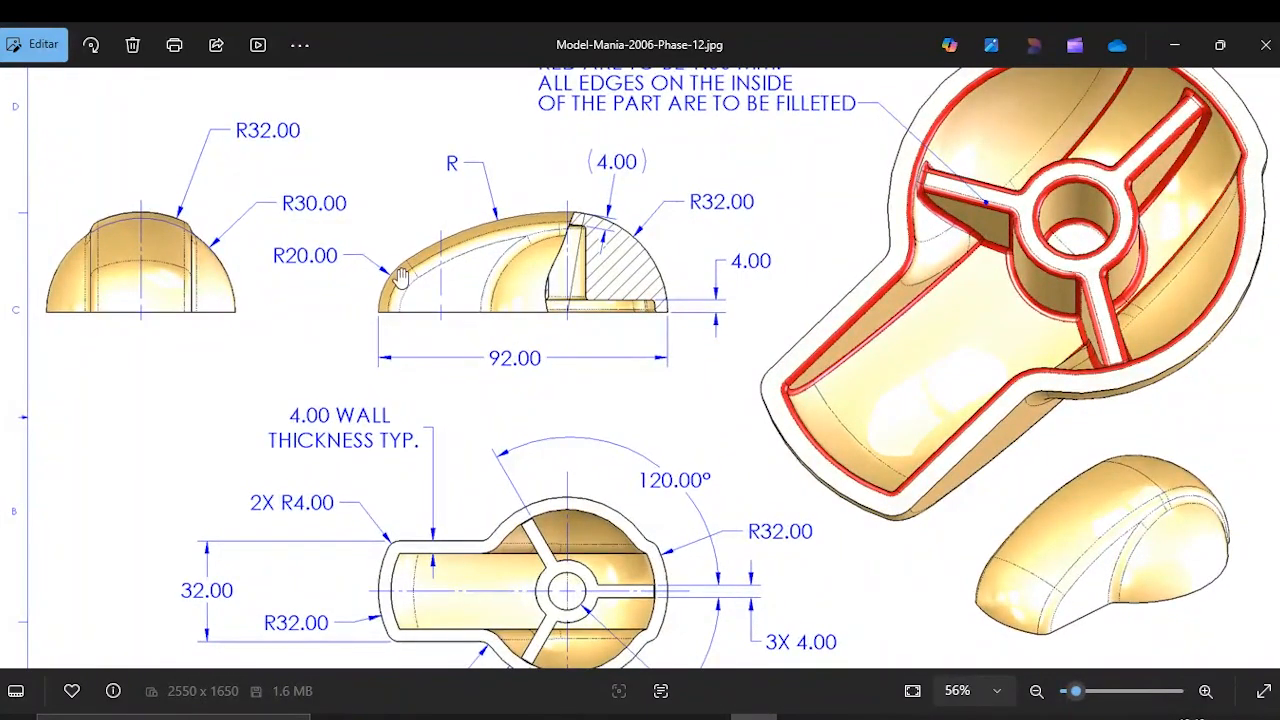
scroll(418, 276, "down", 3)
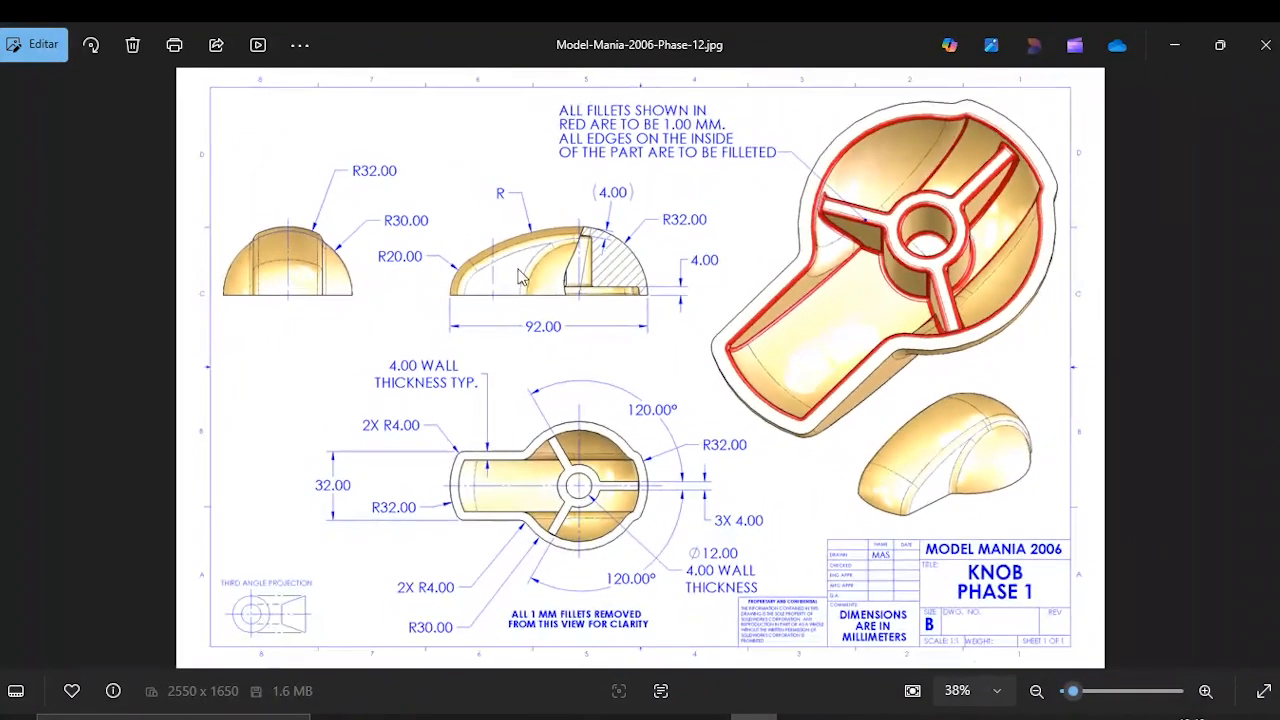
left_click(1175, 45)
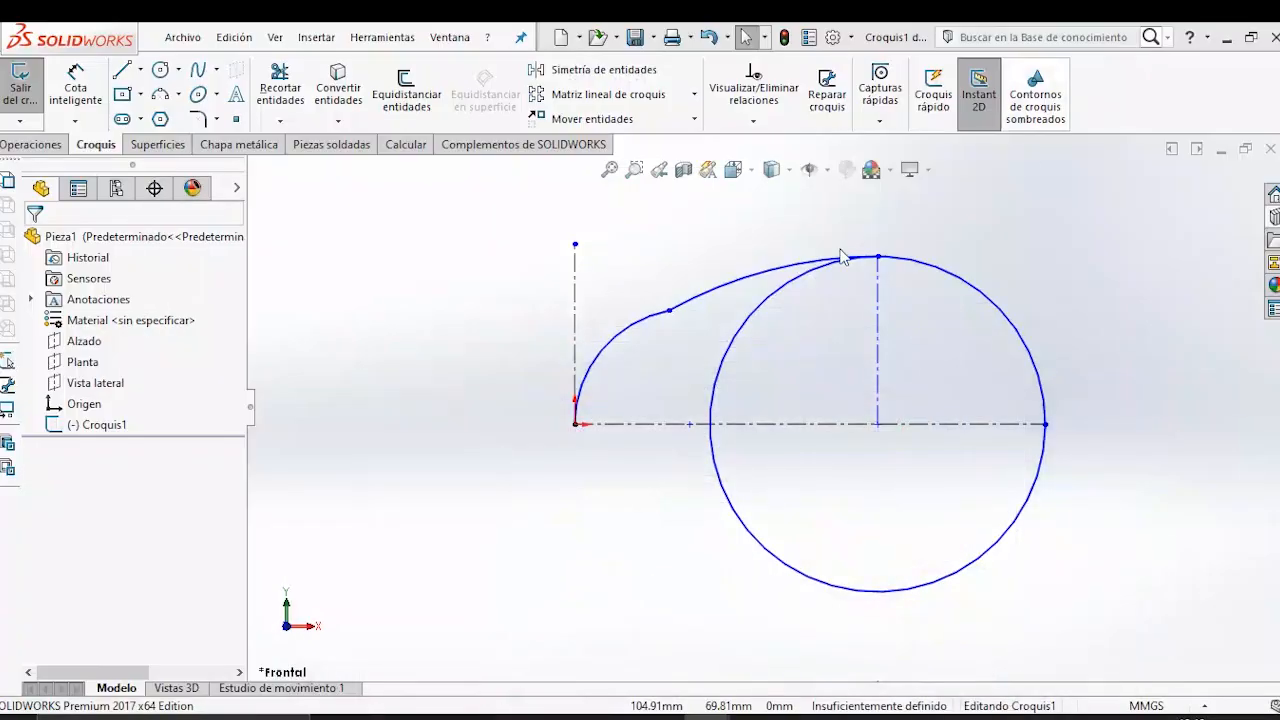
left_click(675, 318)
left_click(694, 314, "ctrl")
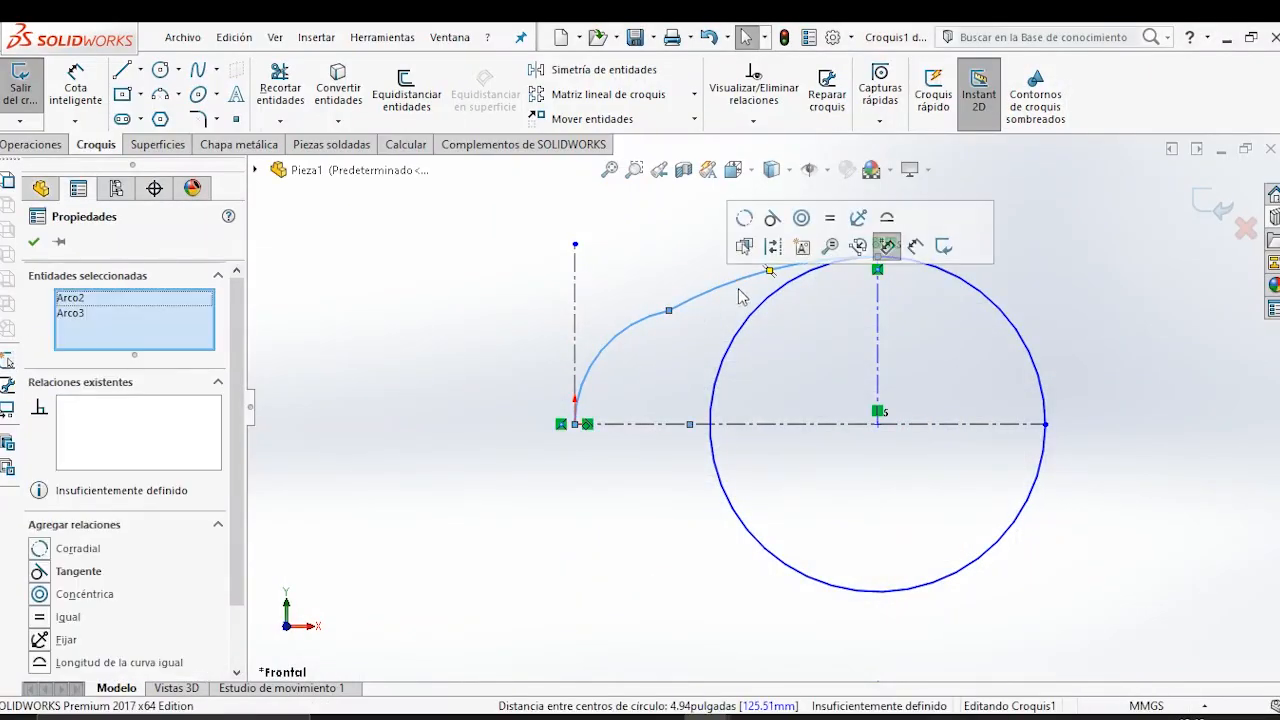
left_click(772, 218)
left_click(654, 489)
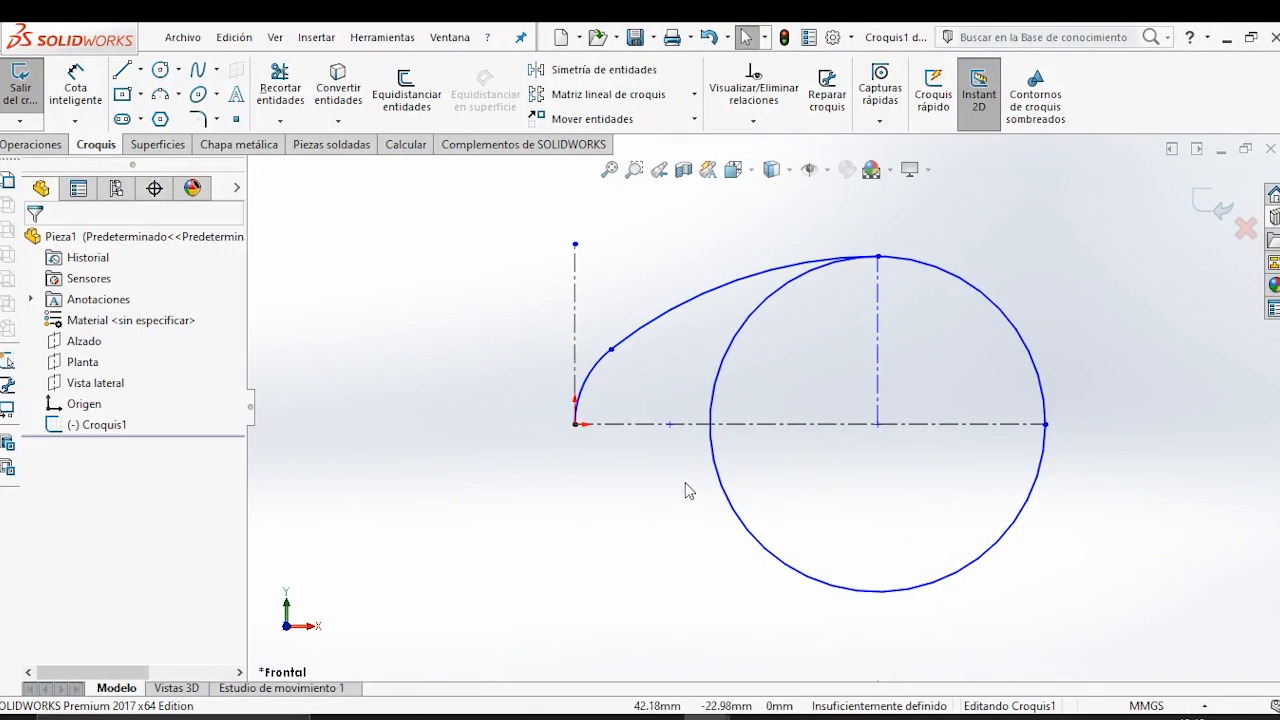
left_click_drag(731, 503, 760, 498)
left_click(684, 503)
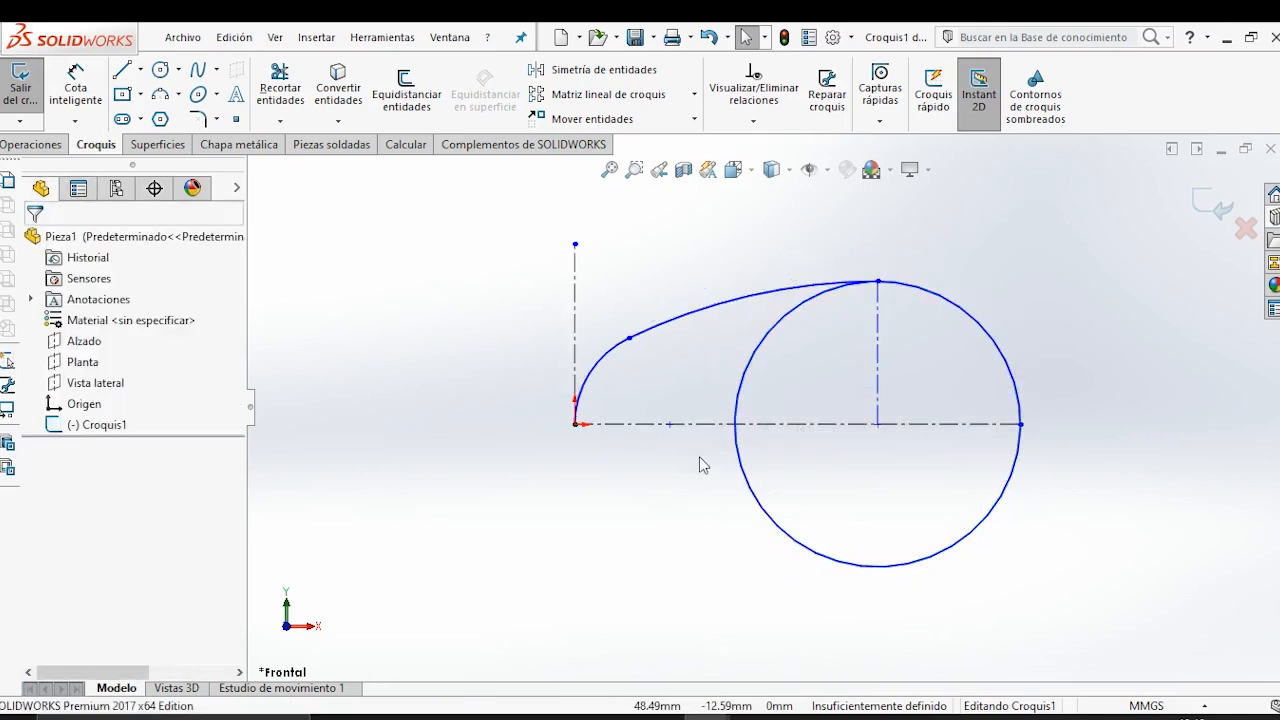
Look up the circle's radius in the reference drawing and dimension its diameter as 64 mm.
left_click(752, 717)
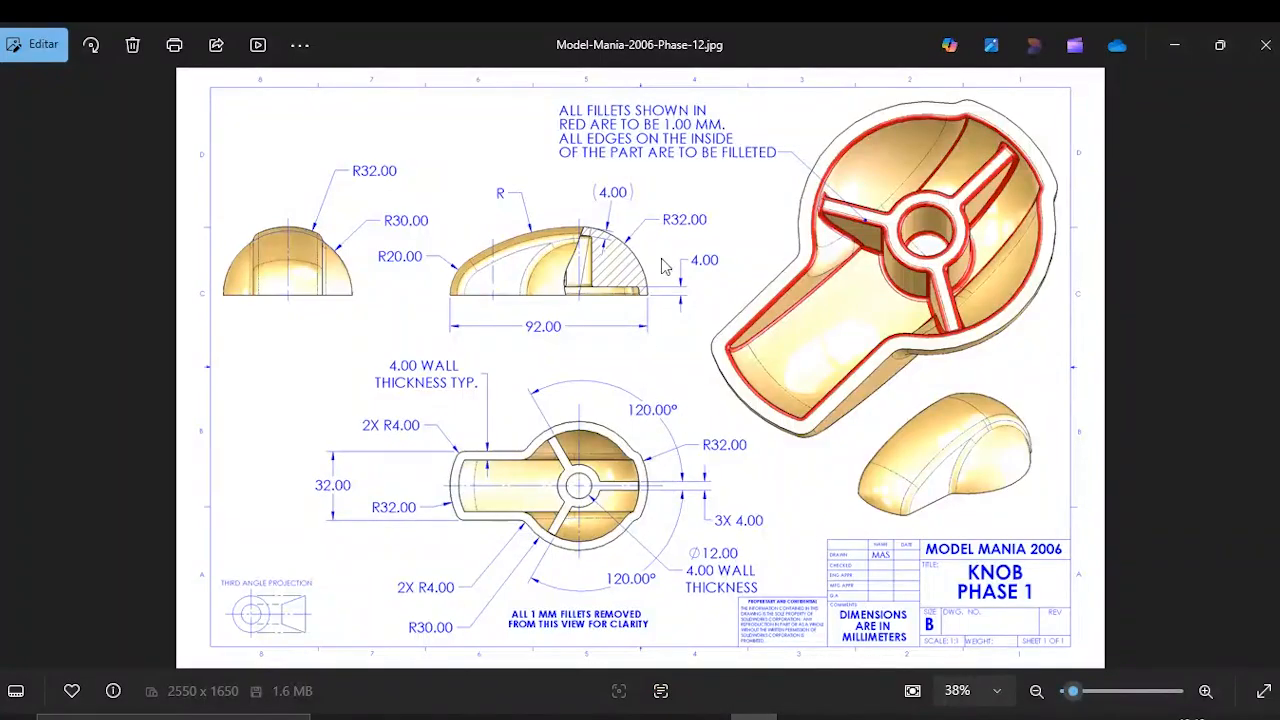
scroll(660, 267, "up", 2)
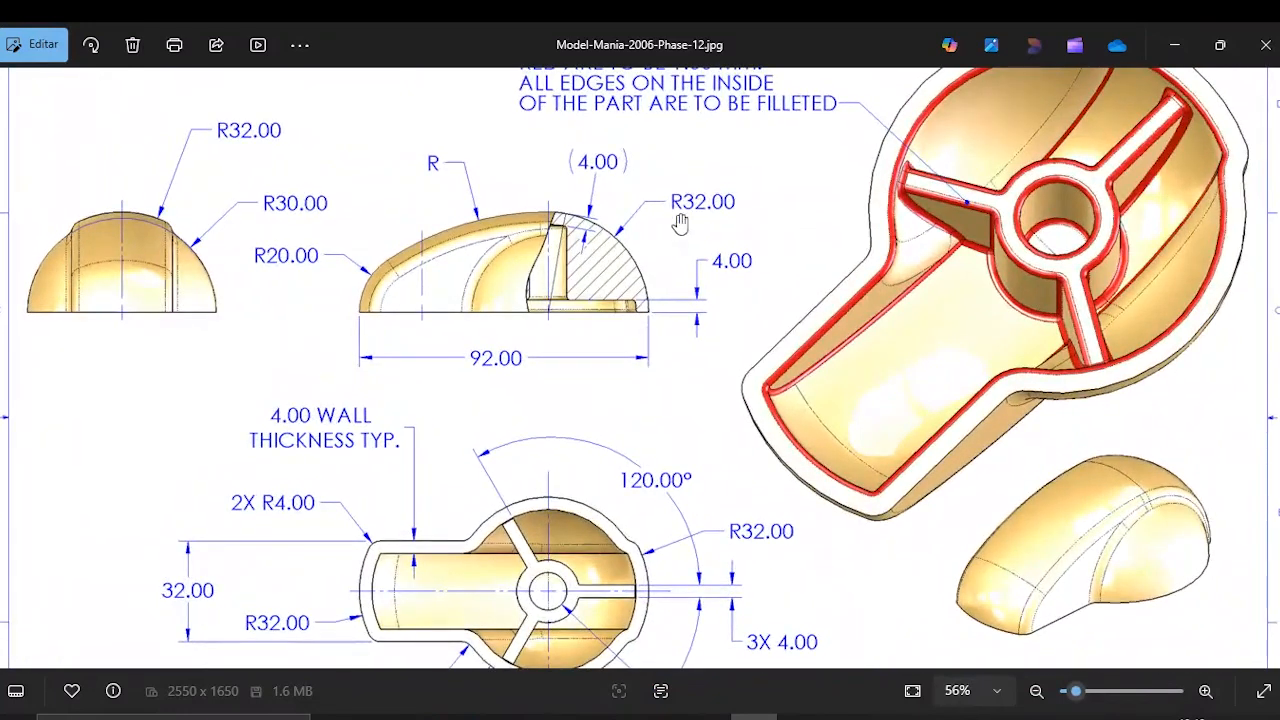
left_click(1172, 48)
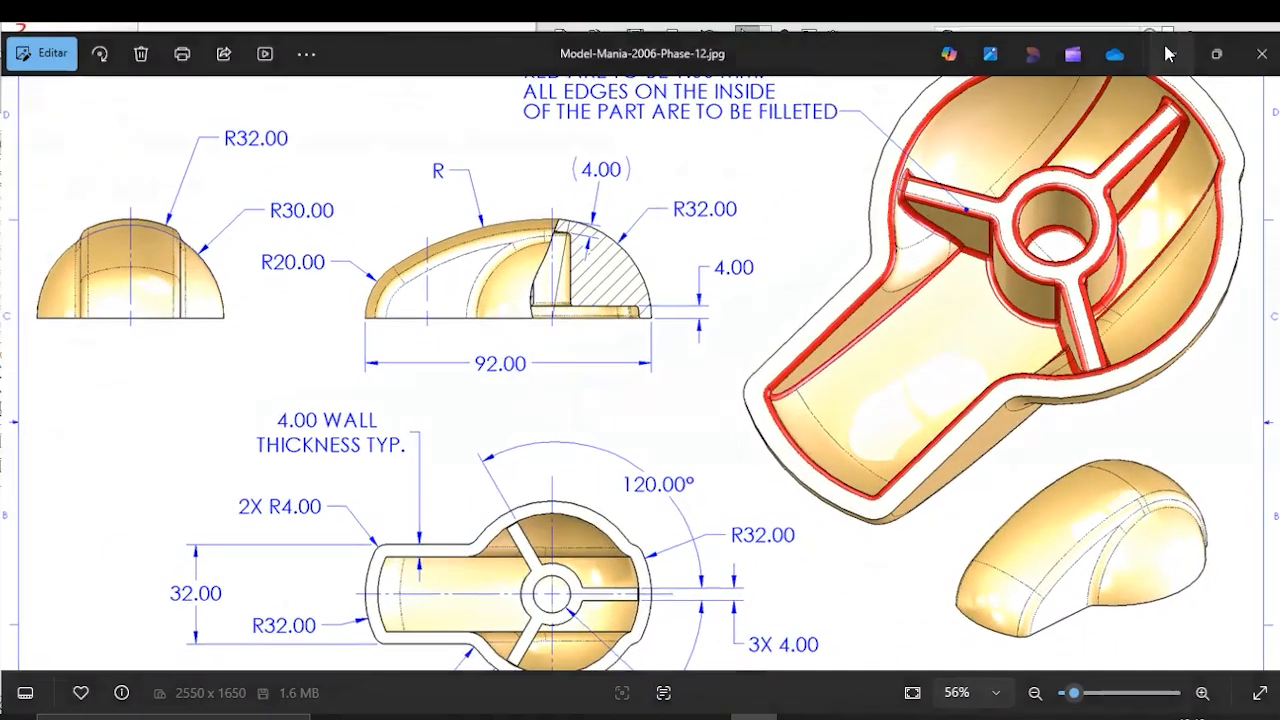
left_click(75, 86)
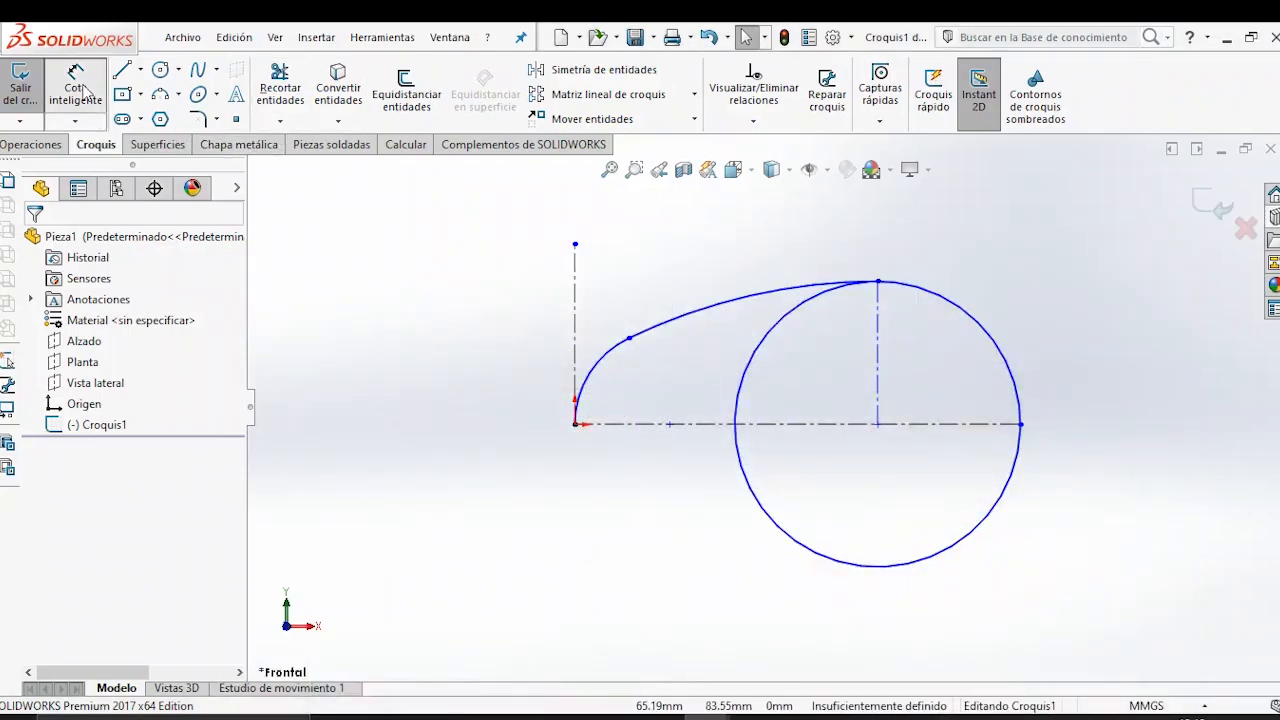
left_click(1012, 373)
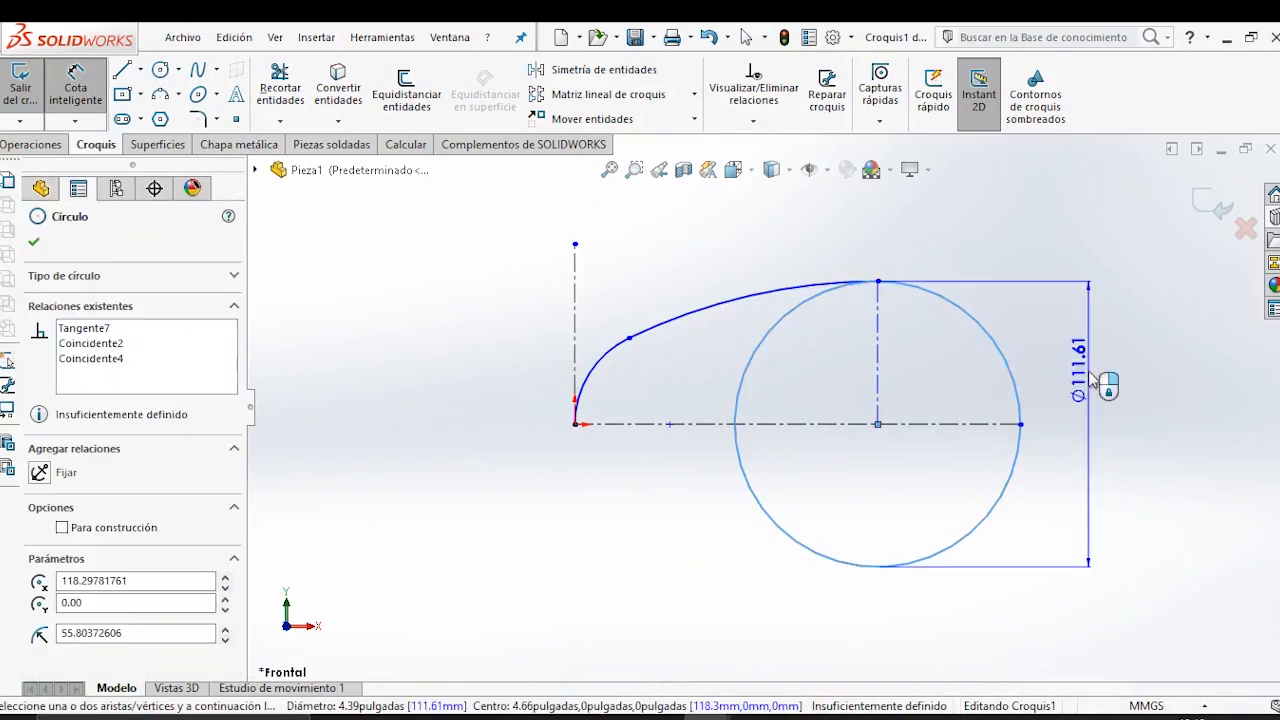
left_click(1100, 382)
type("64")
key("Return")
left_click(666, 516)
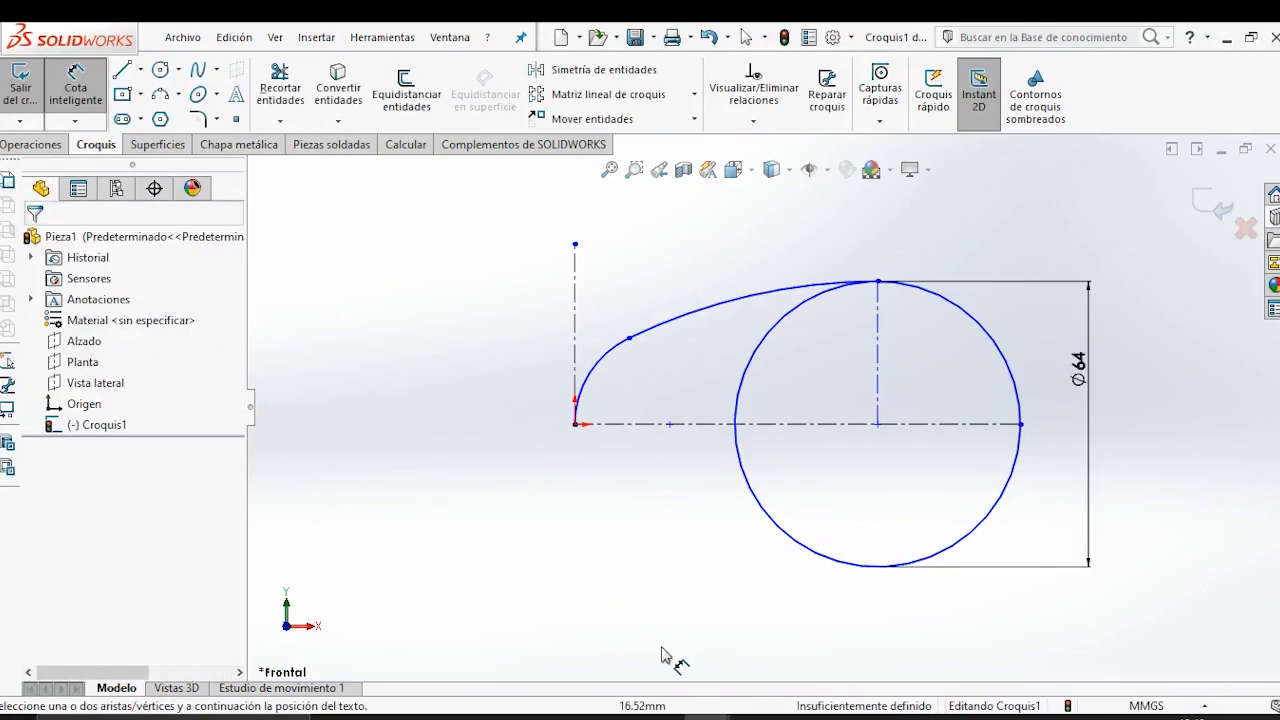
Check the reference drawing and dimension the radius of the arc at the origin as 20 mm.
left_click(755, 716)
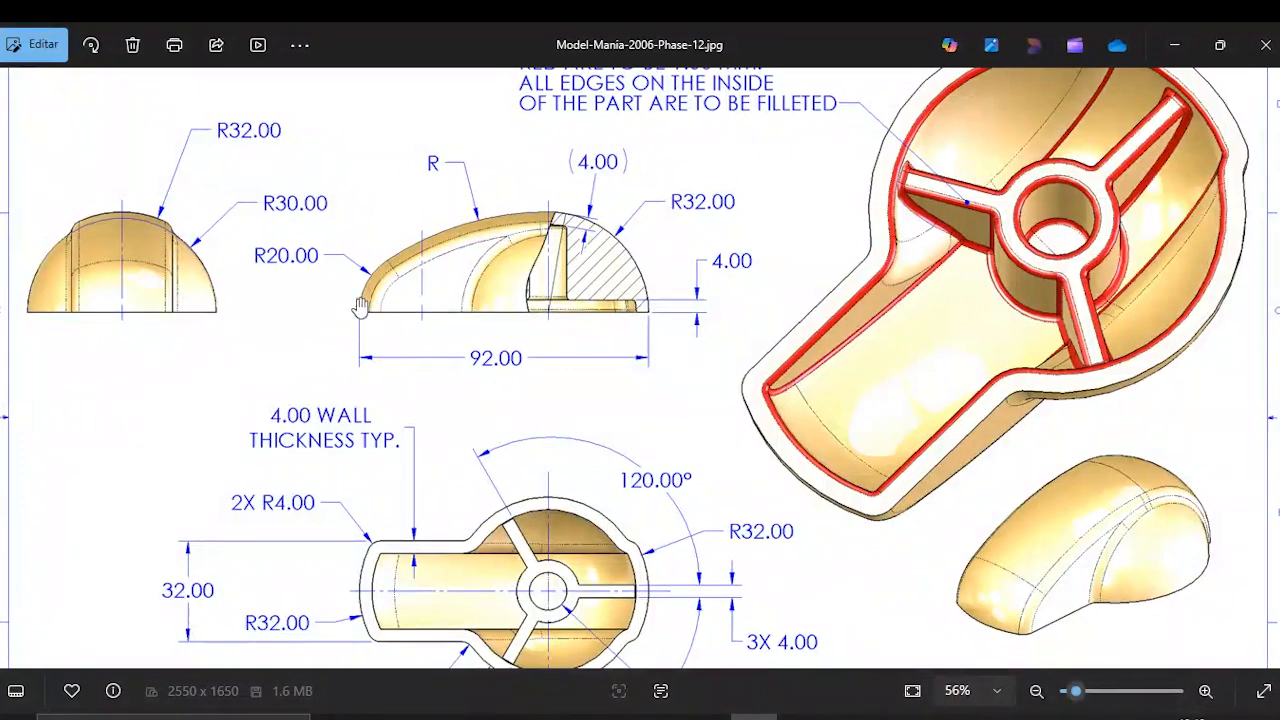
left_click(1175, 45)
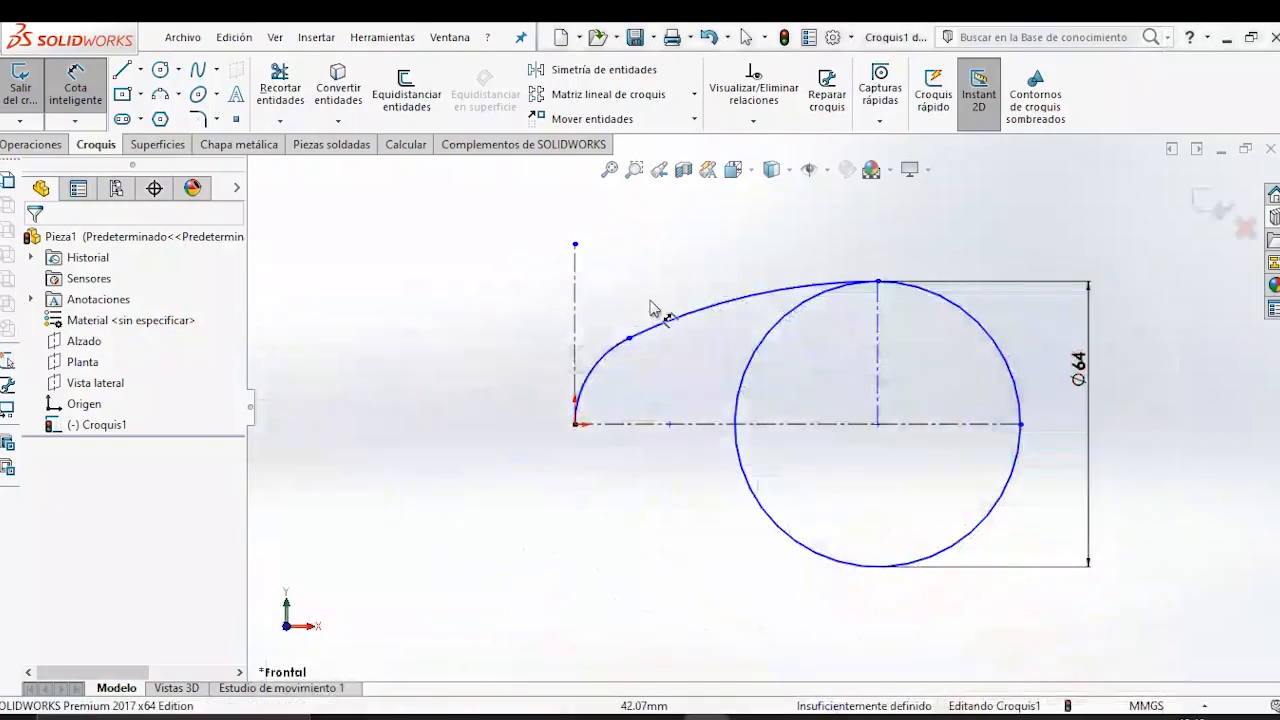
left_click(512, 385)
left_click(478, 400)
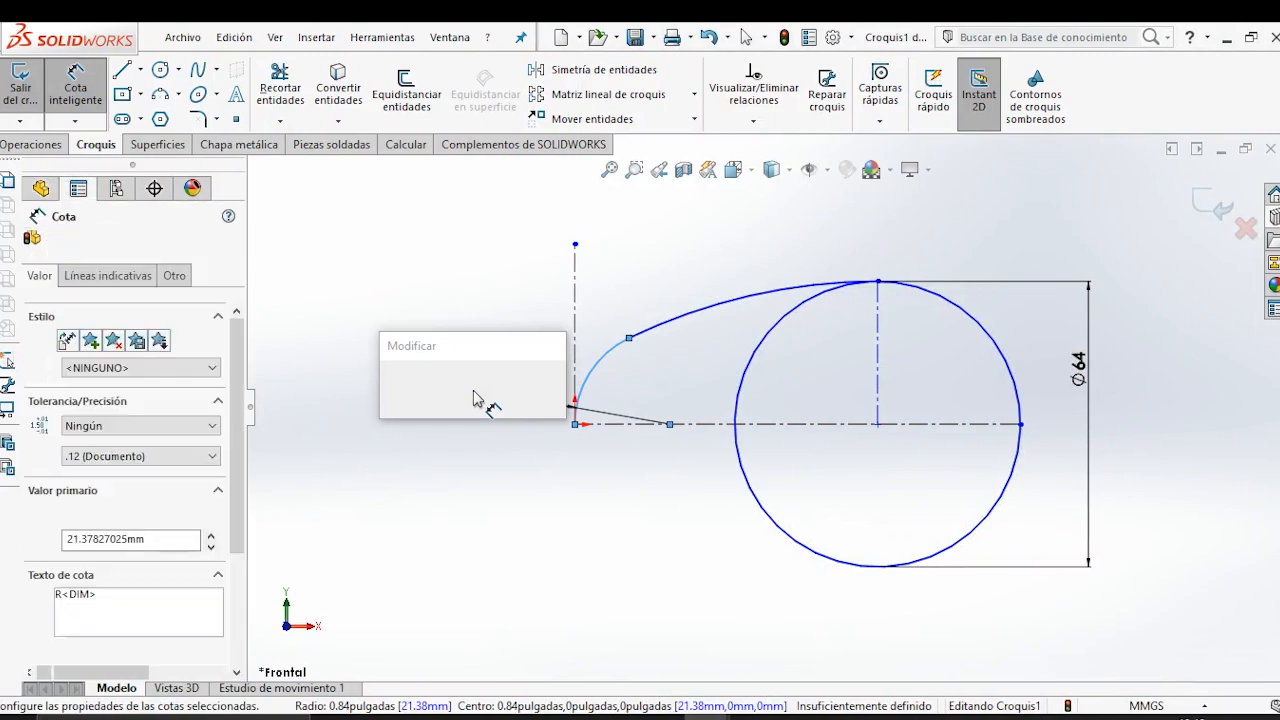
type("20")
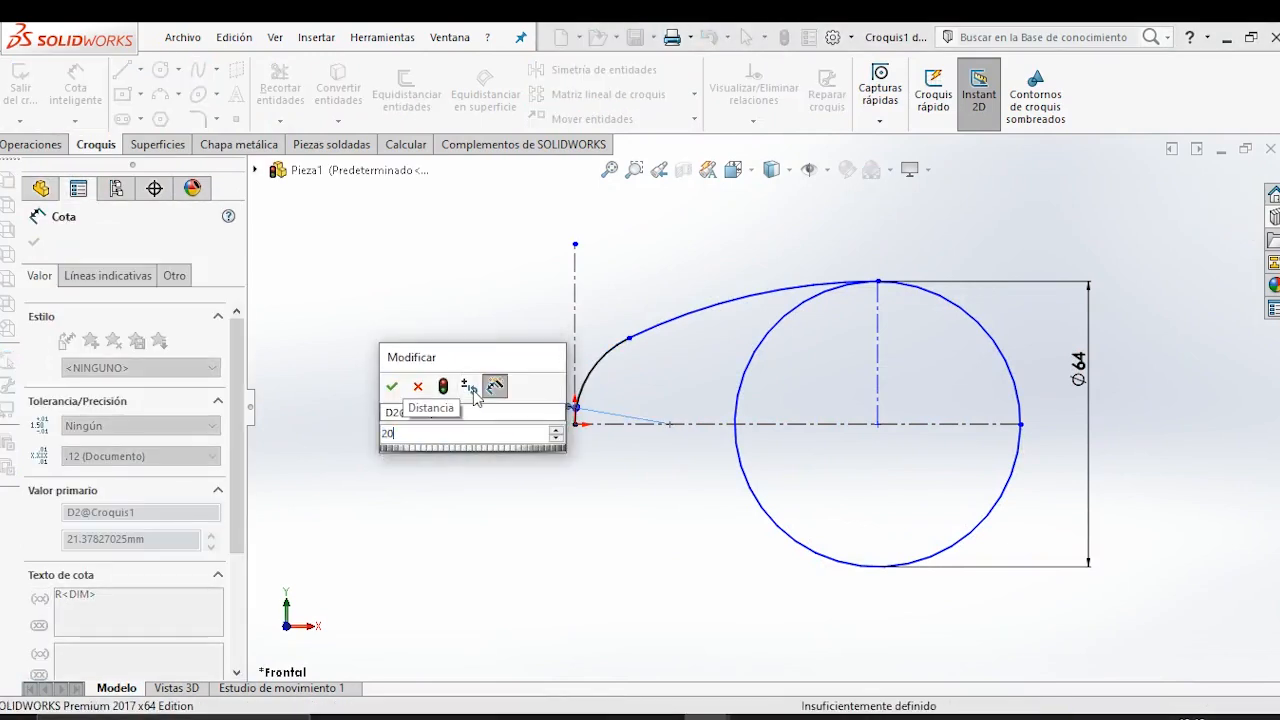
key("Return")
left_click(483, 512)
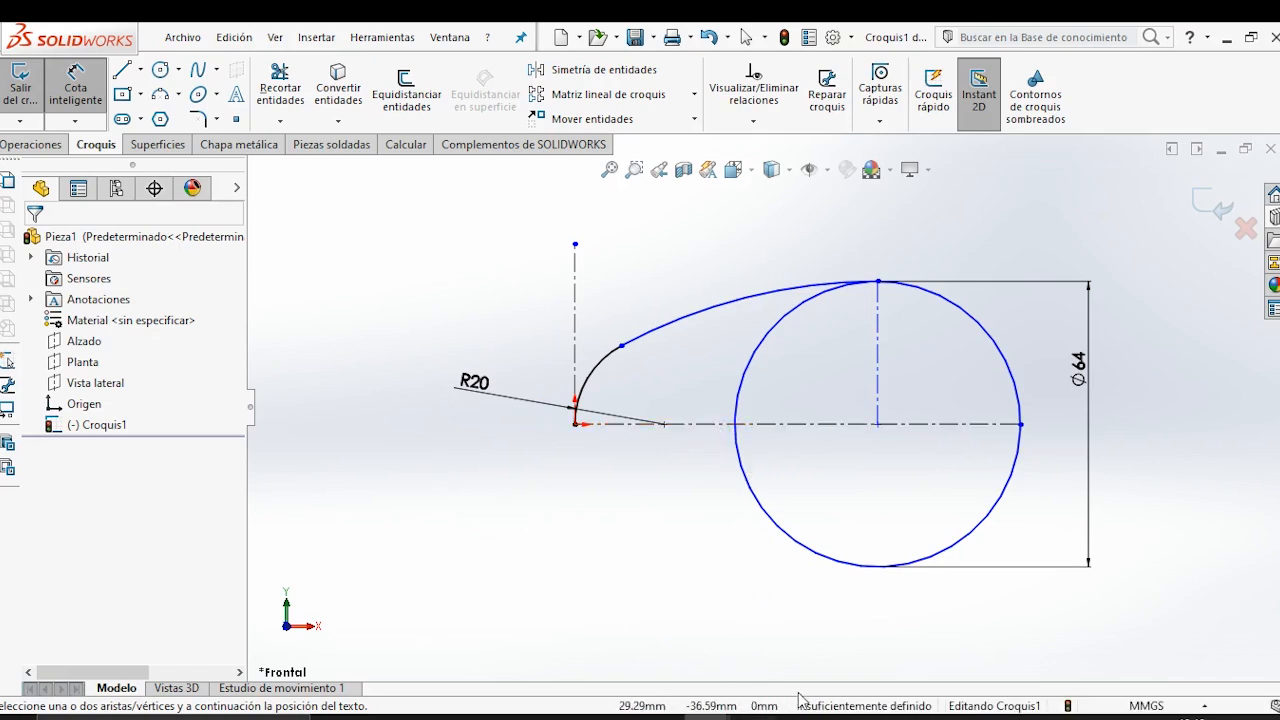
Look up the knob's overall length in the reference drawing and dimension the horizontal construction line as 92 mm.
left_click(752, 717)
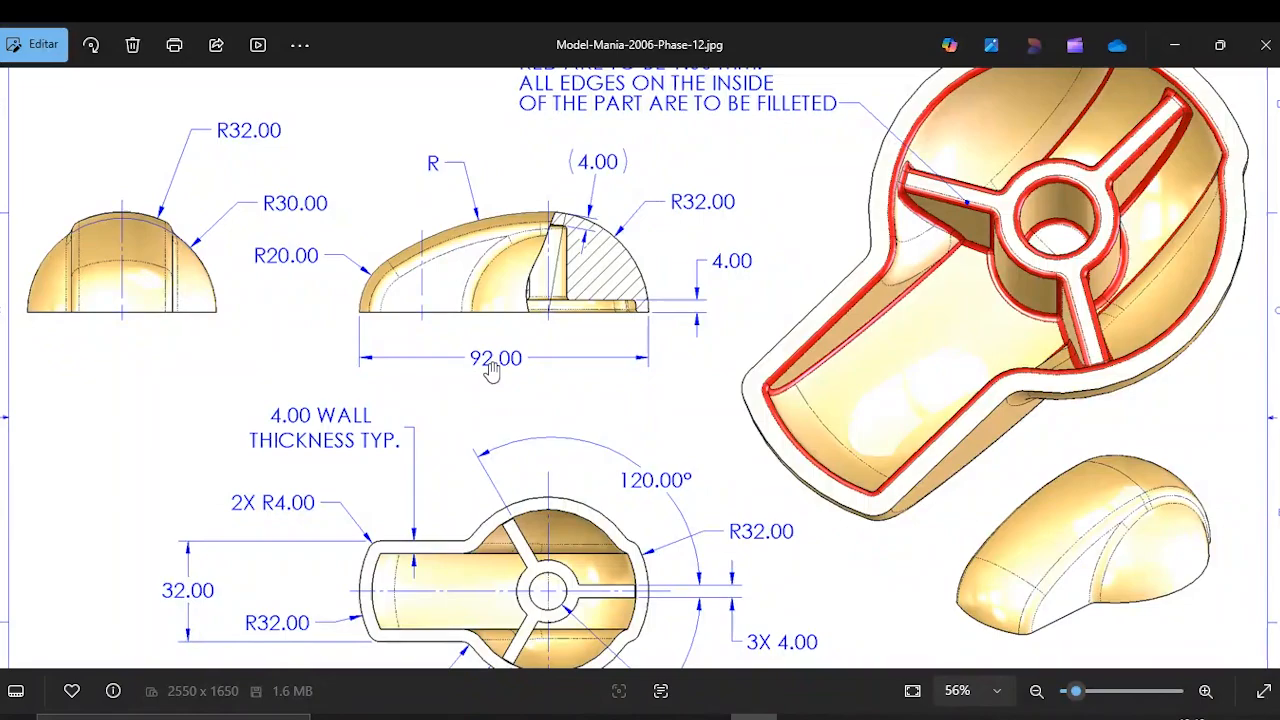
left_click(1175, 45)
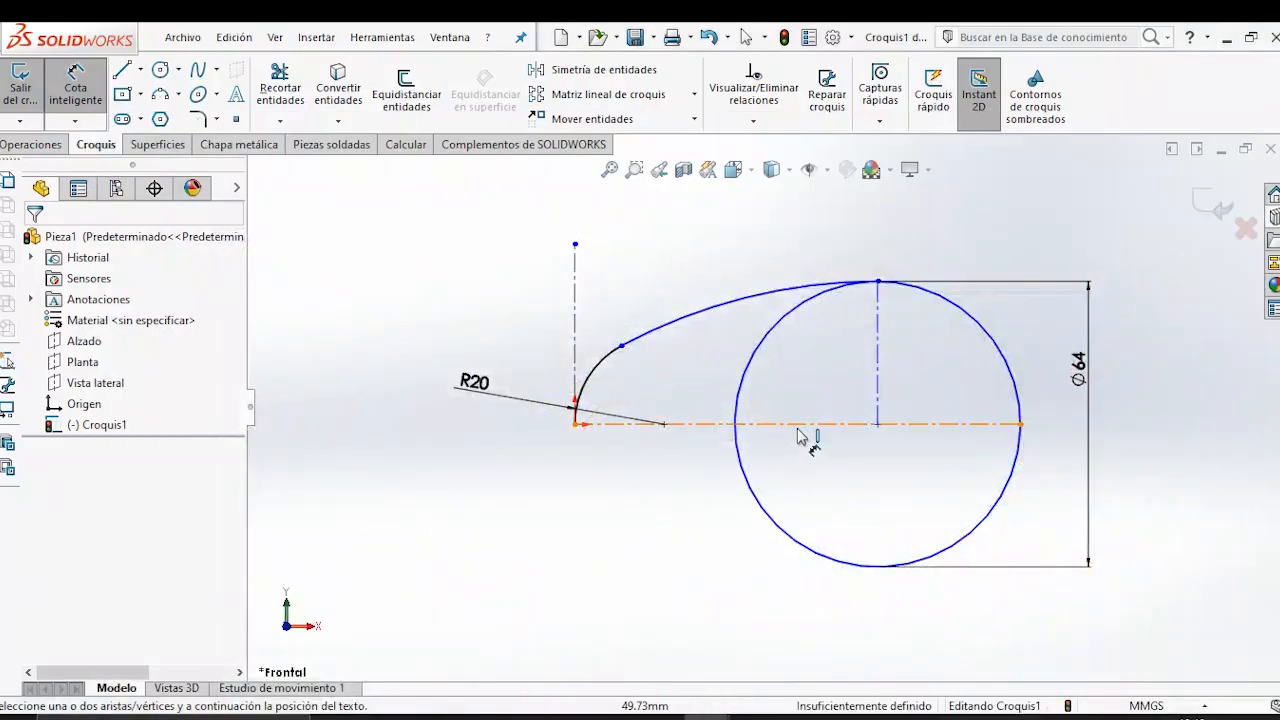
left_click(770, 424)
left_click(688, 520)
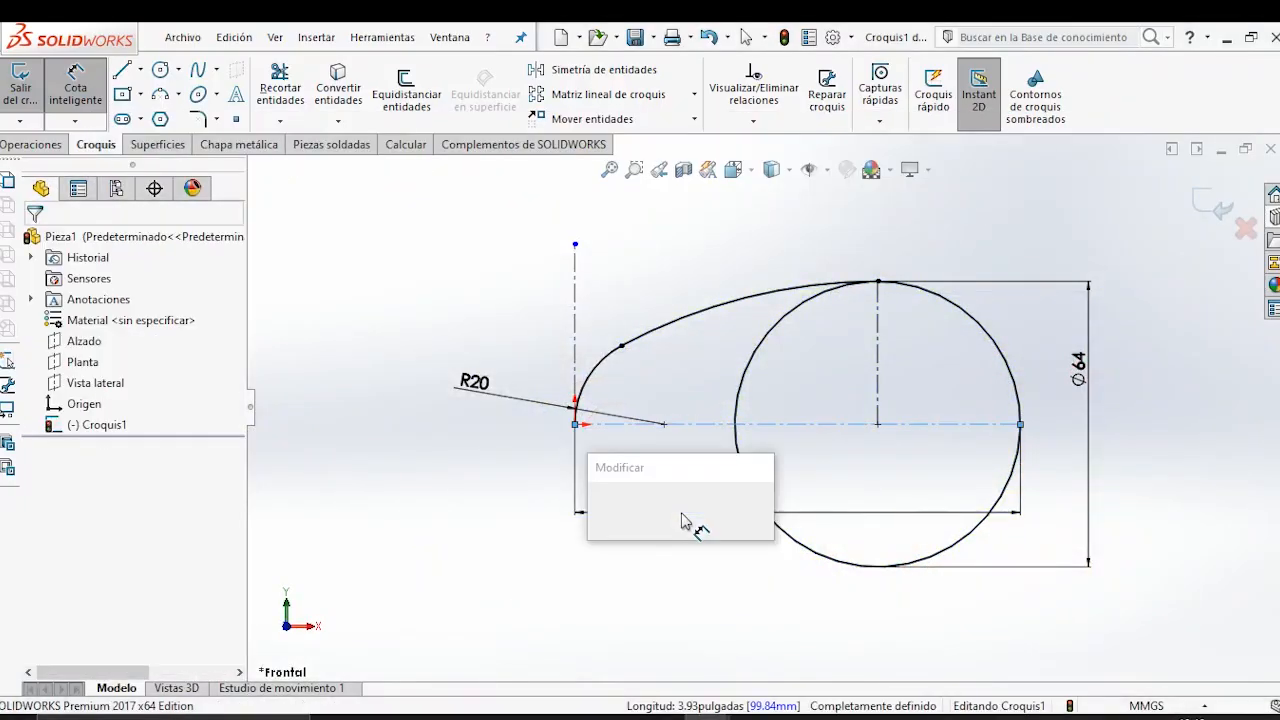
type("92")
key("Return")
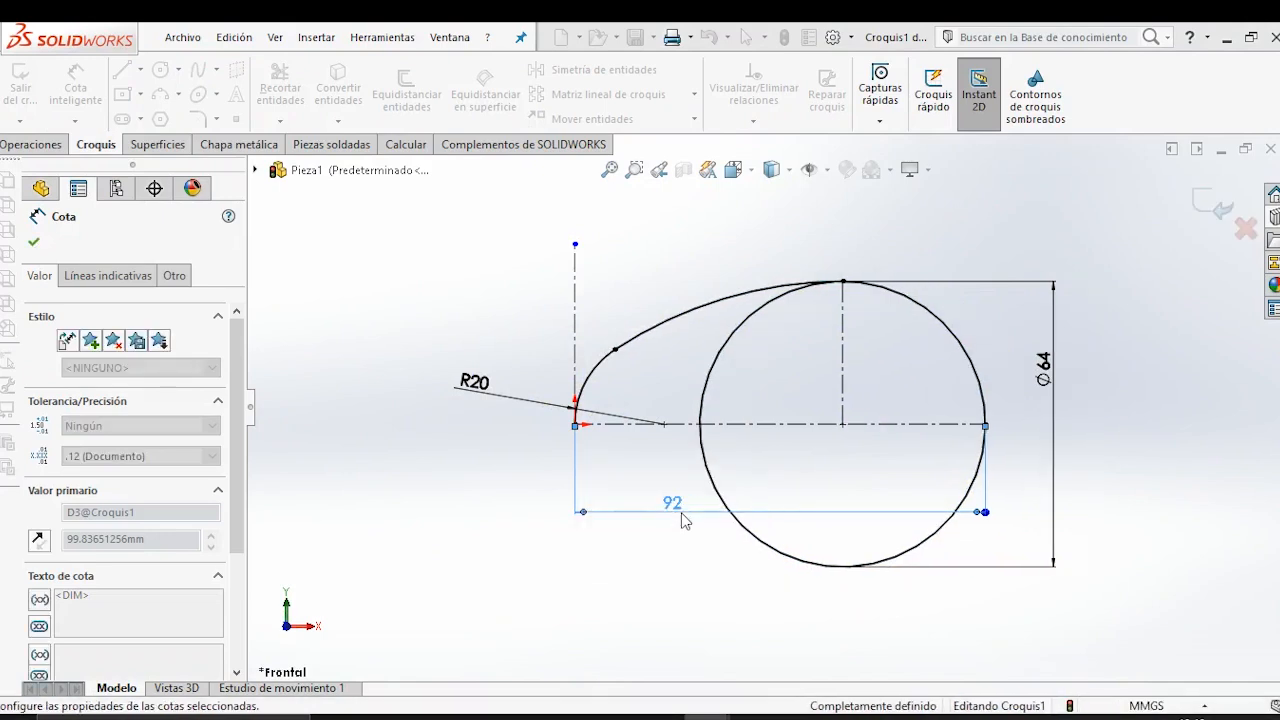
left_click(590, 590)
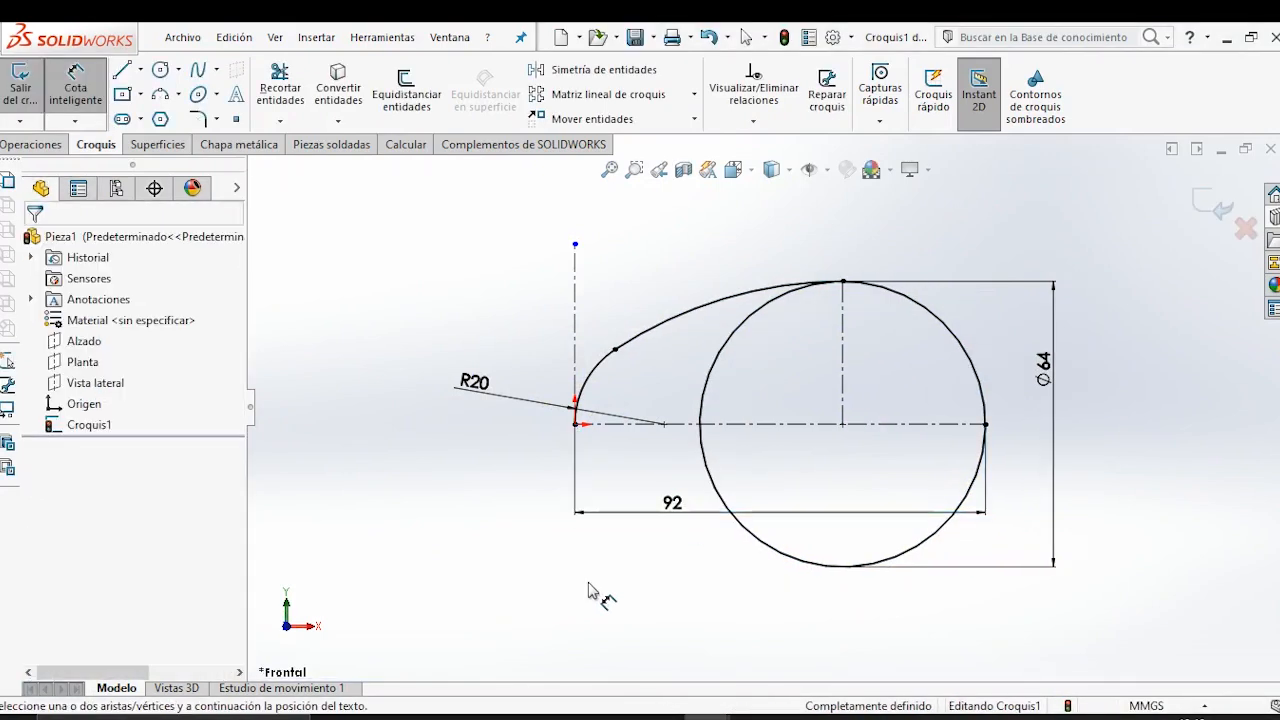
Draw a solid base line from the origin to the circle's far end along the horizontal construction line.
left_click(122, 70)
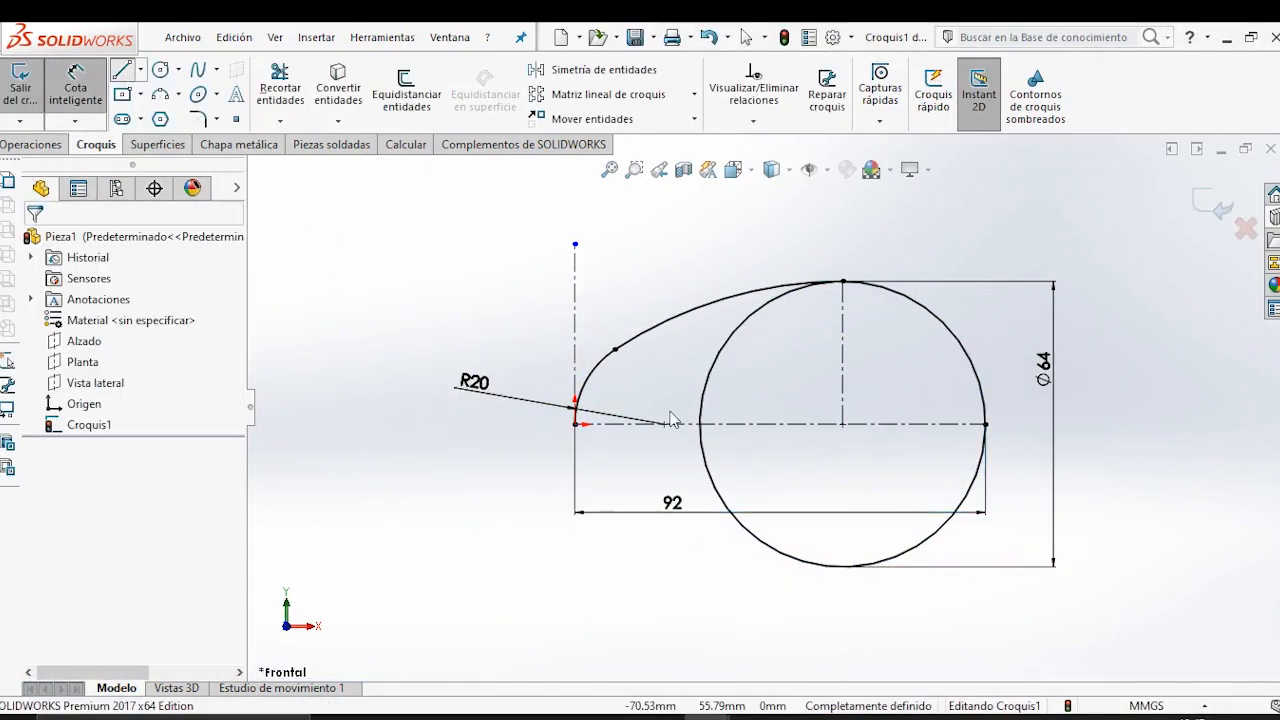
left_click(576, 424)
left_click(986, 424)
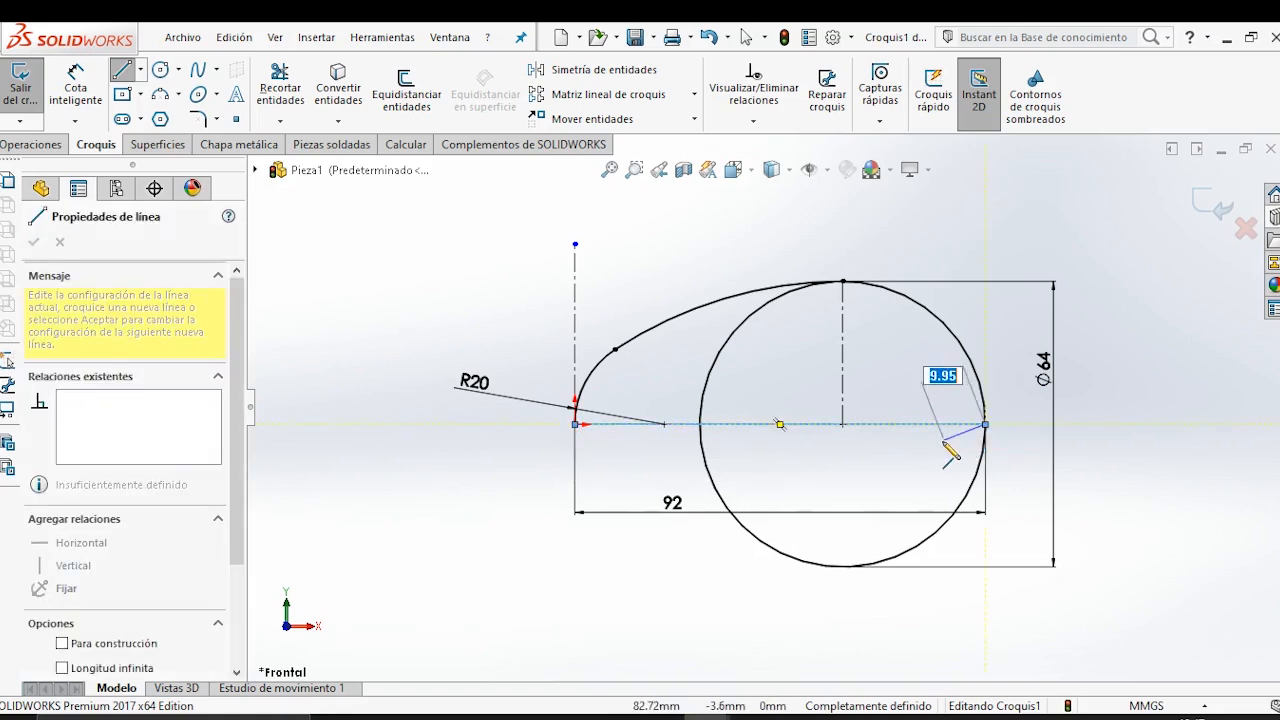
key("Escape")
Trim away the circle's lower half and its quarter inside the profile, leaving a closed dome outline.
left_click(280, 88)
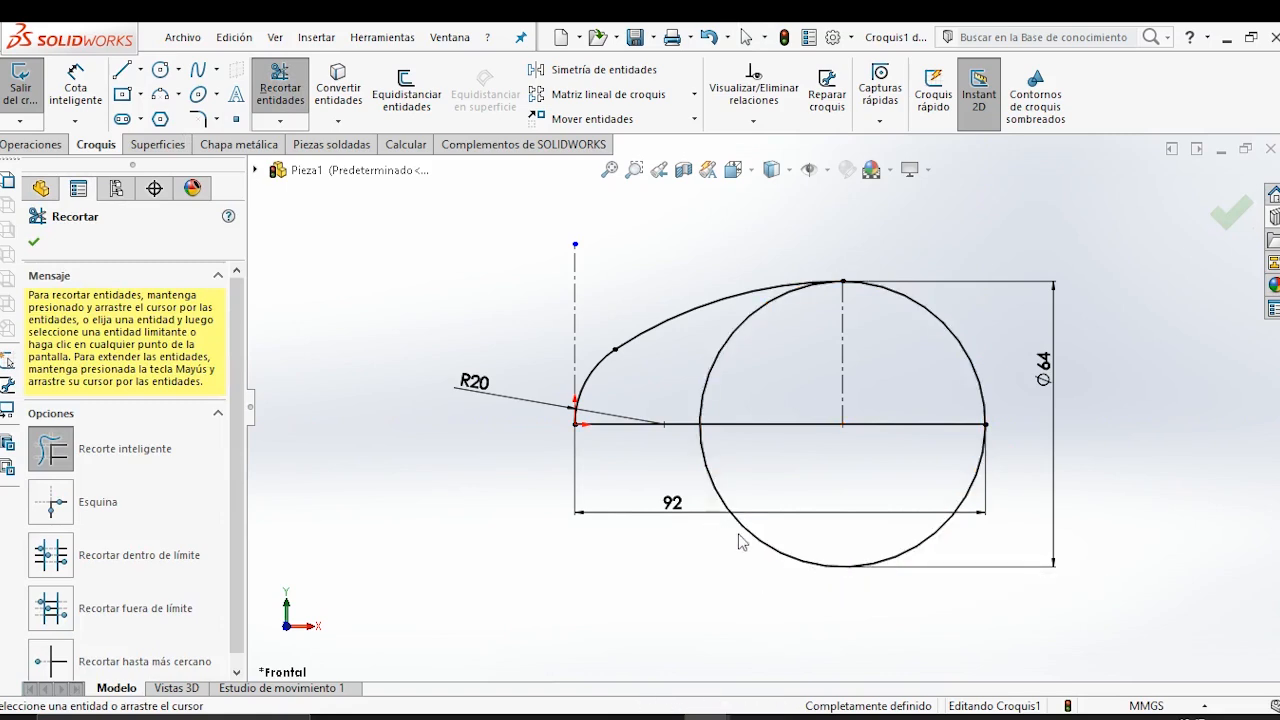
left_click_drag(730, 542, 767, 529)
left_click_drag(677, 346, 758, 398)
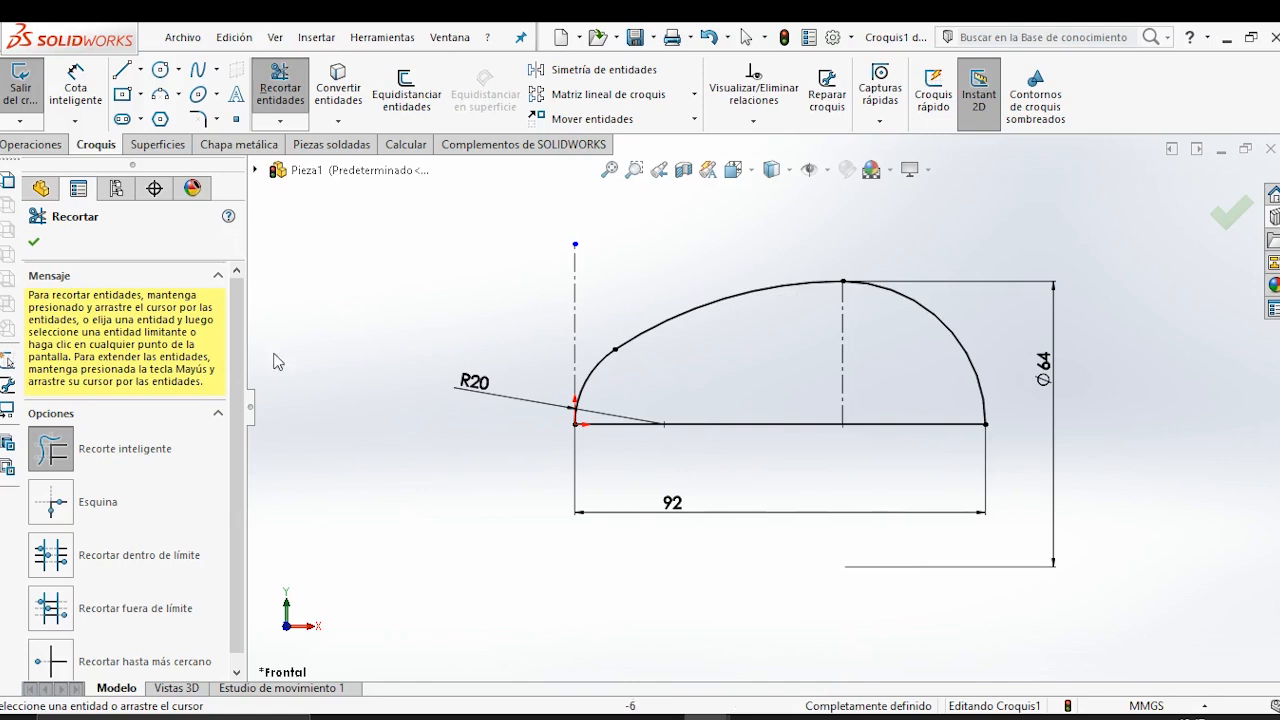
left_click(35, 244)
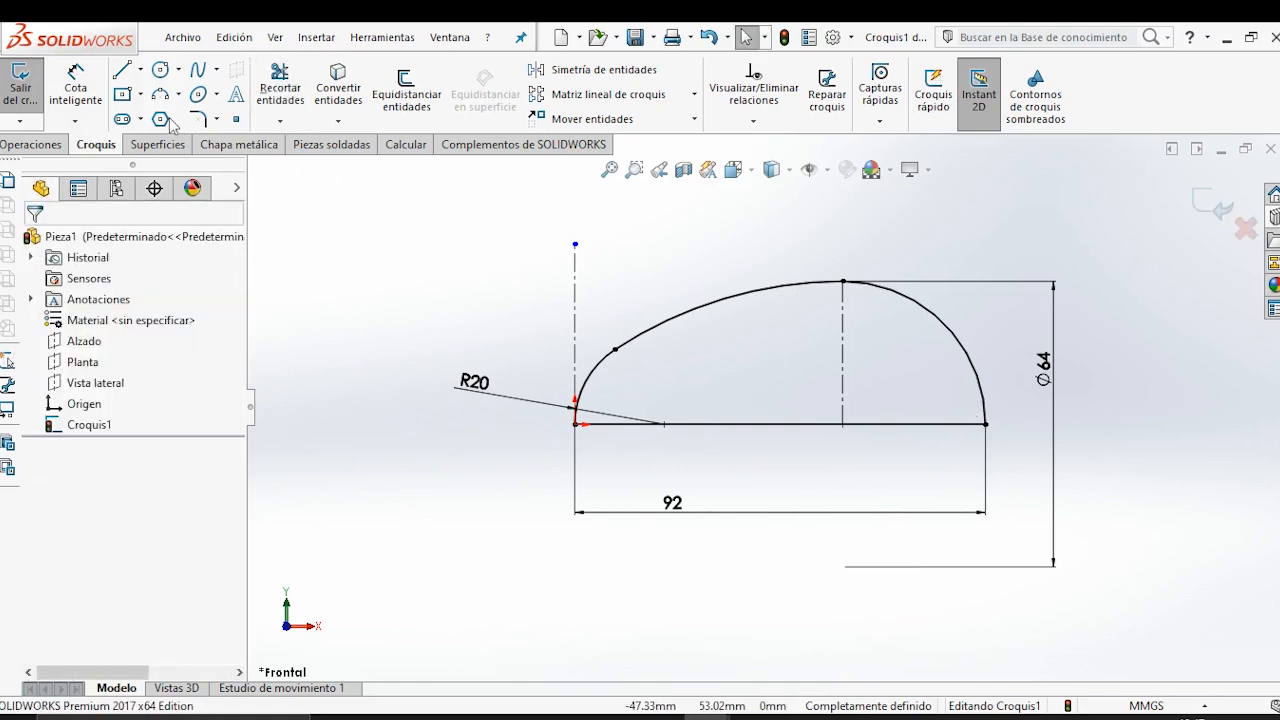
Examine the width of the knob's handle in the plan view of the reference drawing.
left_click(754, 716)
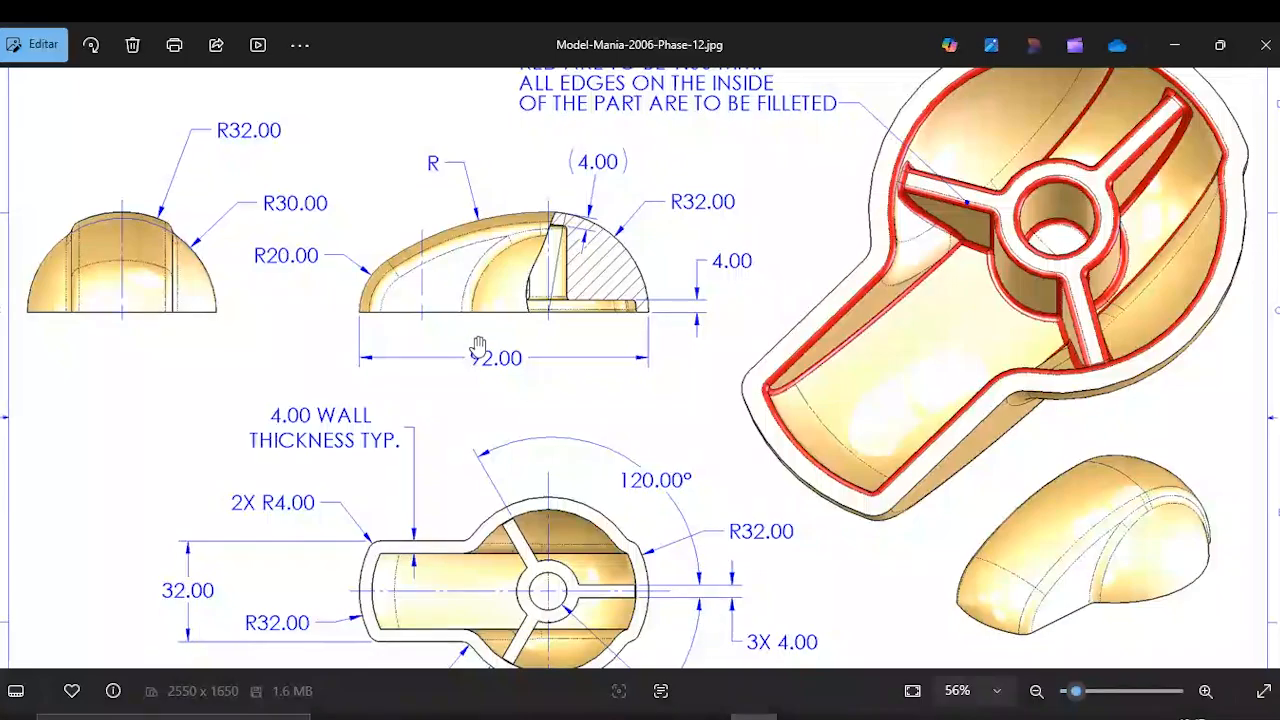
scroll(386, 508, "down", 1)
left_click_drag(409, 537, 413, 383)
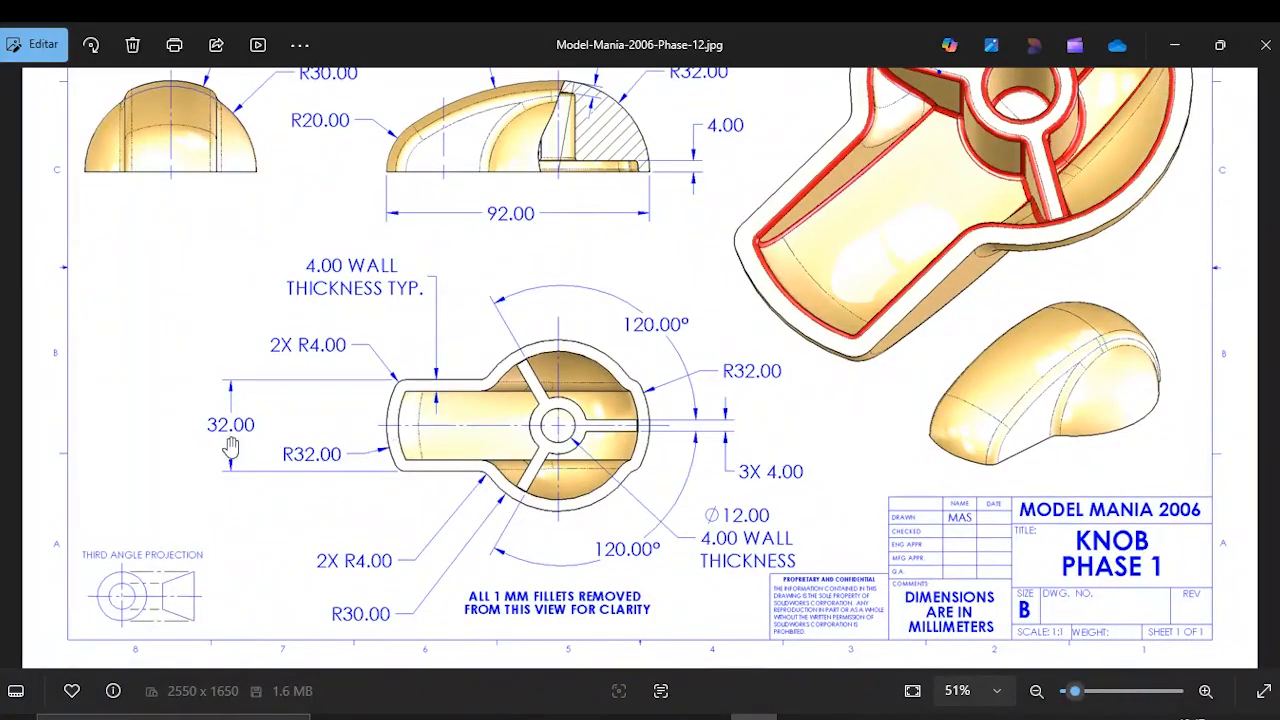
left_click(1175, 45)
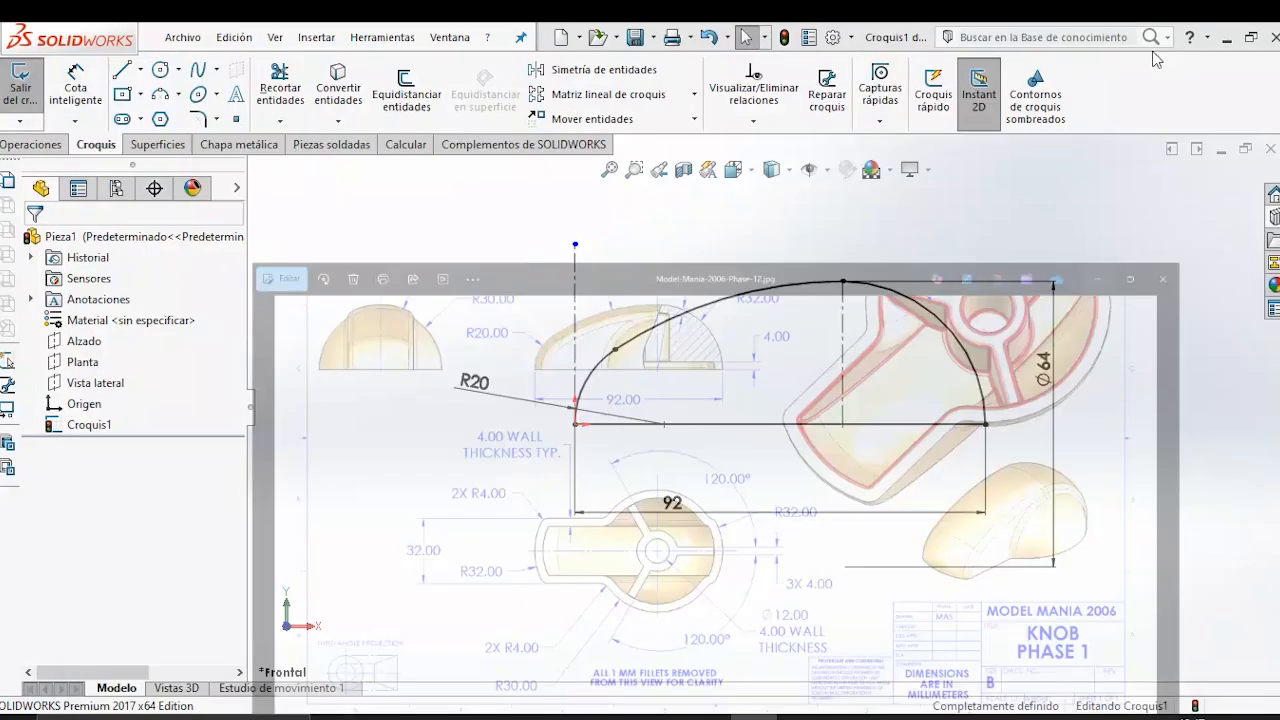
Extrude the closed dome profile 32 mm symmetrically using the Plano medio (mid-plane) end condition.
left_click(28, 145)
left_click(33, 88)
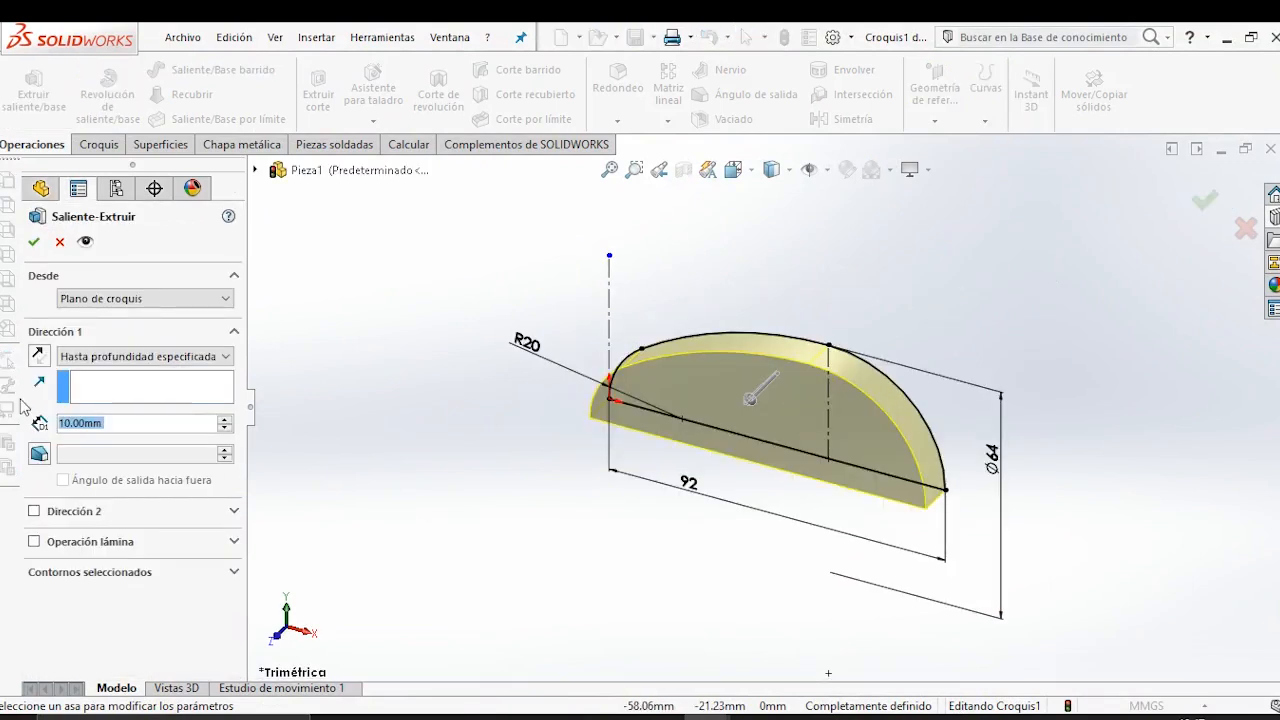
type("32")
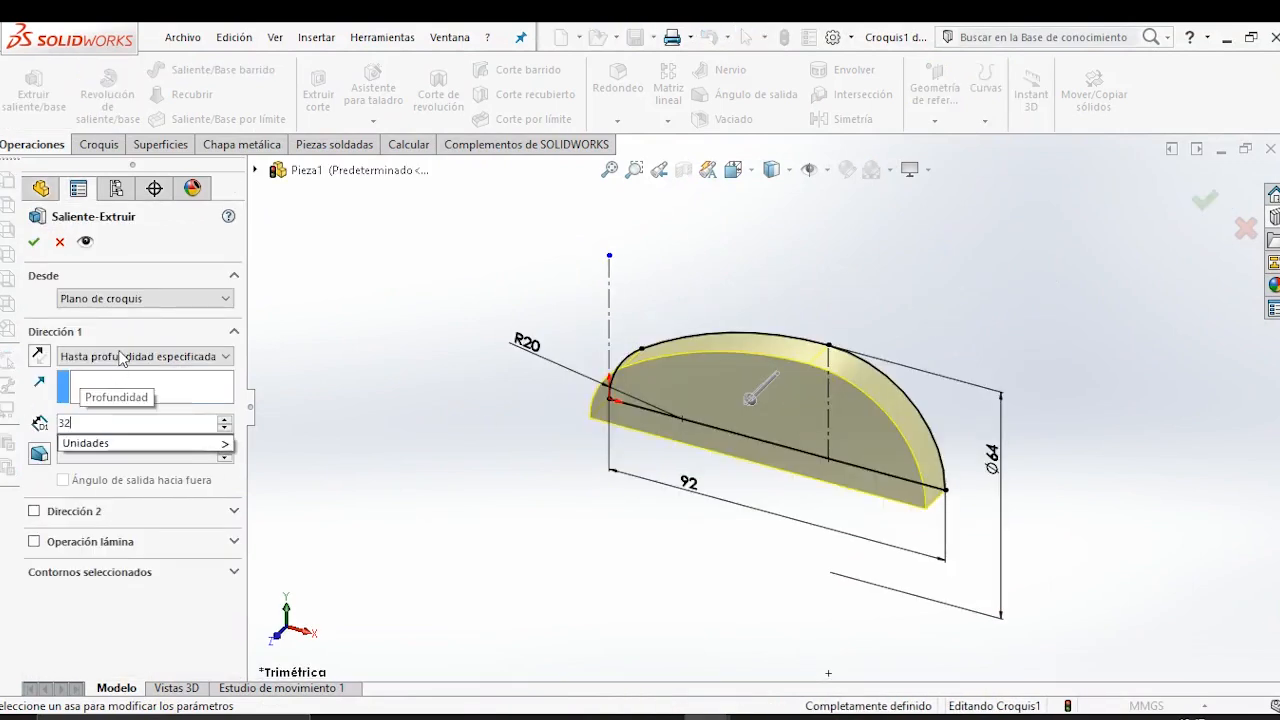
left_click(120, 358)
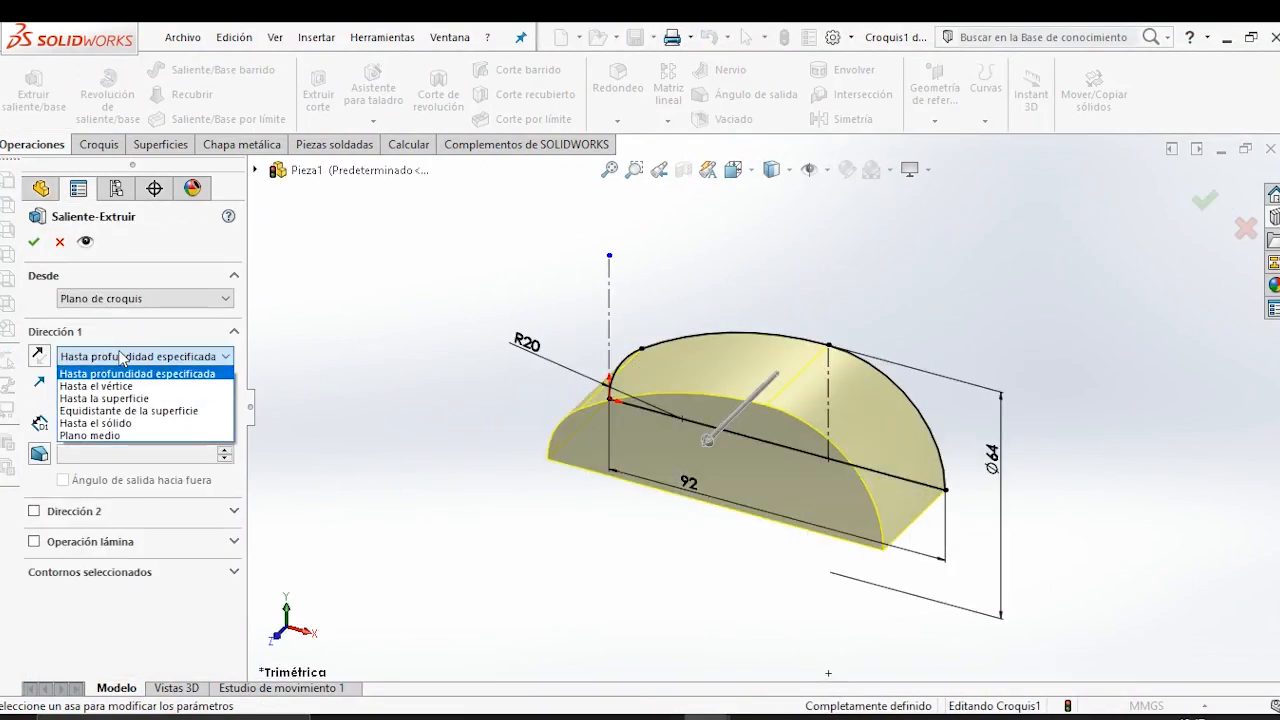
left_click(124, 438)
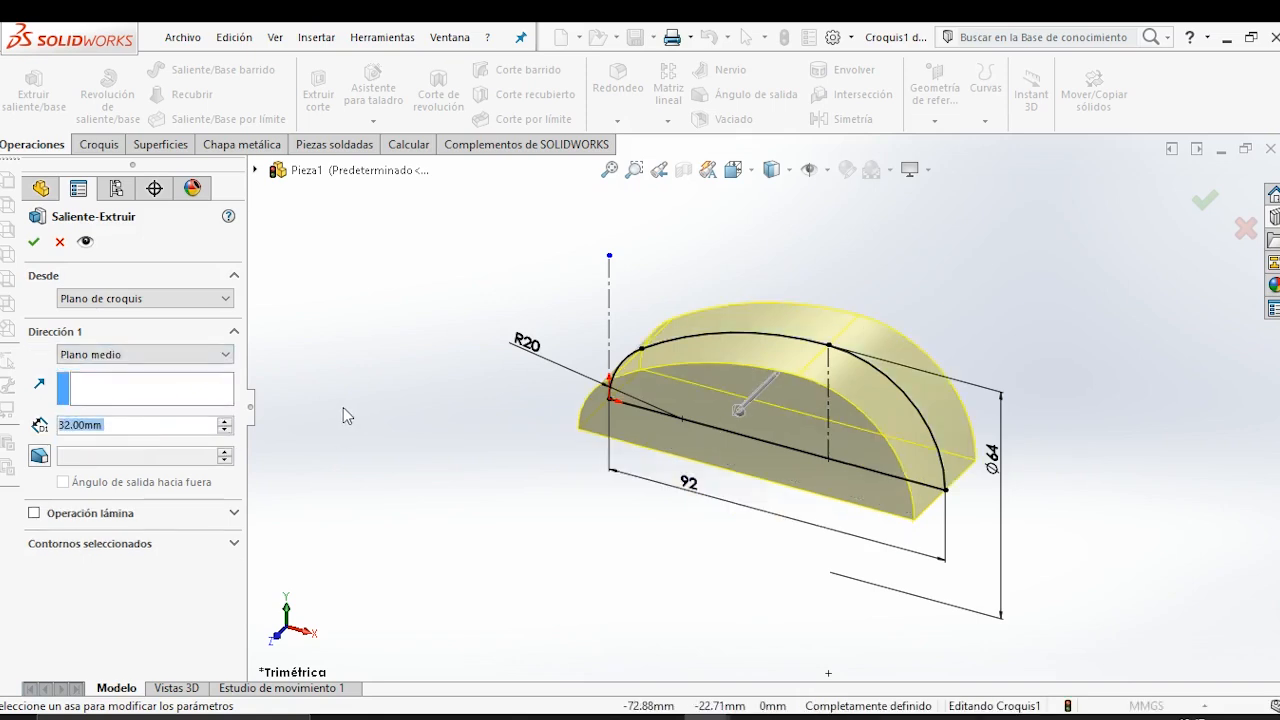
left_click(30, 239)
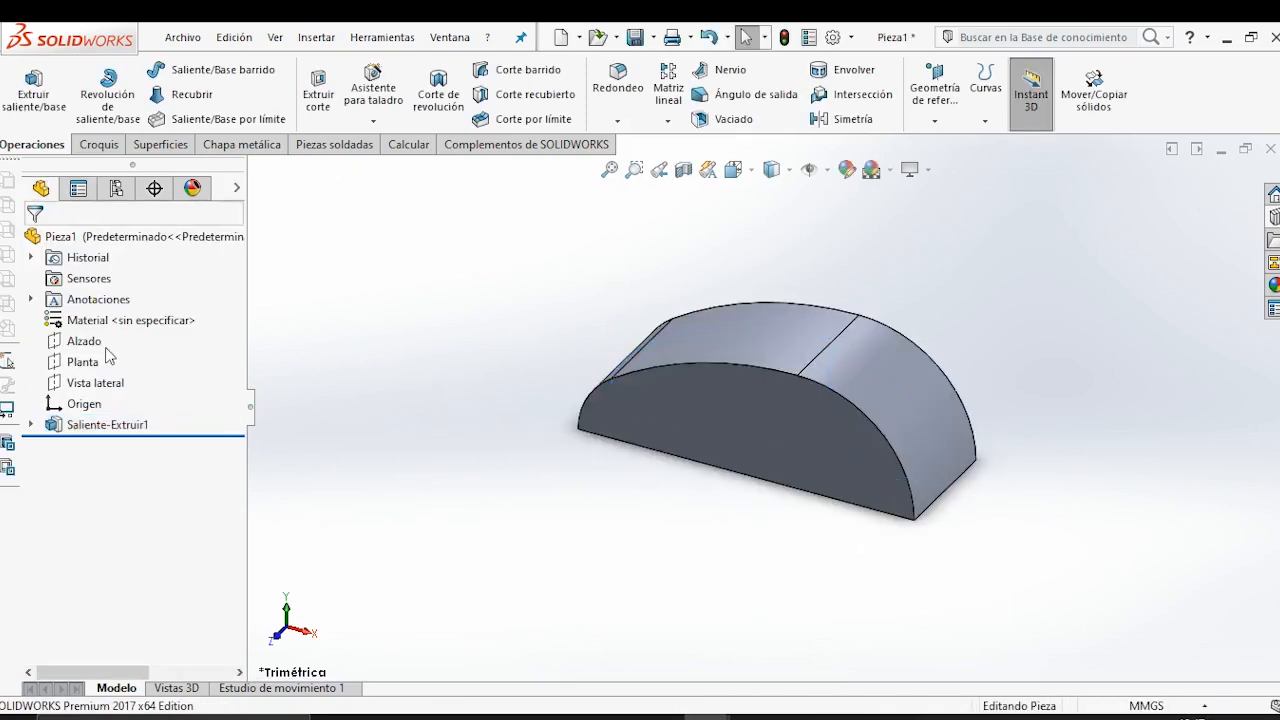
Start a new sketch on the Alzado plane and view it from the front.
left_click(86, 343)
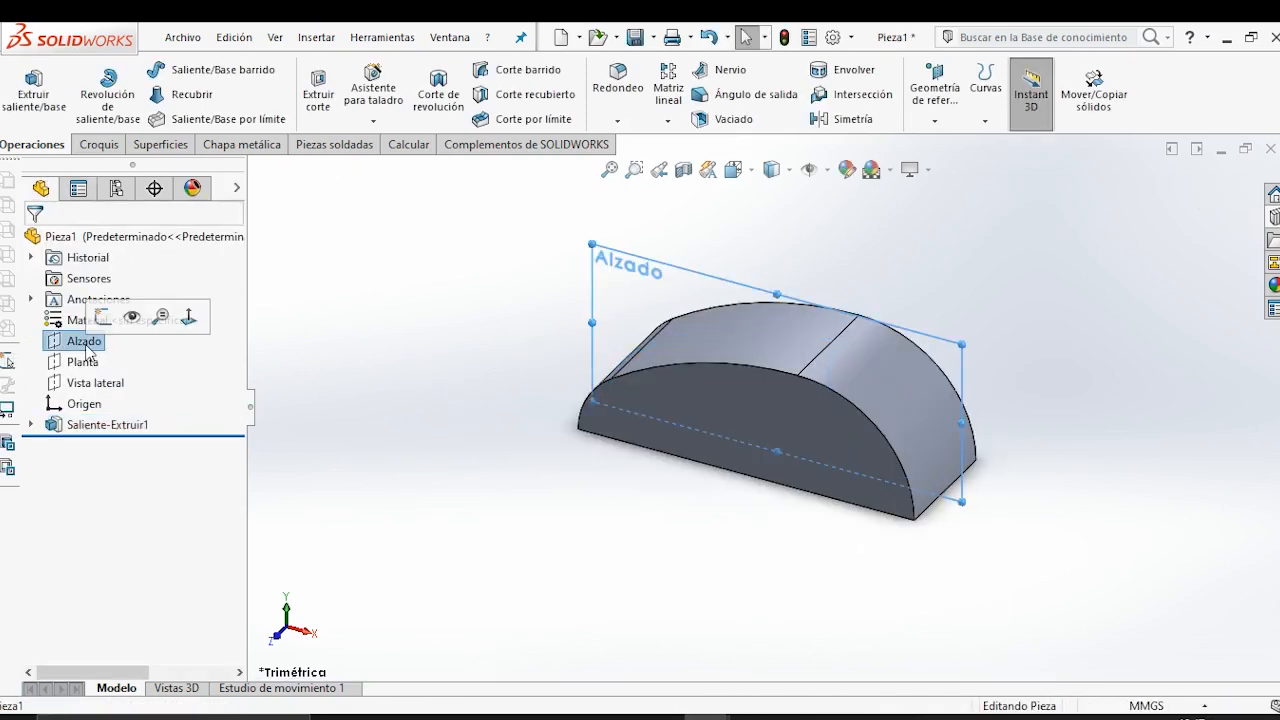
left_click(102, 318)
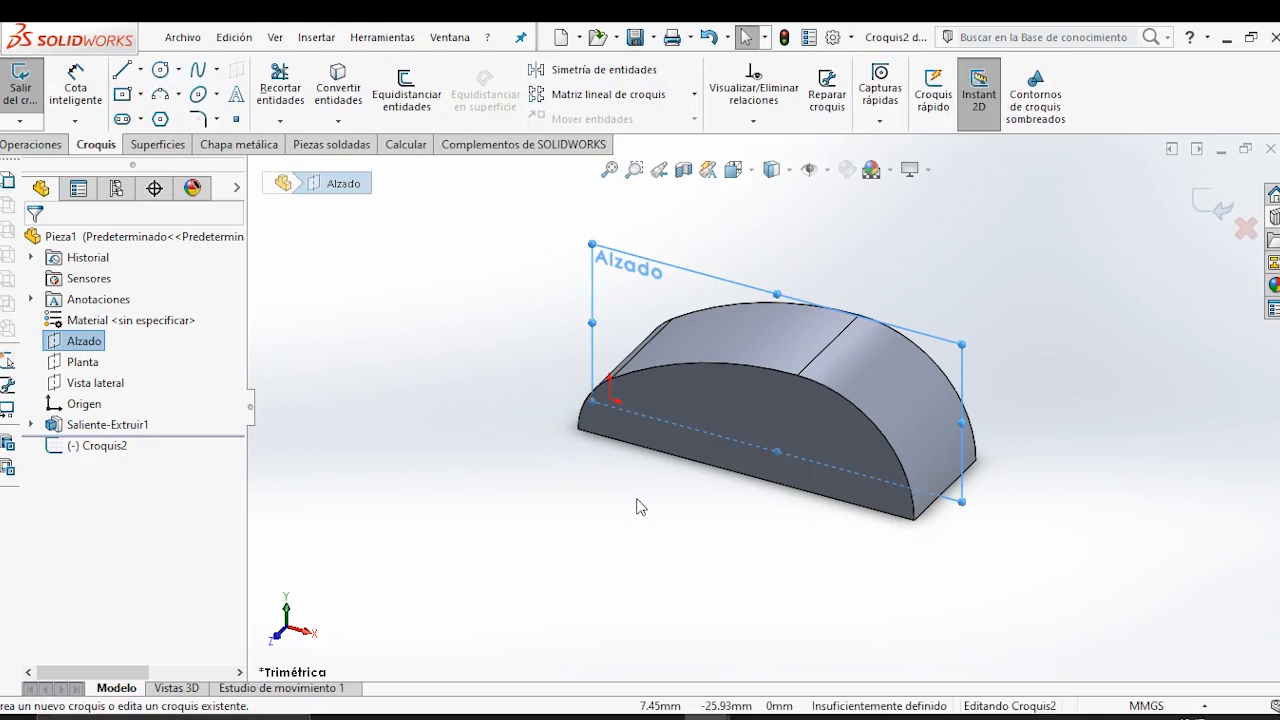
key("space")
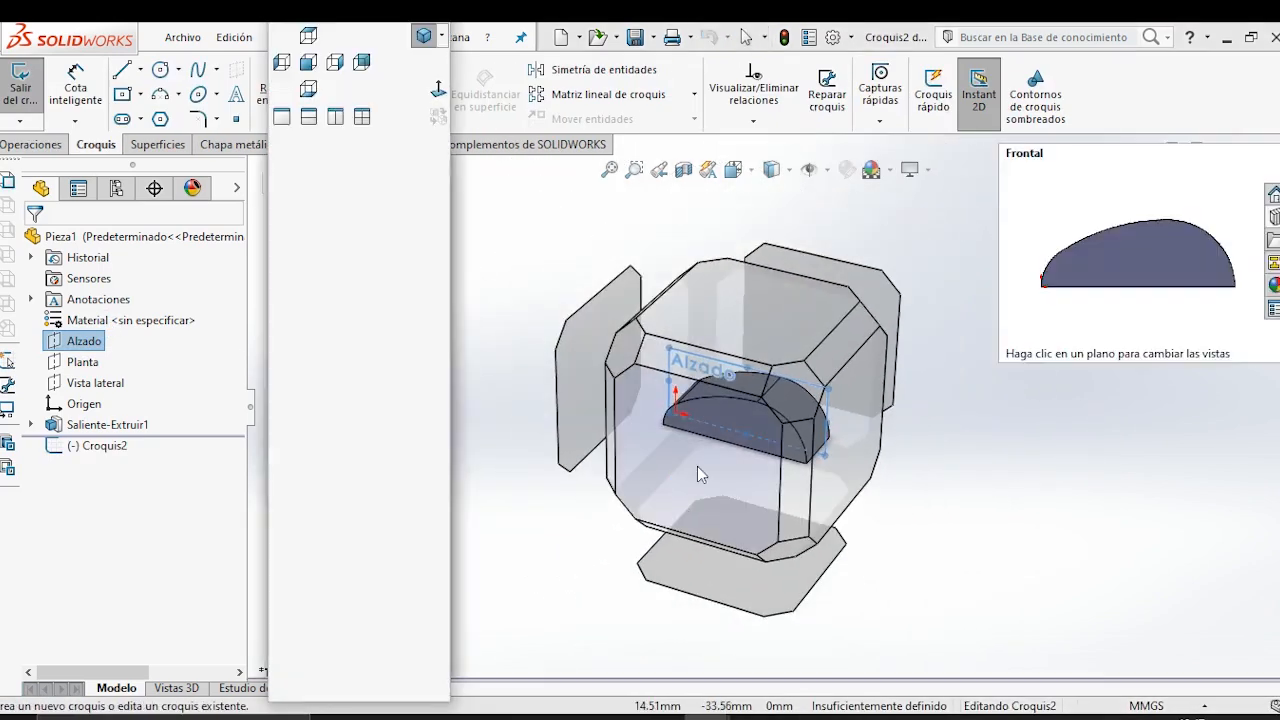
left_click(697, 468)
left_click(940, 307)
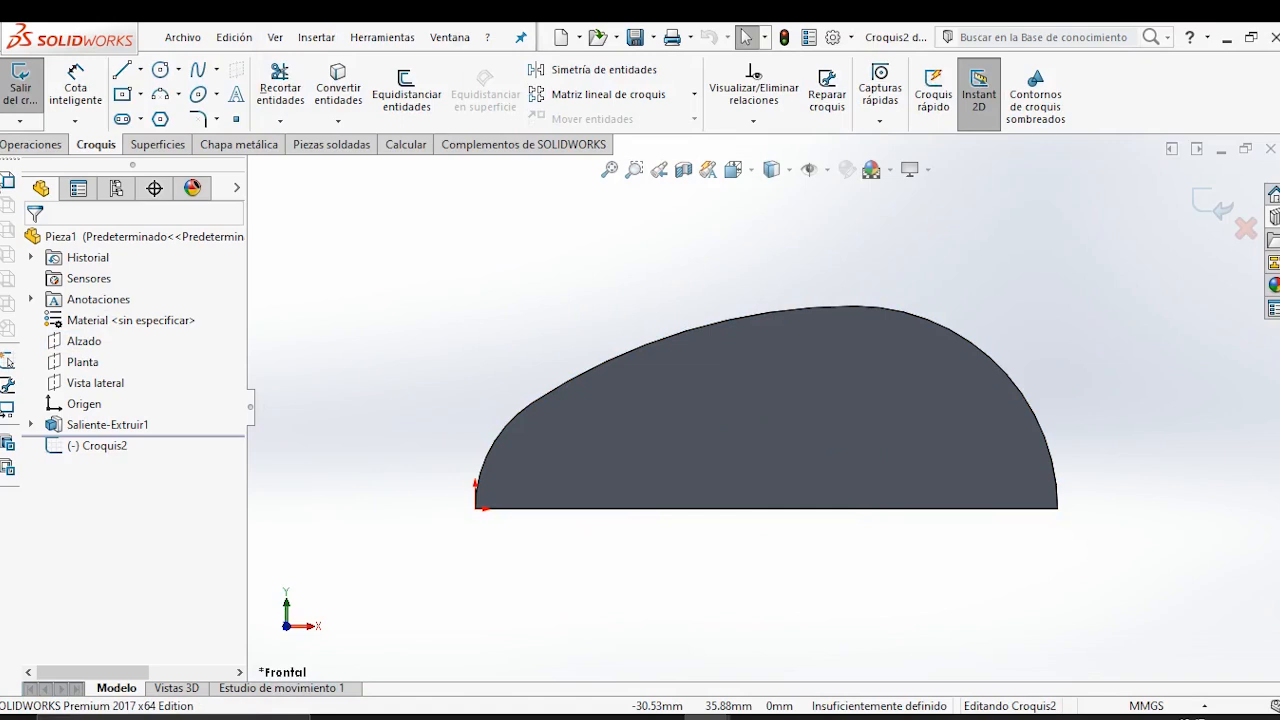
Convert the body's large 32 mm radius arc edge into the sketch and make it construction geometry.
left_click(986, 357)
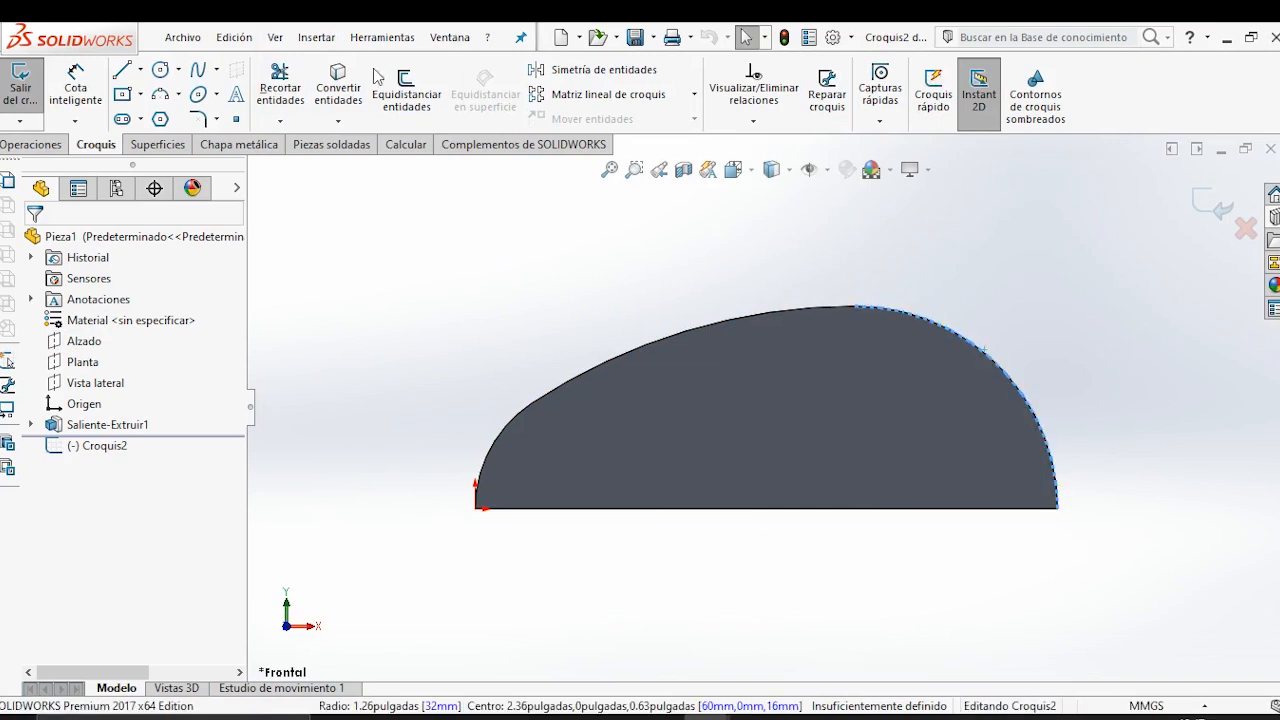
left_click(338, 82)
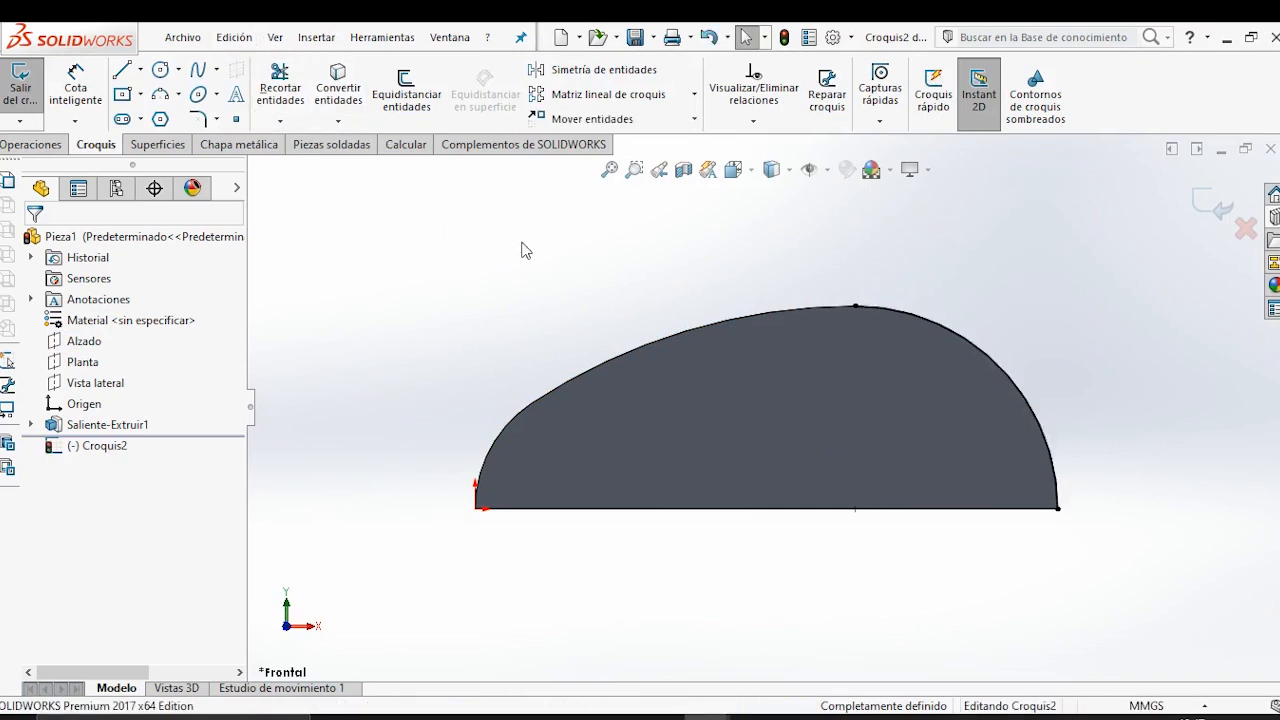
left_click(979, 344)
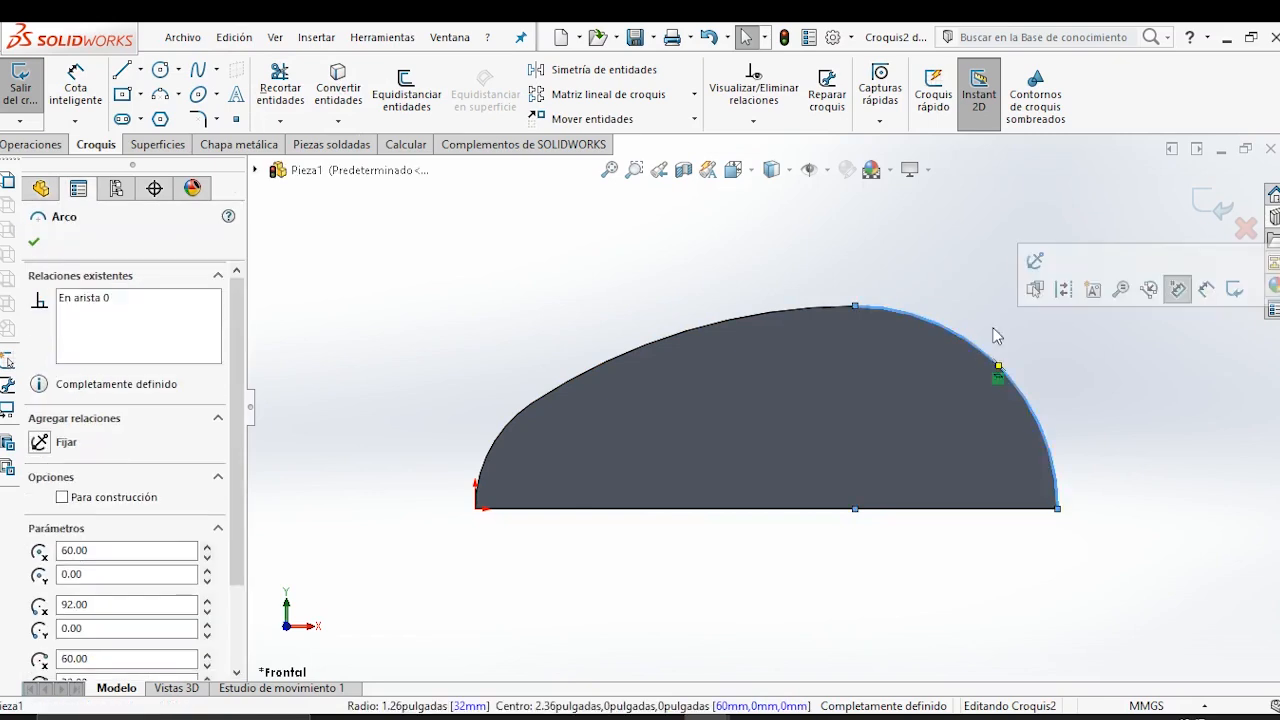
left_click(1062, 298)
left_click(906, 265)
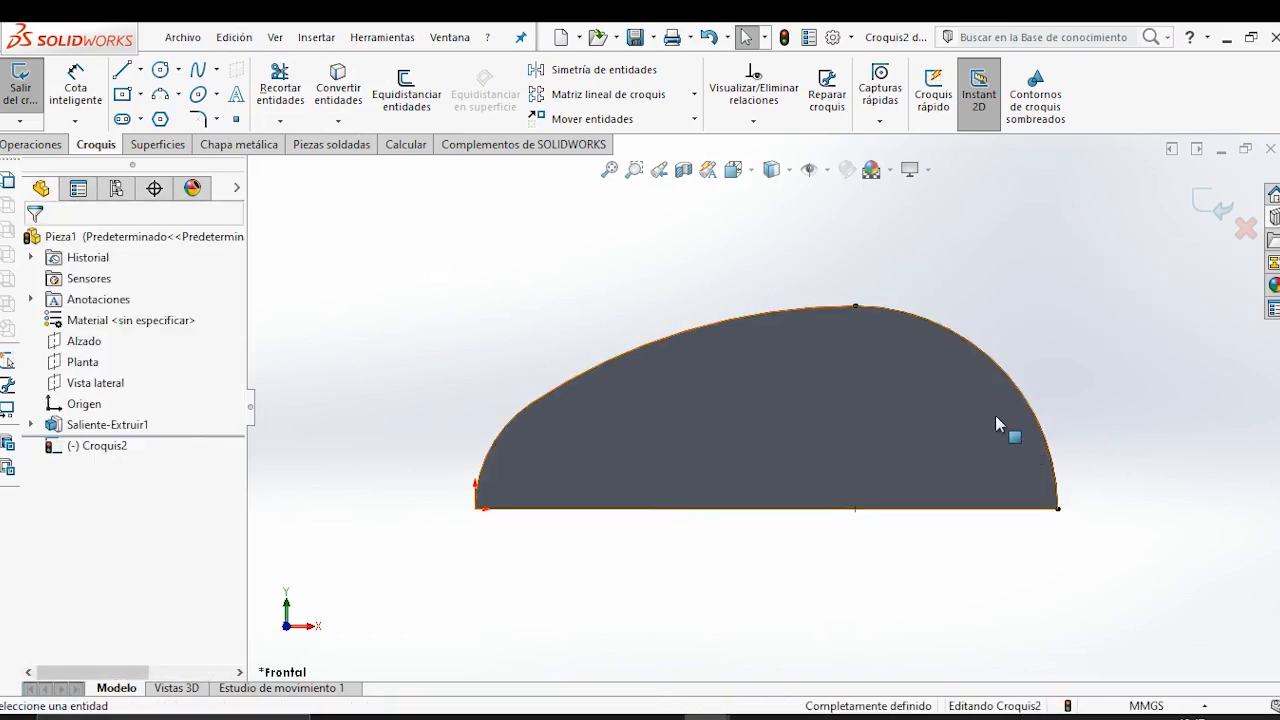
Draw a circle centred on the converted arc's centre point and dimension its diameter as 60 mm.
scroll(864, 373, "up", 2)
scroll(1000, 412, "down", 1)
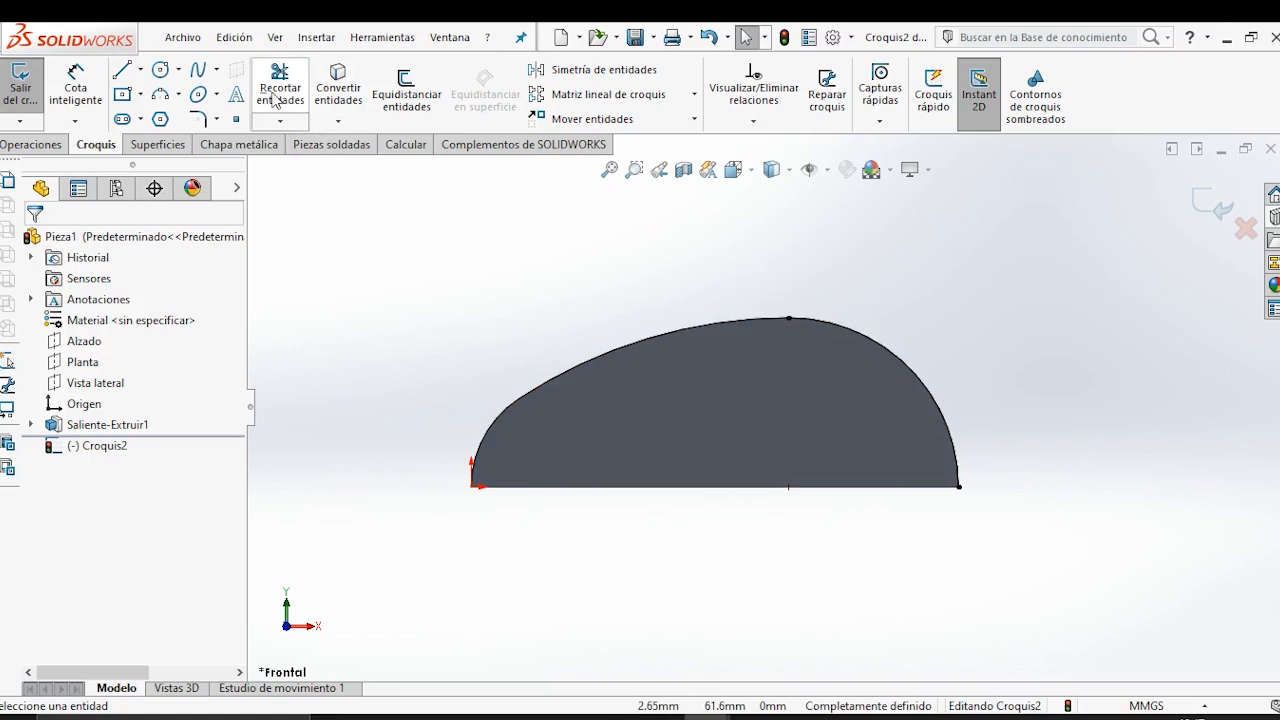
left_click(162, 72)
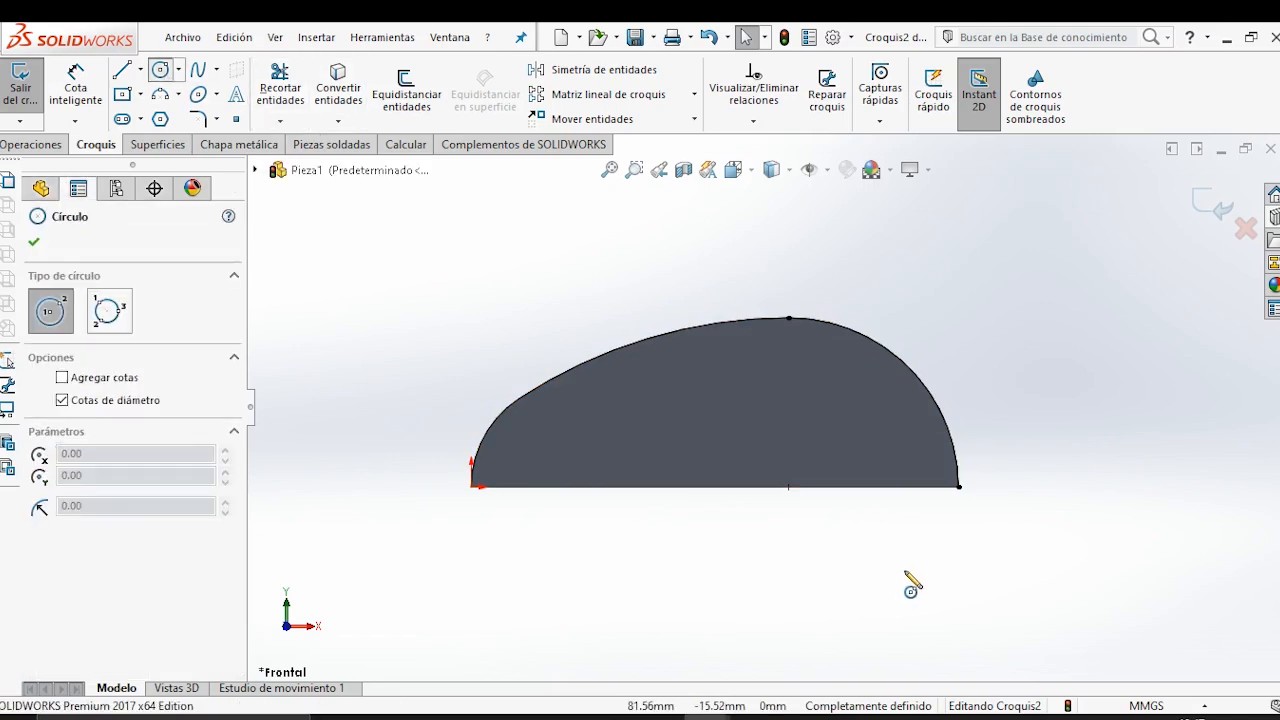
left_click(789, 487)
left_click(833, 377)
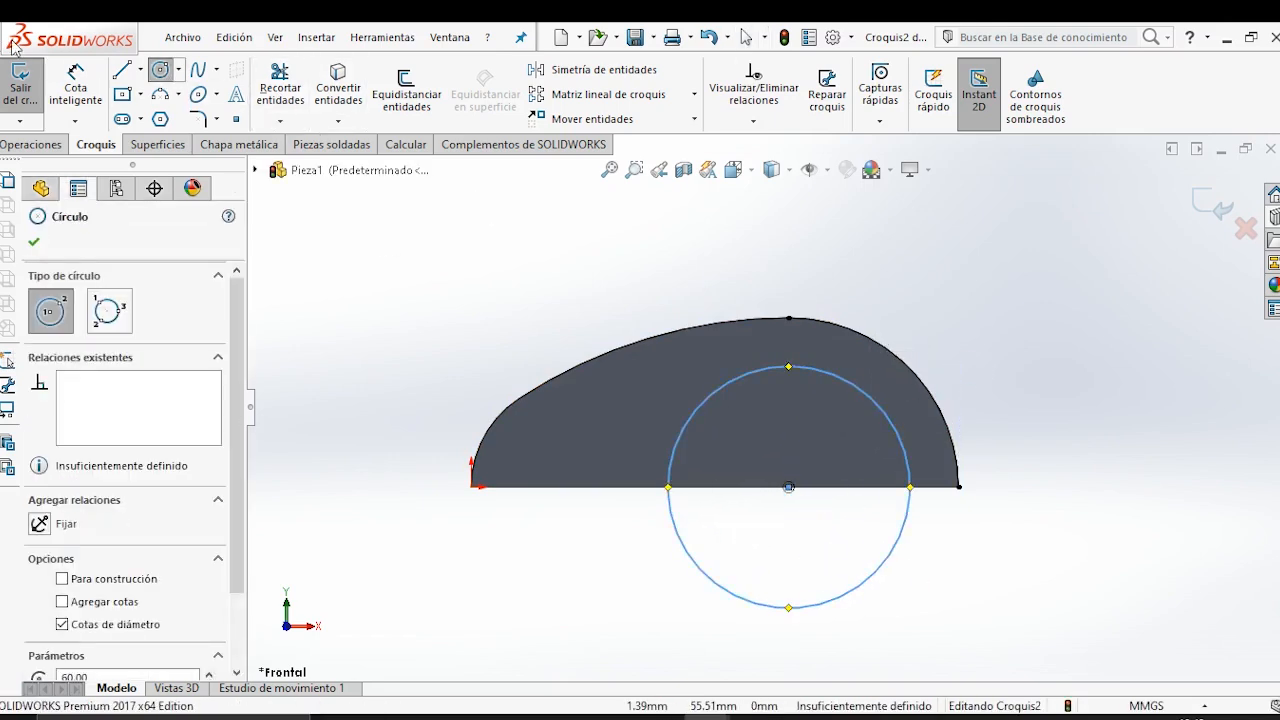
left_click(75, 85)
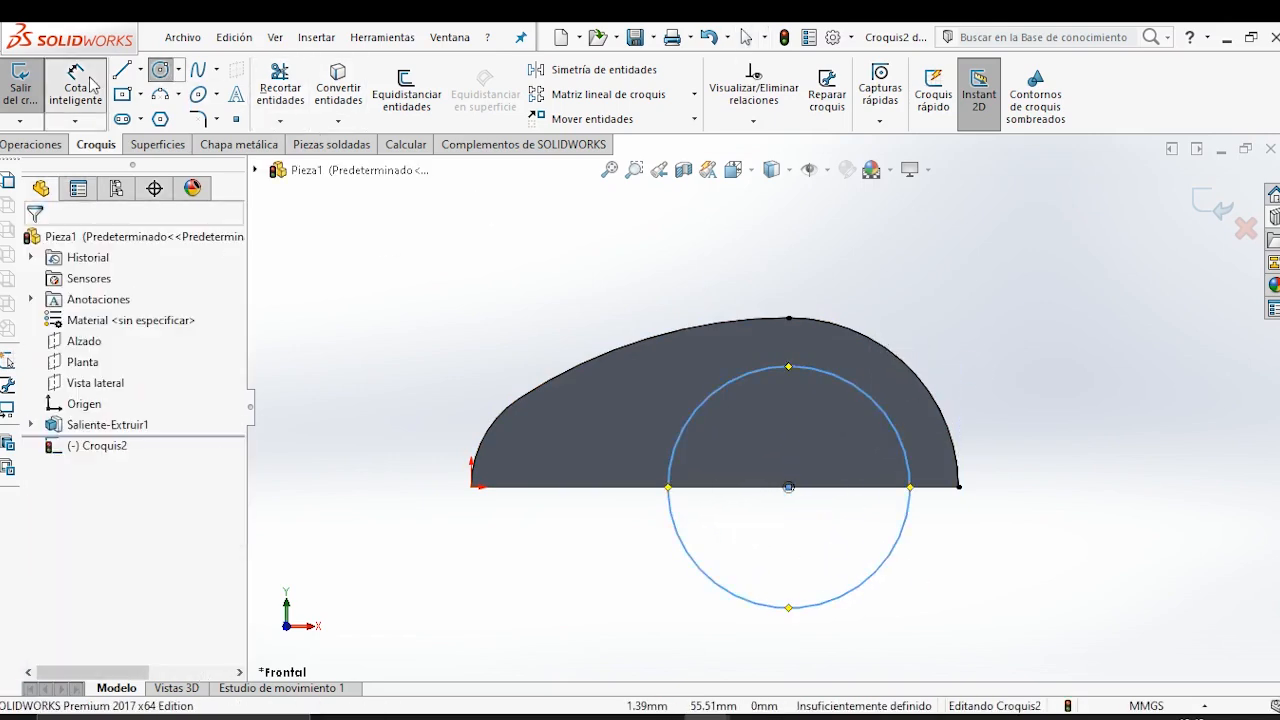
left_click(905, 431)
left_click(1018, 375)
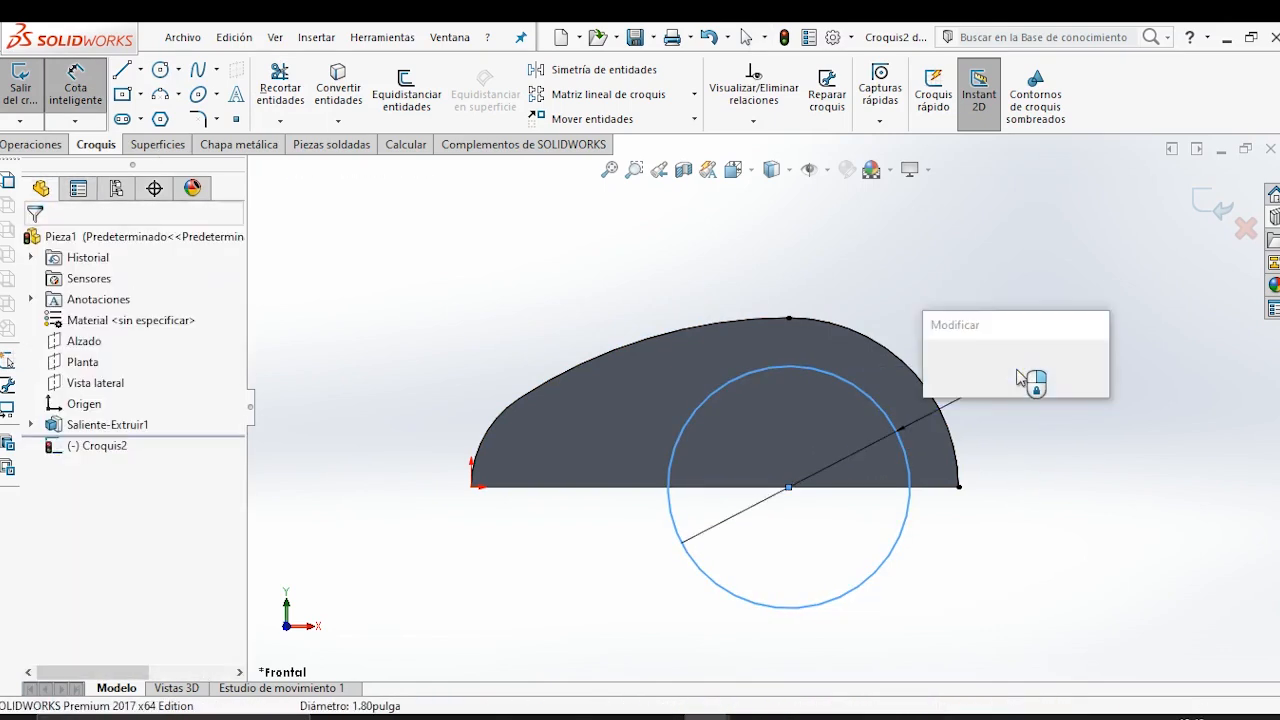
type("60")
key("Return")
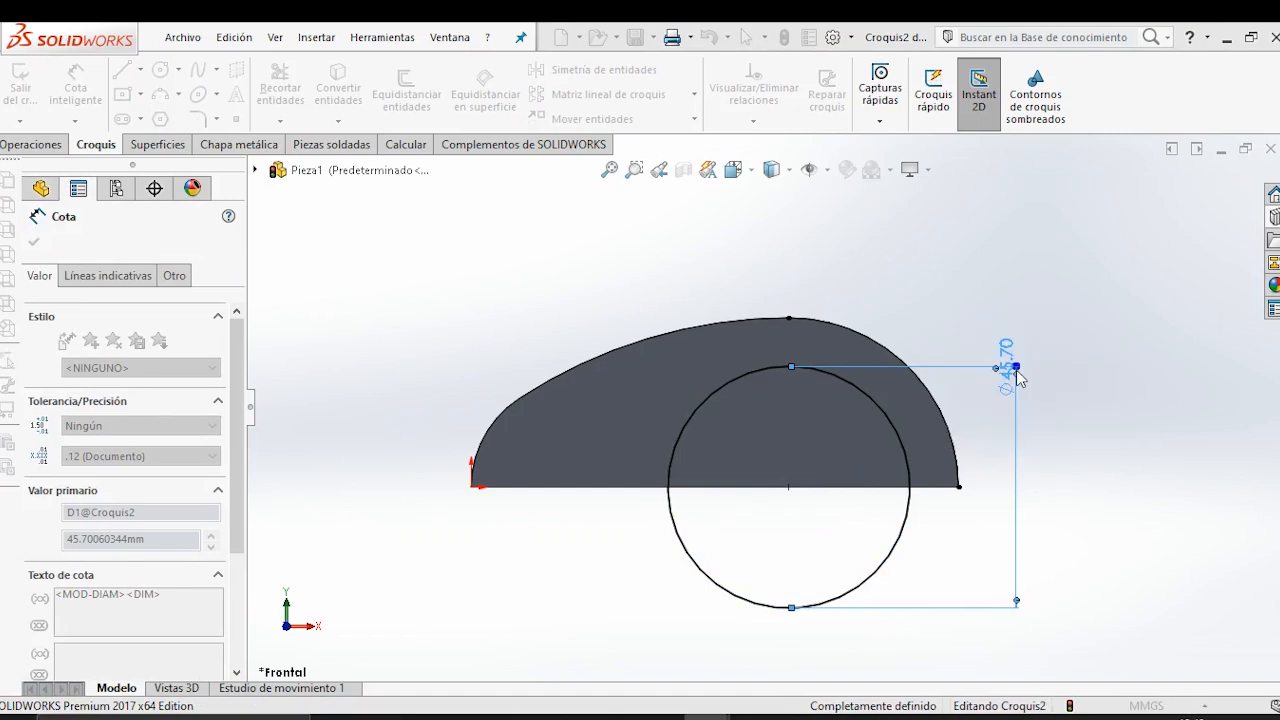
key("Escape")
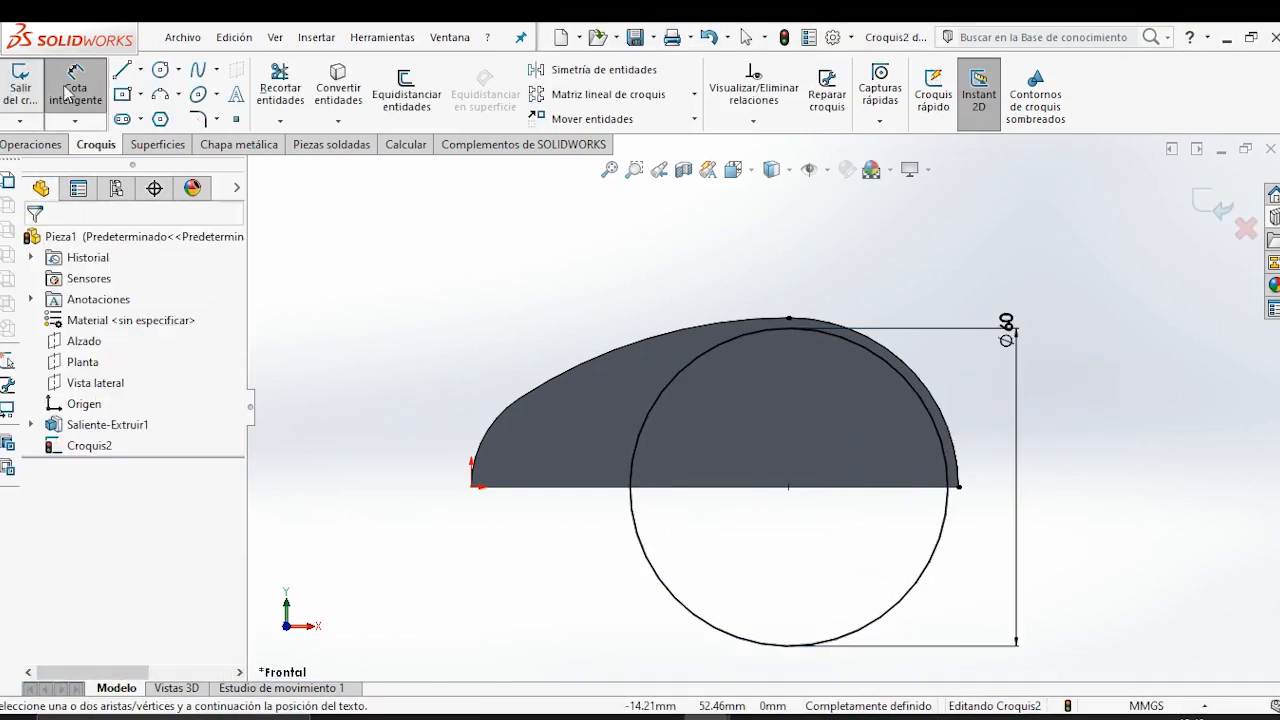
Draw a vertical line from the circle's top to its centre and a horizontal line on to its far quadrant.
key("l")
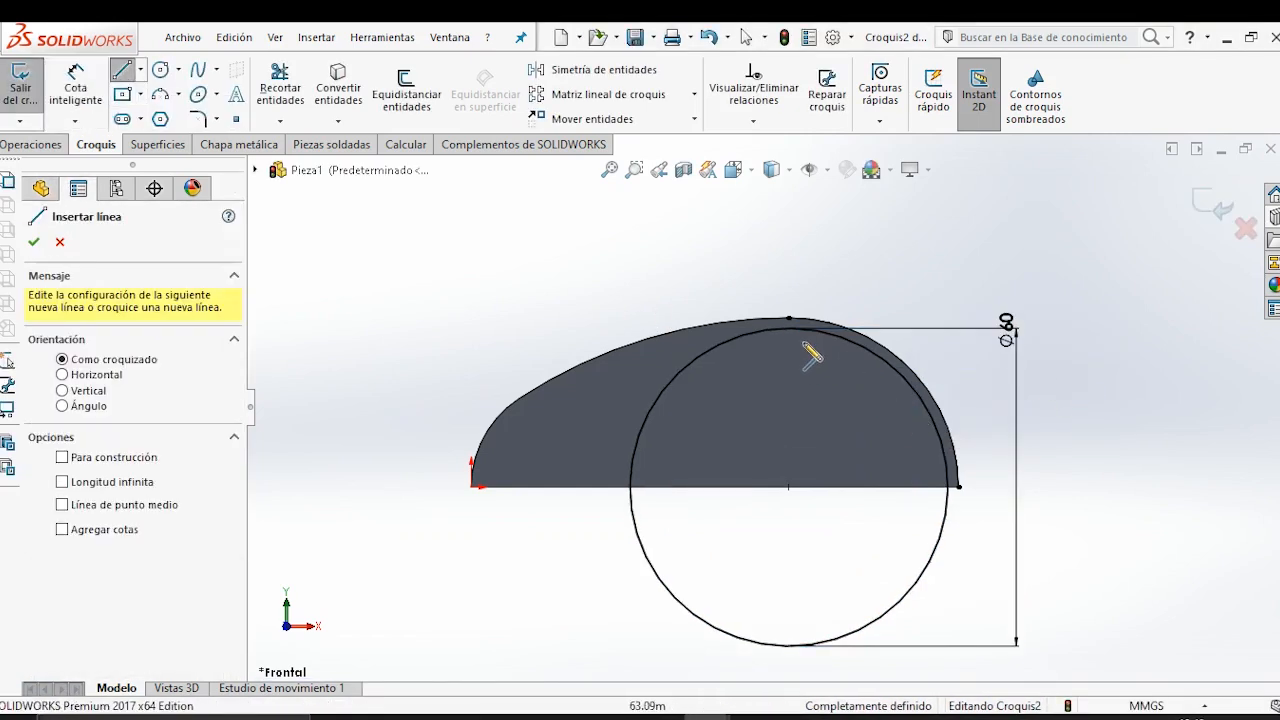
left_click(789, 327)
left_click(789, 487)
left_click(950, 488)
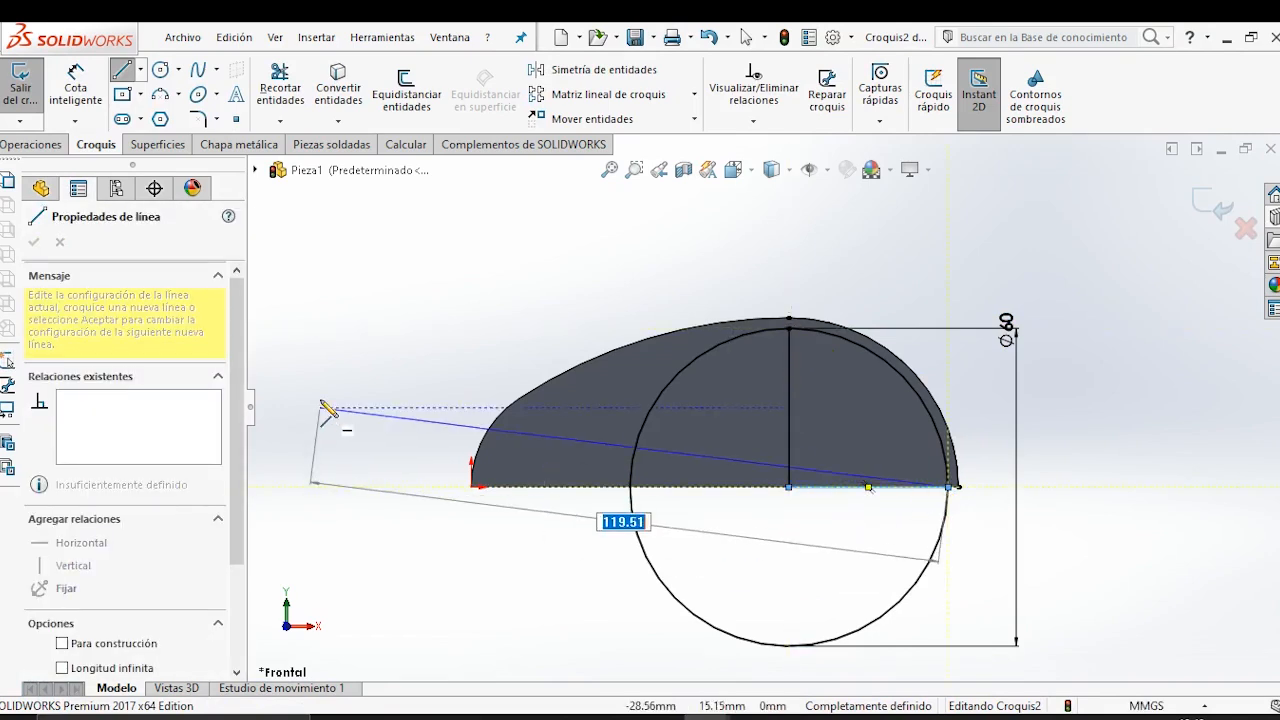
key("Escape")
key("Escape")
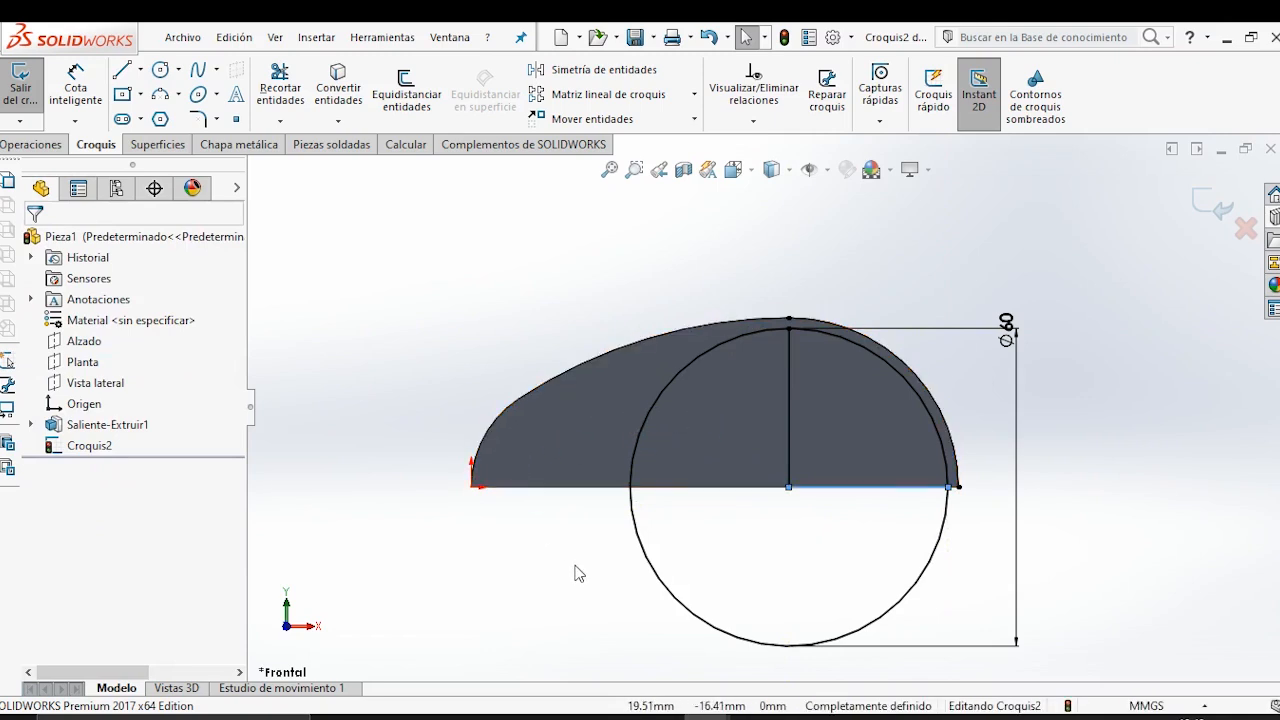
Trim the circle down to the upper quarter arc that closes the profile with the two lines.
left_click(280, 88)
left_click_drag(608, 626, 745, 600)
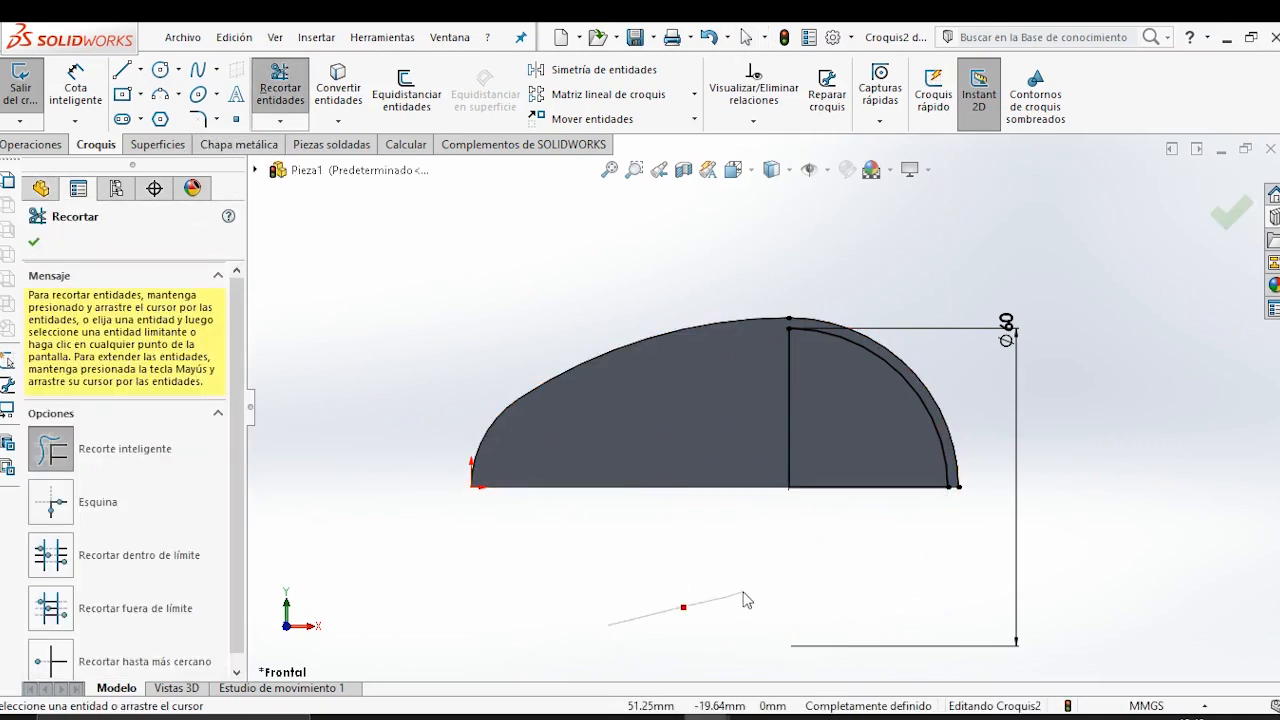
left_click(33, 241)
Revolve the quarter-circle profile 360° about its vertical line as a boss merged with the body.
left_click(38, 146)
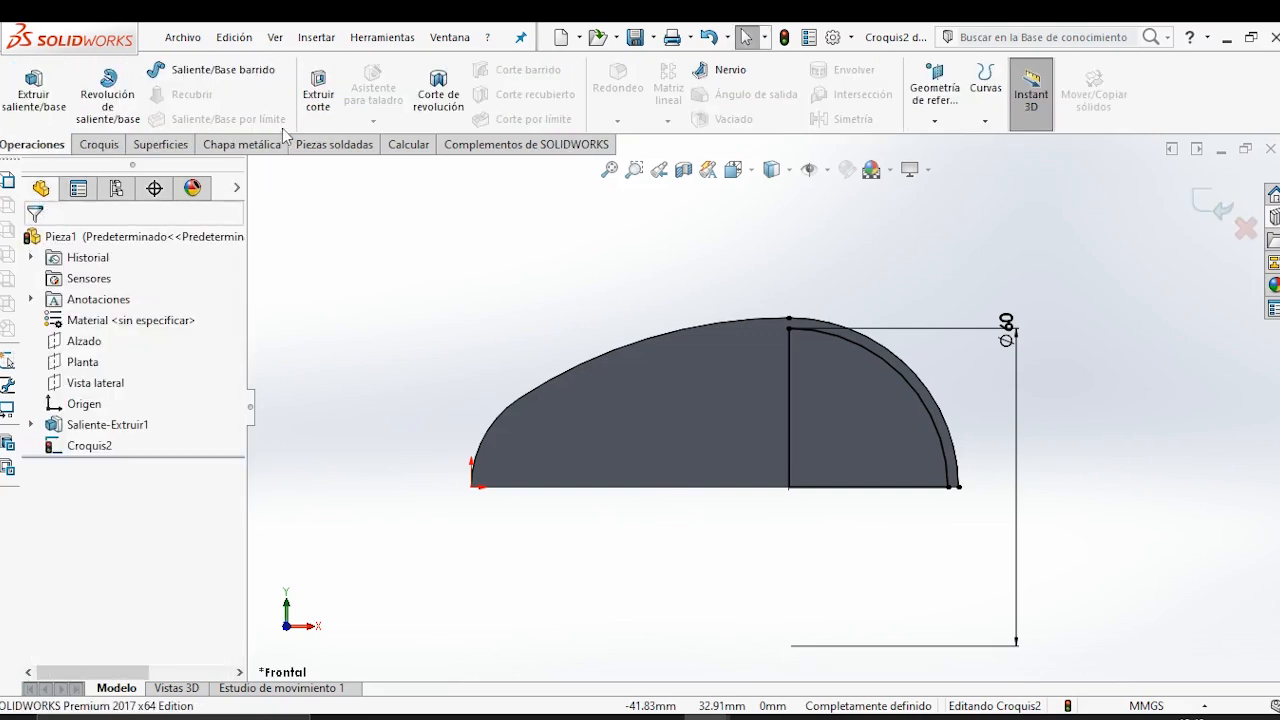
left_click(438, 92)
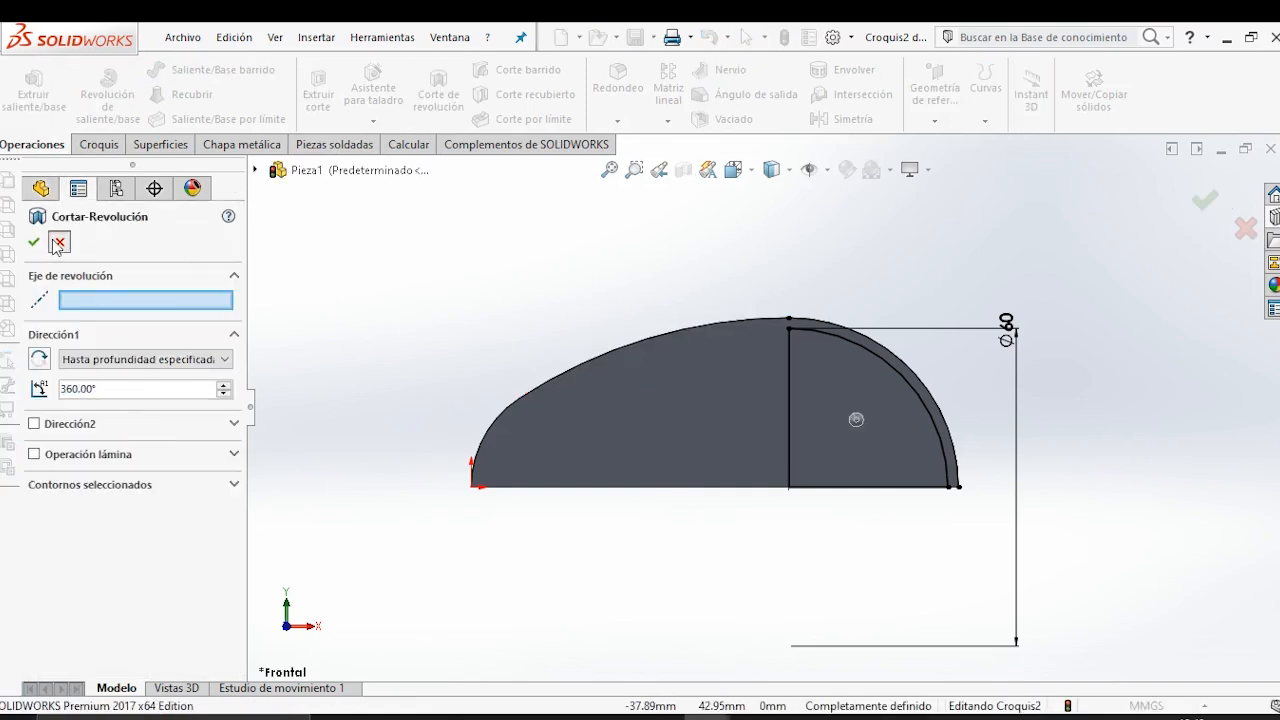
left_click(57, 240)
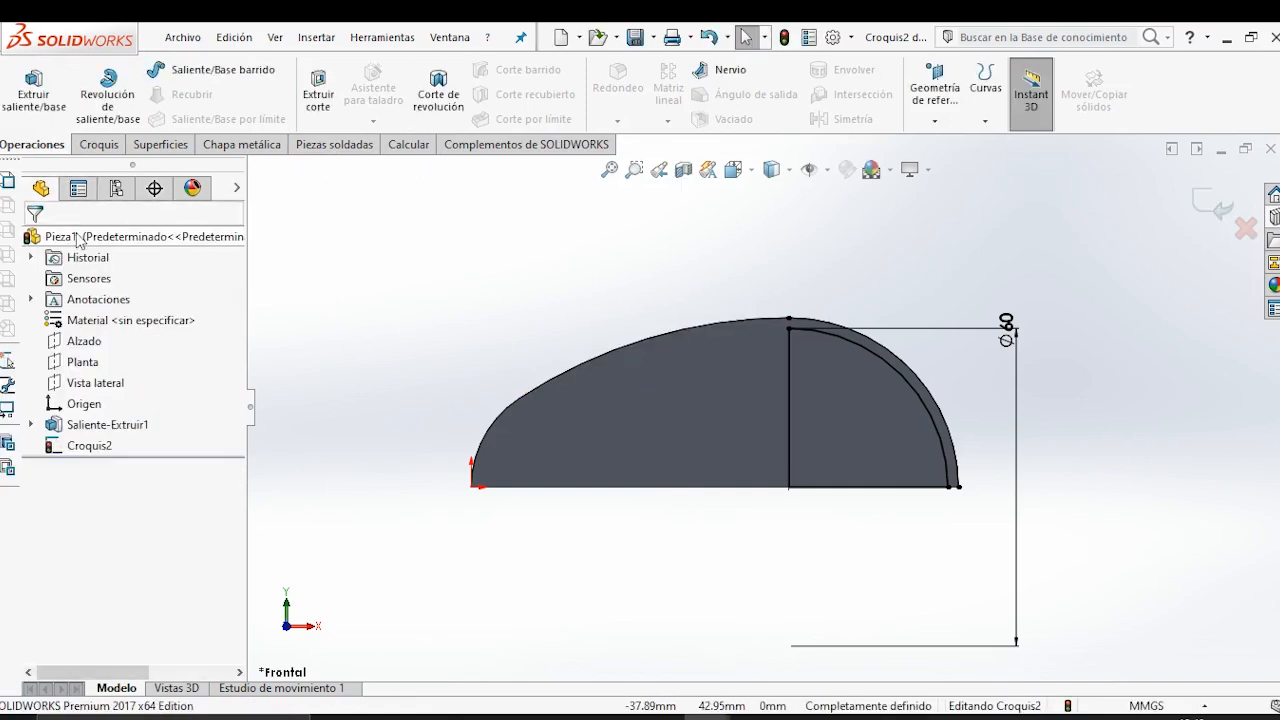
left_click(111, 120)
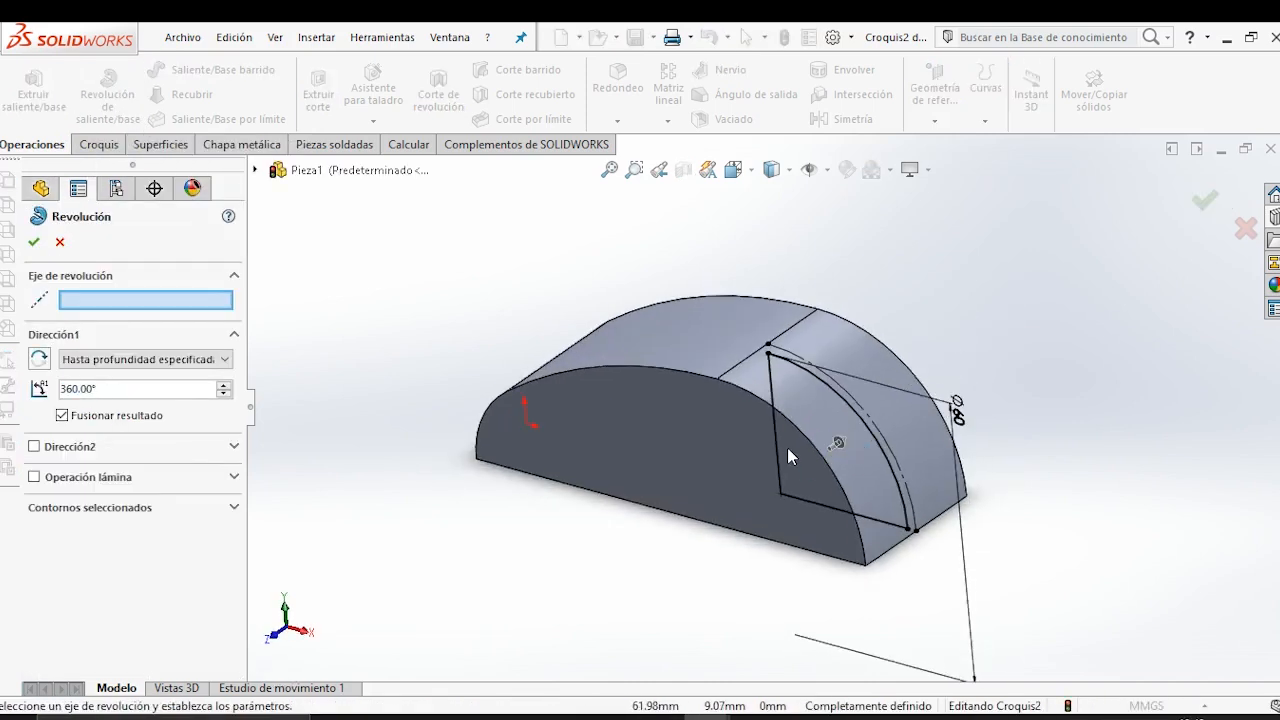
left_click(776, 395)
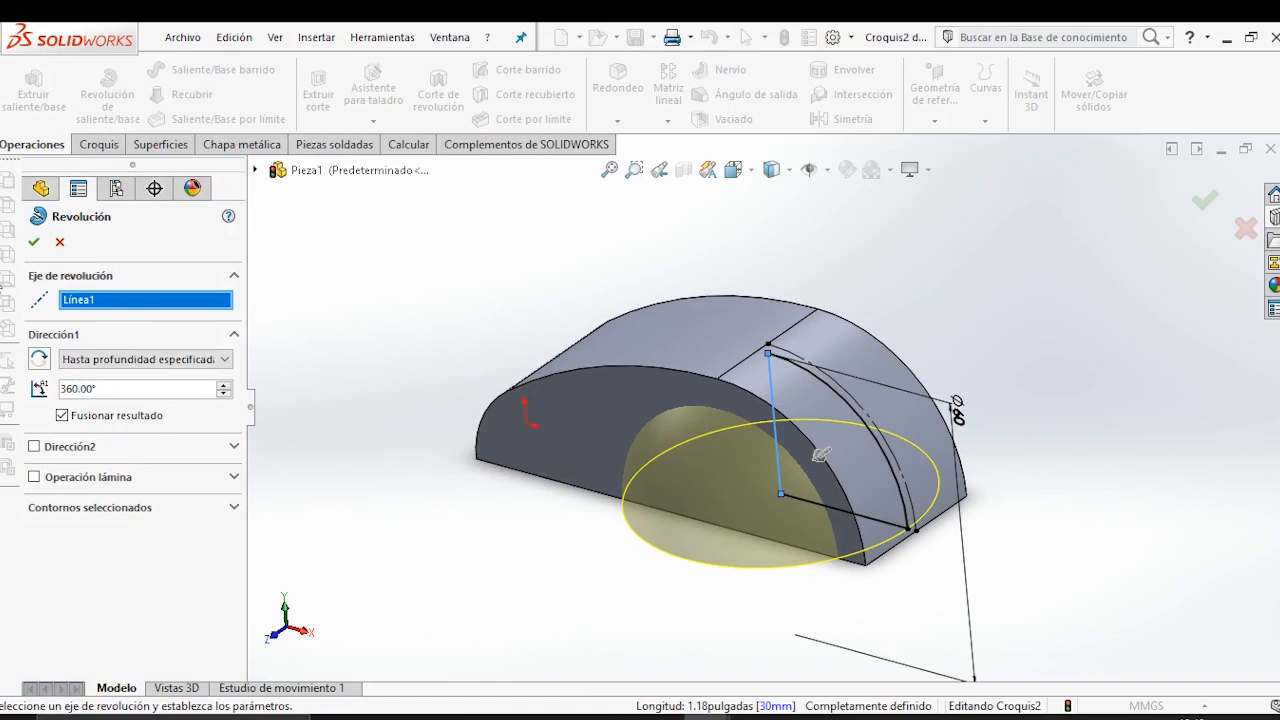
left_click(34, 243)
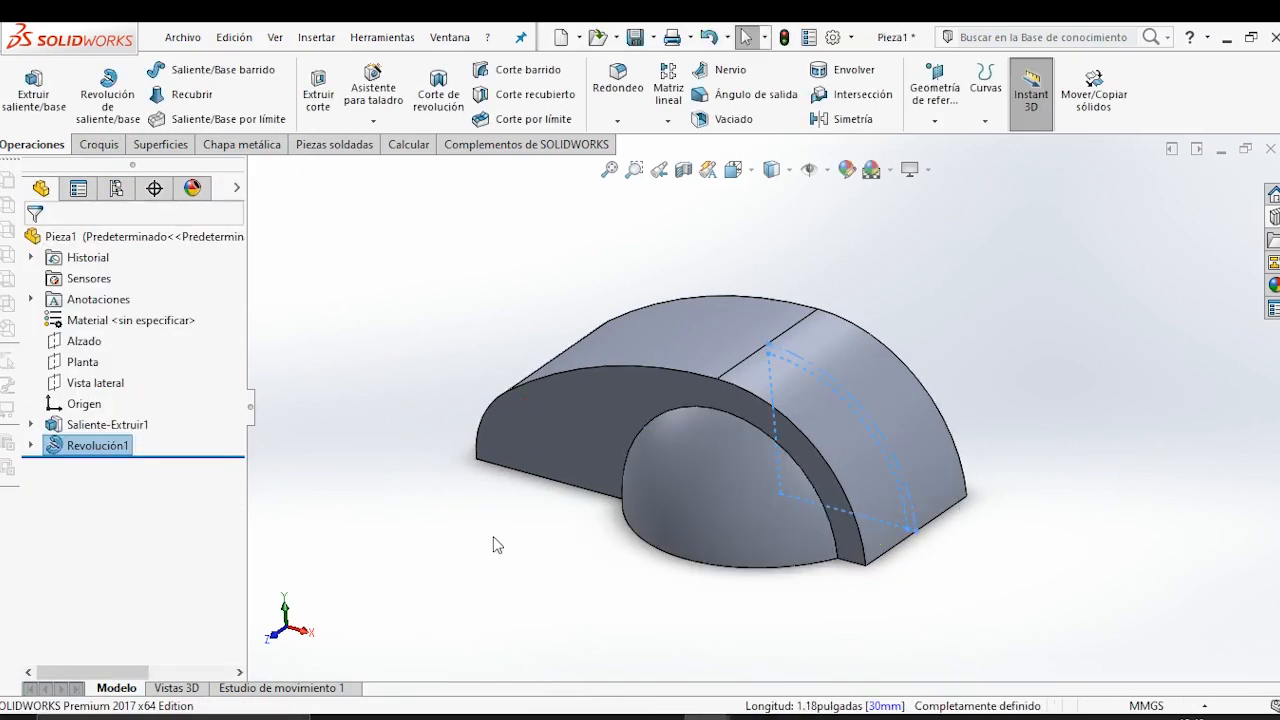
Start a new sketch on the flat underside of the body.
middle_click_drag(388, 533, 700, 345)
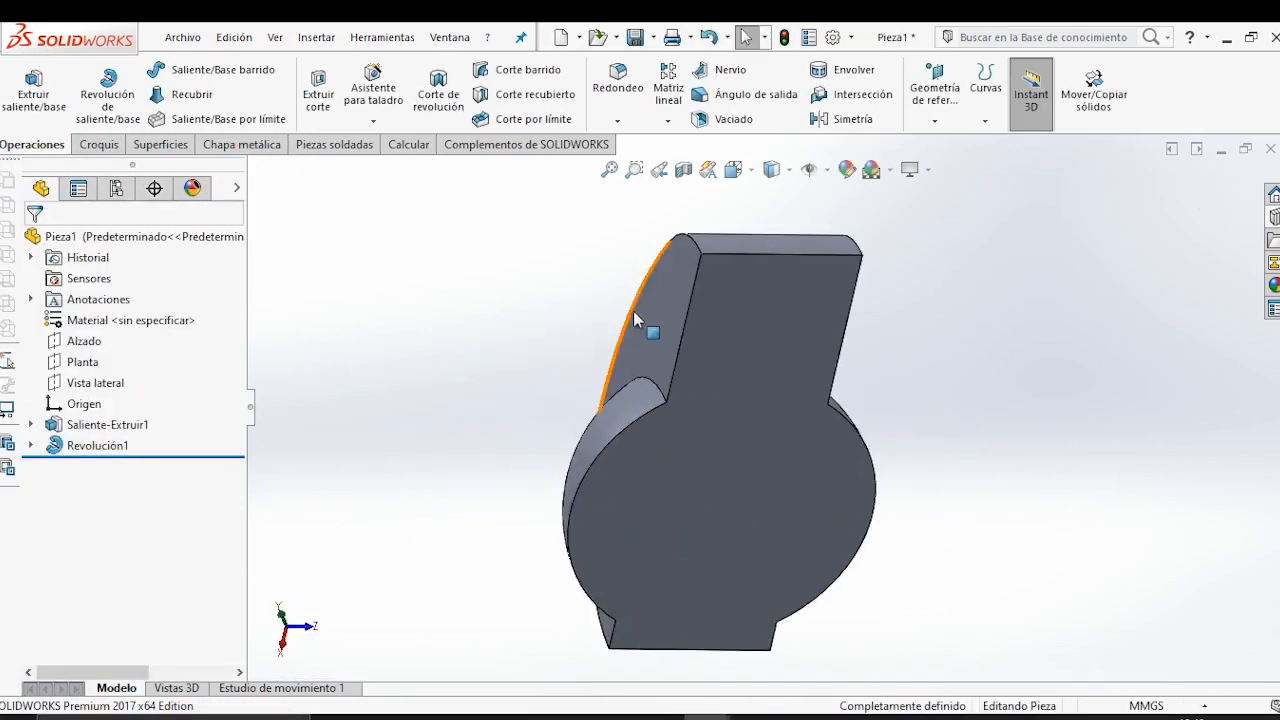
left_click(723, 333)
left_click(806, 277)
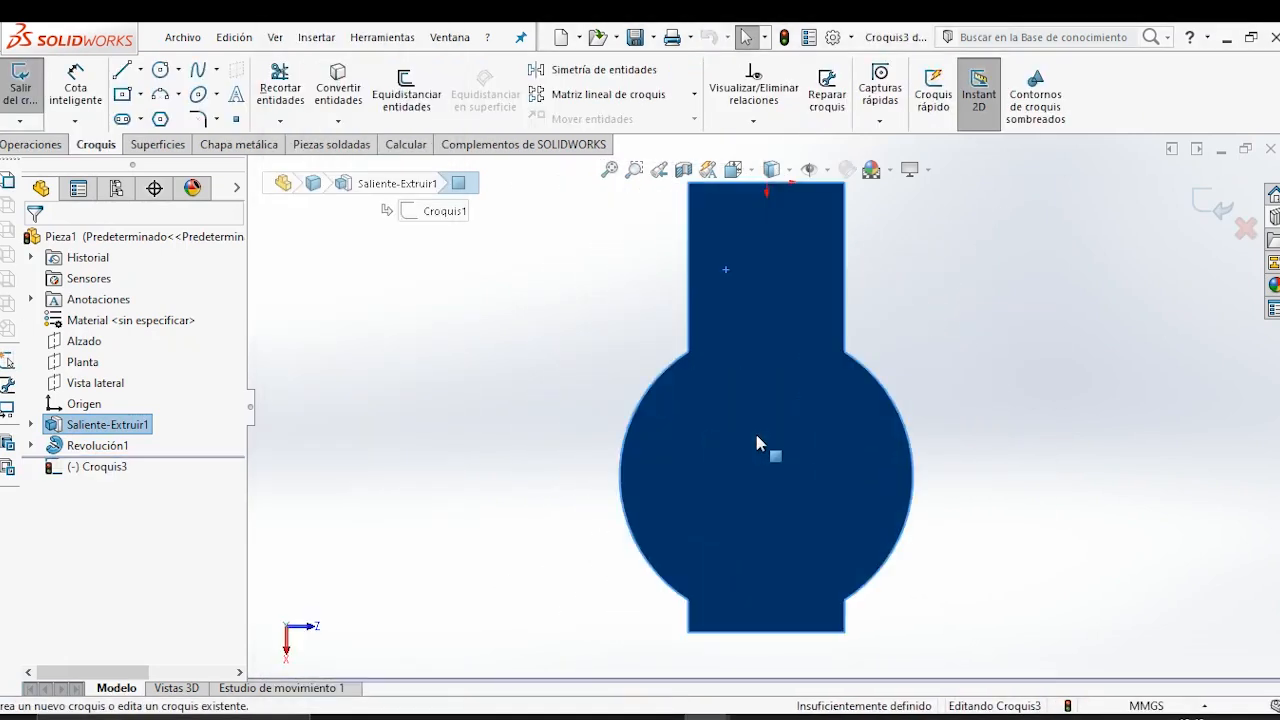
scroll(608, 375, "up", 2)
scroll(770, 380, "up", 4)
scroll(880, 365, "down", 5)
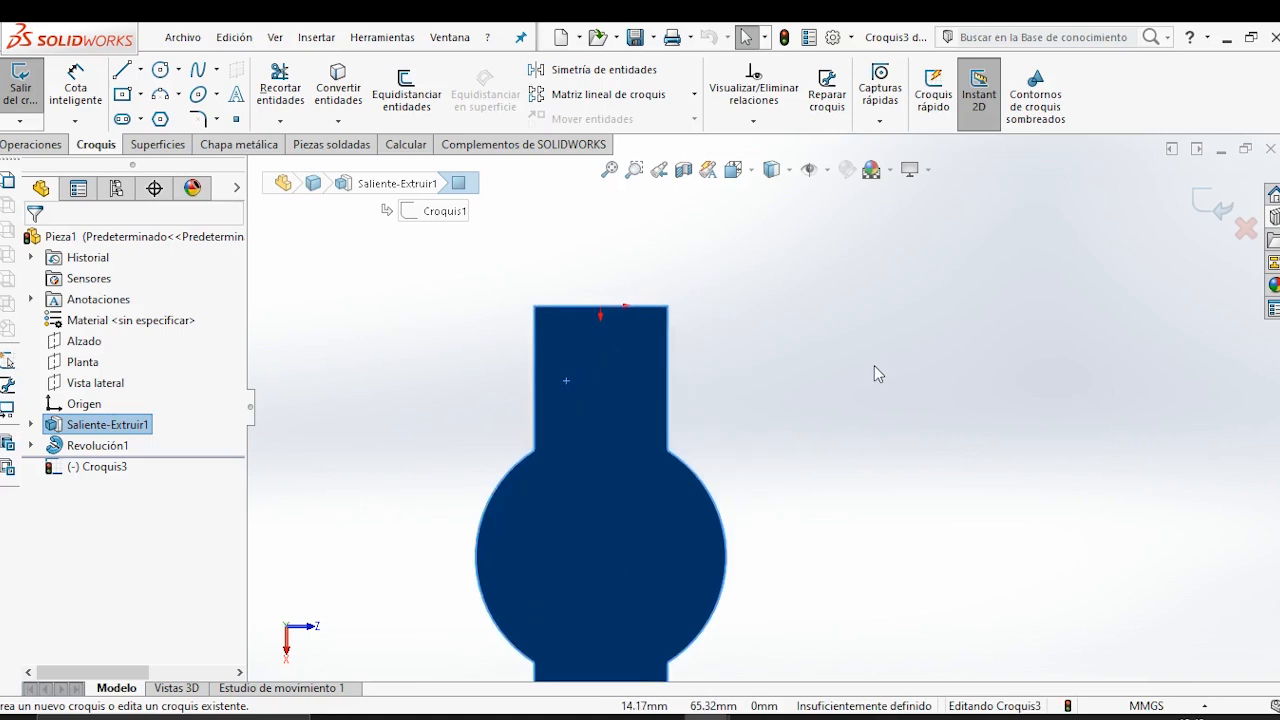
Draw a vertical construction line from the sketch origin at the midpoint of the handle's end edge into the handle.
left_click(877, 373)
left_click(141, 69)
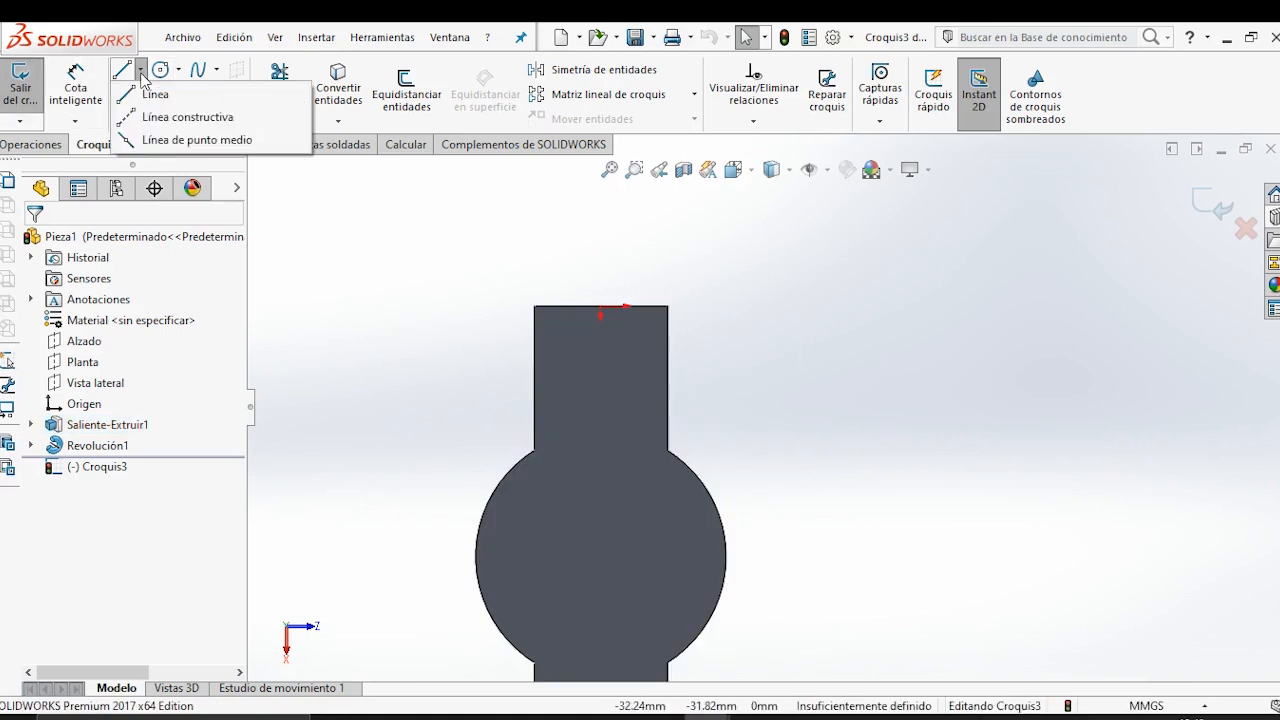
left_click(150, 117)
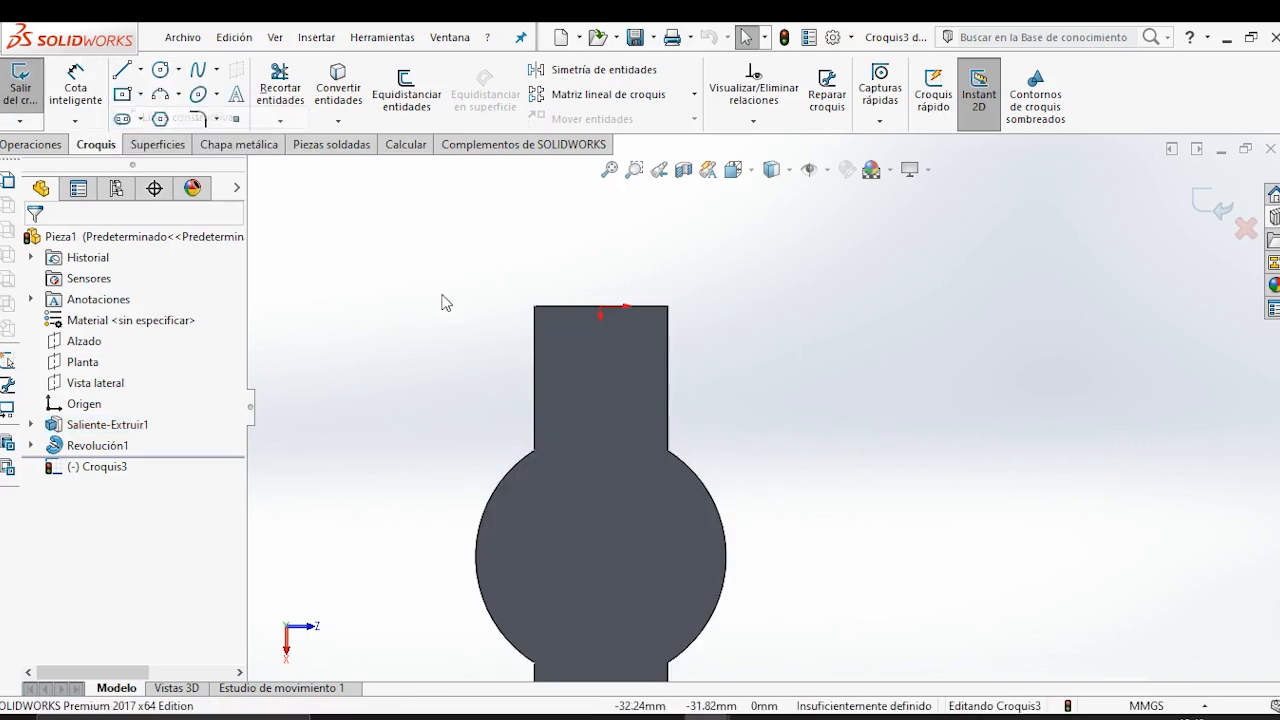
left_click(600, 305)
left_click(600, 402)
key("Escape")
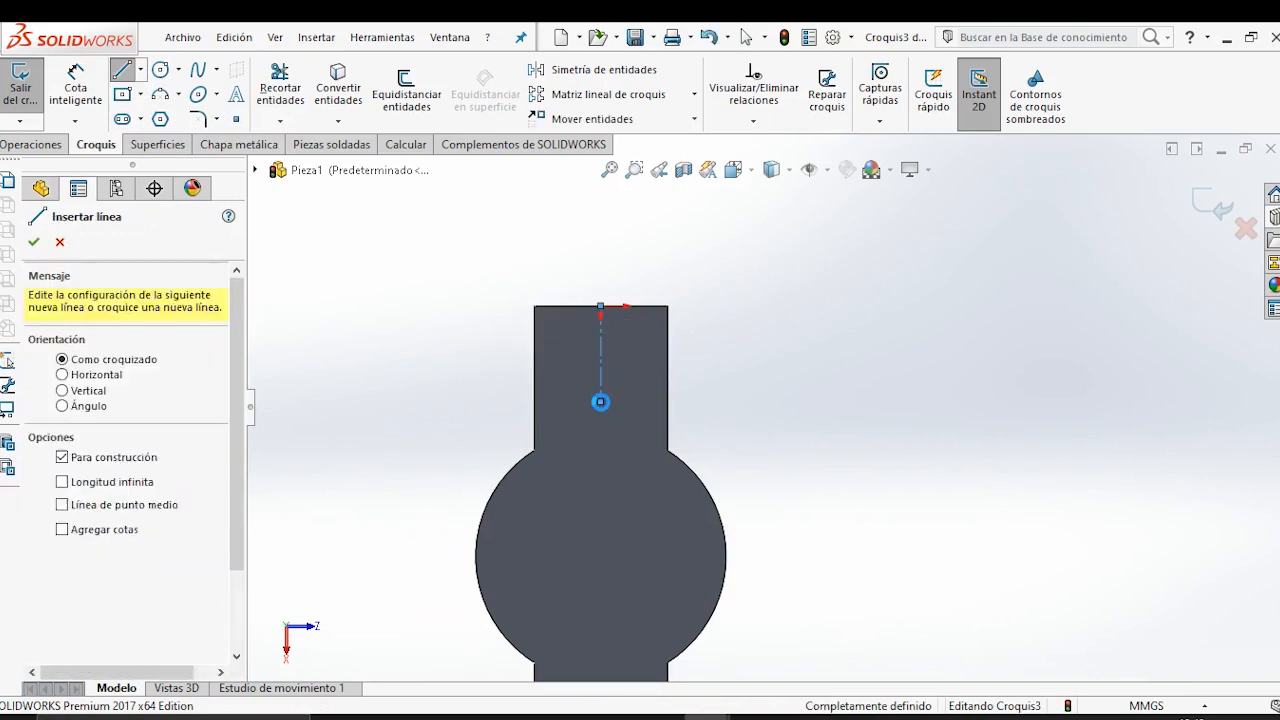
key("Escape")
Draw a three-point arc across the handle near its end edge, with both endpoints on the handle's side edges.
left_click(162, 97)
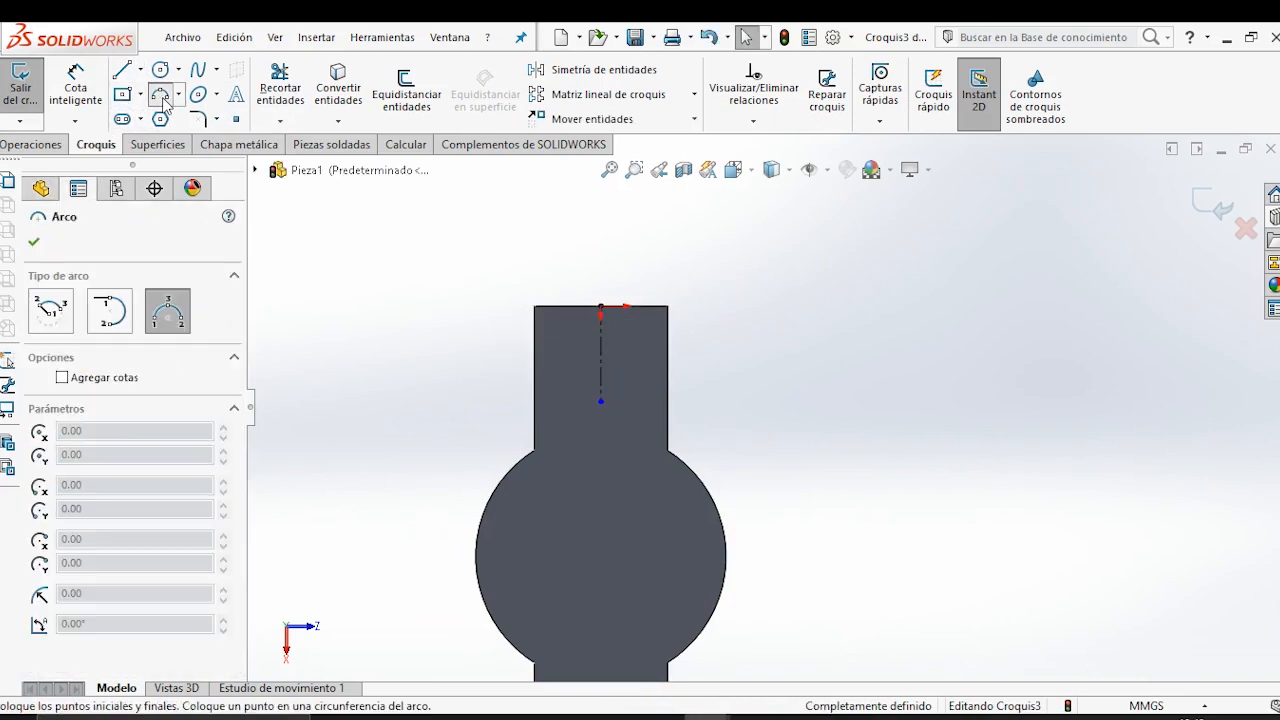
left_click(535, 331)
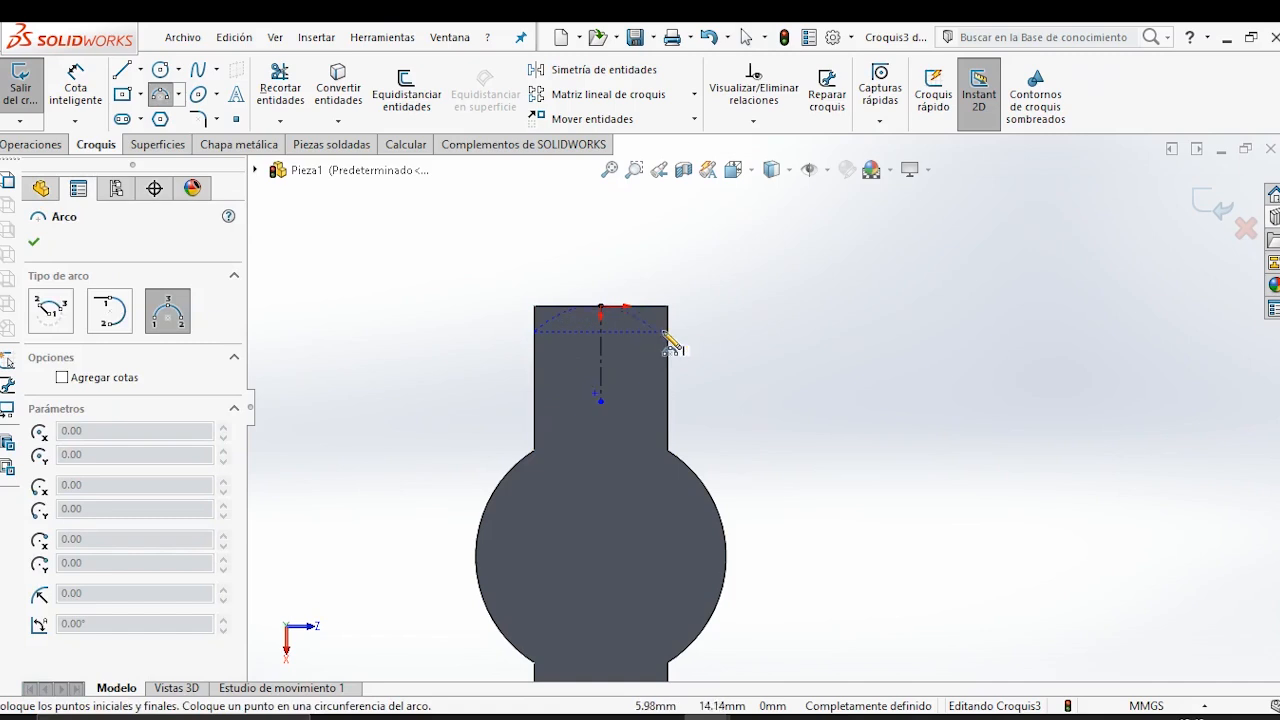
left_click(668, 333)
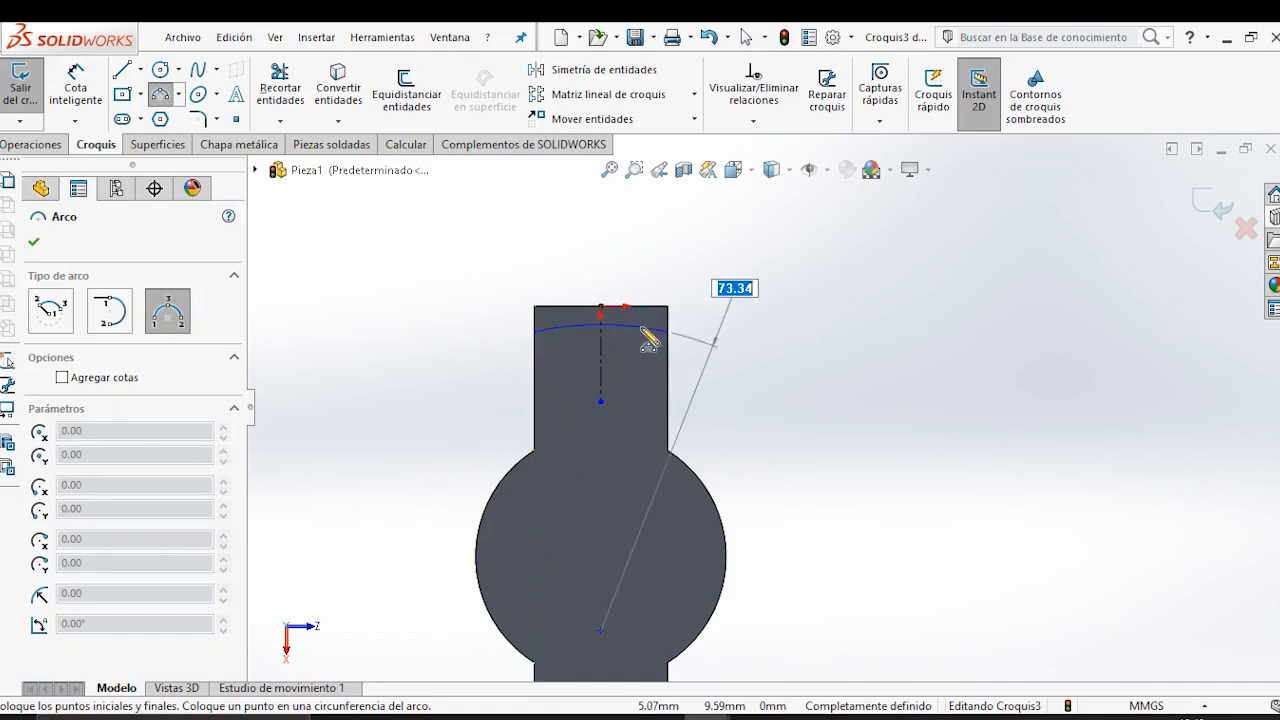
left_click(645, 350)
key("Escape")
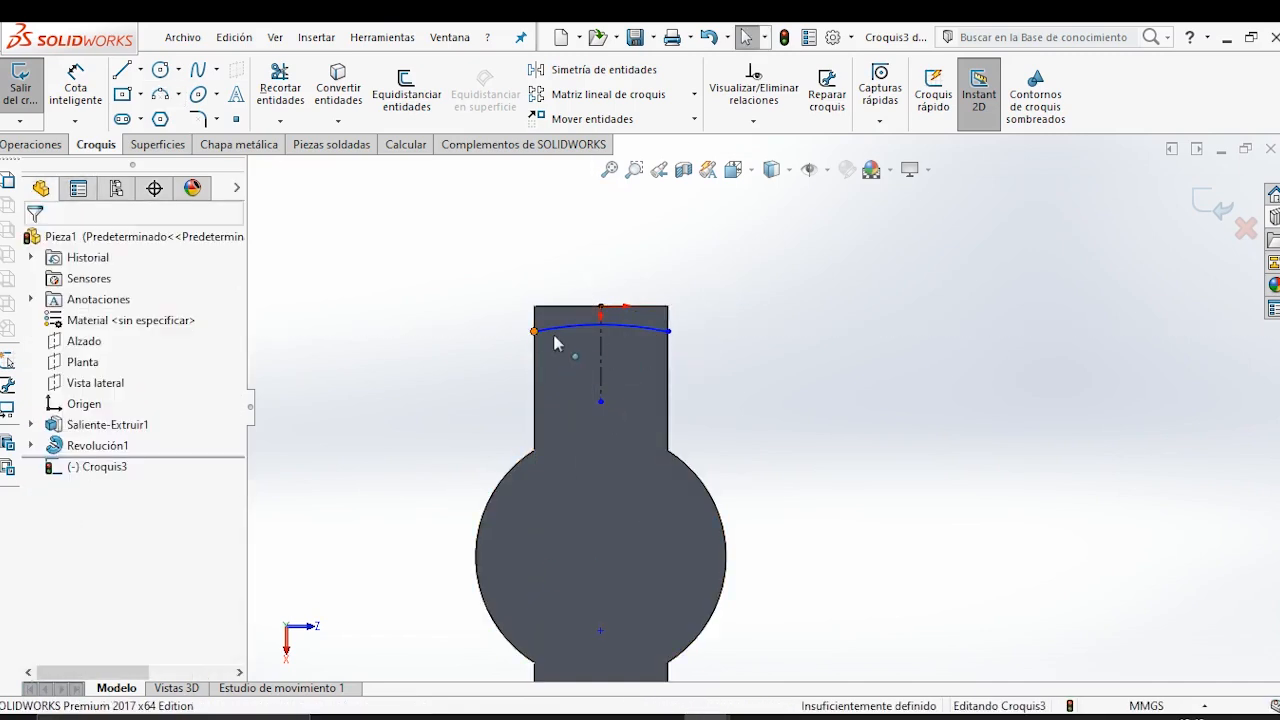
Align the arc's two endpoints with a Vertical relation and make the arc tangent to the handle's end edge.
left_click(669, 333, "ctrl")
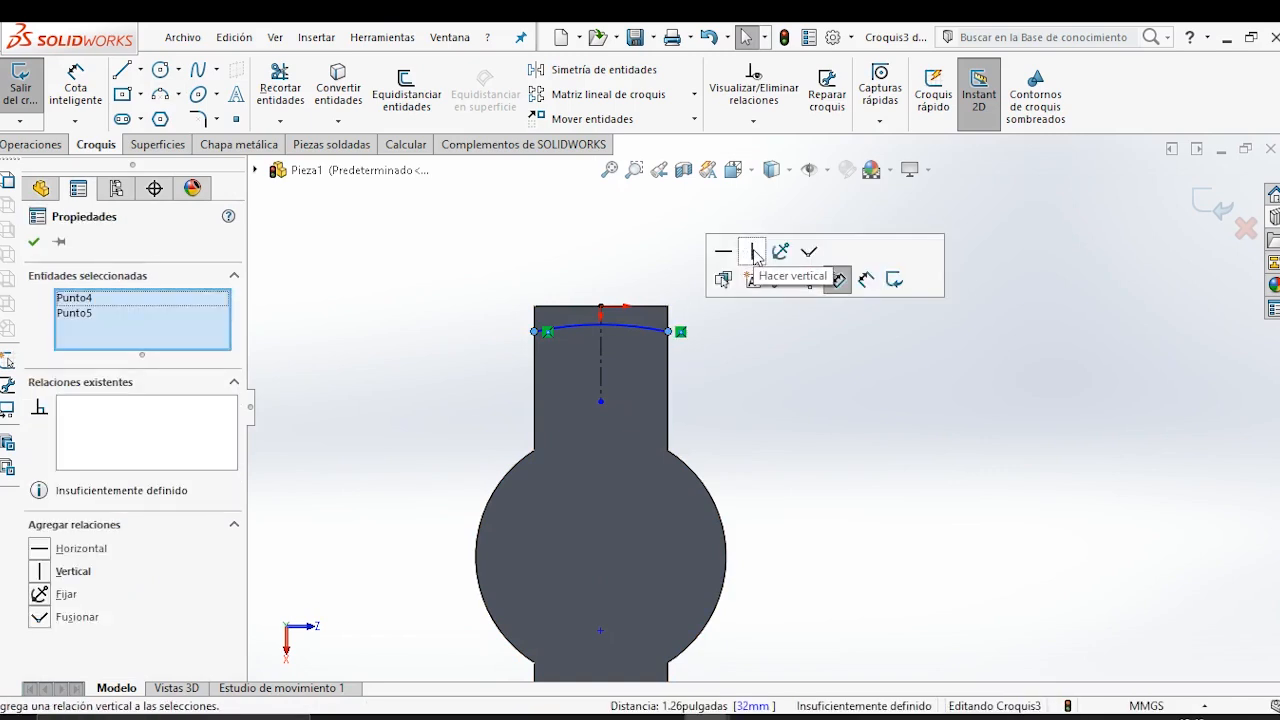
left_click(763, 390)
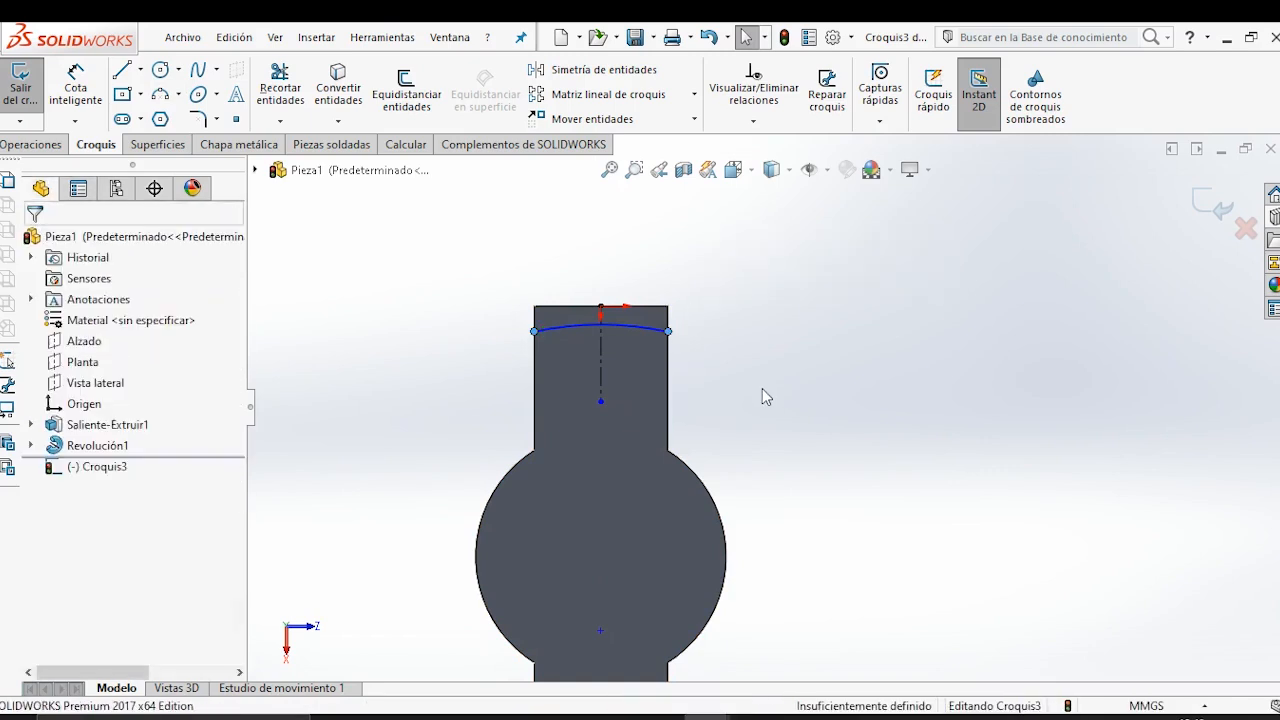
left_click(644, 318)
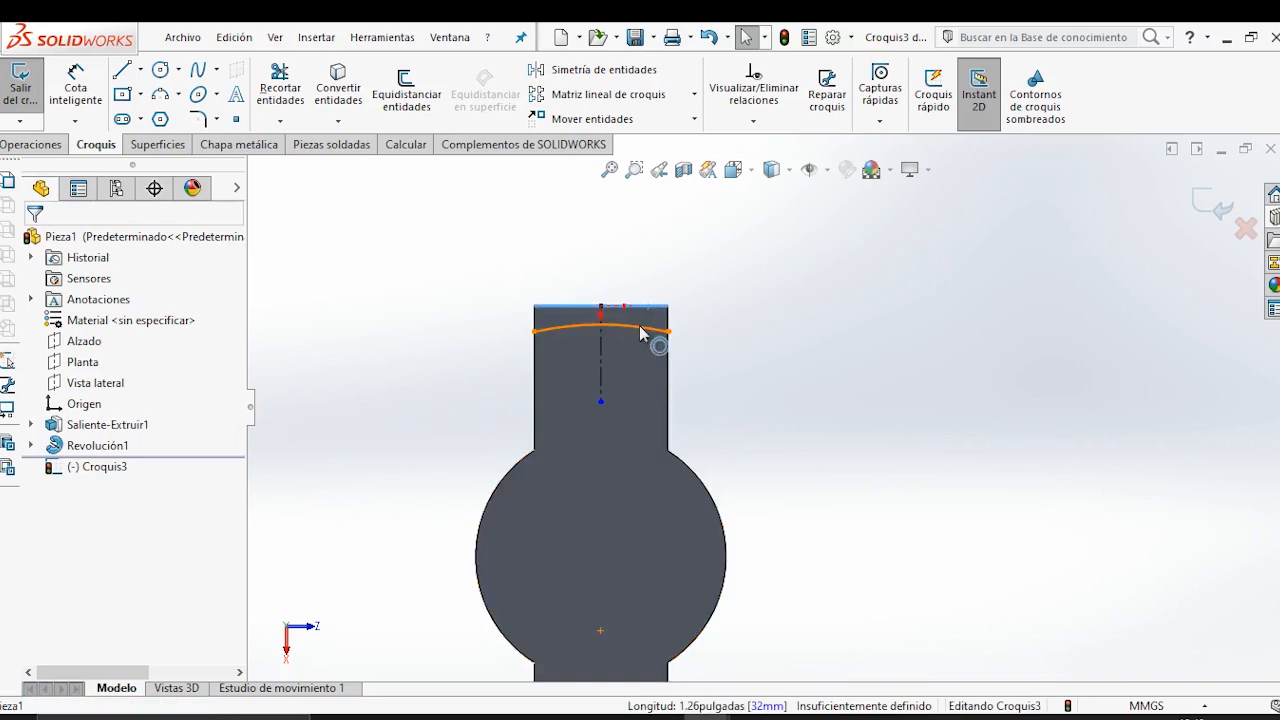
left_click(641, 332, "ctrl")
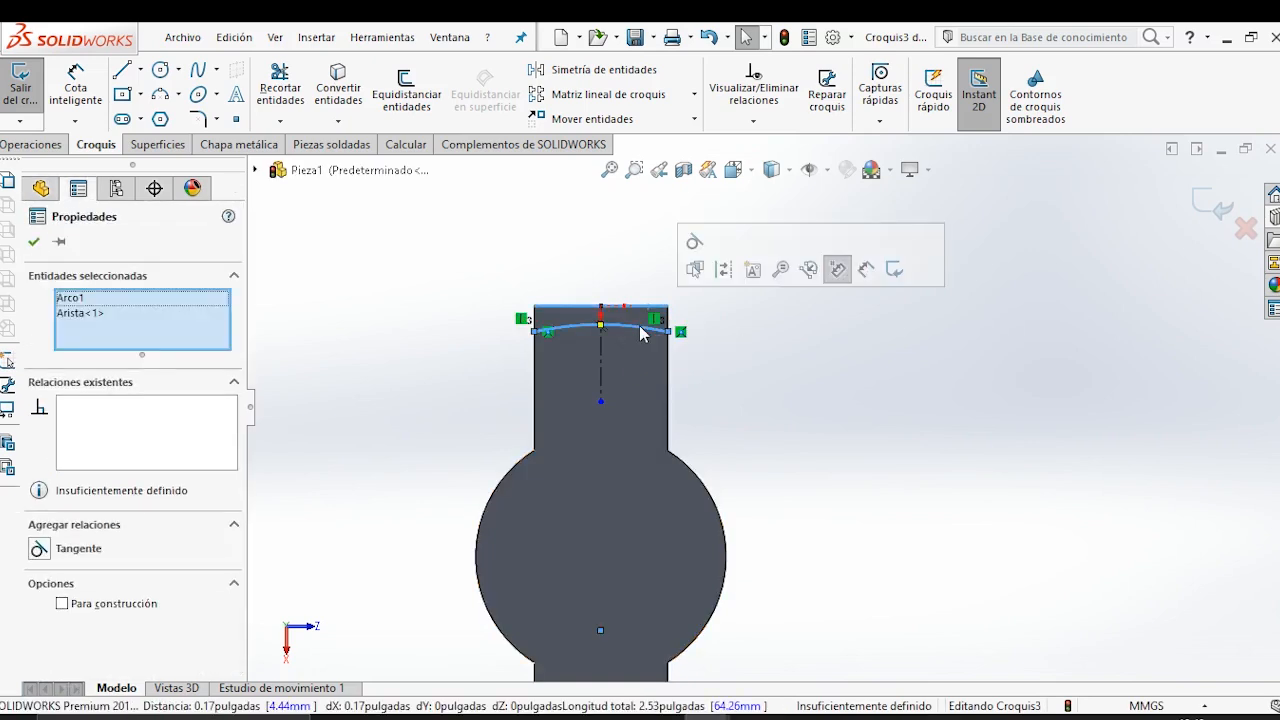
left_click(838, 268)
left_click(761, 396)
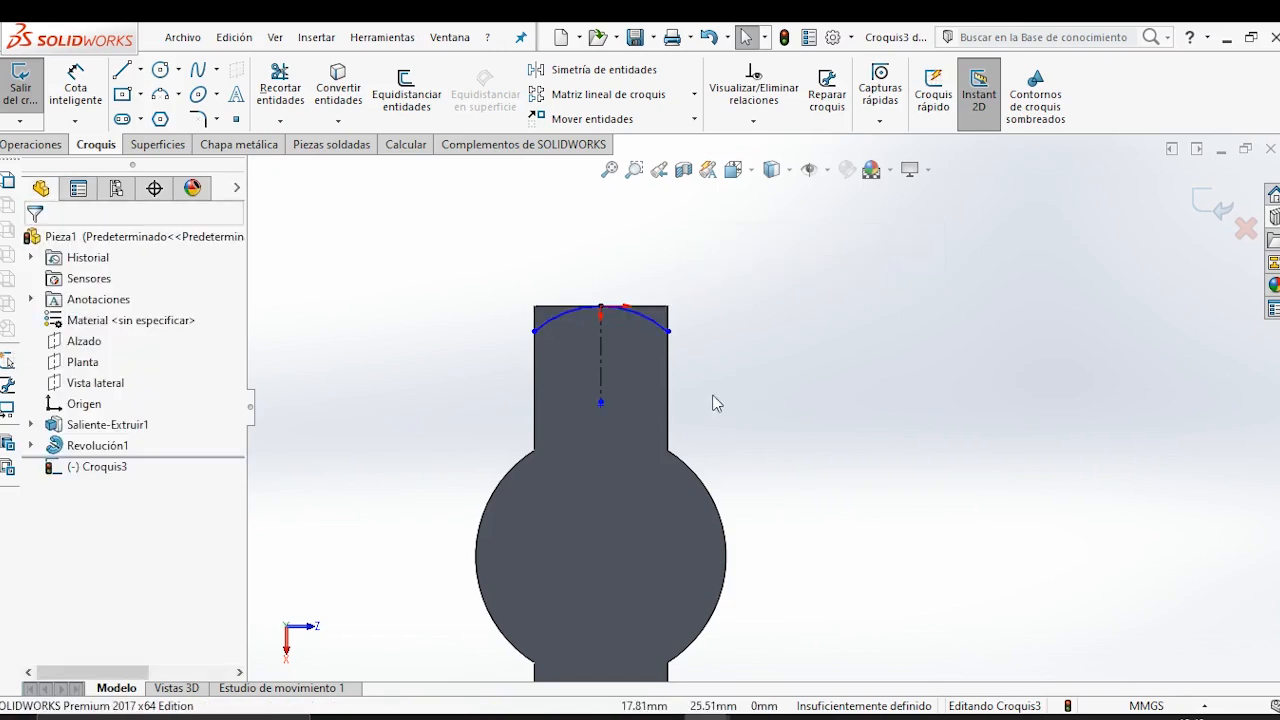
Dimension the arc's radius as 32 mm.
left_click(72, 100)
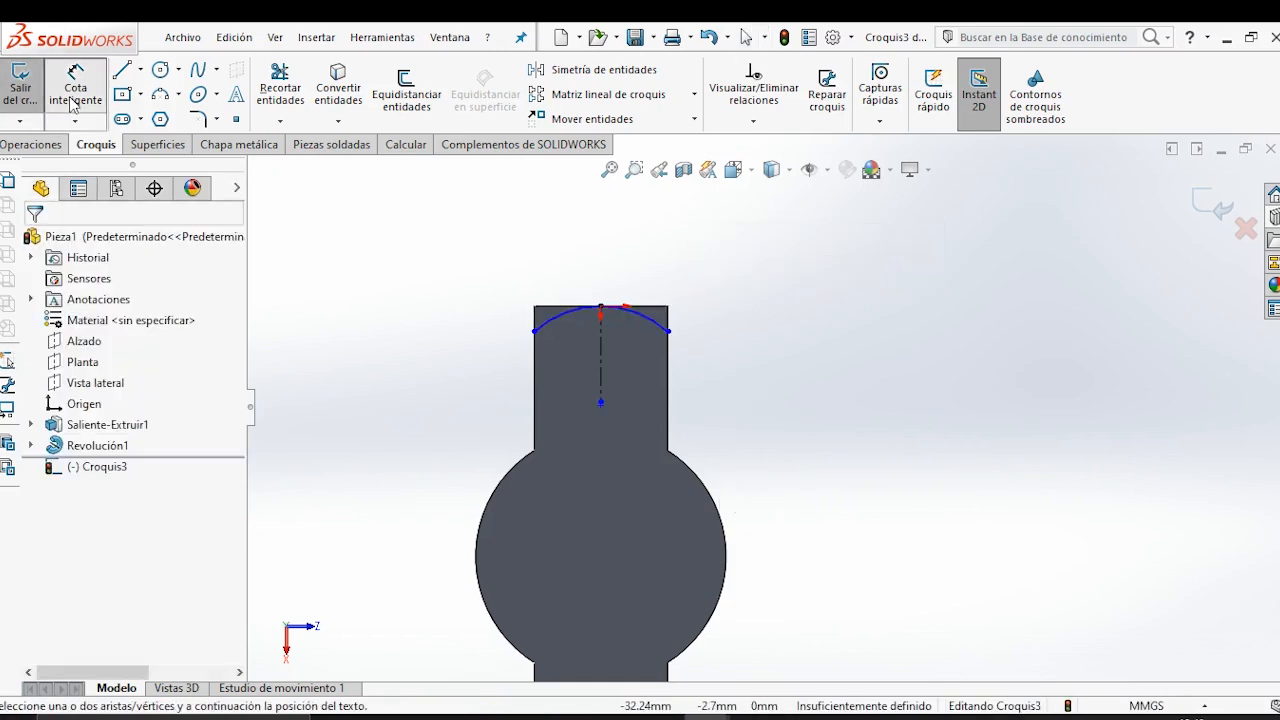
left_click(660, 330)
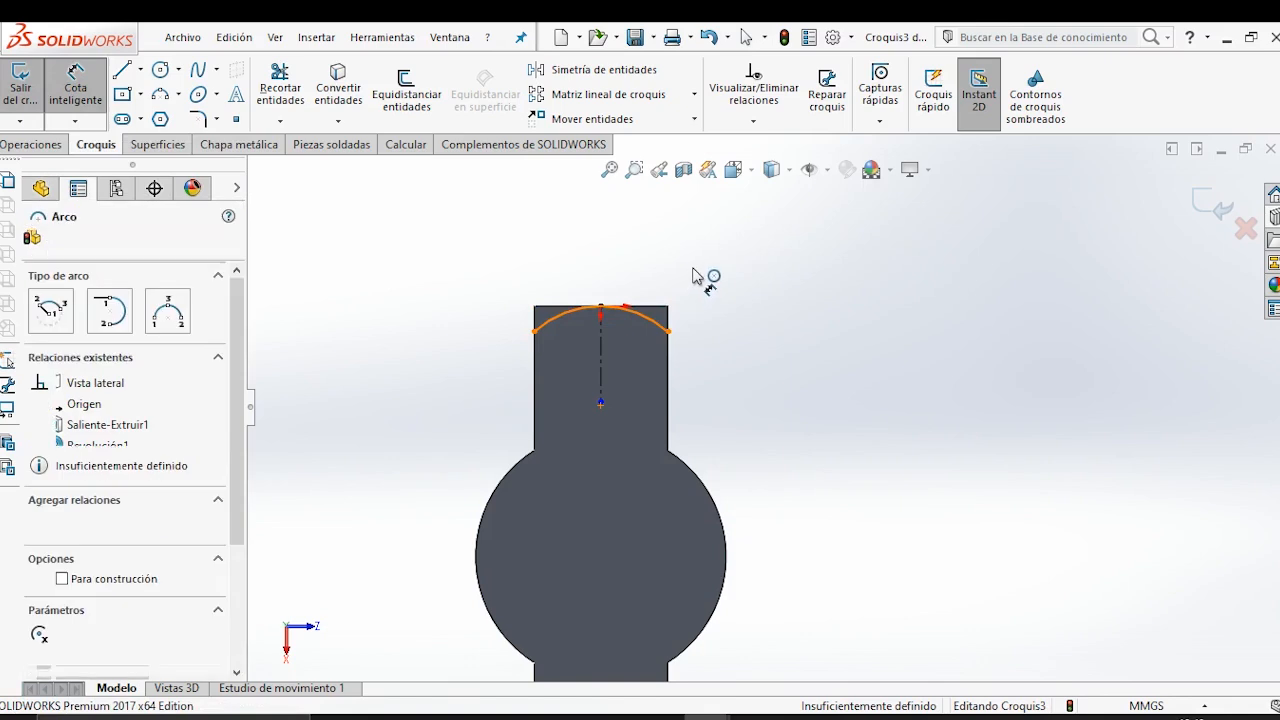
left_click(708, 272)
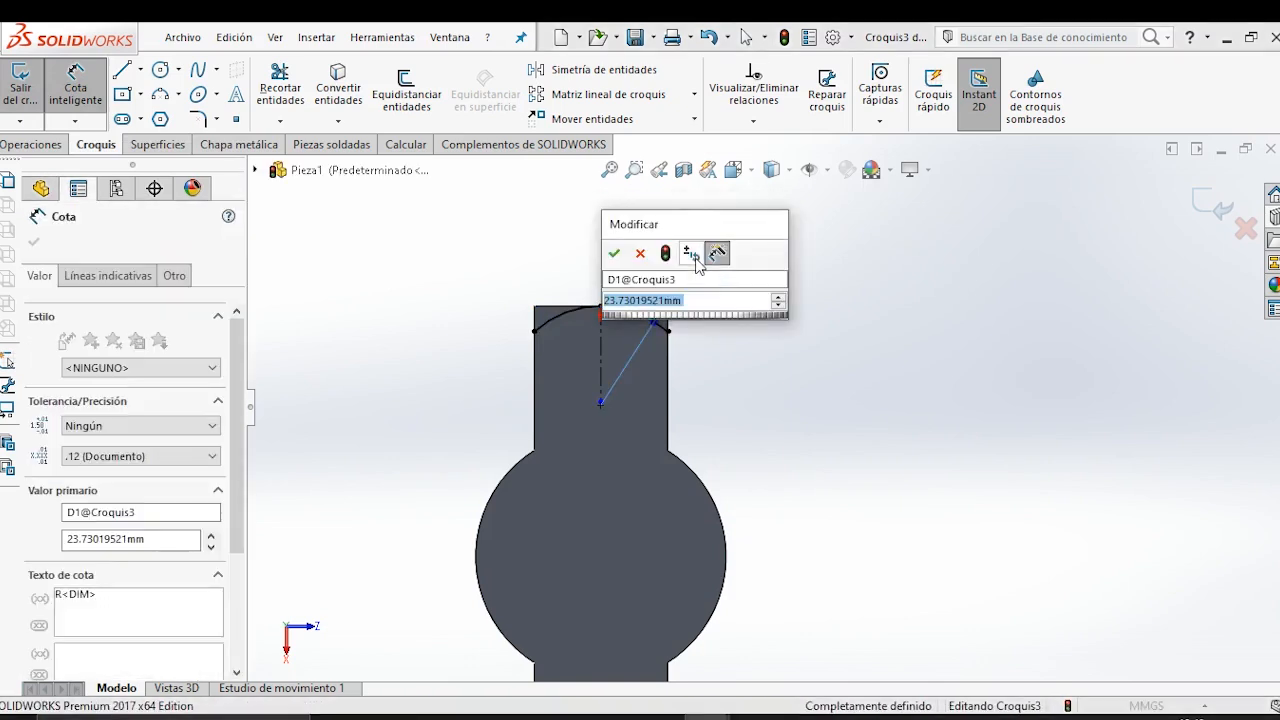
type("32")
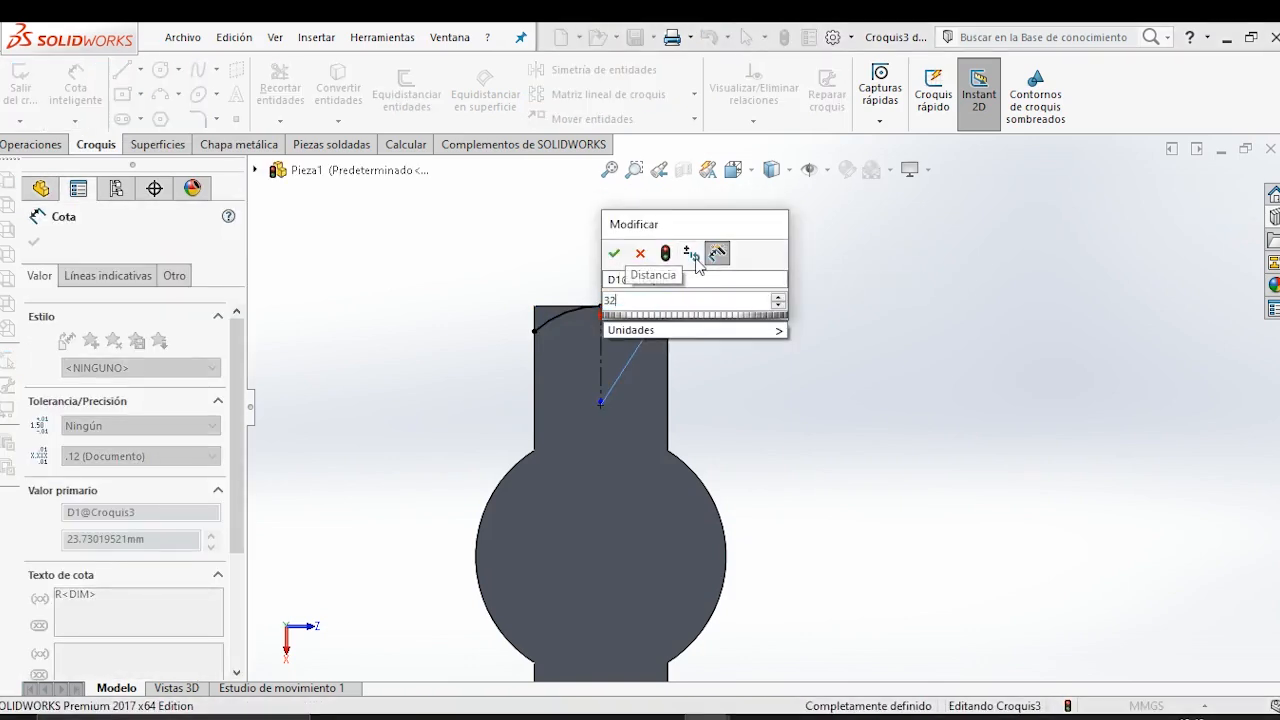
key("Return")
left_click(805, 358)
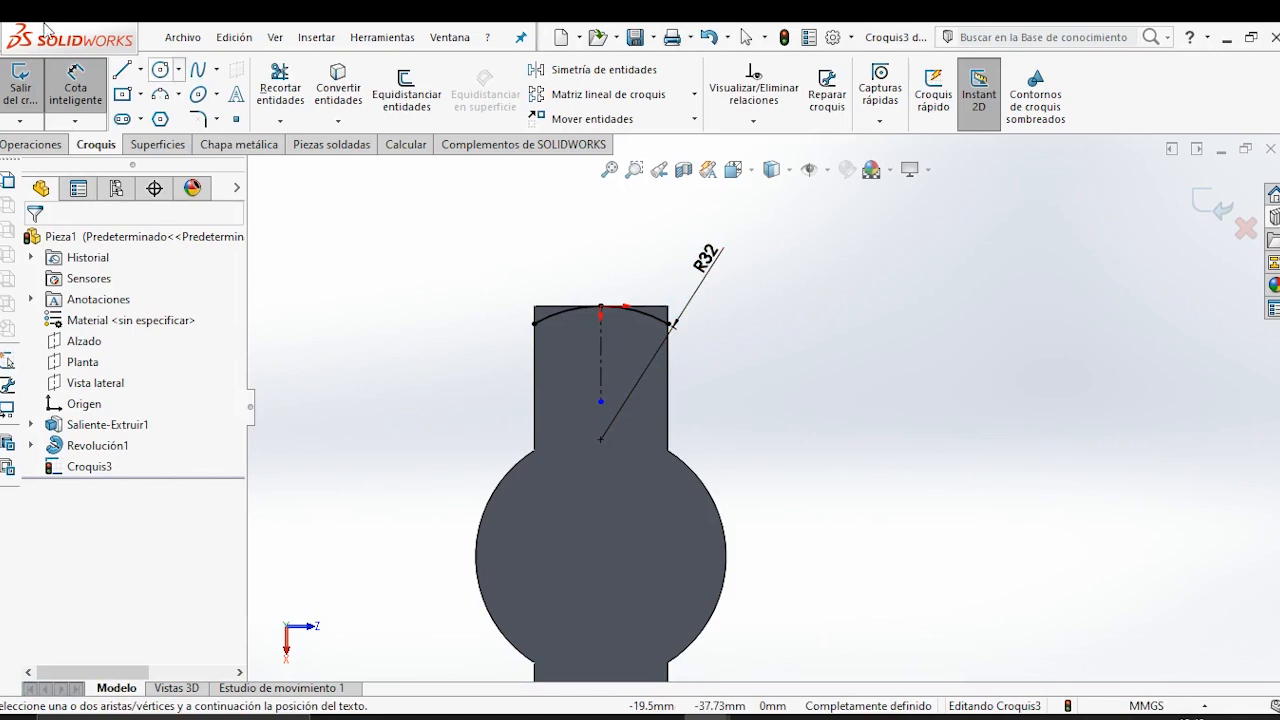
Close the profile with three lines running from one arc endpoint past the handle's end edge, across, and back to the other endpoint.
left_click(122, 69)
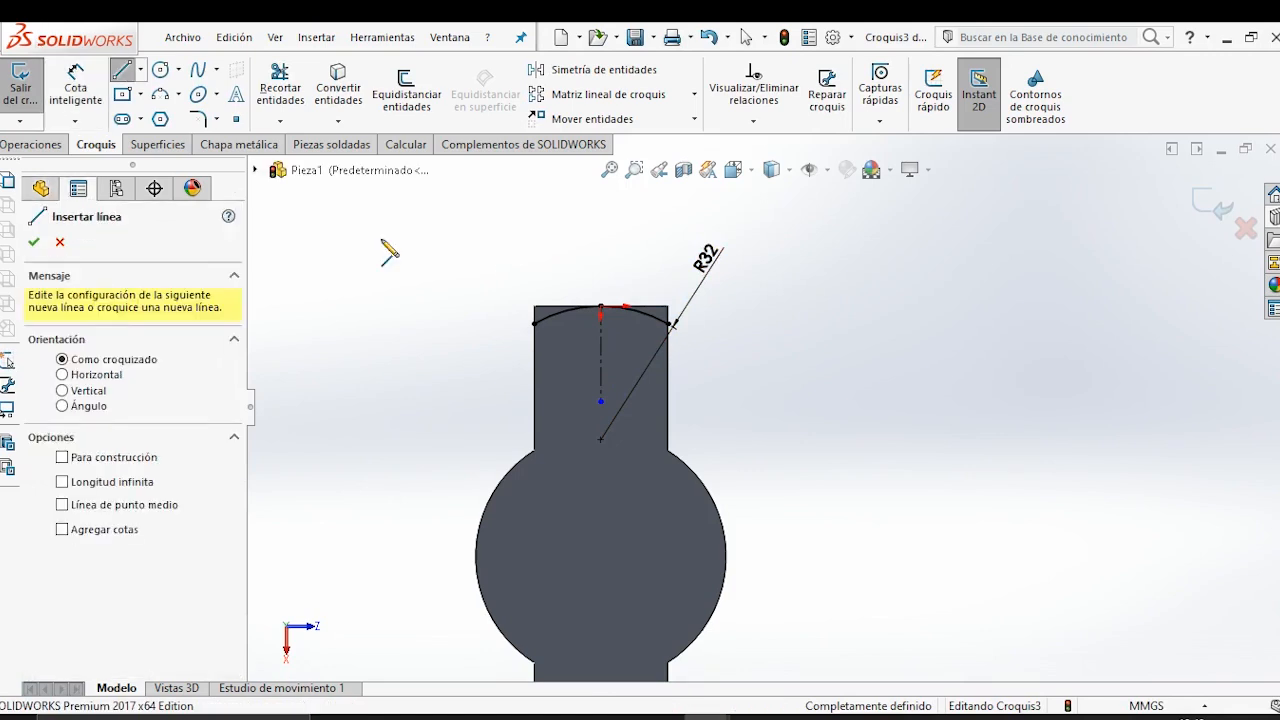
left_click(535, 322)
left_click(535, 270)
left_click(668, 268)
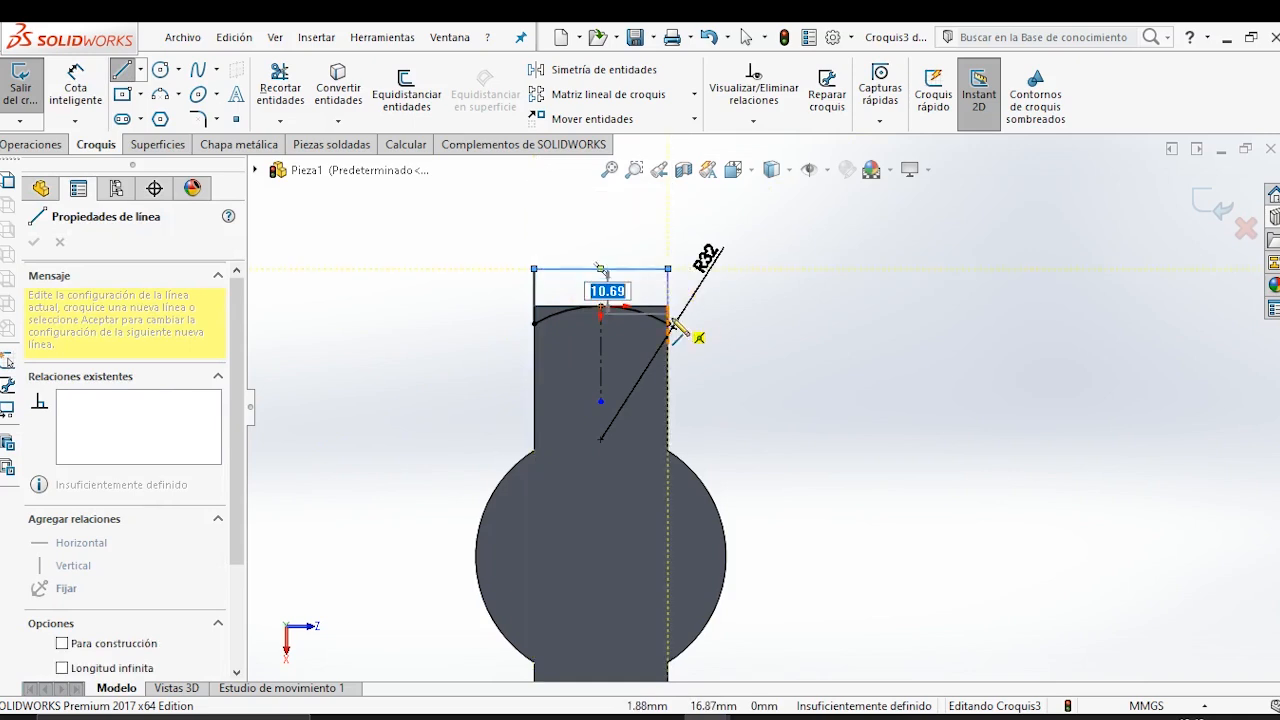
left_click(669, 322)
key("Escape")
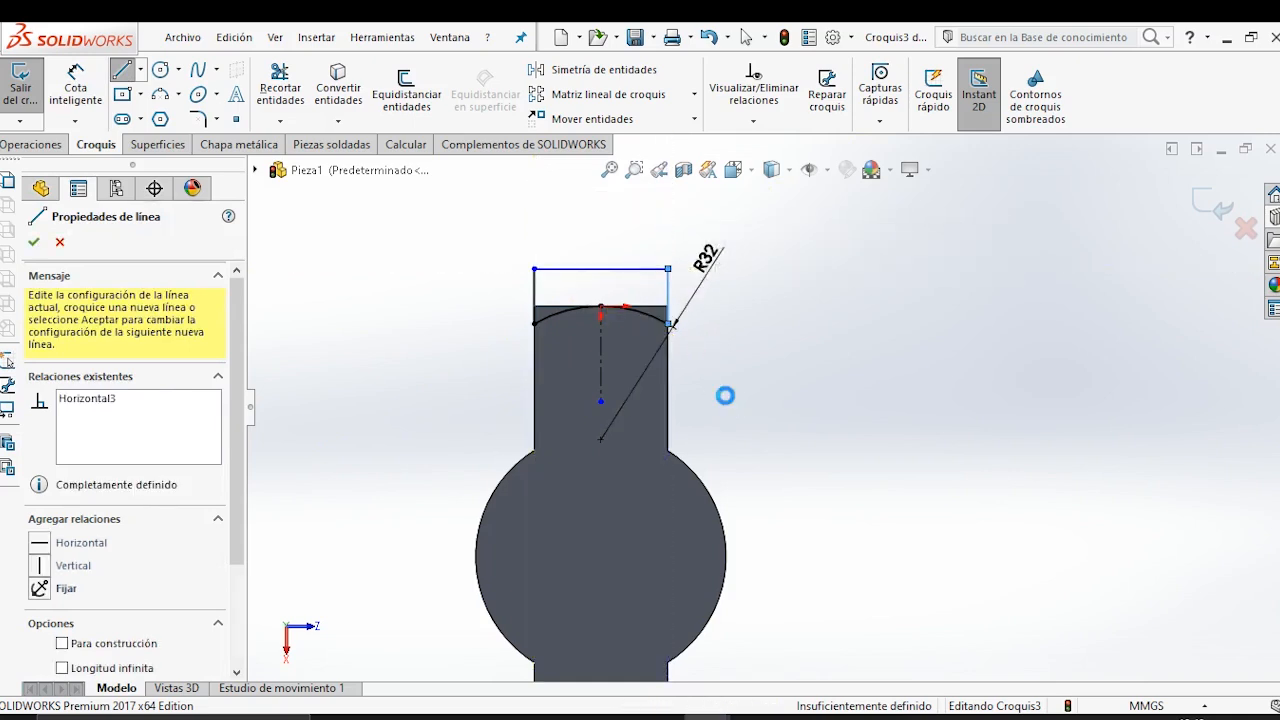
Exit the closed profile sketch and start a new sketch on the Alzado plane.
scroll(694, 347, "up", 4)
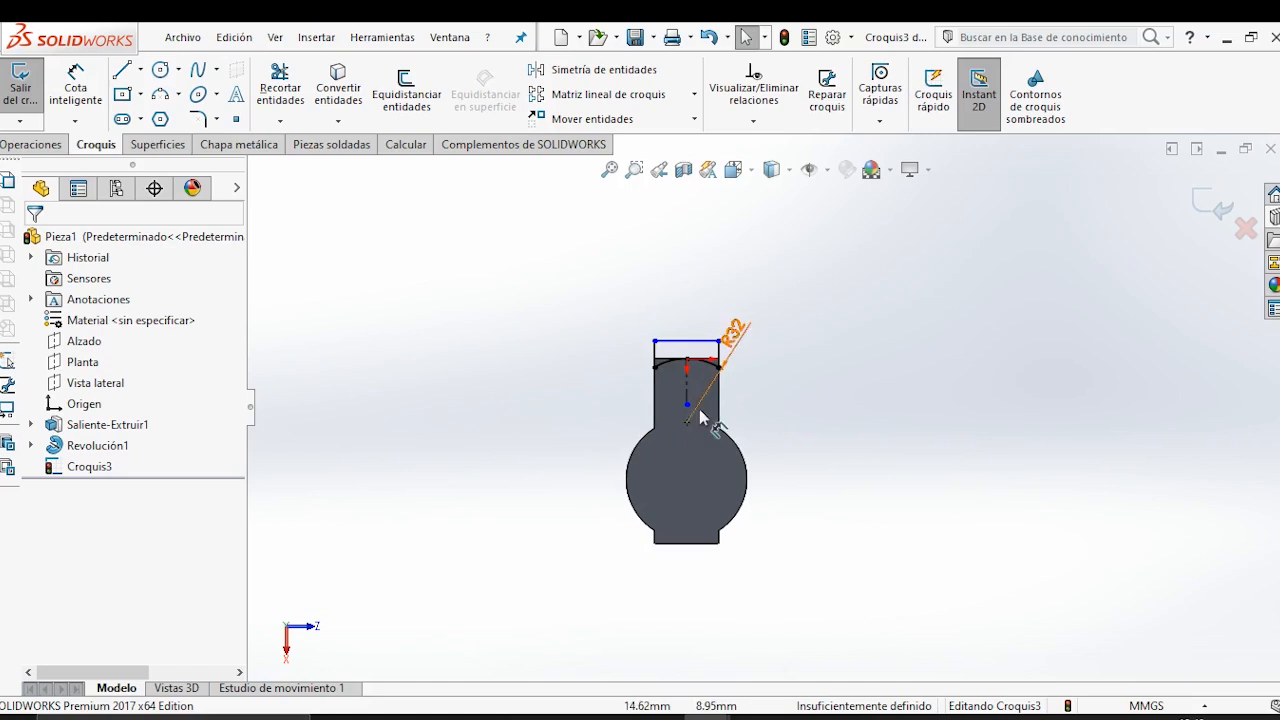
middle_click_drag(700, 418, 820, 433)
scroll(726, 499, "down", 1)
scroll(820, 435, "down", 2)
middle_click_drag(660, 487, 672, 462)
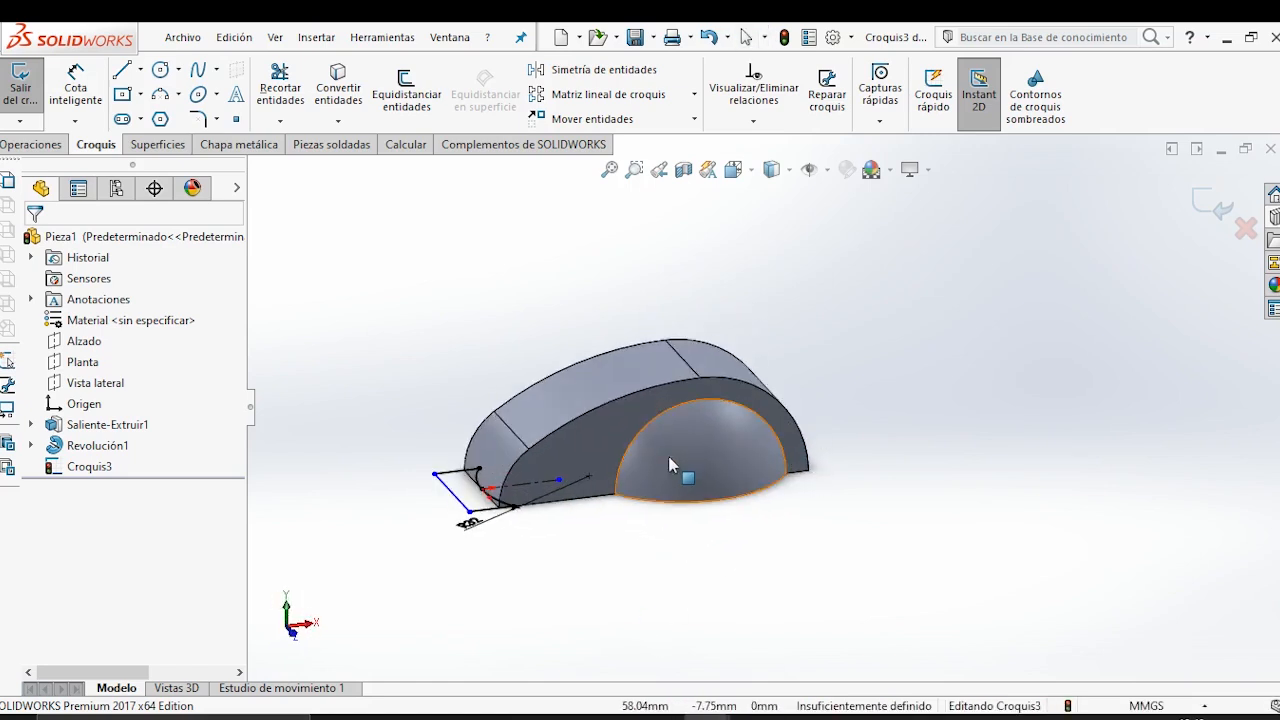
left_click(1197, 208)
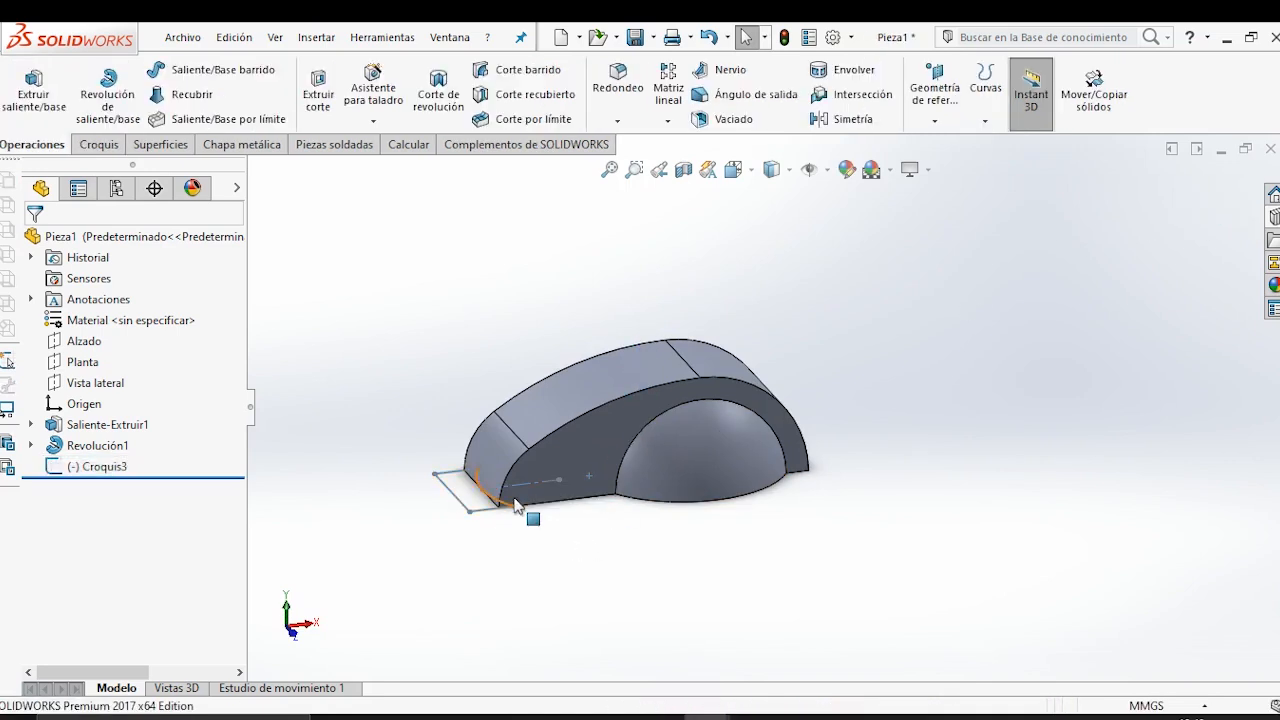
left_click(84, 343)
left_click(97, 317)
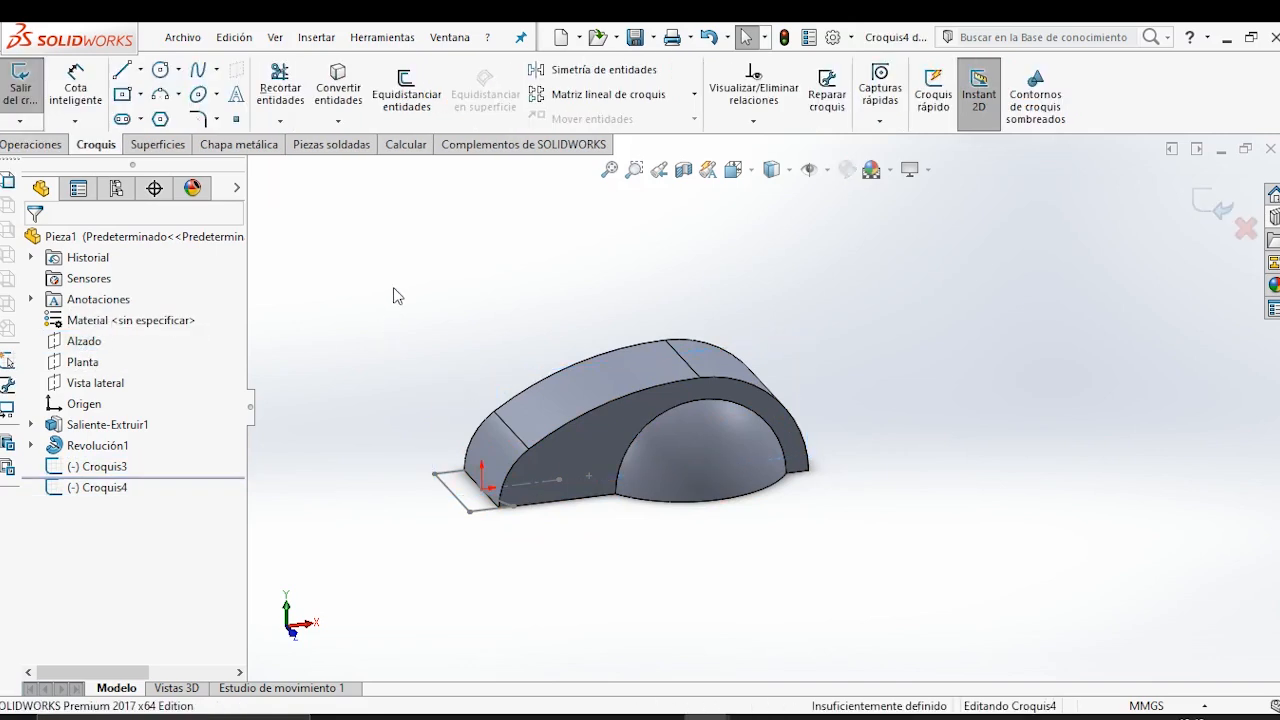
Show Croquis1 of the extruded body, convert its three upper arcs into the new sketch and exit the sketch.
left_click(31, 424)
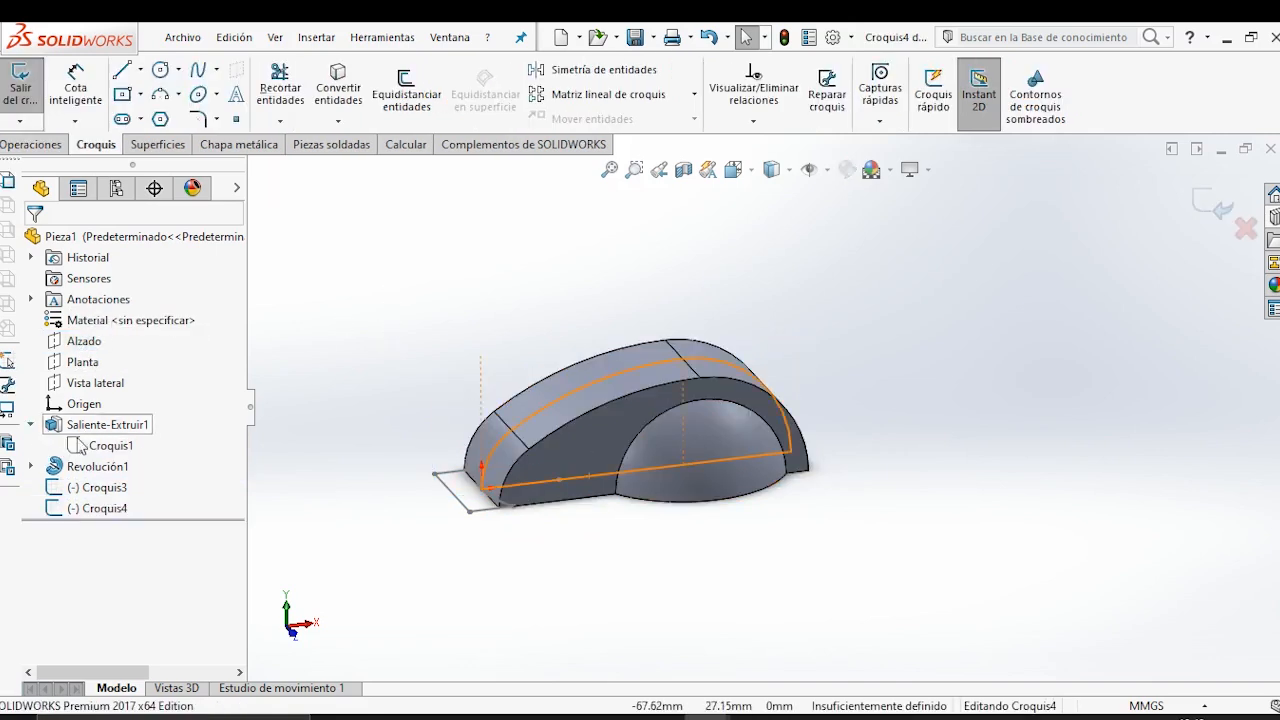
left_click(102, 446)
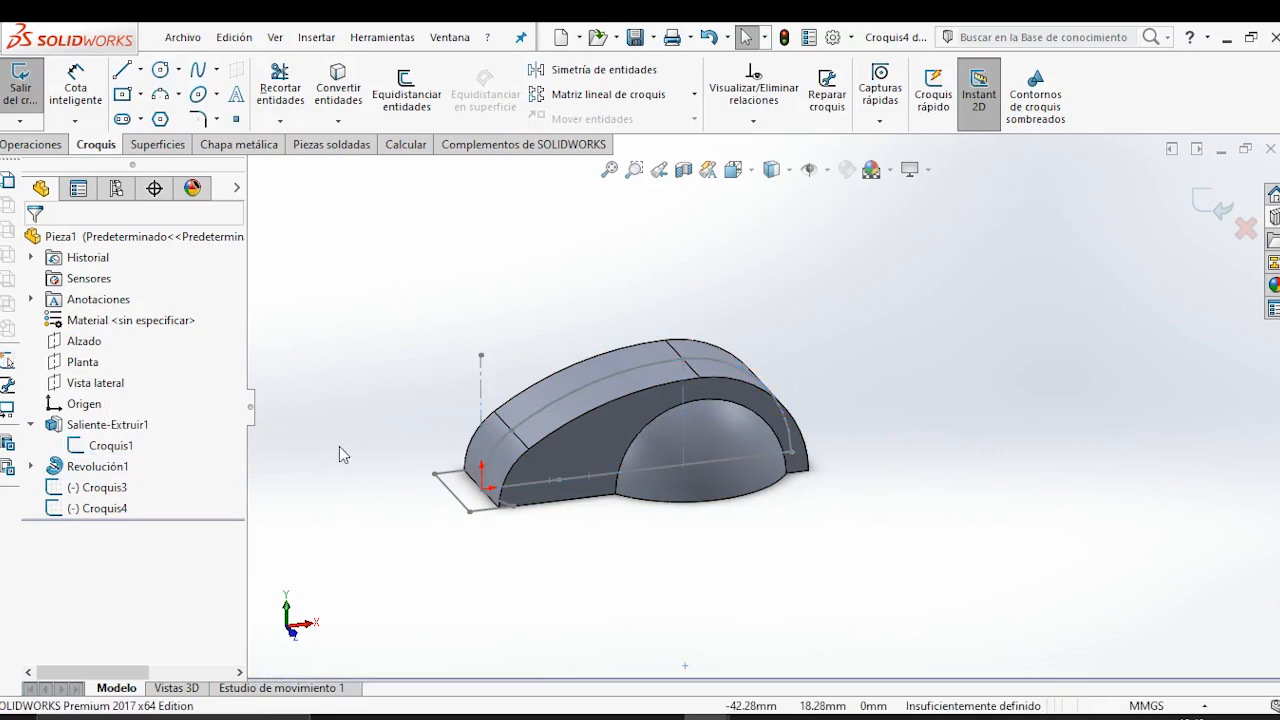
scroll(916, 466, "down", 1)
scroll(649, 500, "down", 1)
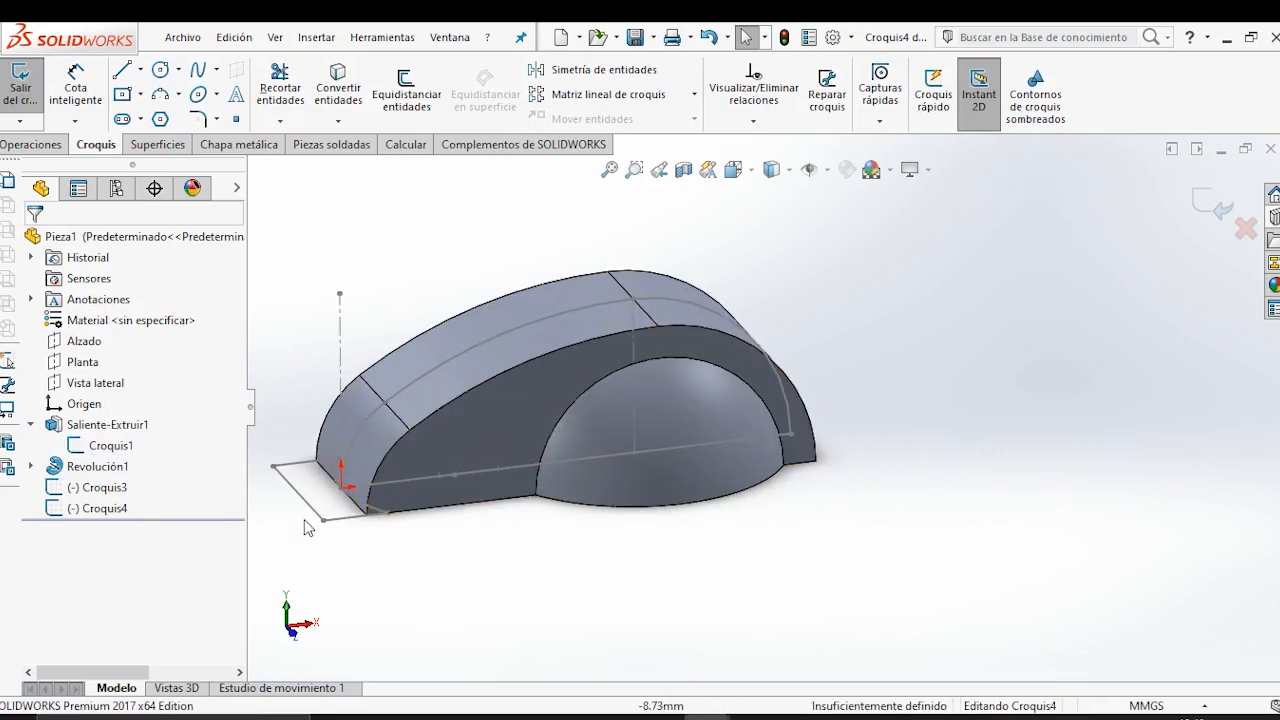
left_click(362, 432)
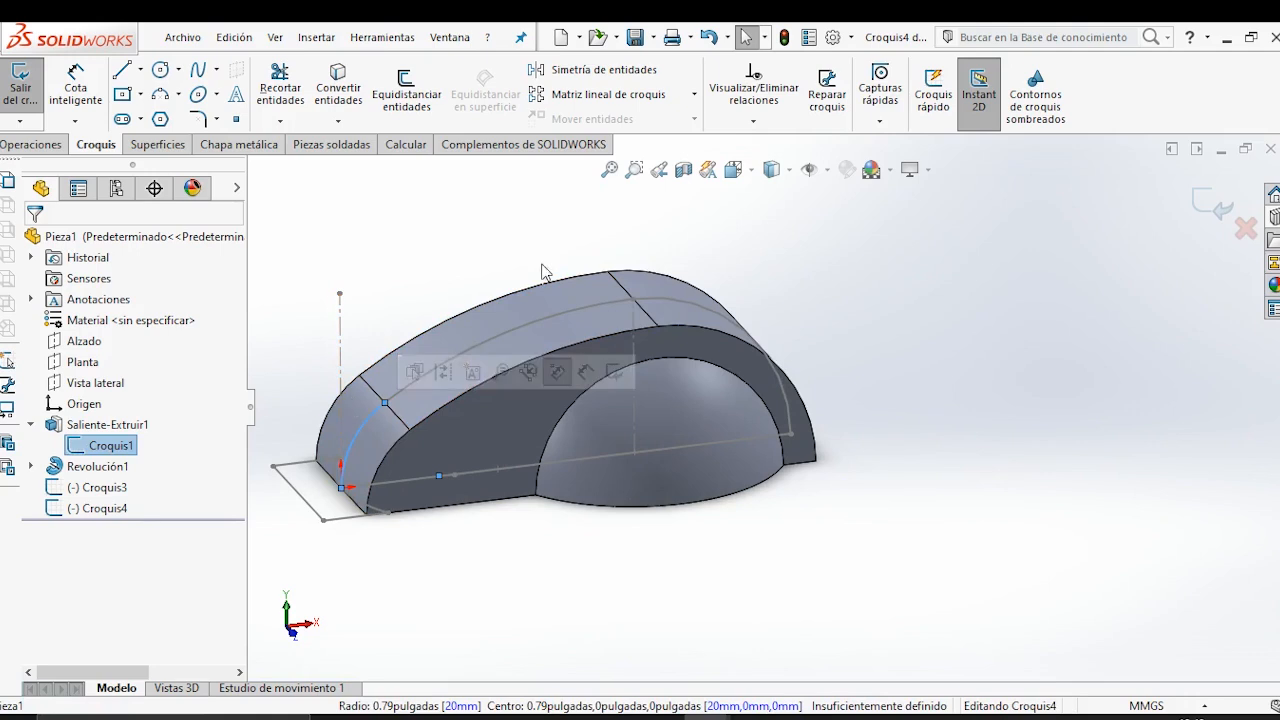
left_click(529, 337, "ctrl")
left_click(708, 318, "ctrl")
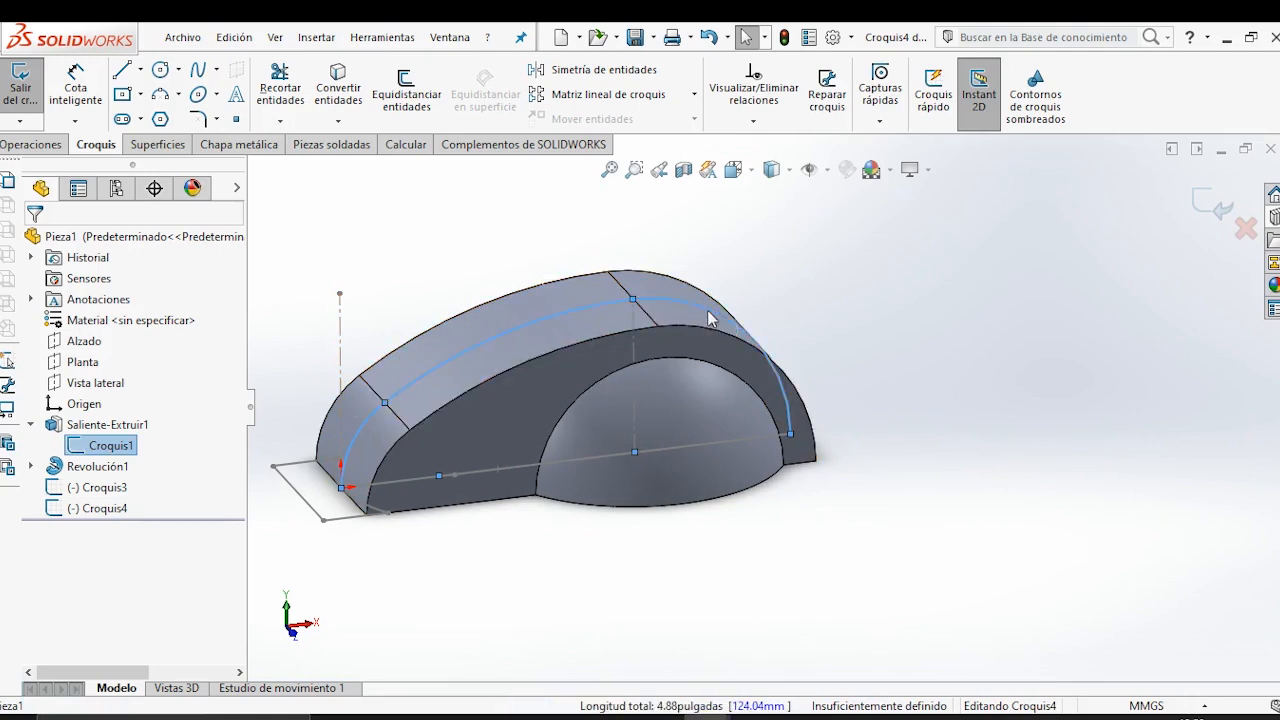
left_click(338, 88)
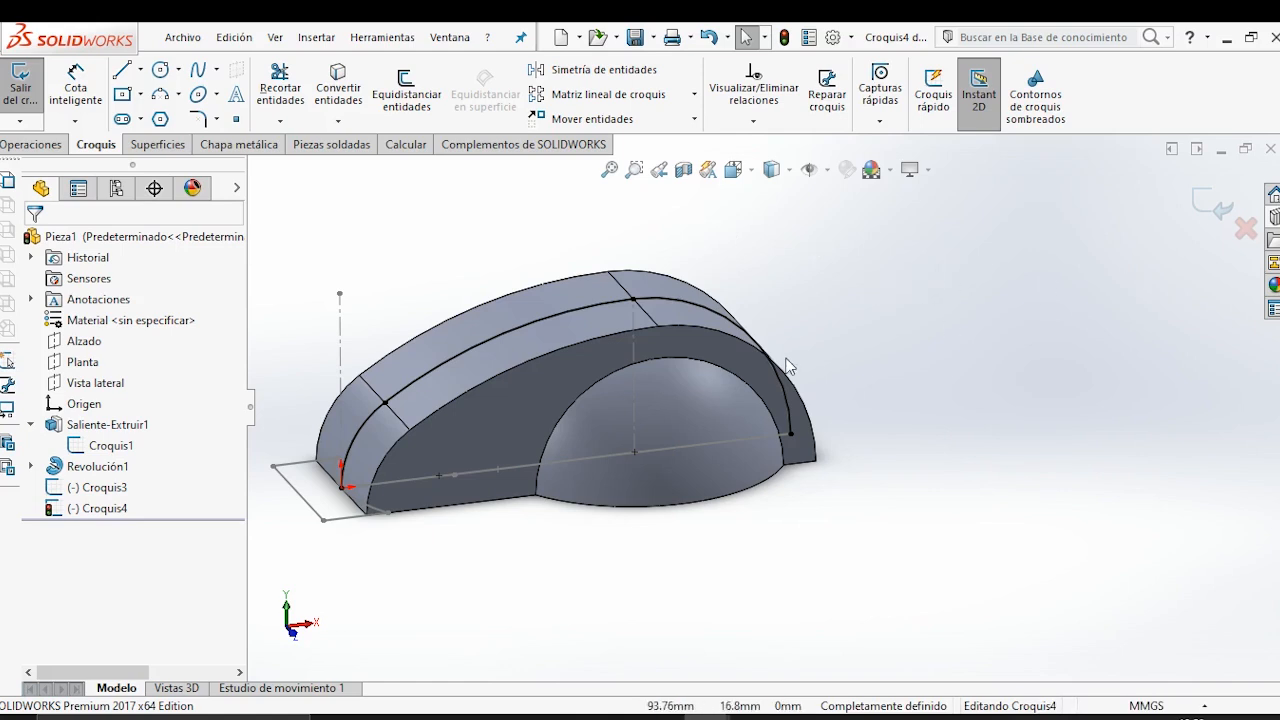
scroll(758, 372, "up", 3)
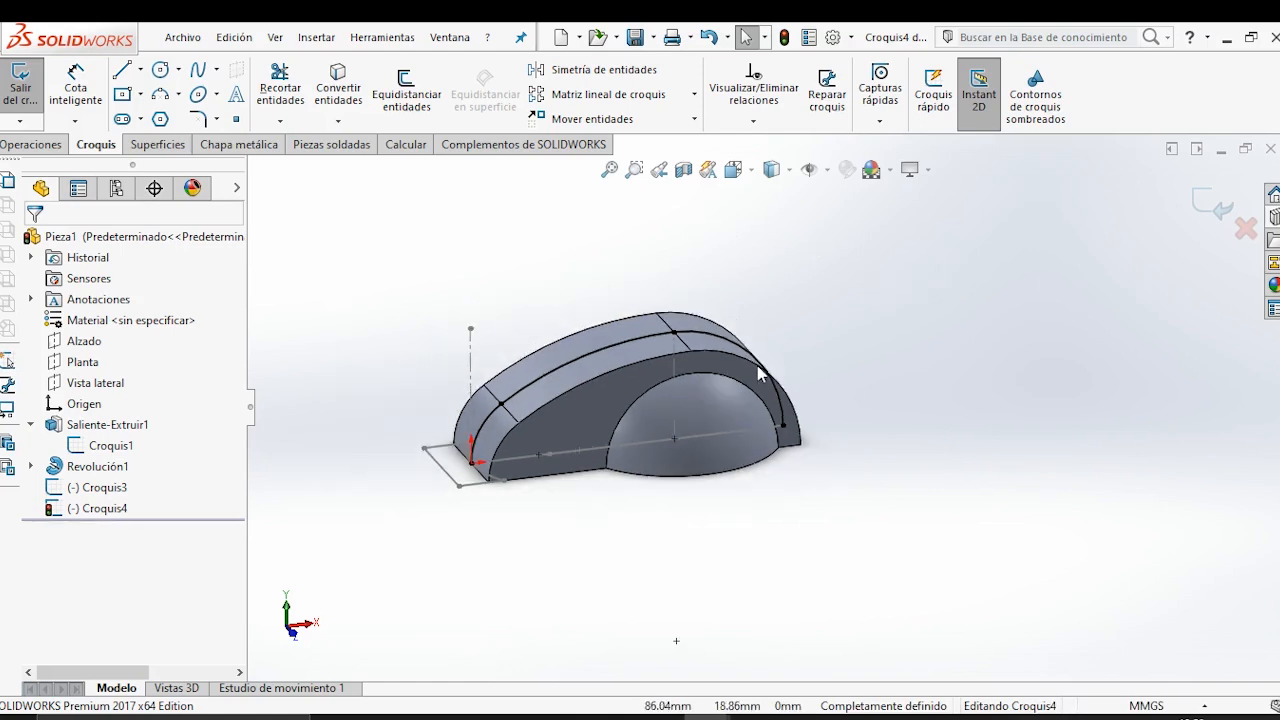
left_click(1200, 210)
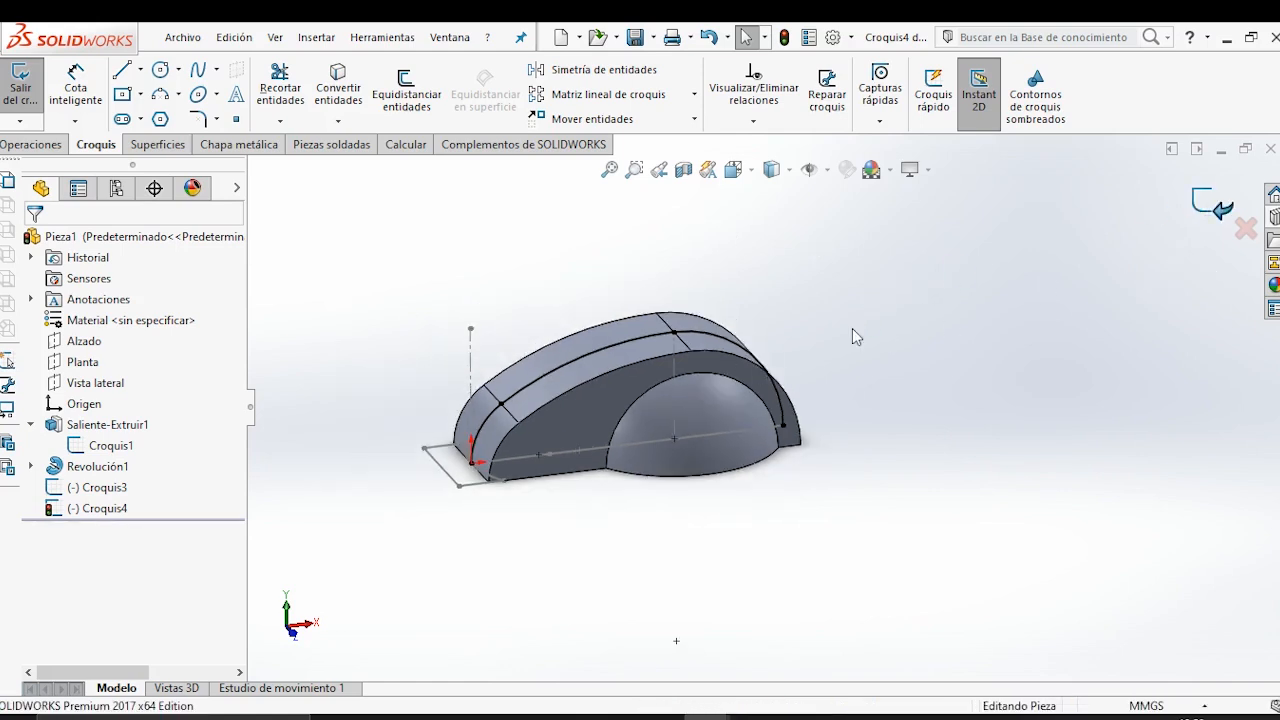
Start a swept cut with the closed Croquis3 sketch at the handle's end as its profile.
left_click(587, 586)
scroll(591, 541, "down", 2)
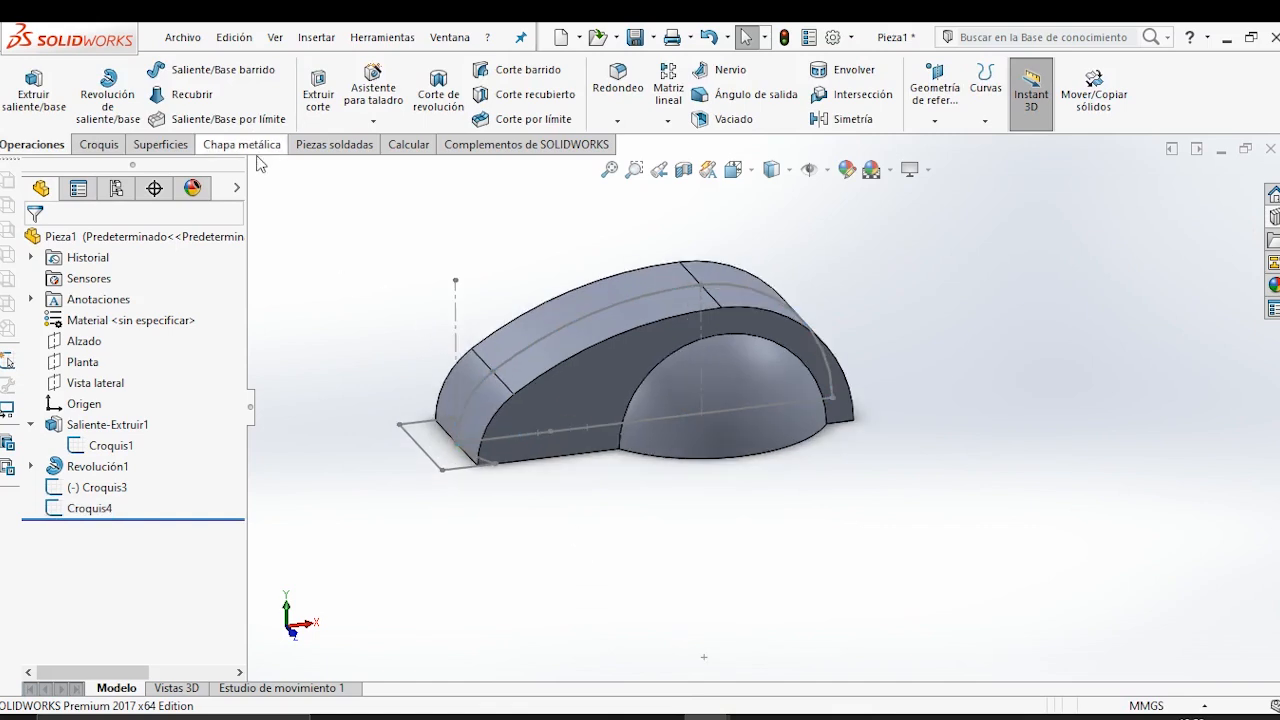
left_click(503, 77)
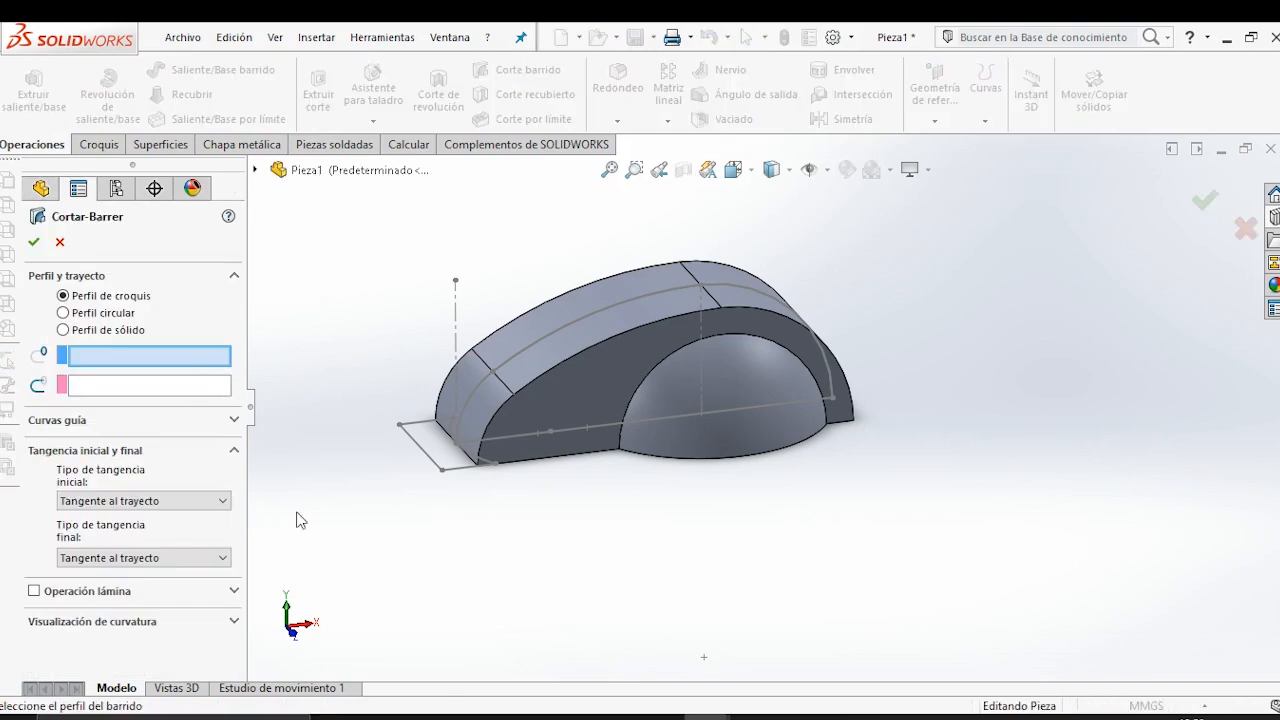
left_click(428, 463)
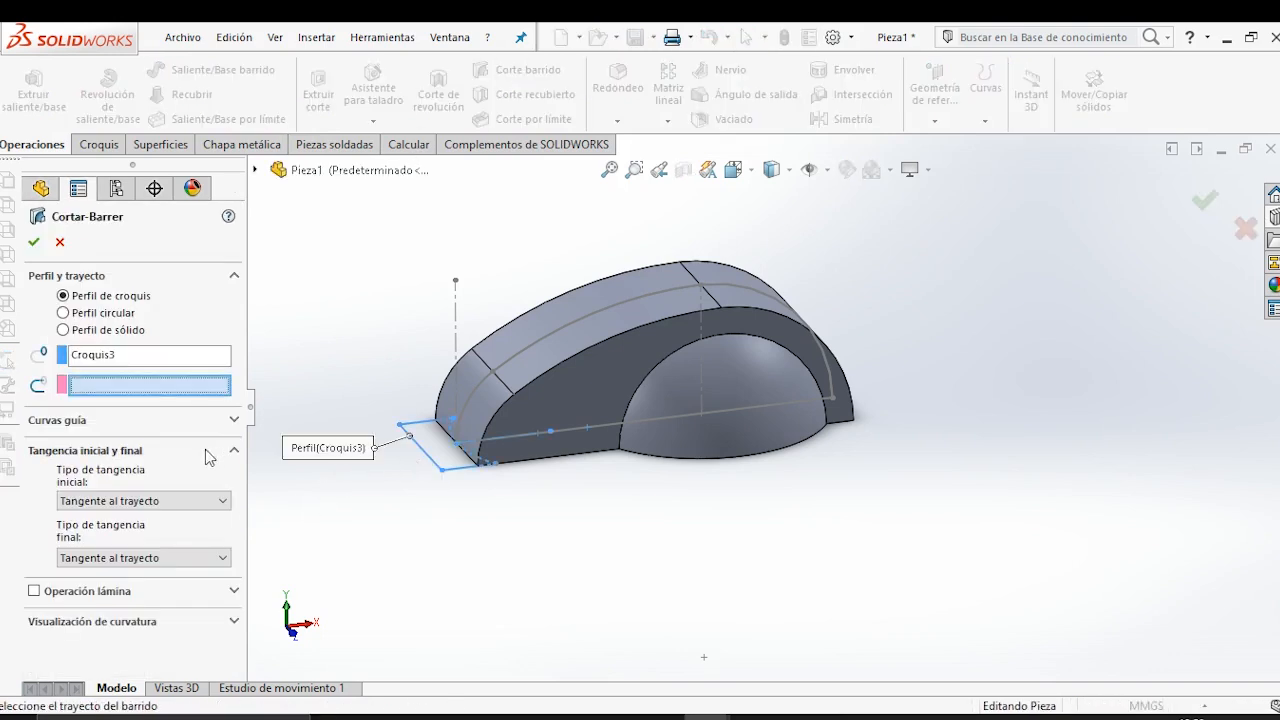
left_click(474, 412)
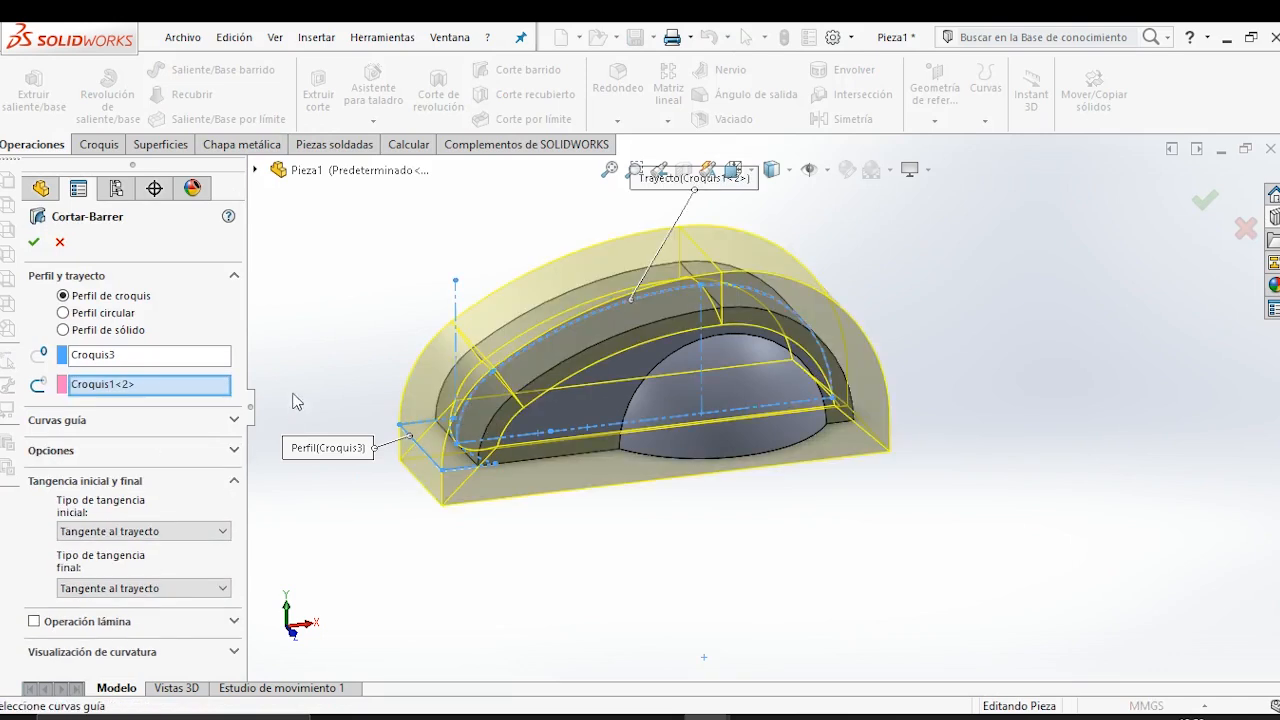
middle_click_drag(530, 463, 514, 395)
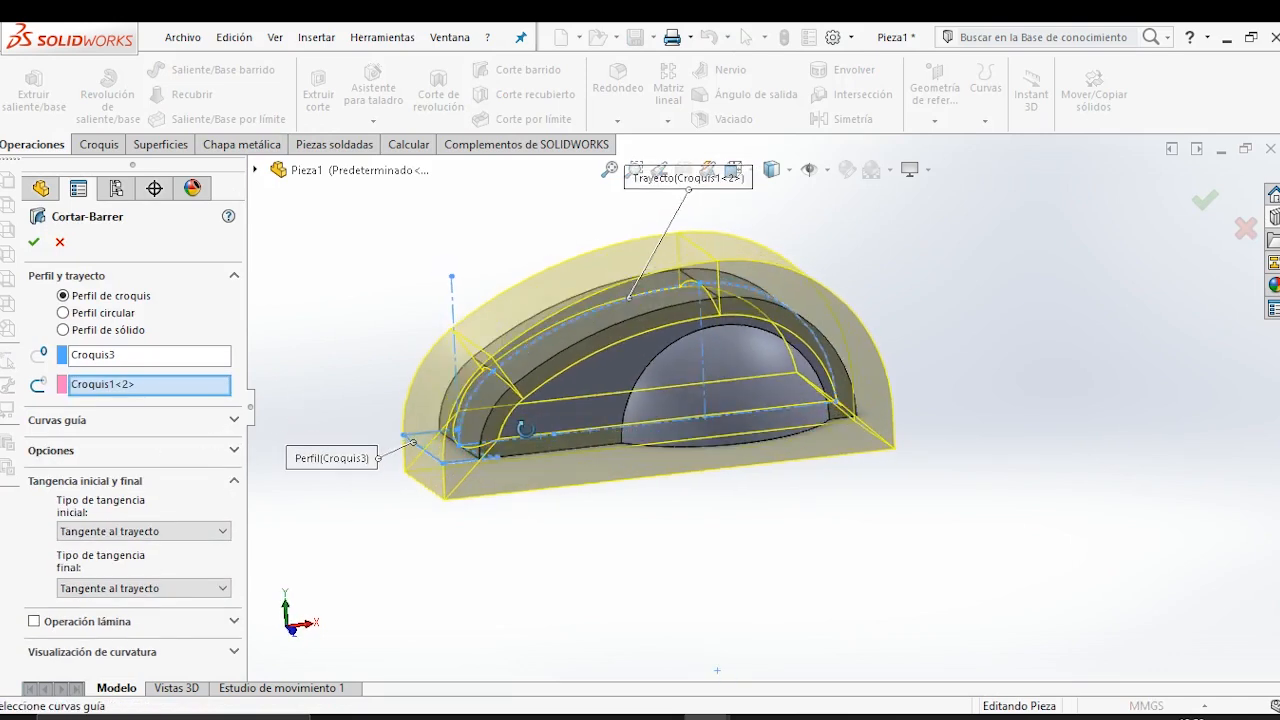
right_click(128, 390)
left_click(168, 421)
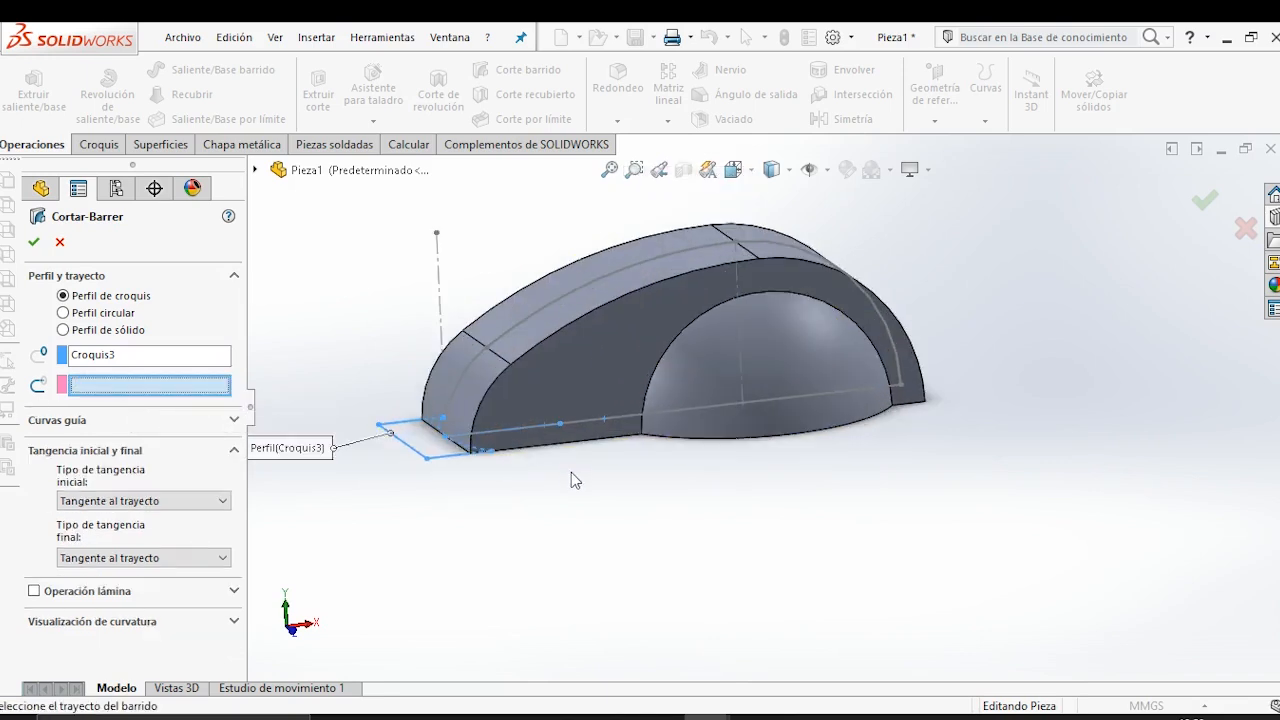
left_click(255, 171)
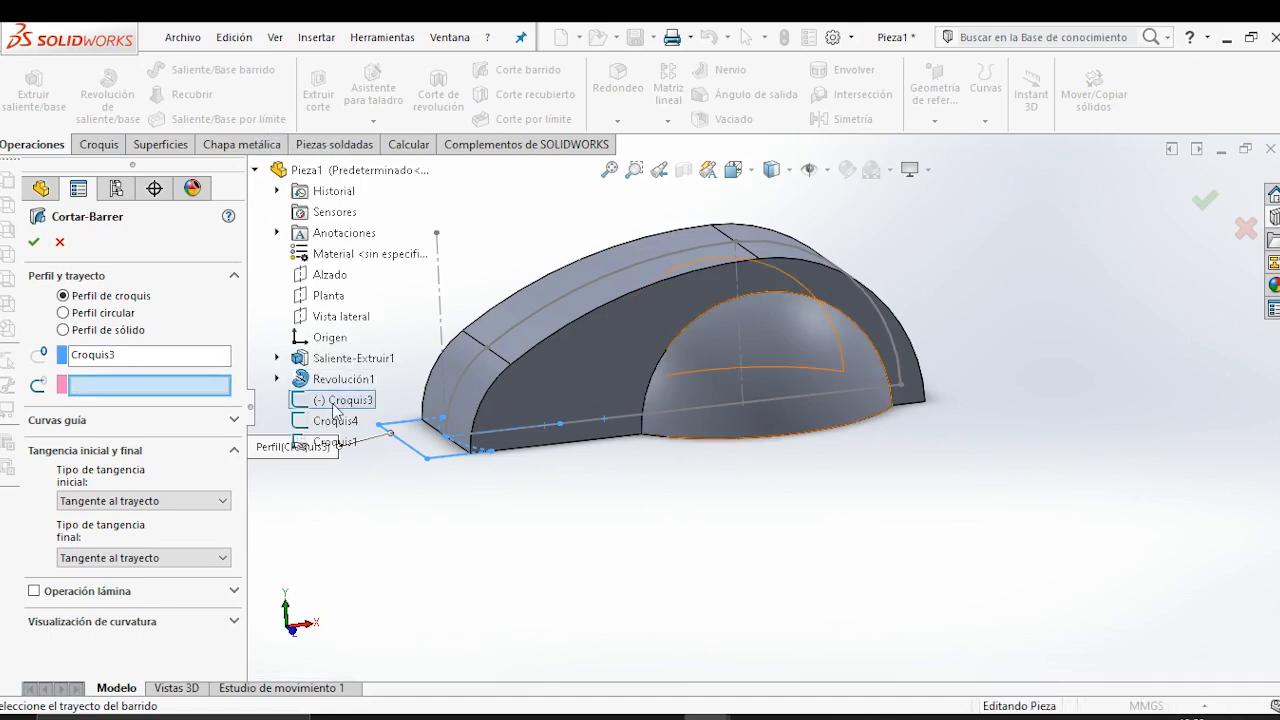
left_click(277, 358)
left_click(352, 380)
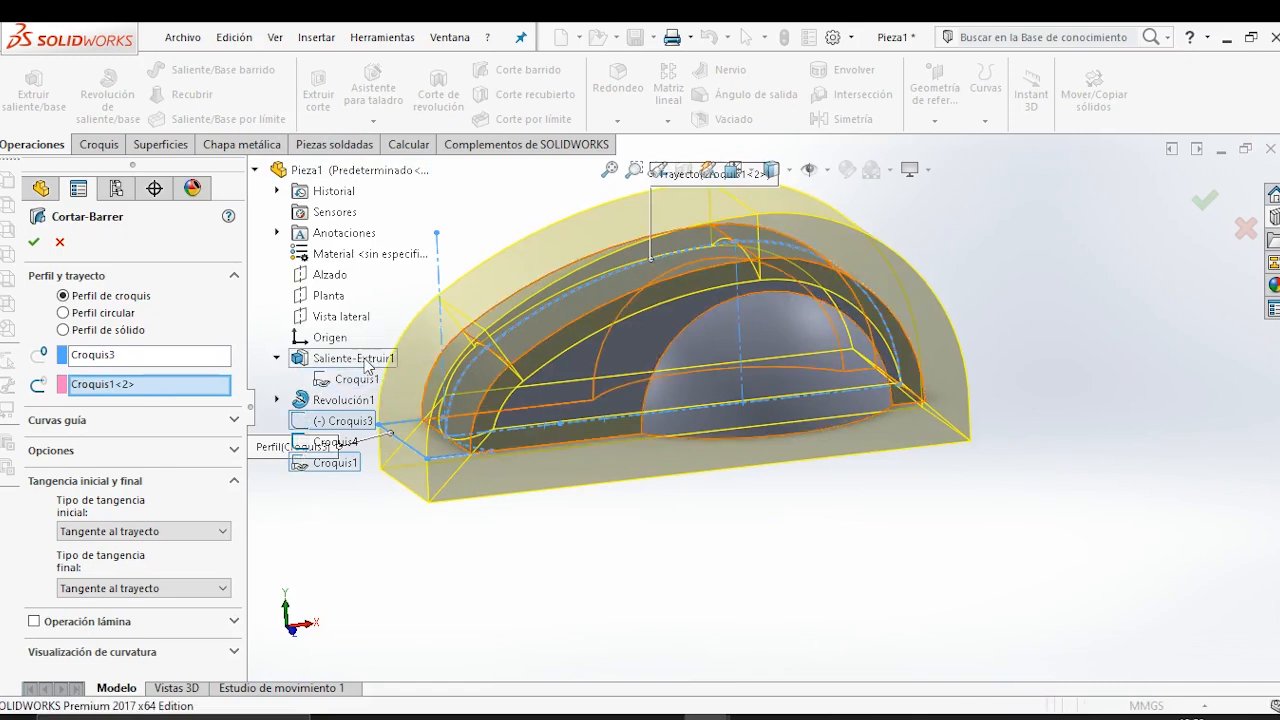
left_click(145, 388)
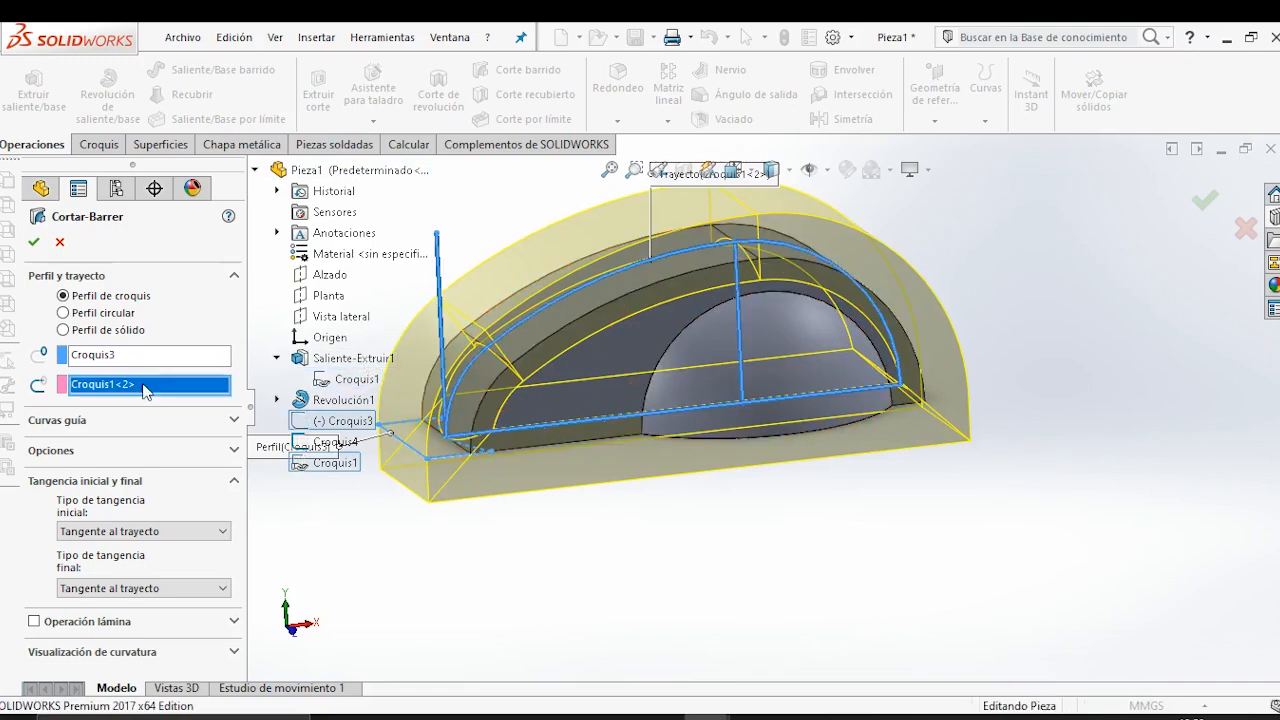
left_click(348, 445)
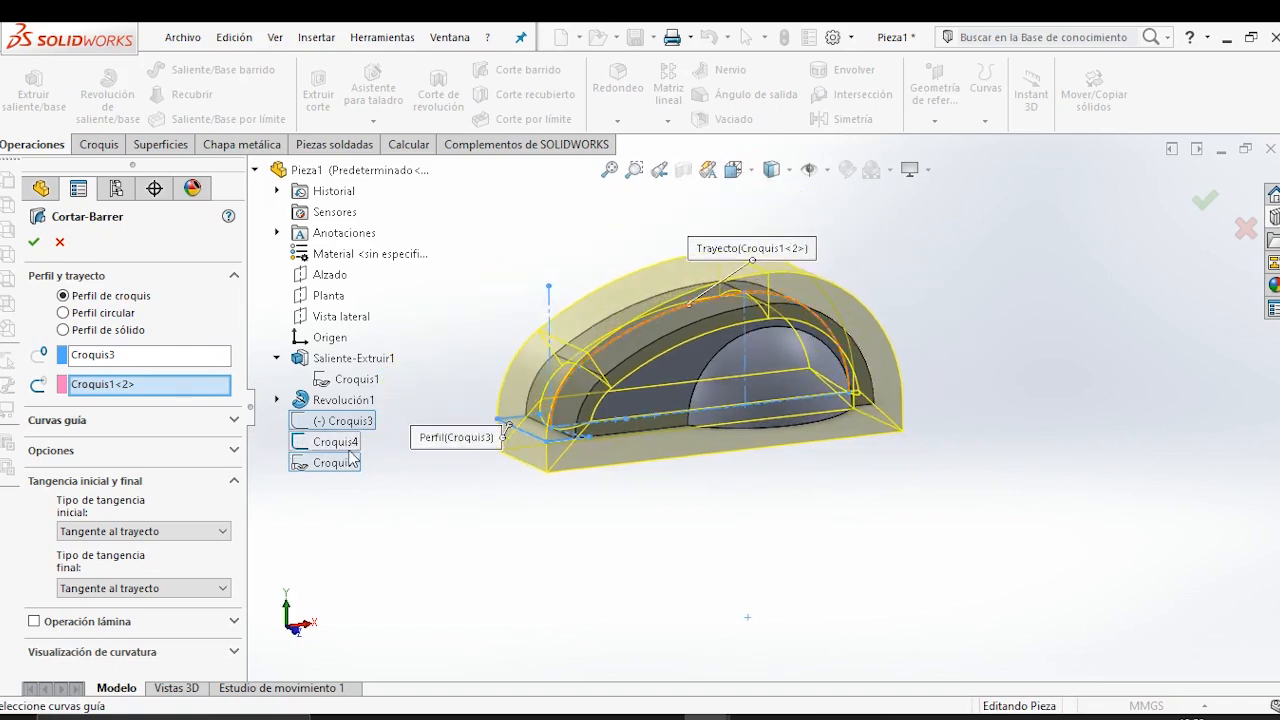
left_click(146, 385)
right_click(150, 386)
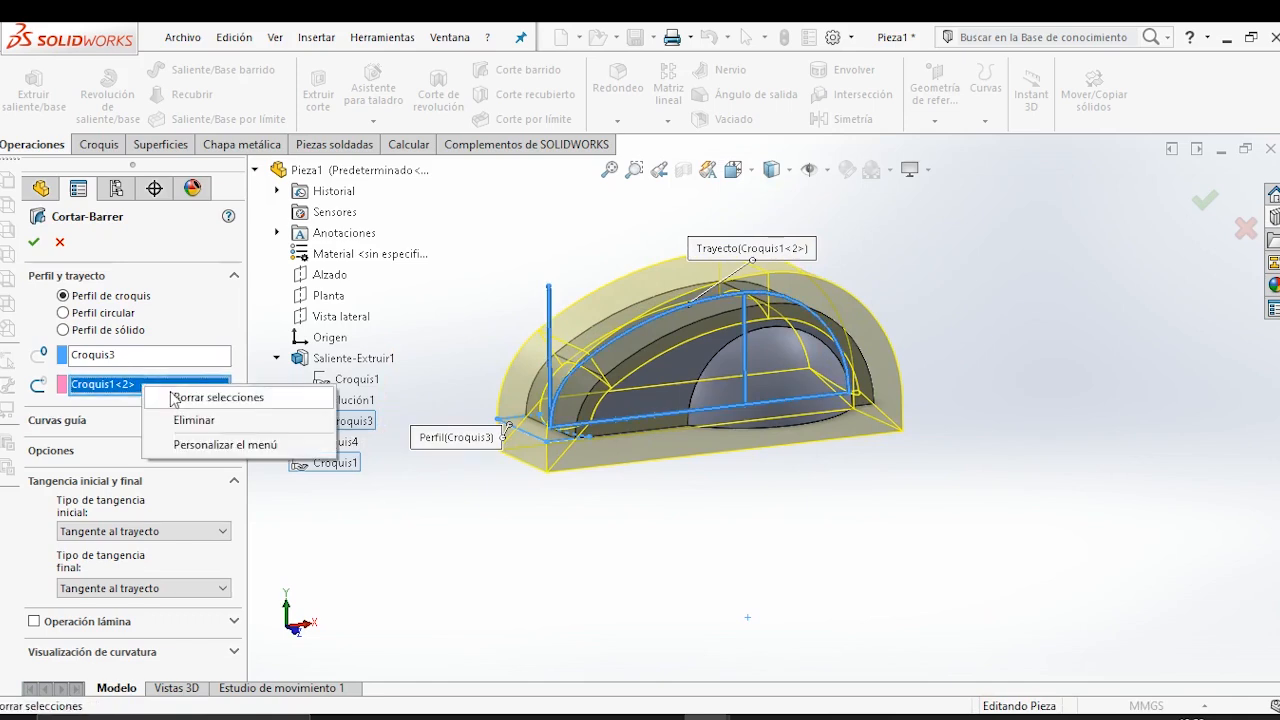
left_click(190, 418)
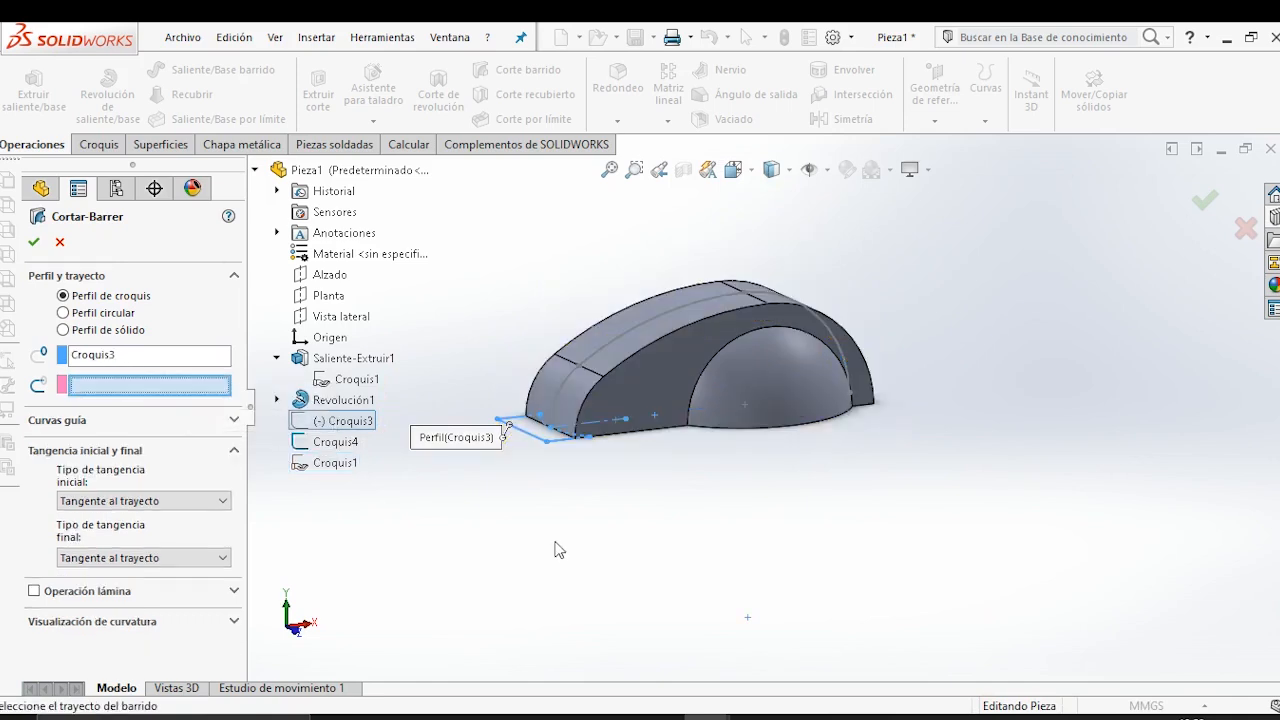
Set Croquis4, the body's upper contour, as the sweep path and complete the swept cut.
left_click(334, 445)
mouse_move(835, 602)
middle_mouse_down()
mouse_move(789, 543)
mouse_move(811, 566)
mouse_move(787, 568)
mouse_move(825, 578)
mouse_move(829, 596)
middle_mouse_up()
middle_click_drag(705, 568, 709, 580)
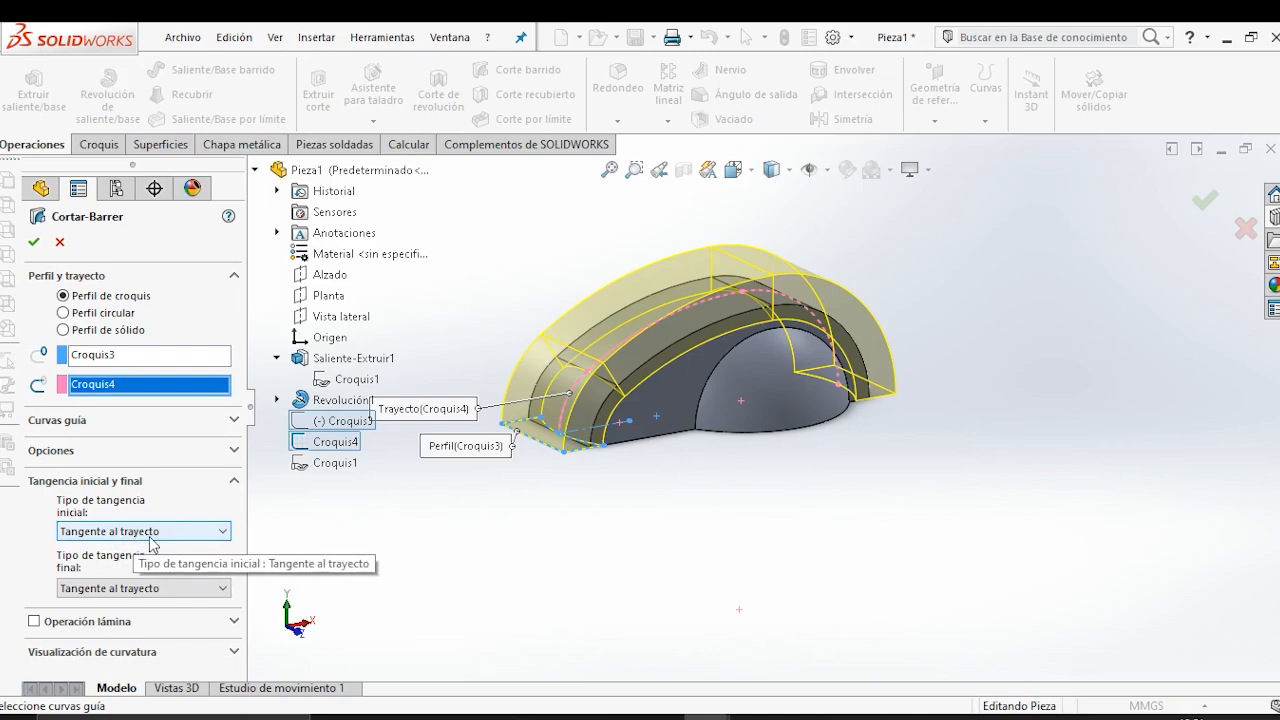
scroll(700, 382, "up", 1)
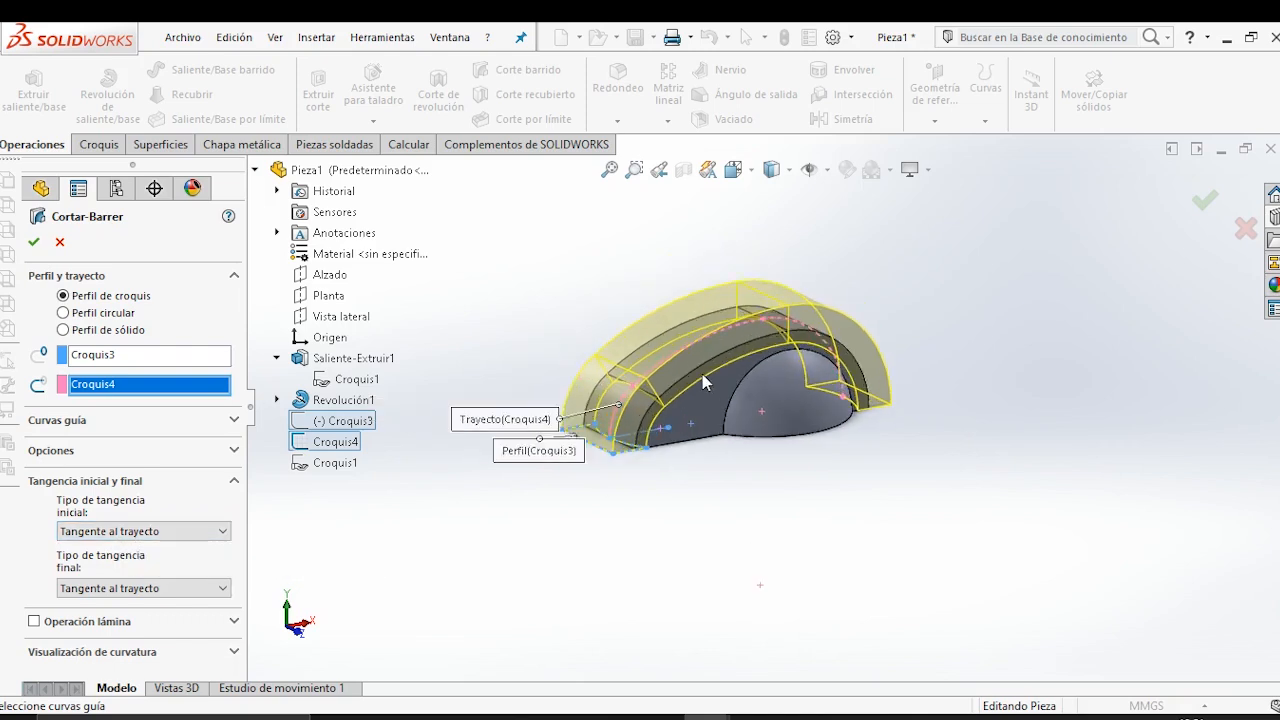
scroll(706, 380, "down", 1)
left_click(1213, 200)
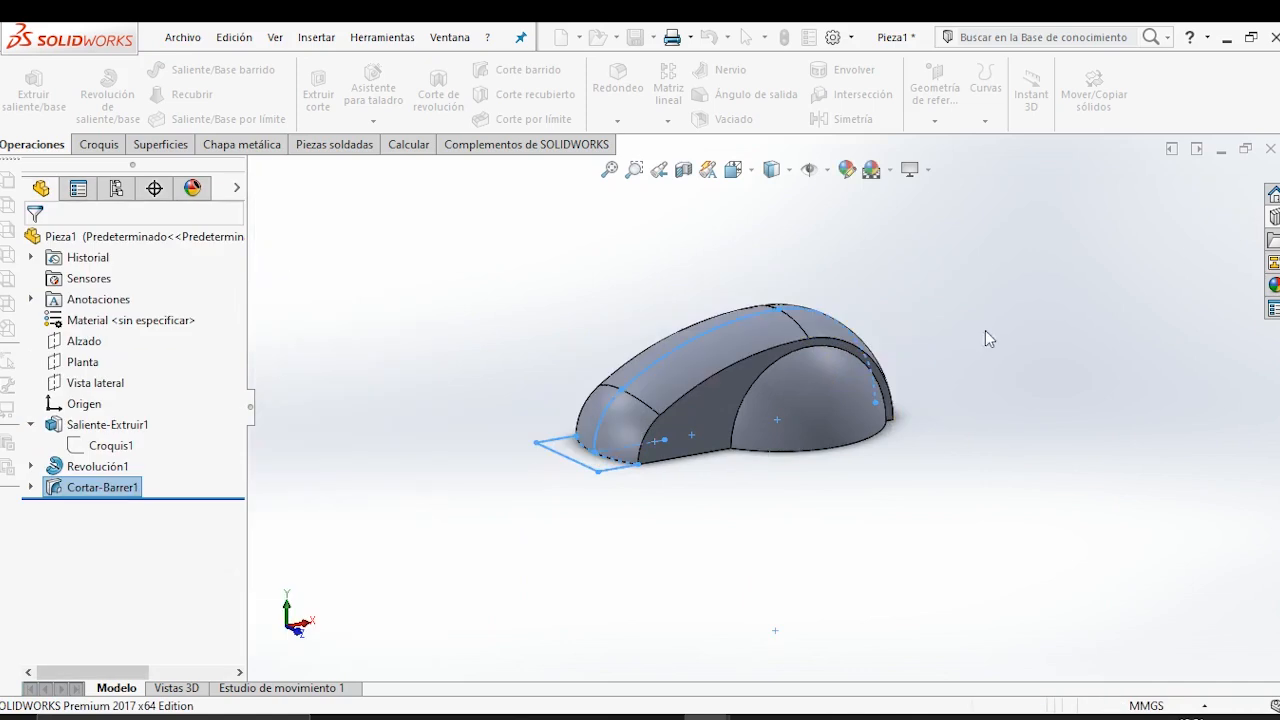
left_click(881, 507)
Shell the knob with a 4 mm wall thickness, removing its flat underside face.
middle_click_drag(853, 515, 766, 420)
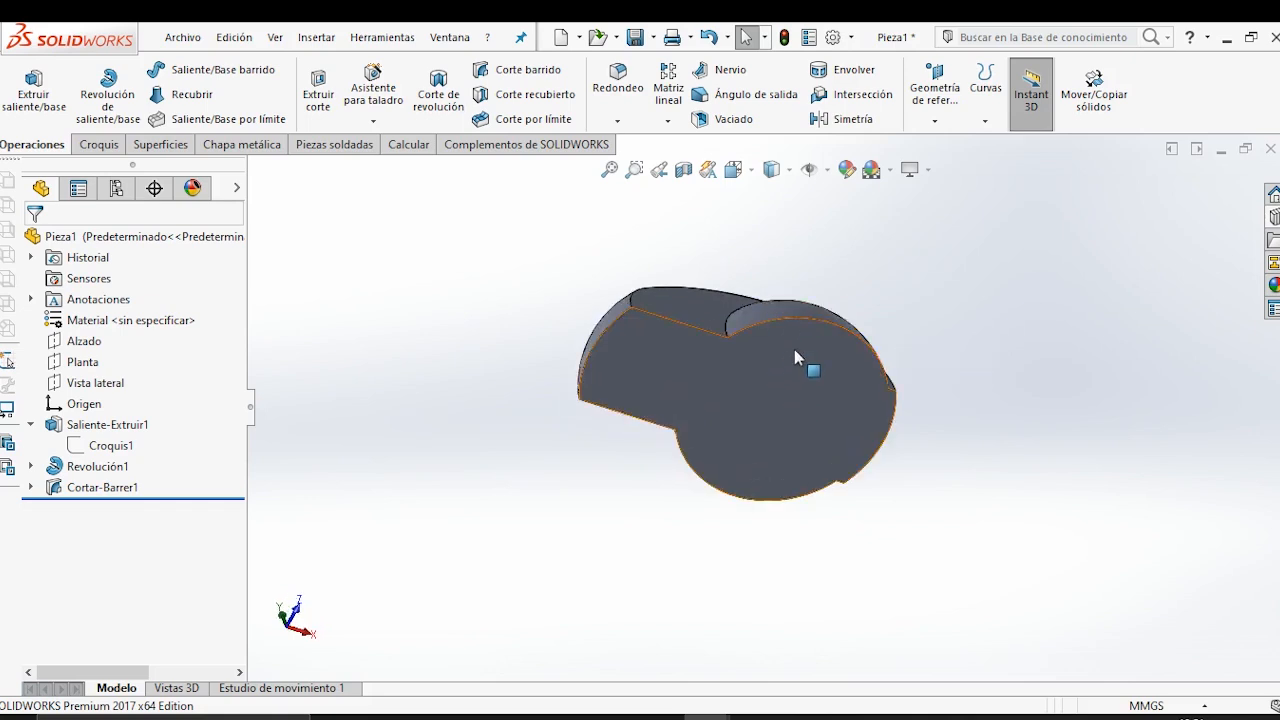
left_click(738, 121)
middle_click_drag(826, 517, 536, 398)
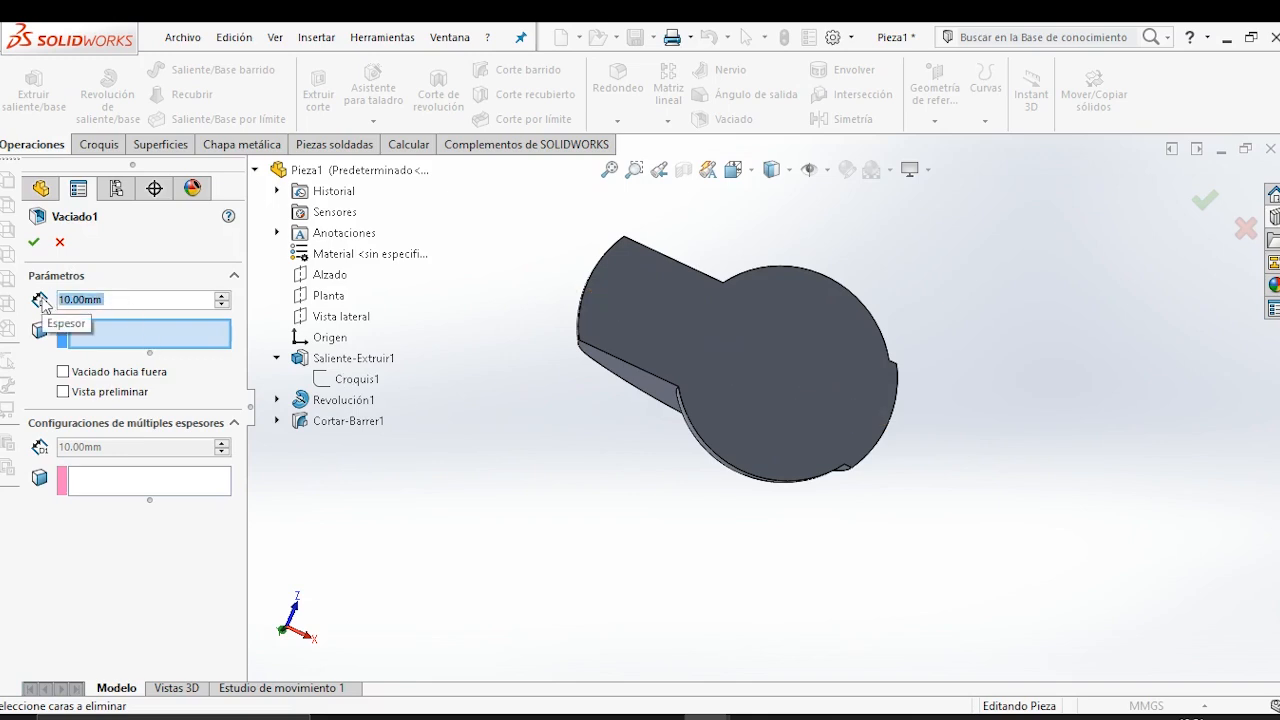
type("4")
key("Return")
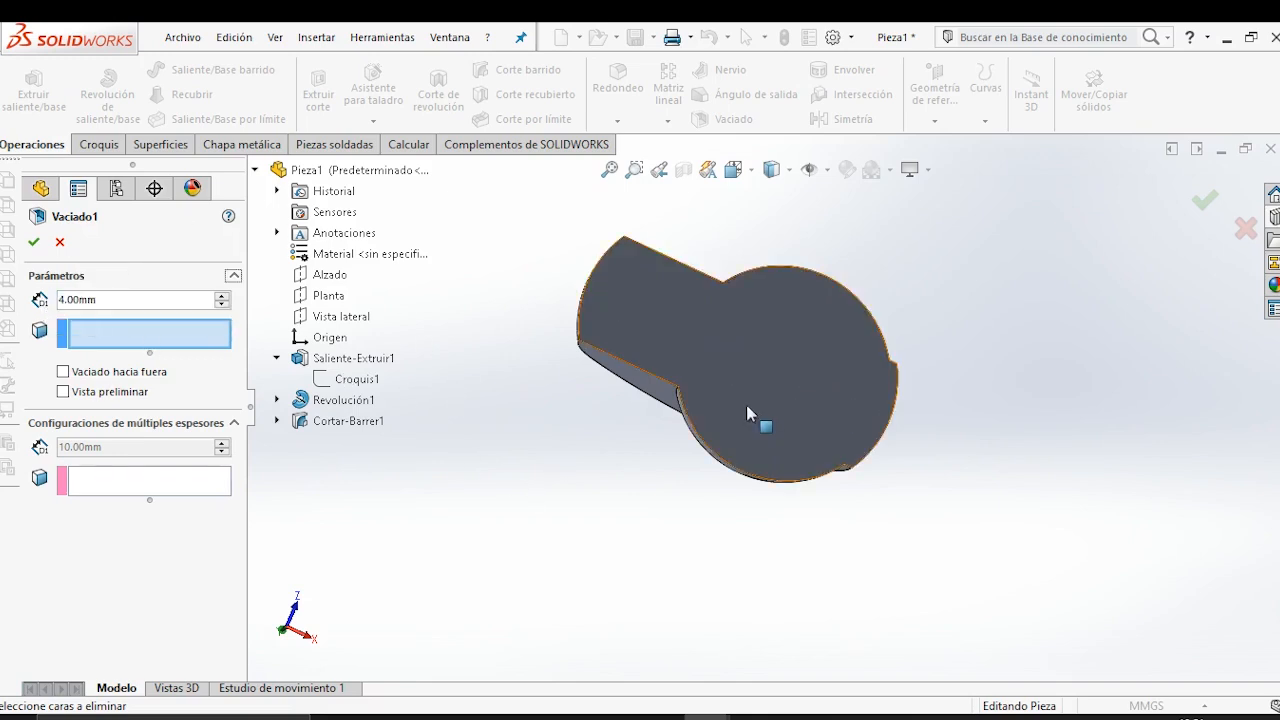
left_click(757, 403)
right_click(757, 403)
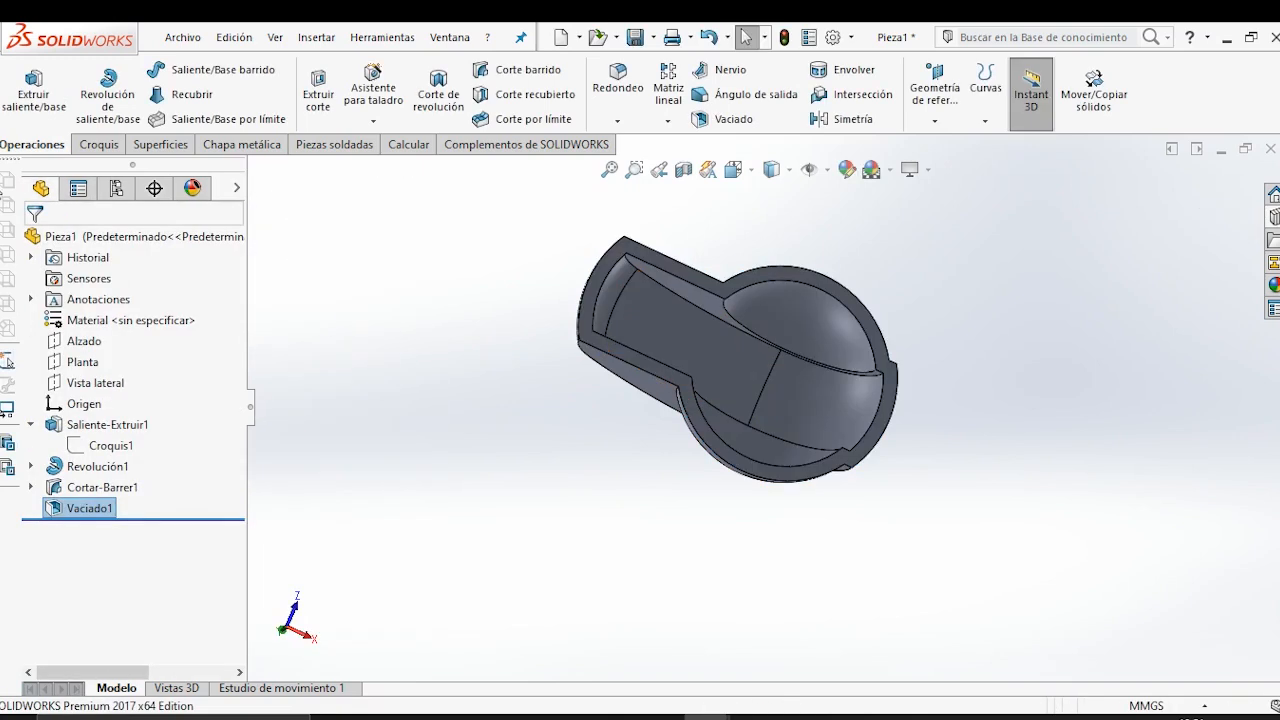
Start creating a new reference plane for the knob's hollow underside.
scroll(806, 404, "down", 2)
mouse_move(657, 416)
middle_mouse_down()
mouse_move(682, 363)
mouse_move(675, 402)
middle_mouse_up()
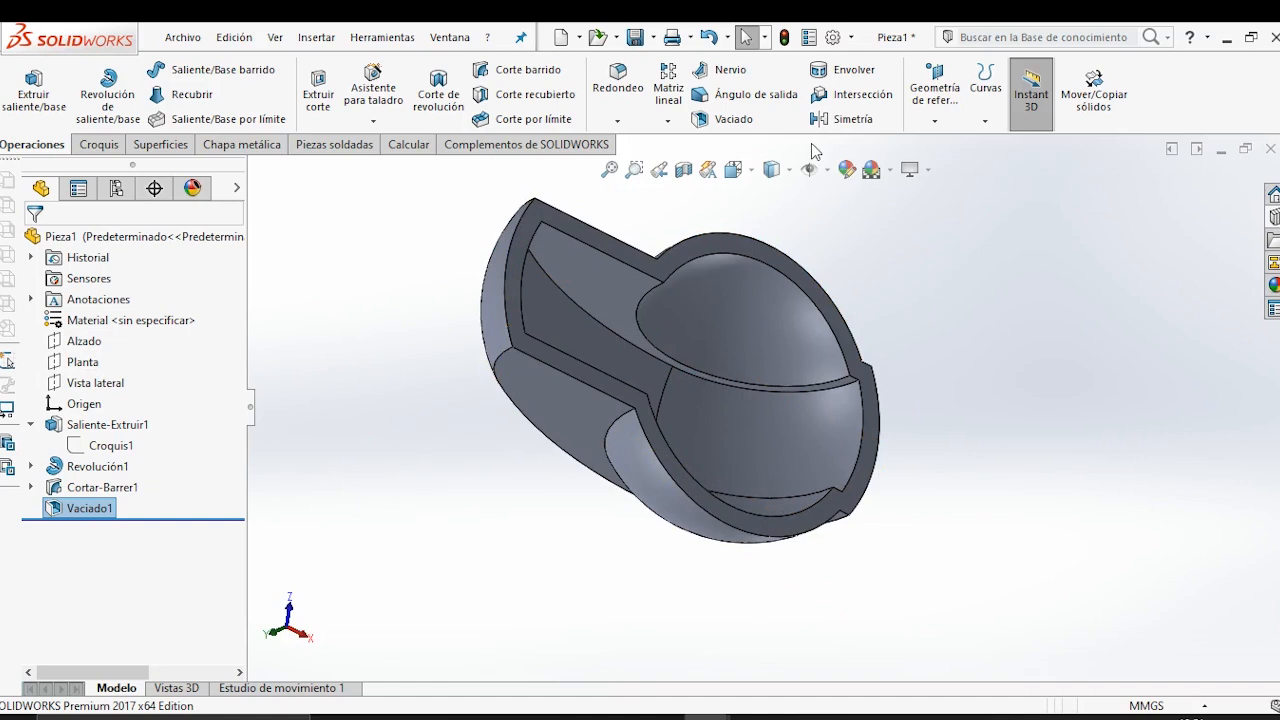
left_click(934, 90)
left_click(948, 146)
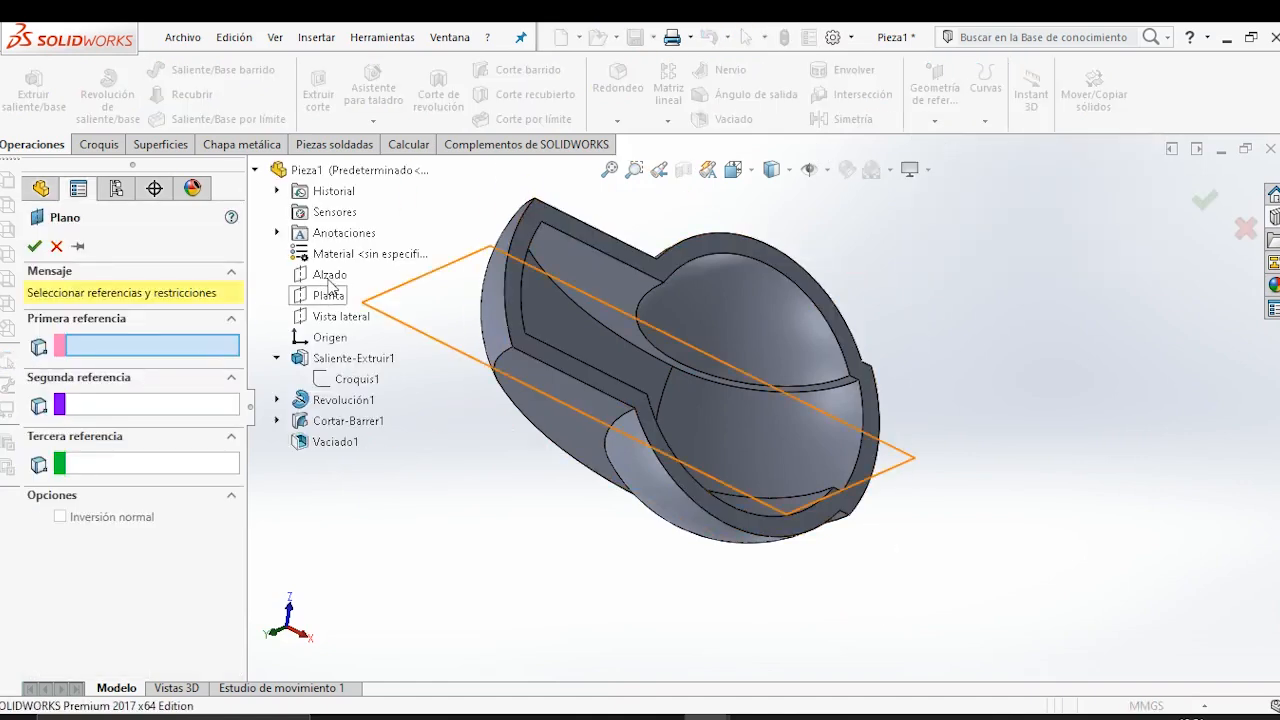
left_click(330, 276)
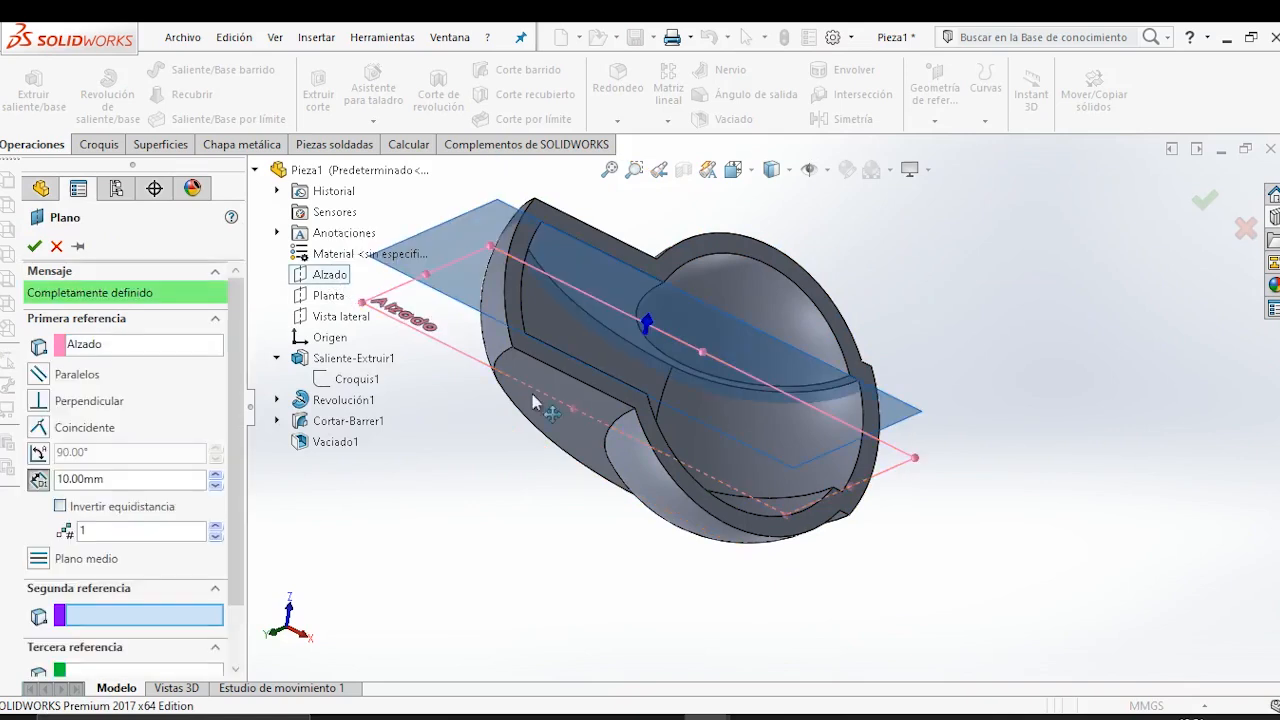
left_click(131, 352)
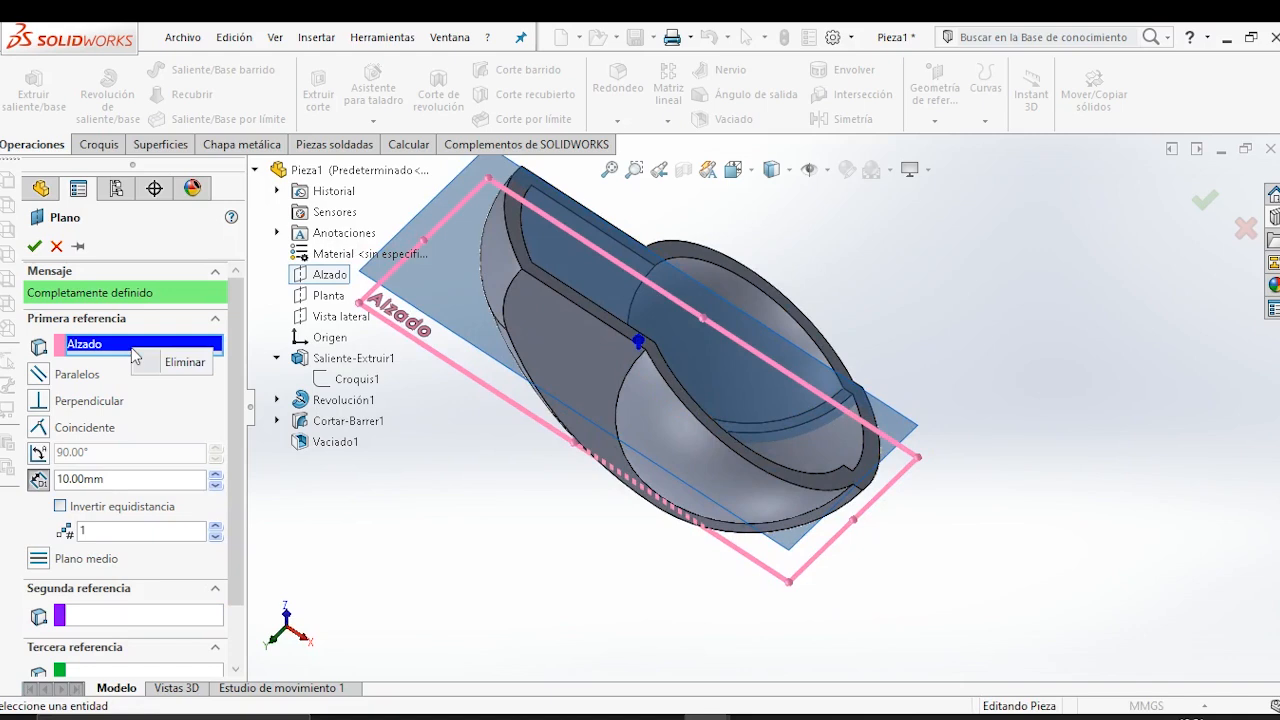
key("Delete")
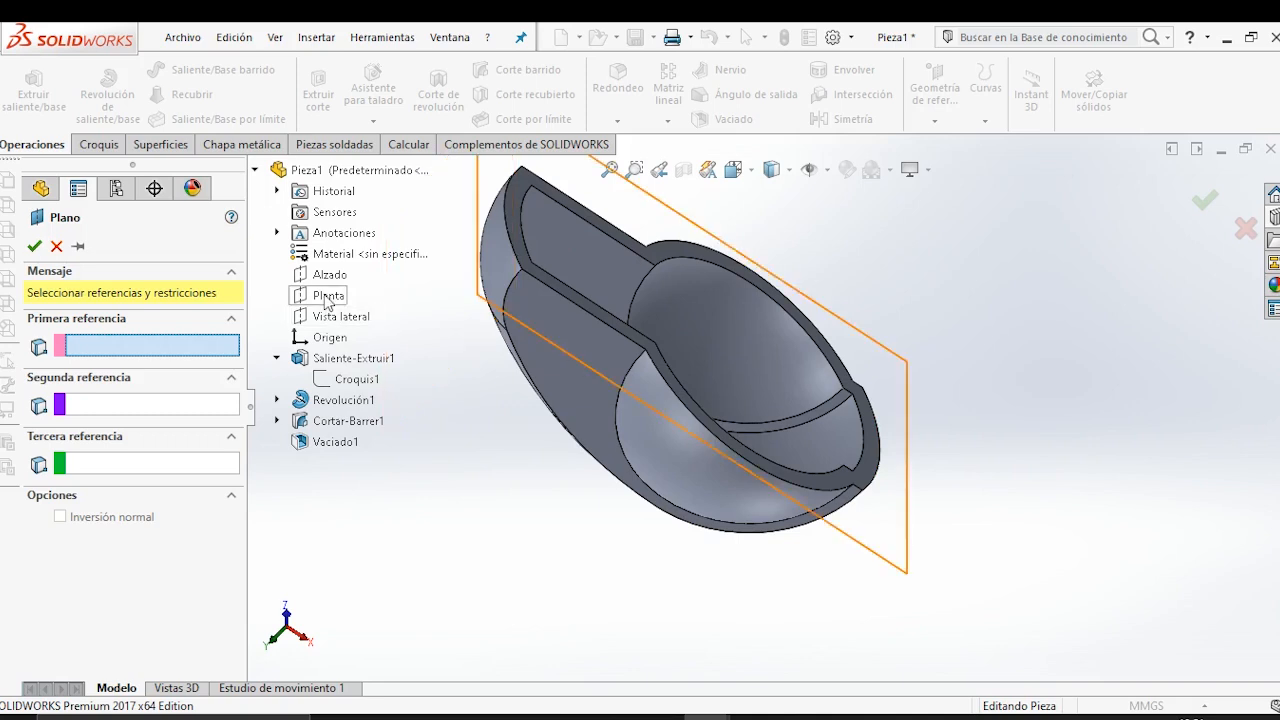
left_click(329, 274)
middle_click_drag(635, 490, 702, 486)
left_click(131, 345)
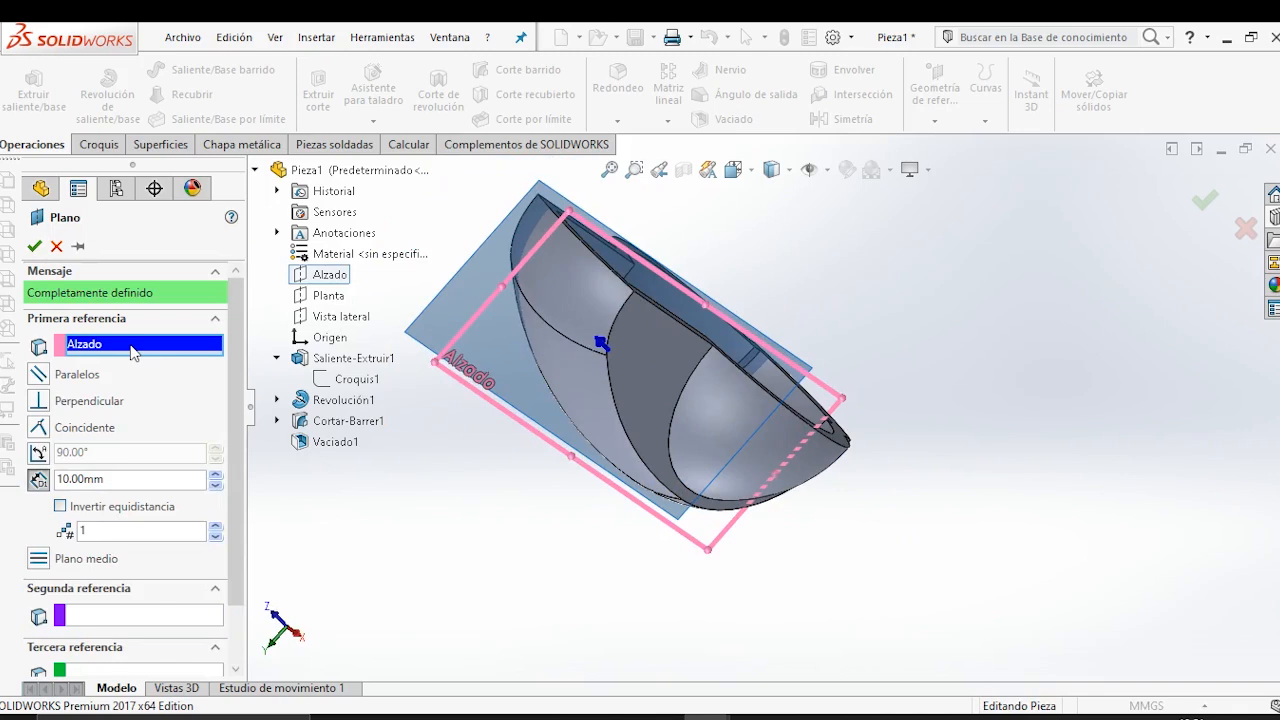
left_click(182, 359)
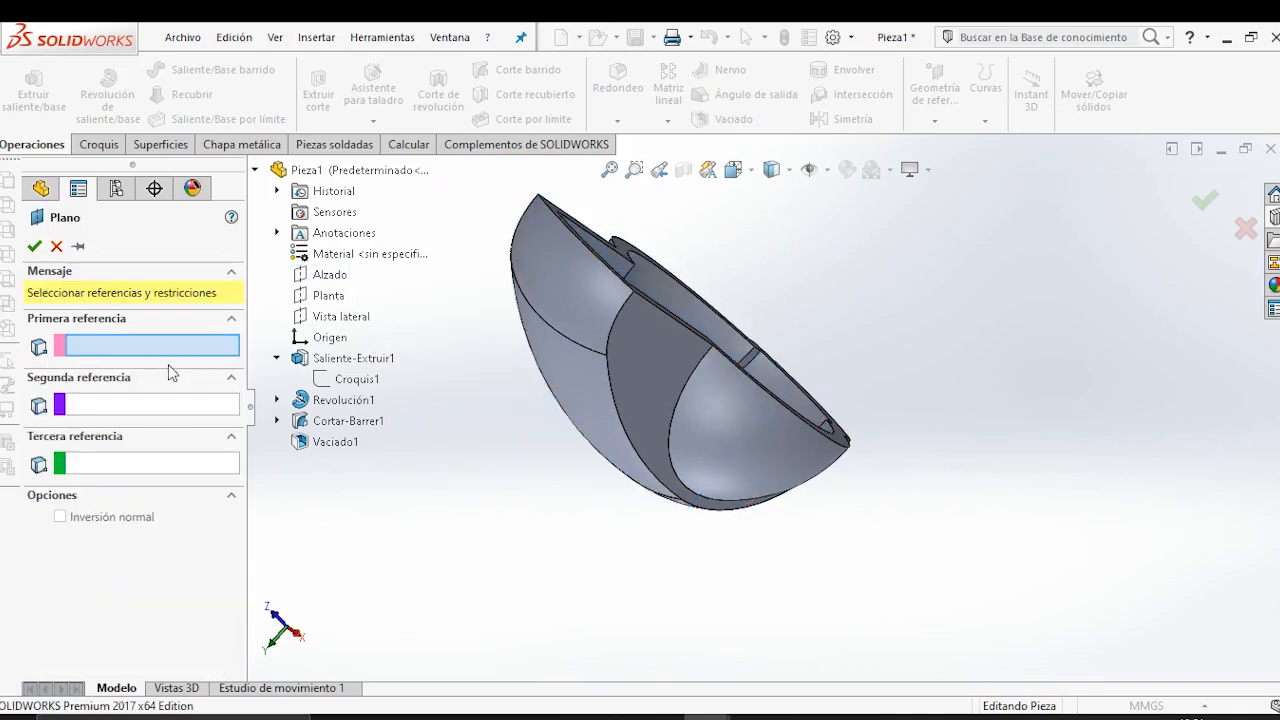
Create the reference plane at a 4 mm offset from Planta, towards the inside of the knob.
left_click(328, 296)
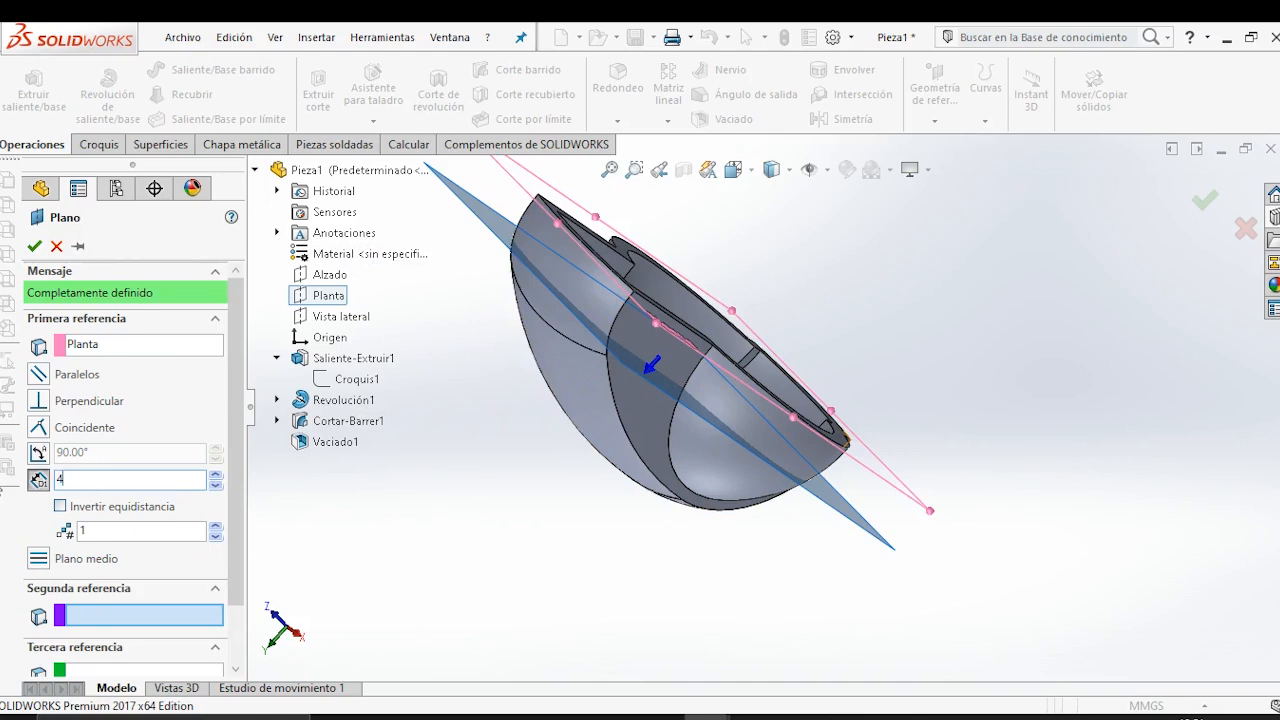
key("Return")
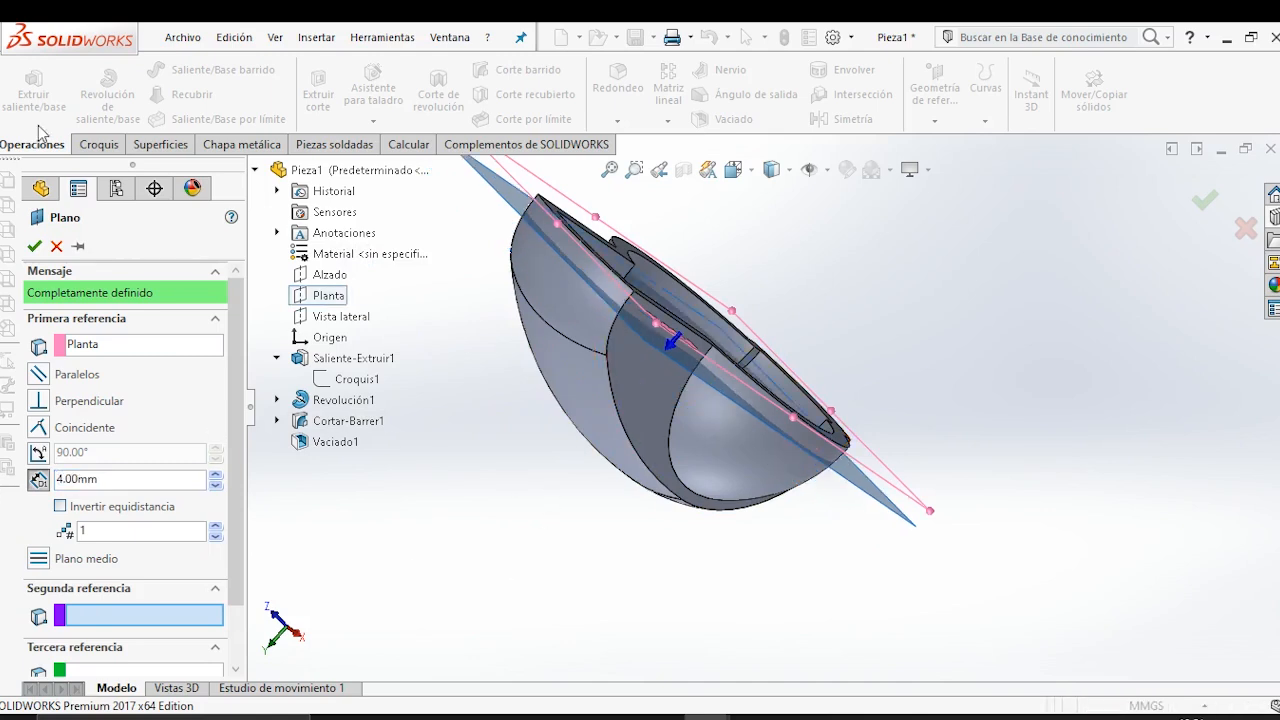
left_click(33, 246)
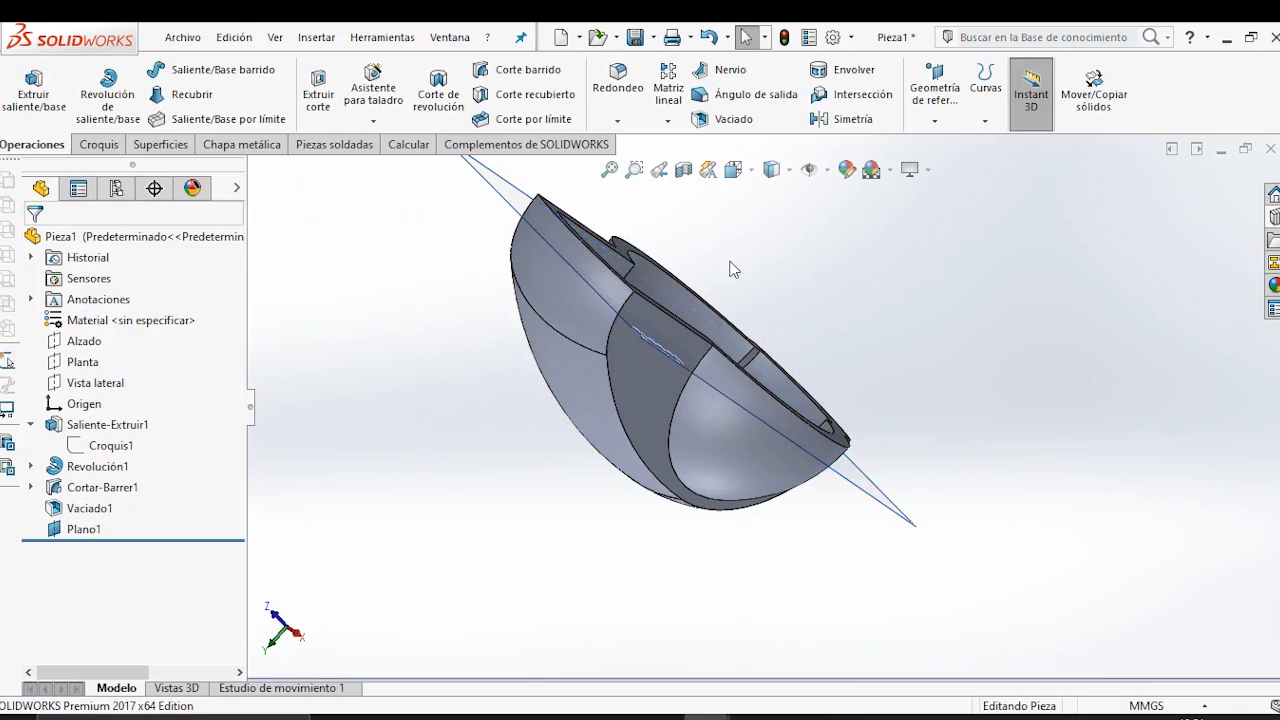
Start a sketch on Plano1 and draw a circle centred on the dome's centre, inside the shelled cavity.
middle_click_drag(731, 266, 987, 462)
left_click(943, 499)
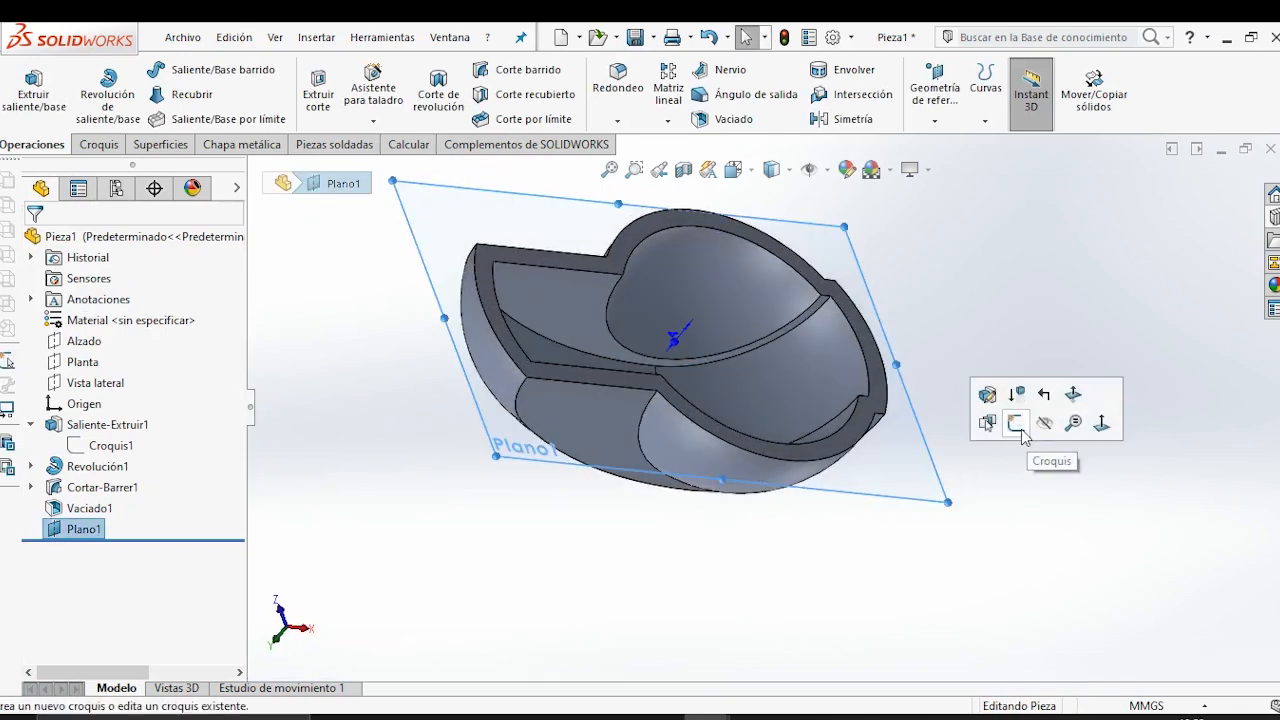
left_click(1015, 423)
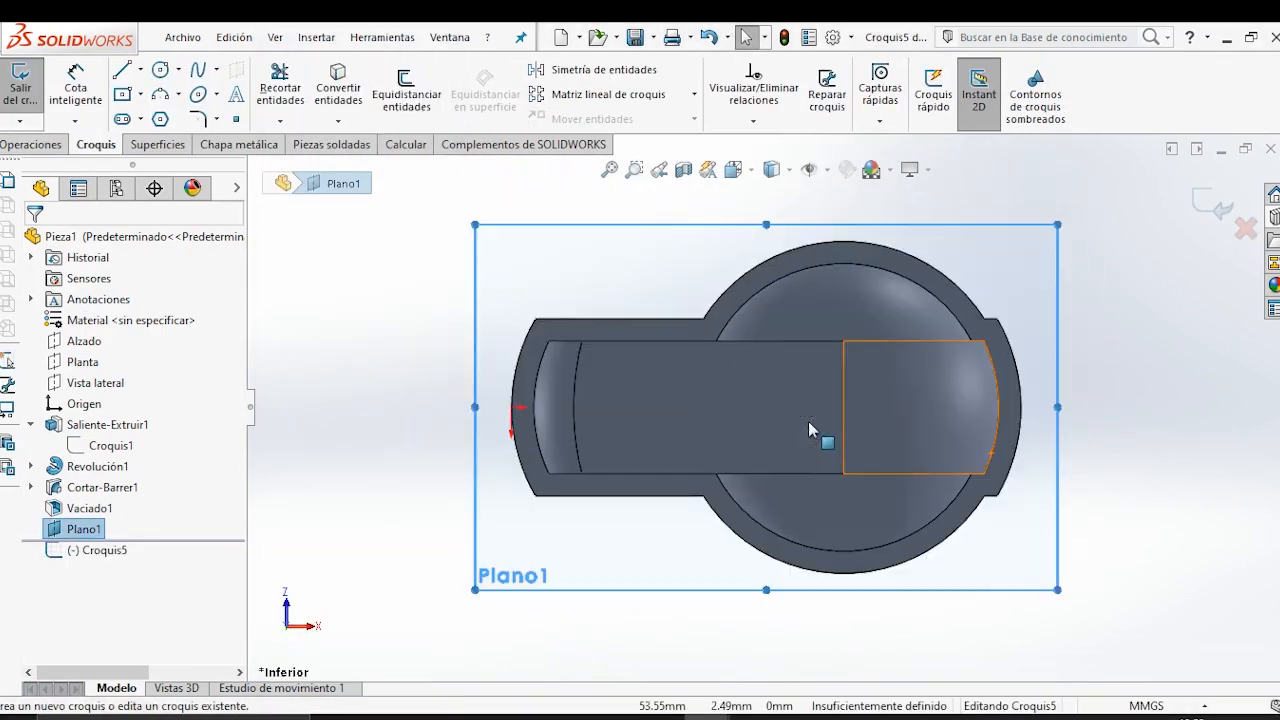
left_click(357, 300)
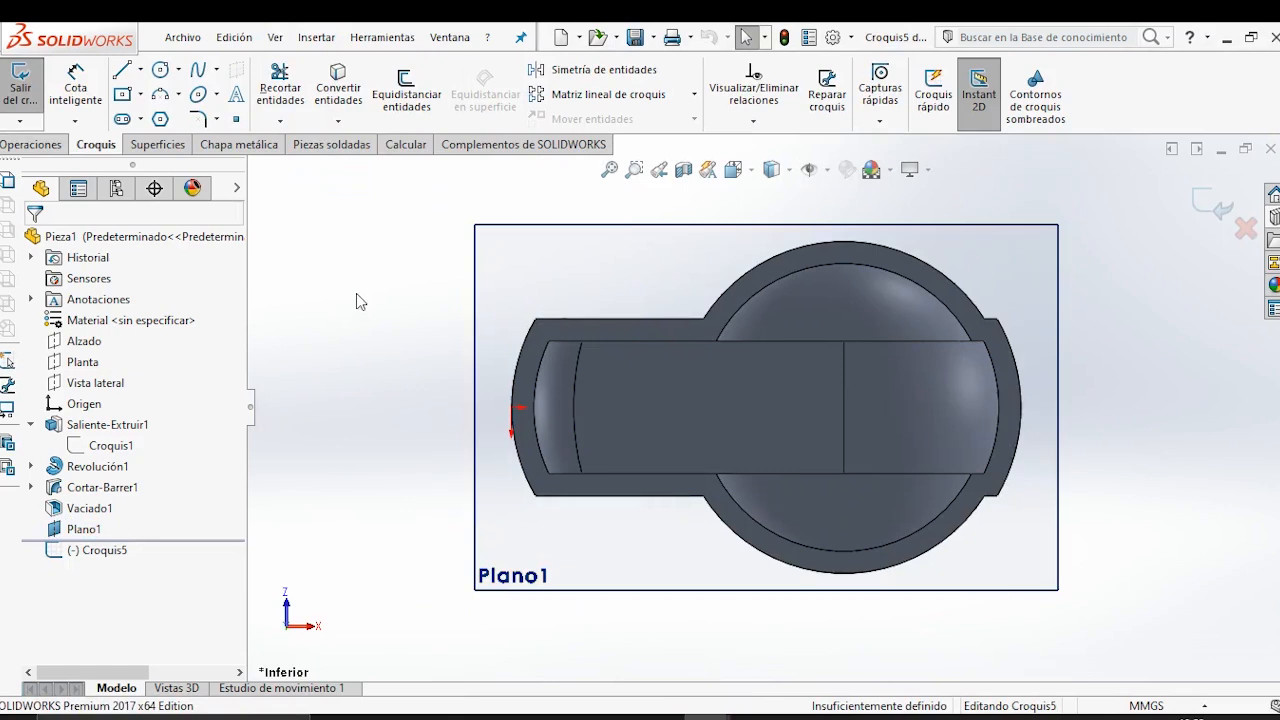
left_click(160, 70)
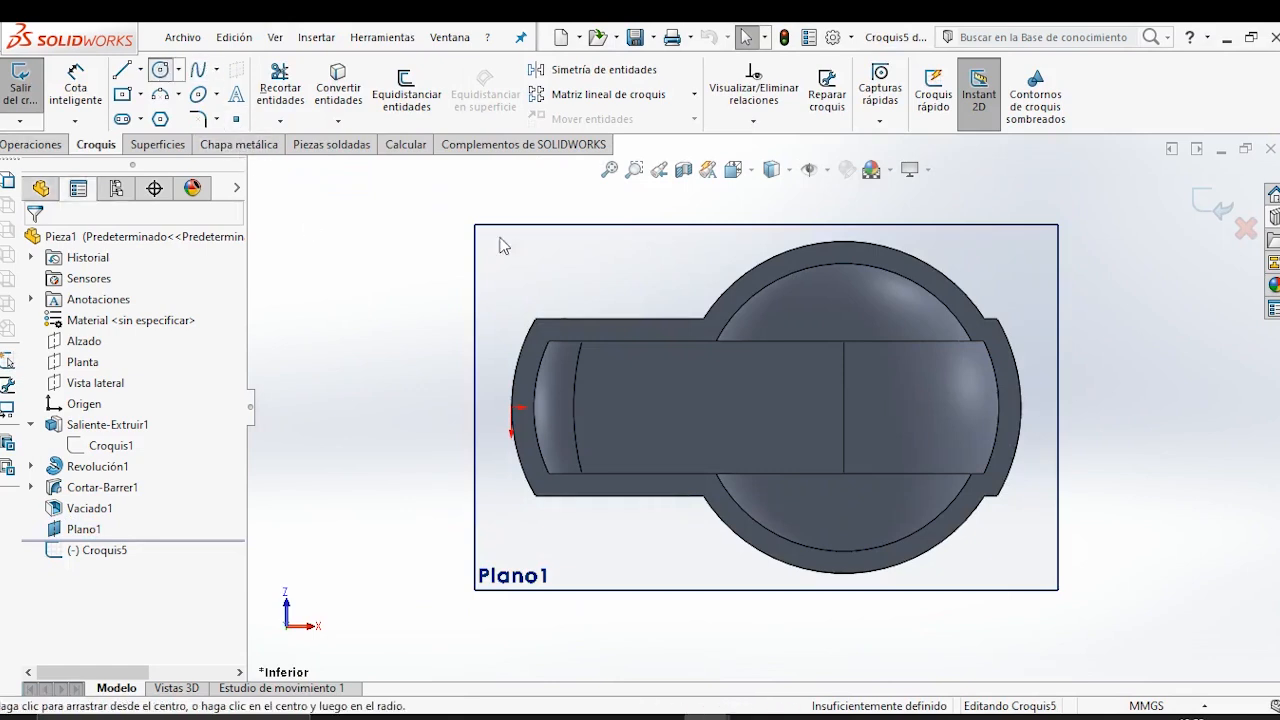
left_click(844, 407)
left_click(774, 407)
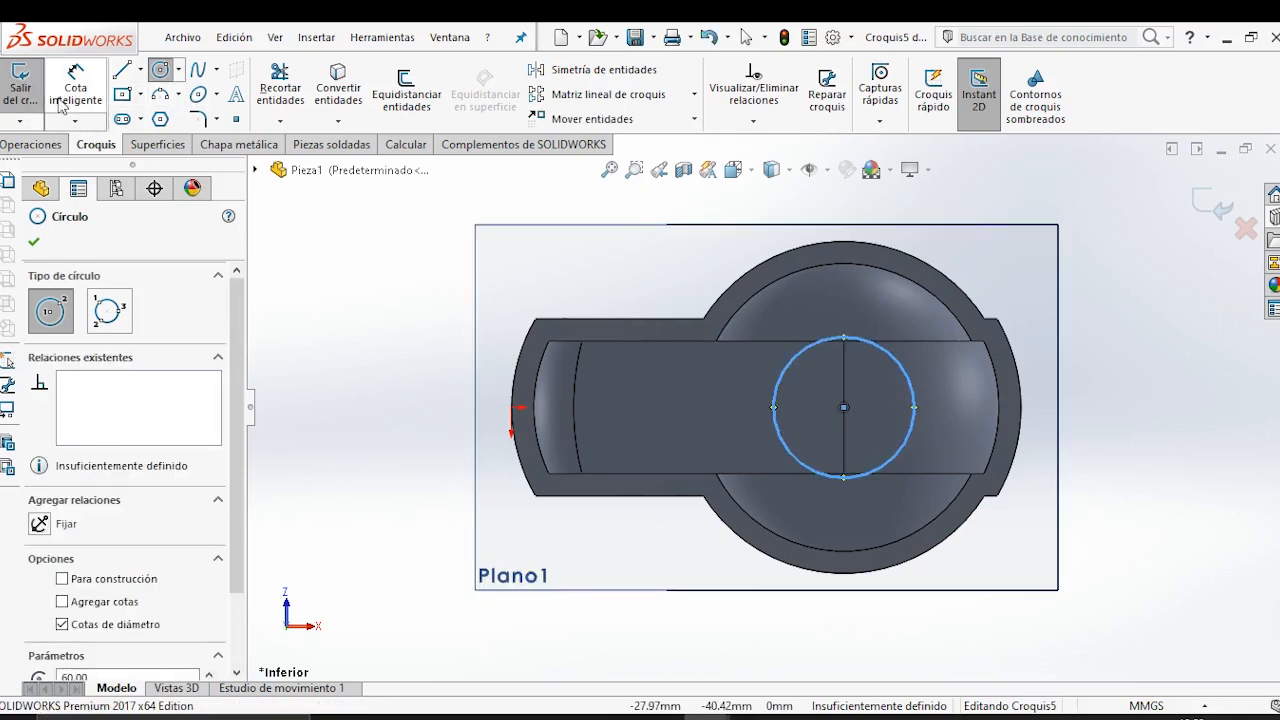
Switch to the Model-Mania-2006-Phase-12.jpg drawing and check the central hub's diameter and wall thickness.
mouse_move(753, 716)
left_click(668, 580)
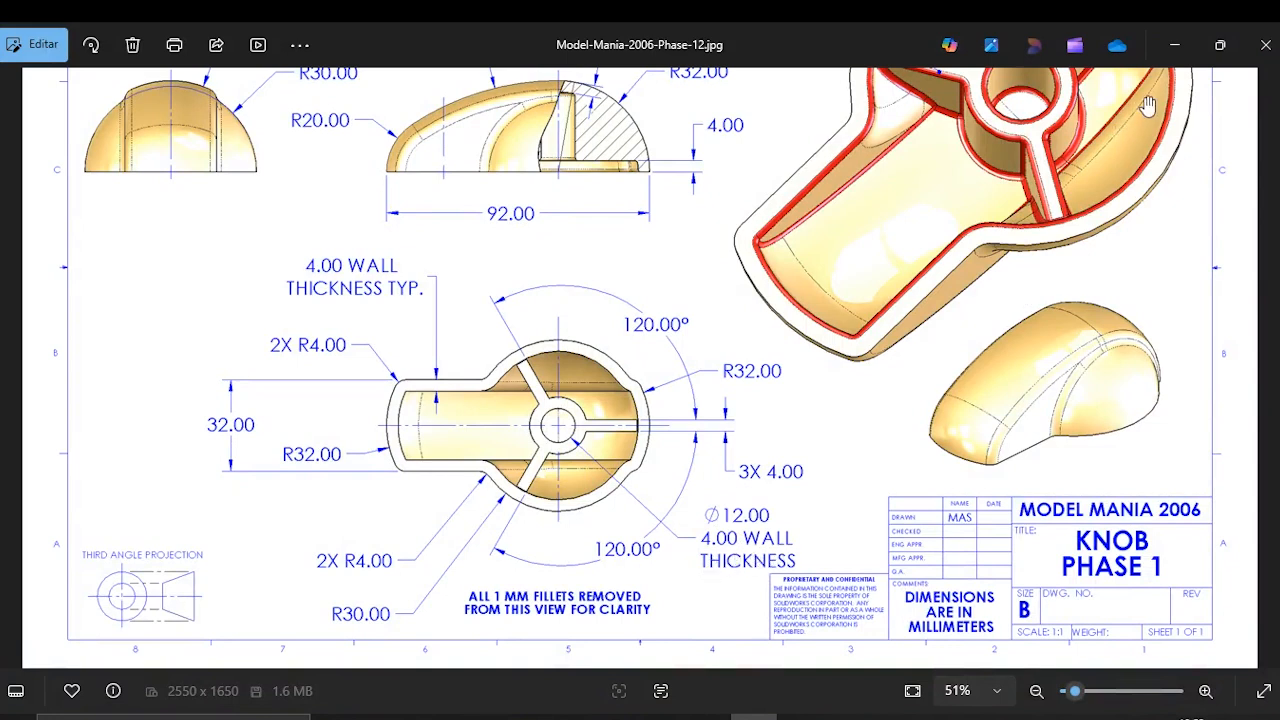
Return to SOLIDWORKS and draw a second, larger circle about 36 mm in diameter, concentric with the first one.
left_click(1177, 45)
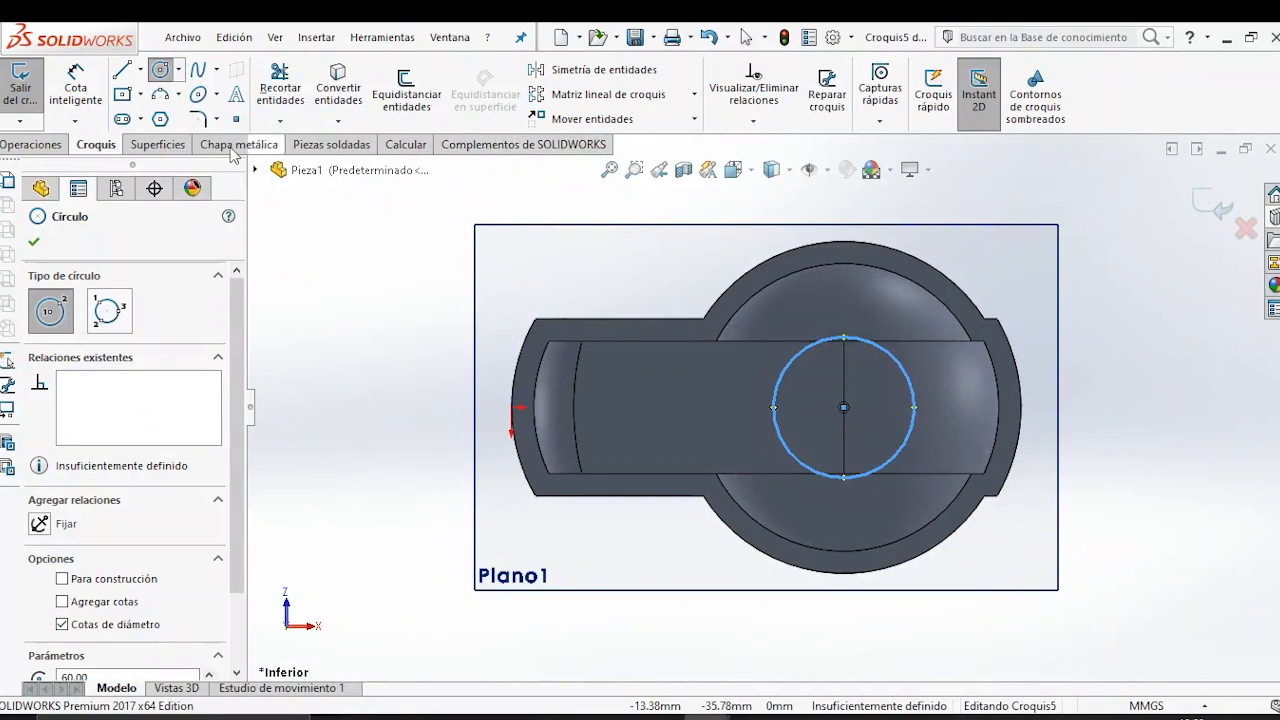
left_click(844, 407)
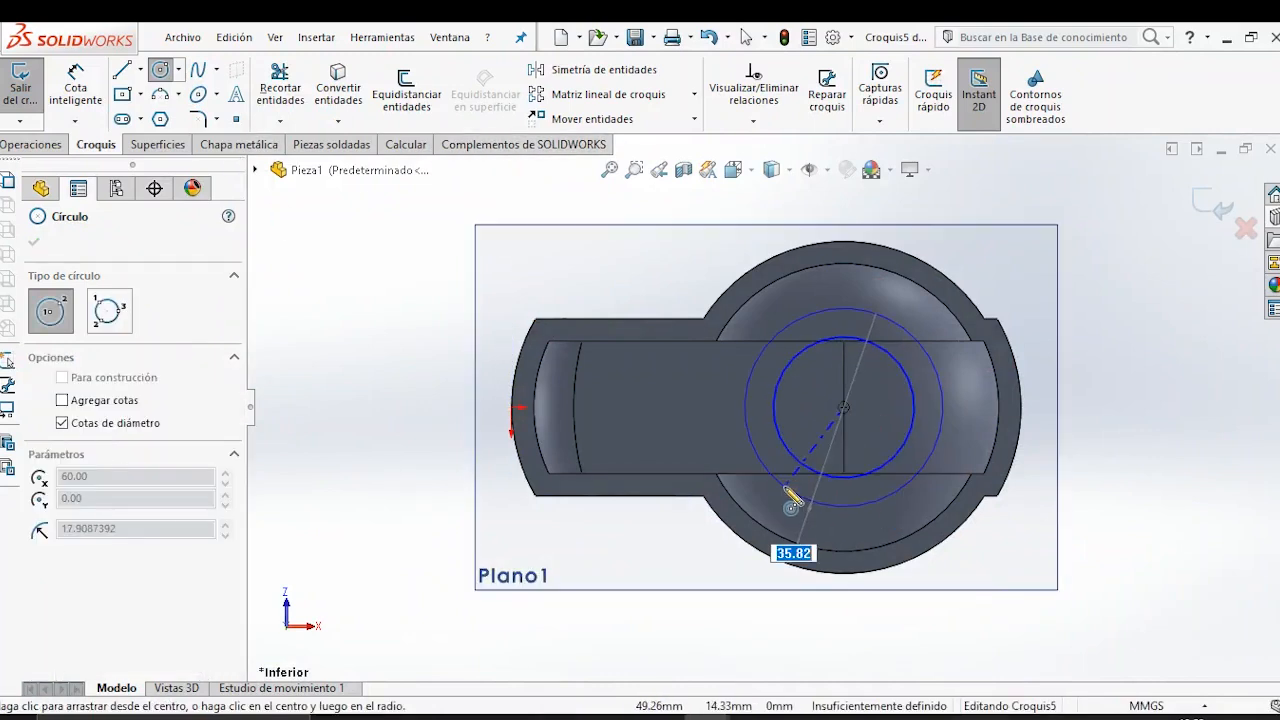
left_click(776, 482)
key("Escape")
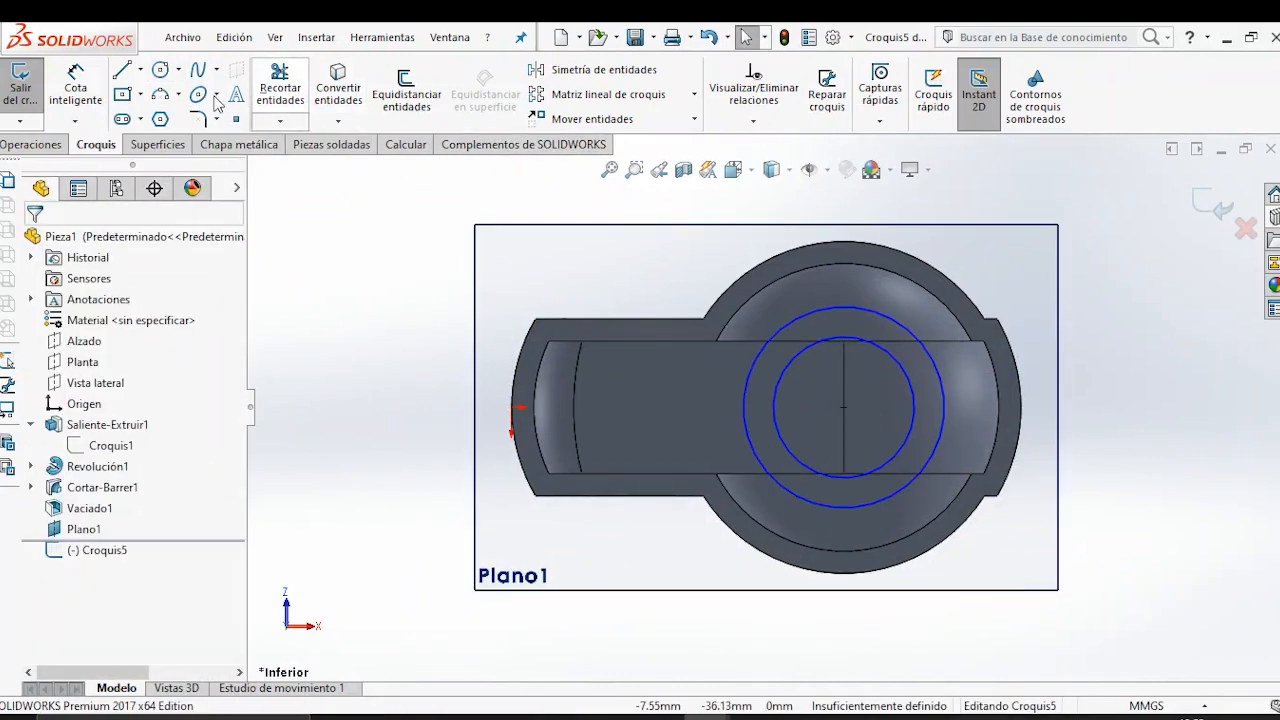
Dimension the inner circle's diameter to 12 mm and the outer circle's diameter to 20 mm.
left_click(97, 103)
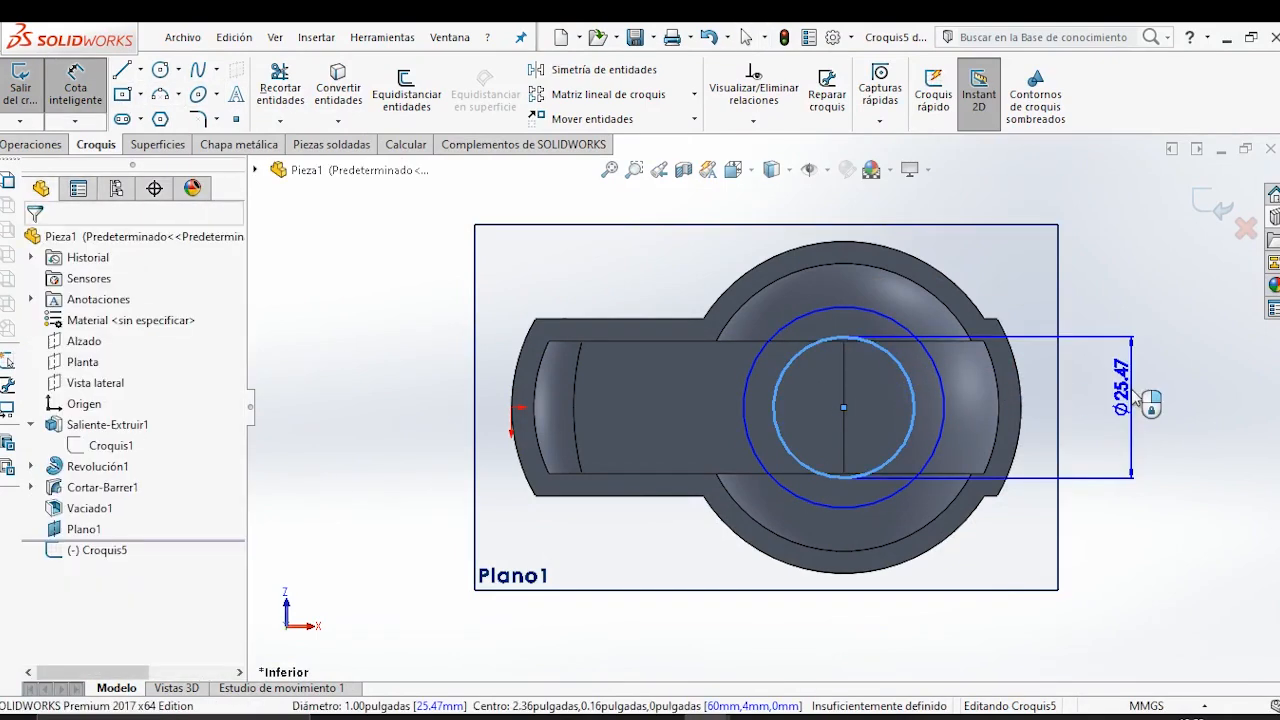
left_click(1060, 395)
type("12")
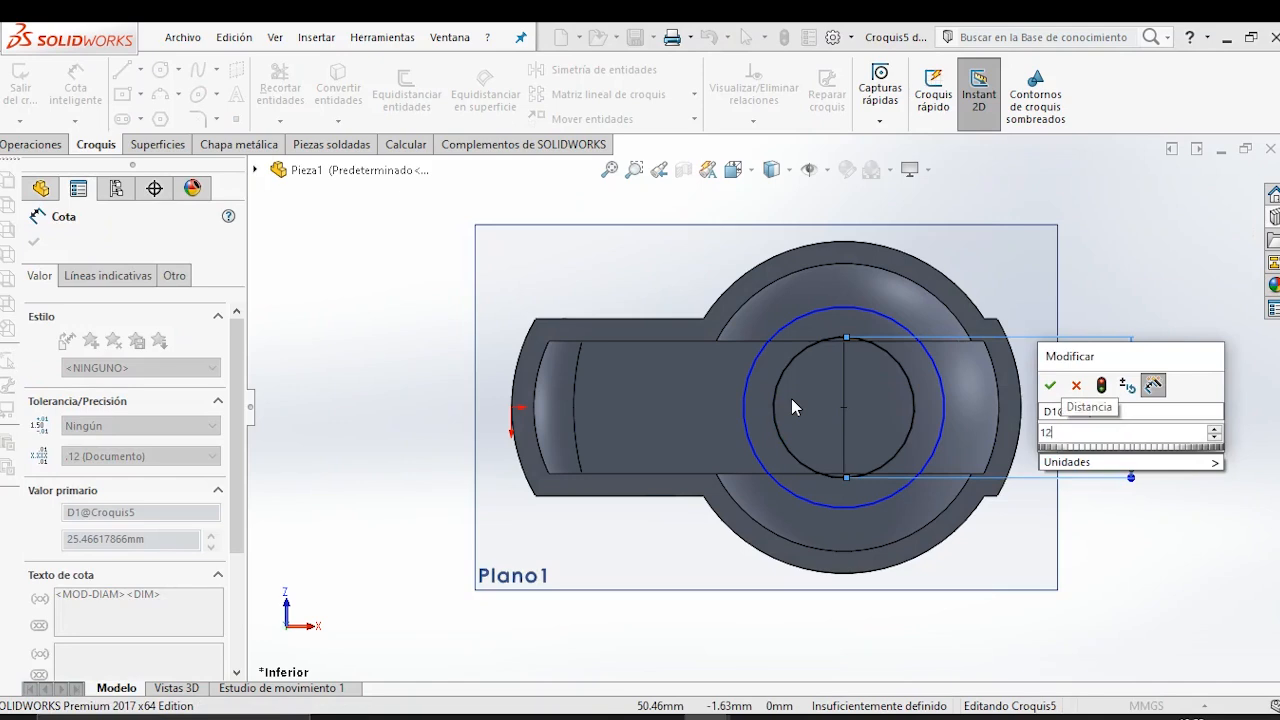
key("Return")
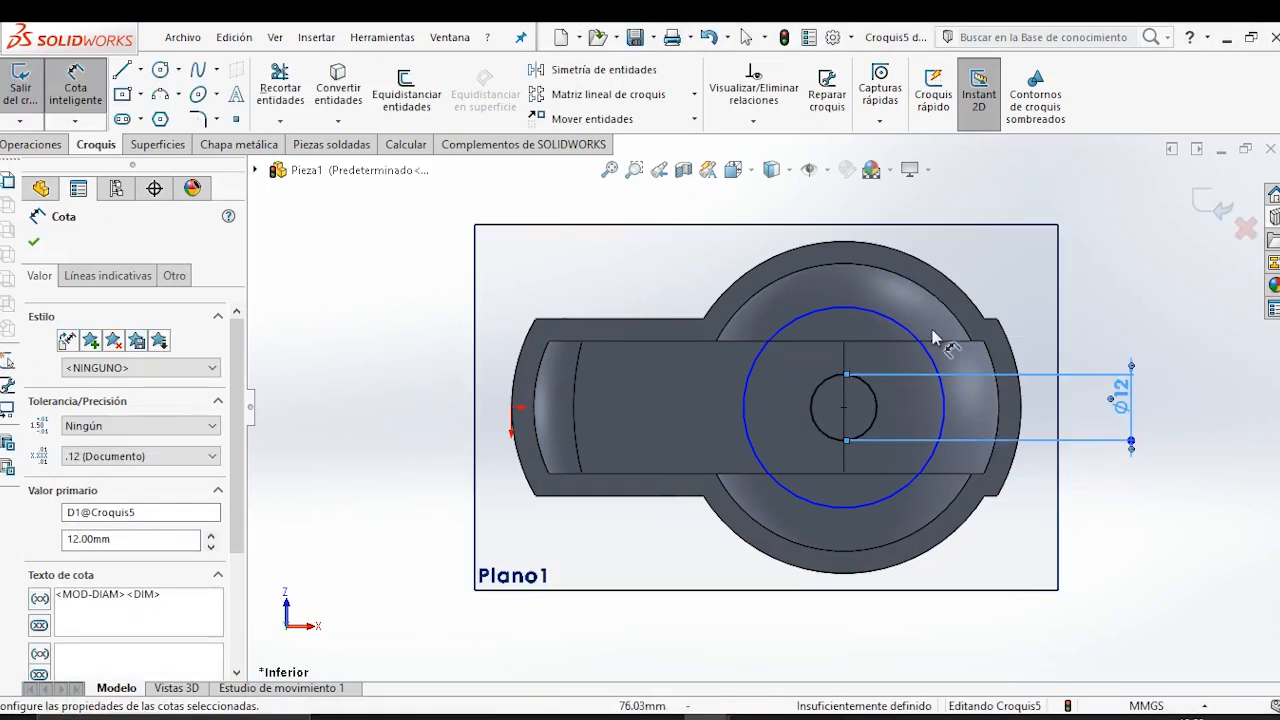
left_click(921, 337)
left_click(1115, 320)
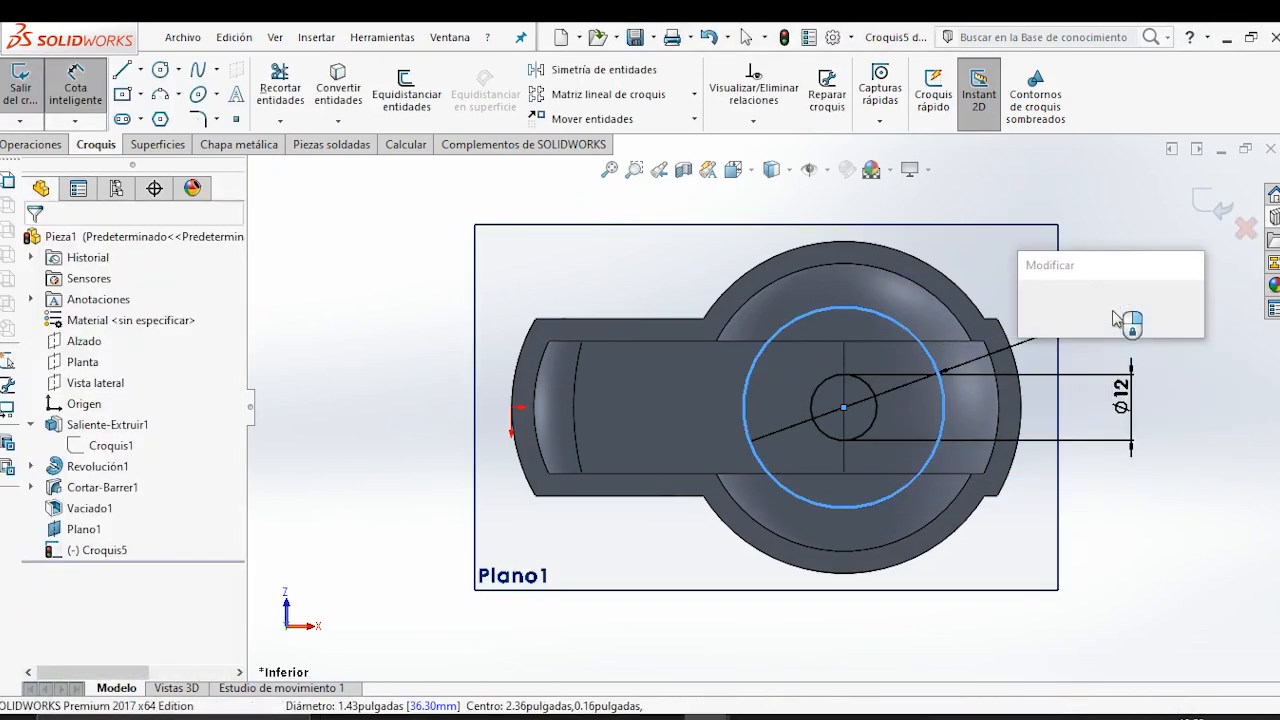
type("20")
key("Return")
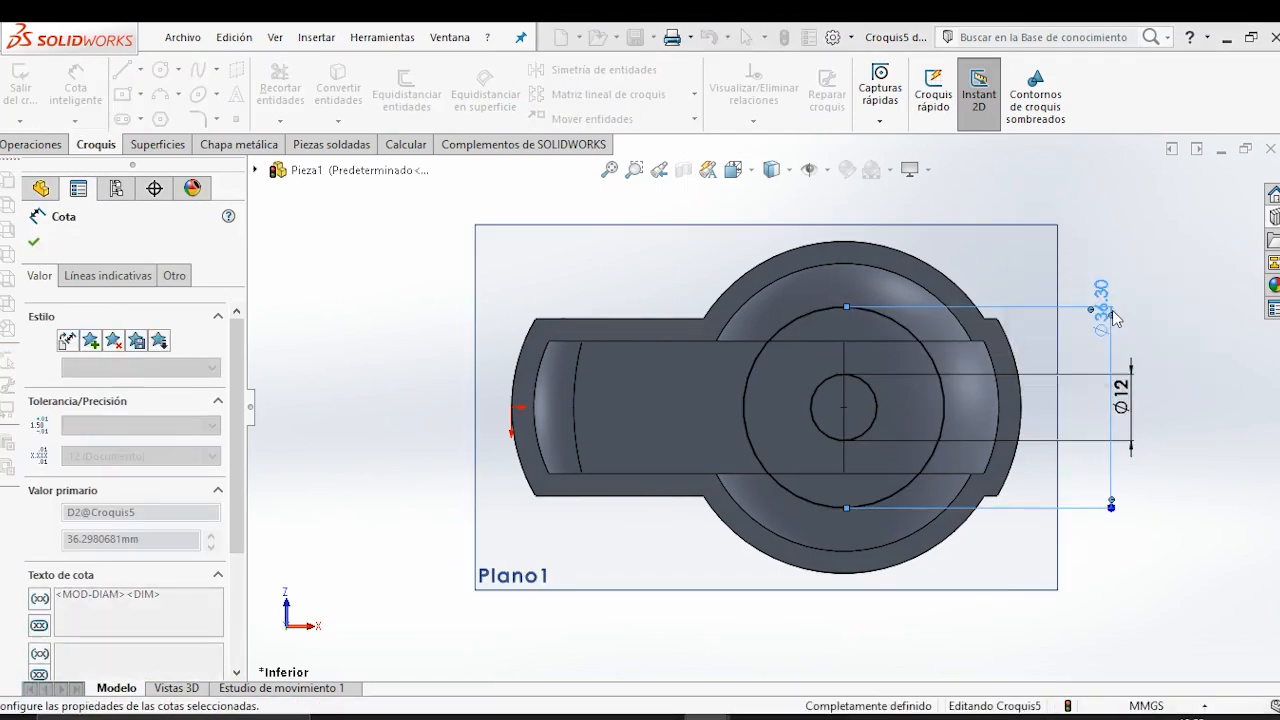
Extrude the ring profile as a boss with the end condition Hasta el siguiente.
left_click(33, 144)
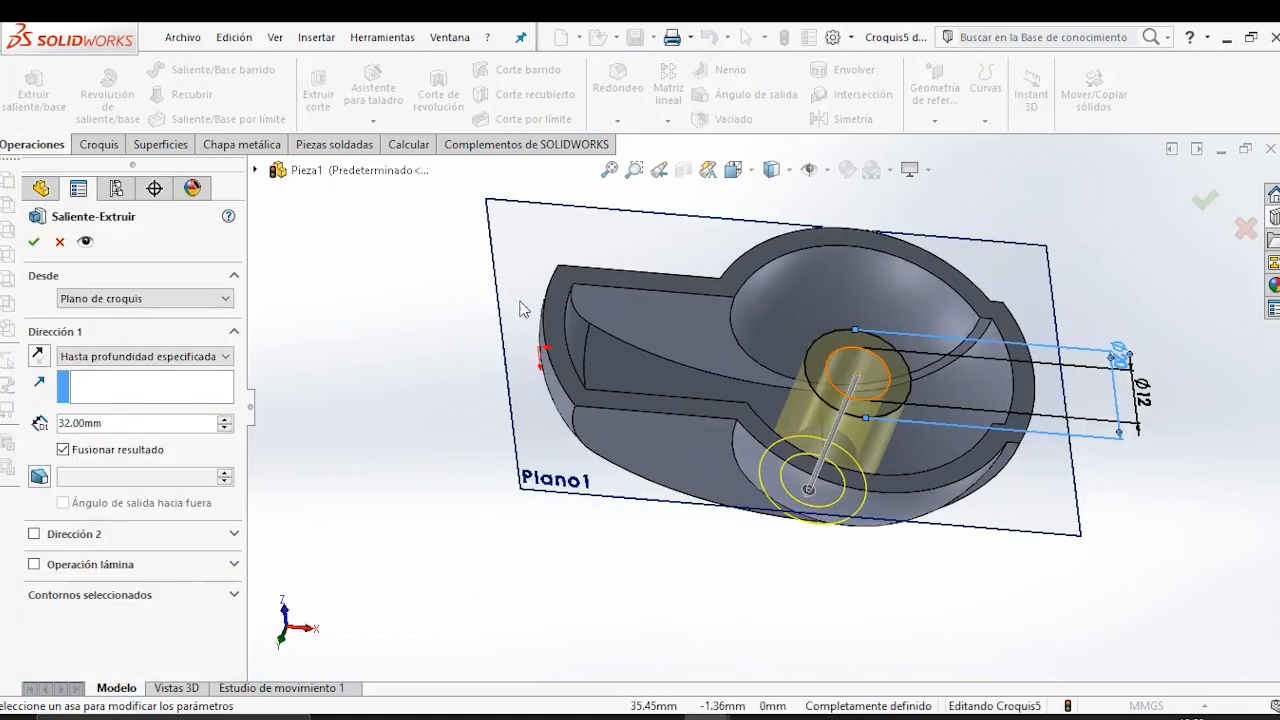
left_click(148, 360)
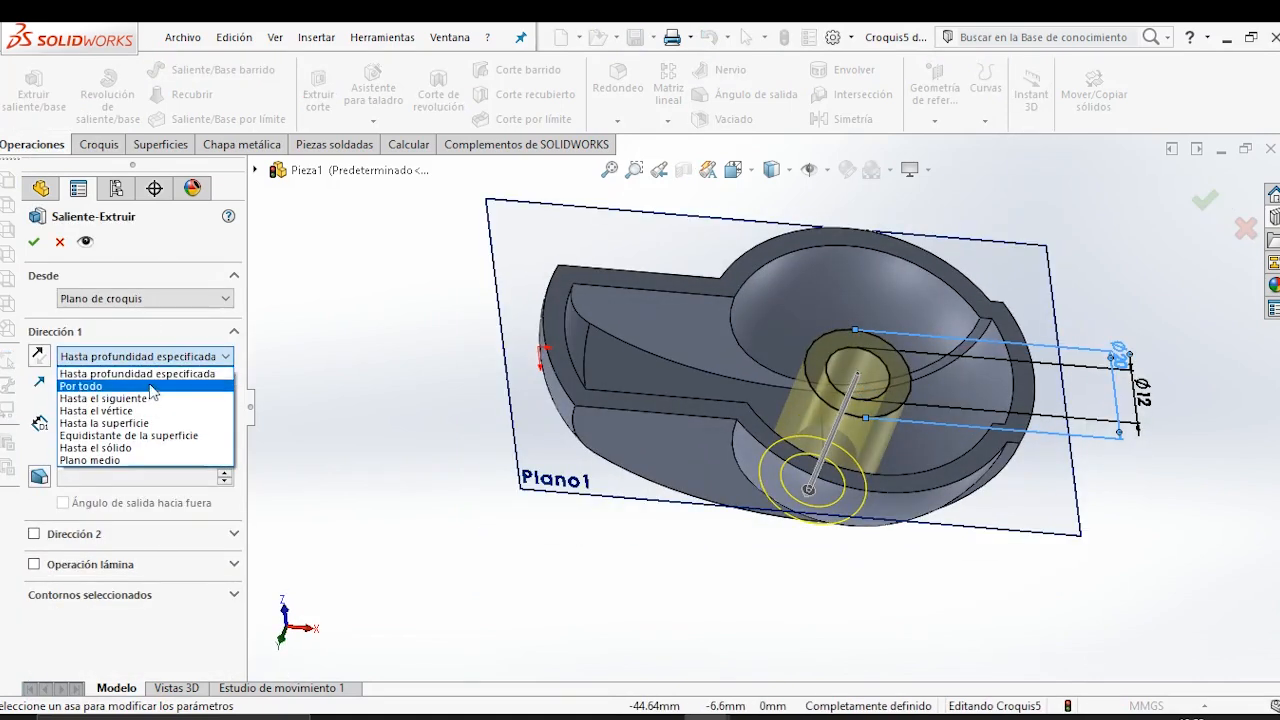
left_click(155, 398)
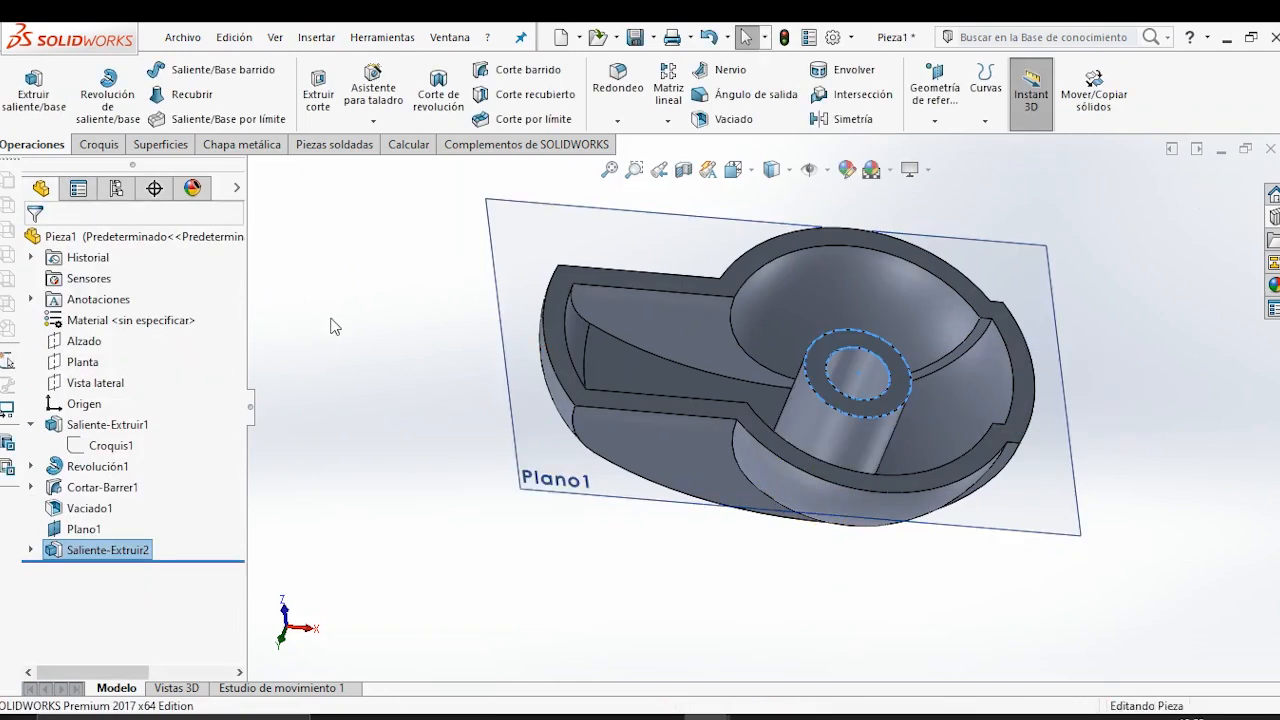
Start a sketch on the hub's annular end face and draw a horizontal line from the hub's outer edge to the end wall opposite the handle.
middle_click_drag(794, 380, 785, 465)
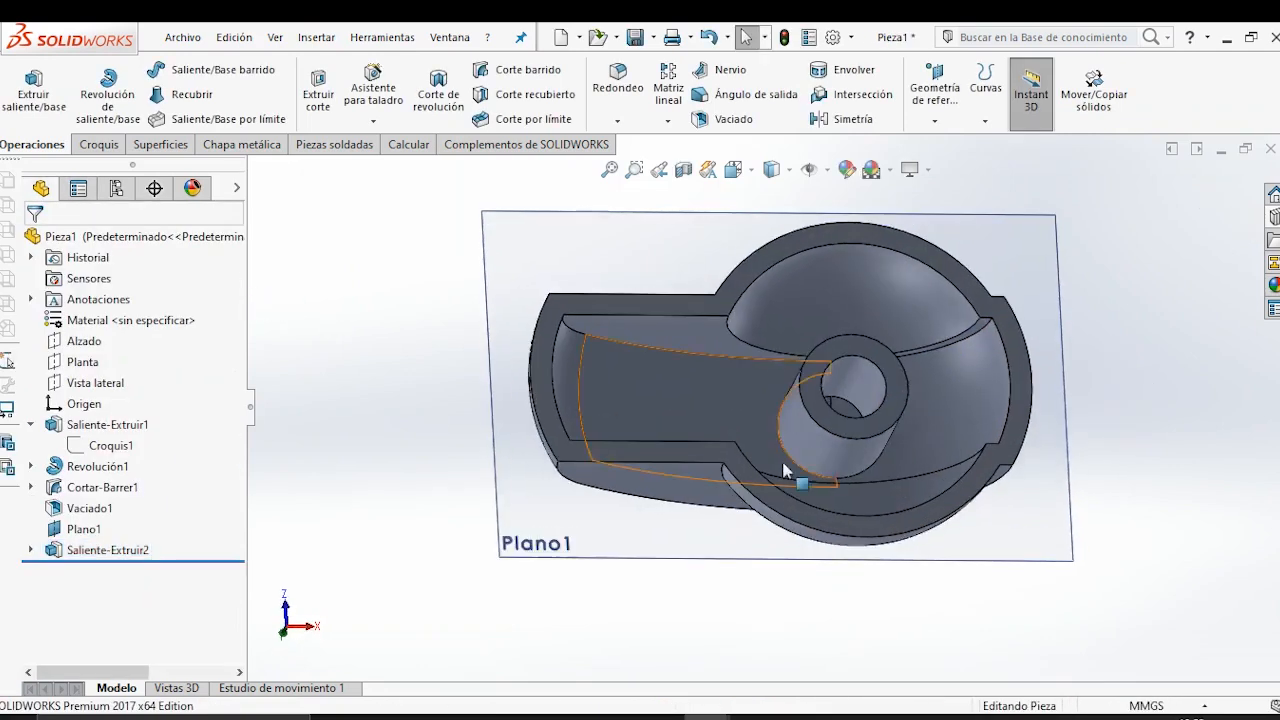
left_click(903, 391)
left_click(987, 336)
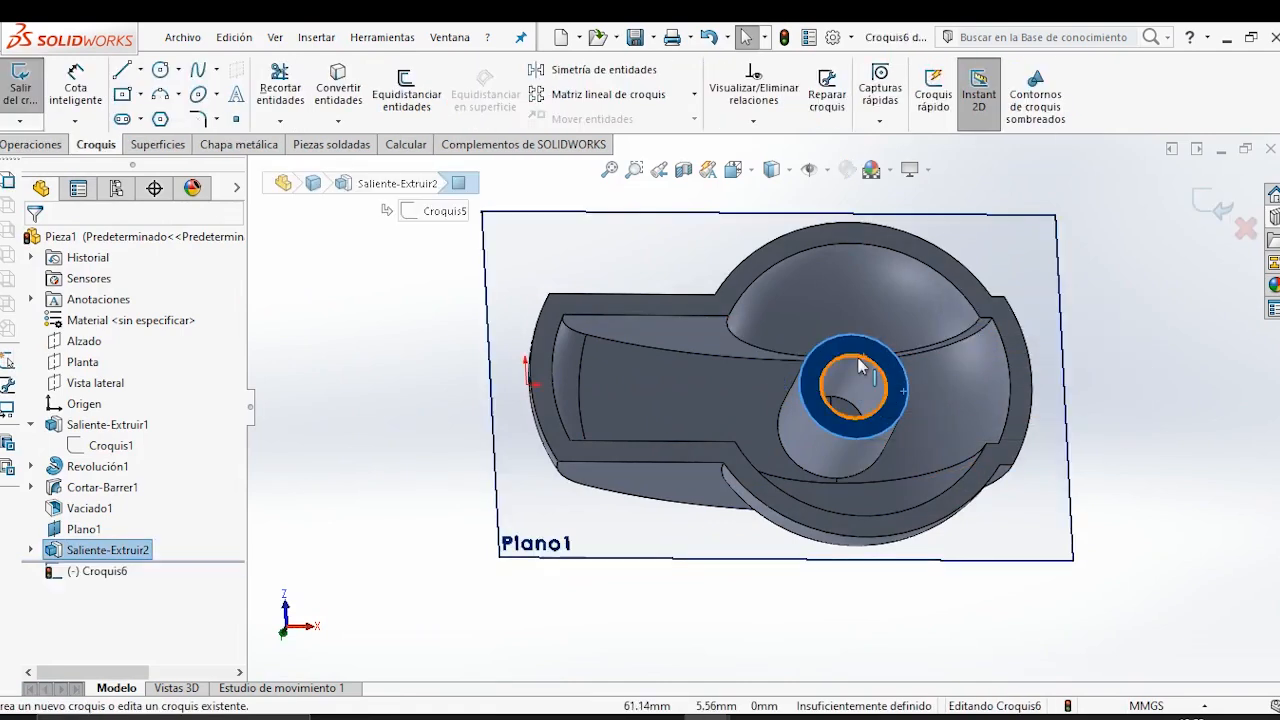
key("space")
left_click(838, 431)
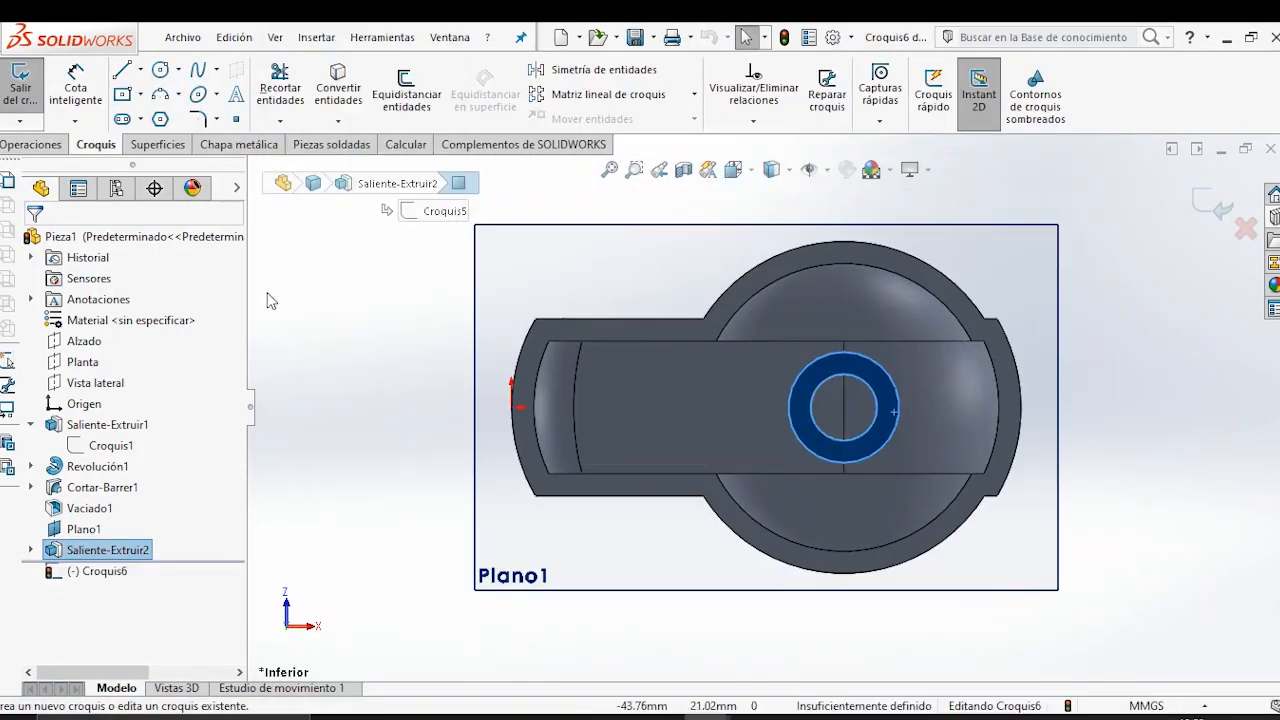
left_click(122, 71)
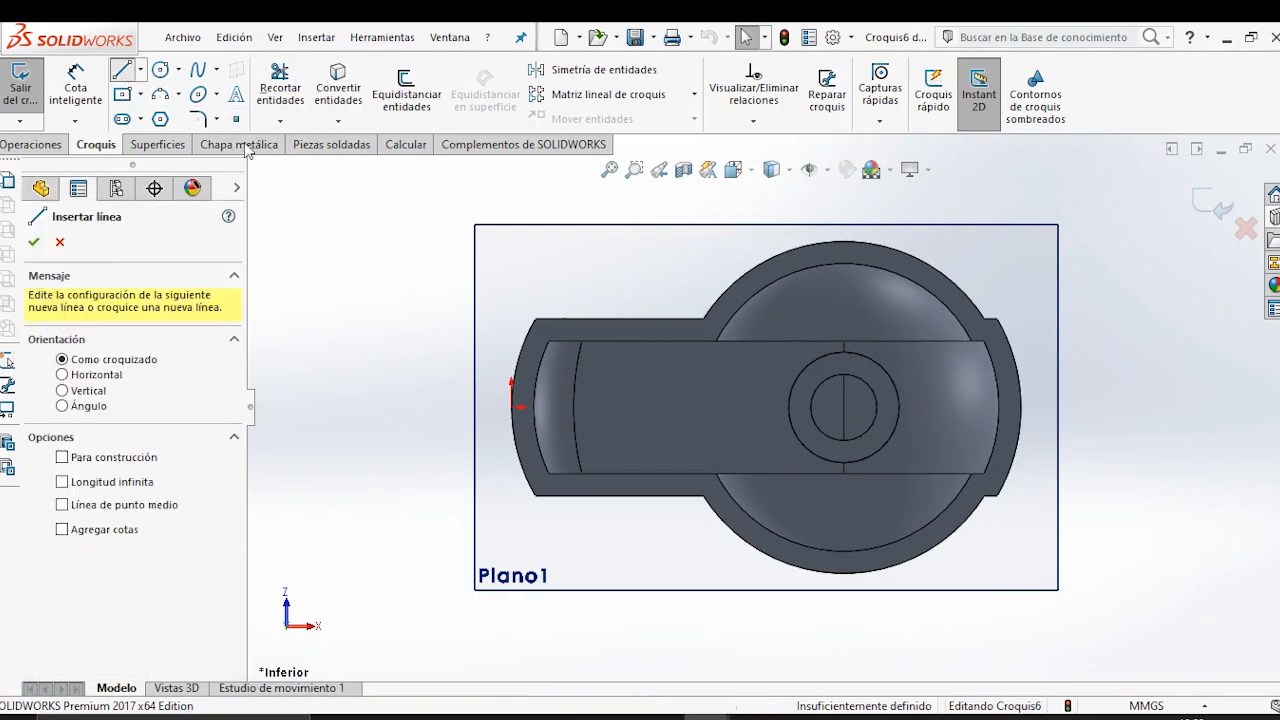
left_click(899, 407)
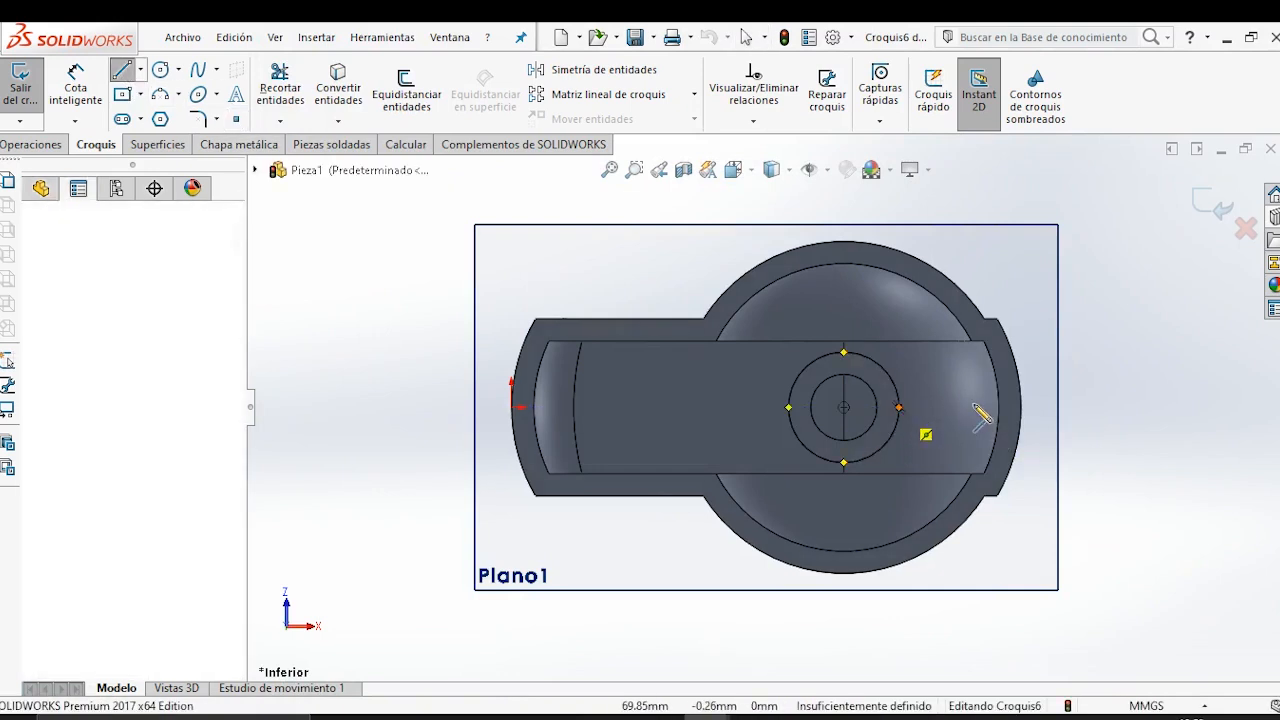
left_click(998, 407)
key("Escape")
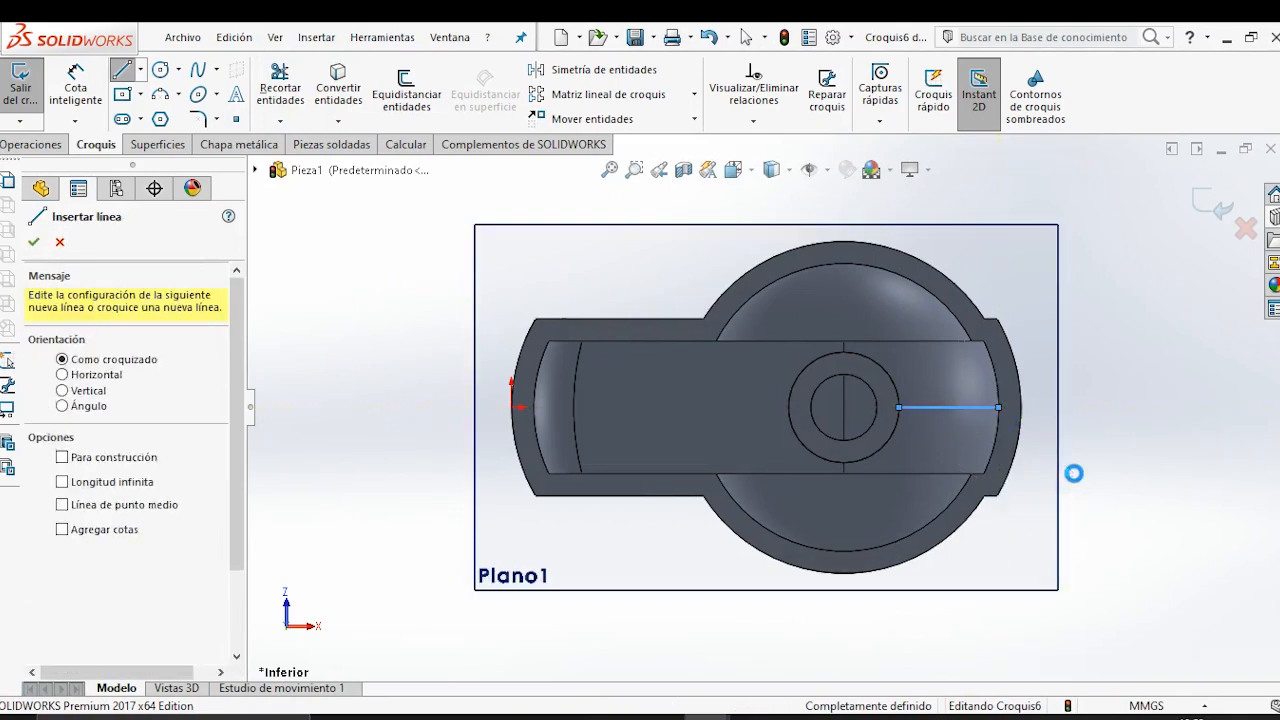
key("Escape")
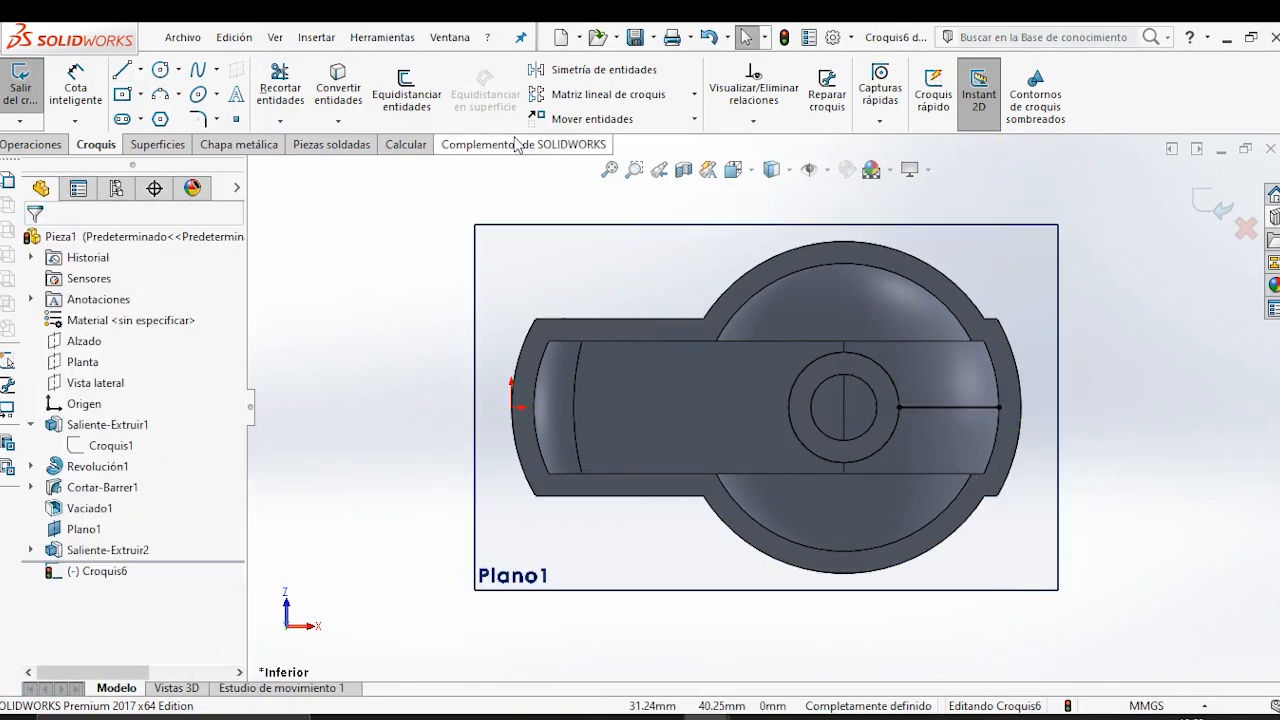
Set up a circular sketch pattern of the line with 3 instances over 360°, using the hub's bore edge as centre reference.
left_click(694, 94)
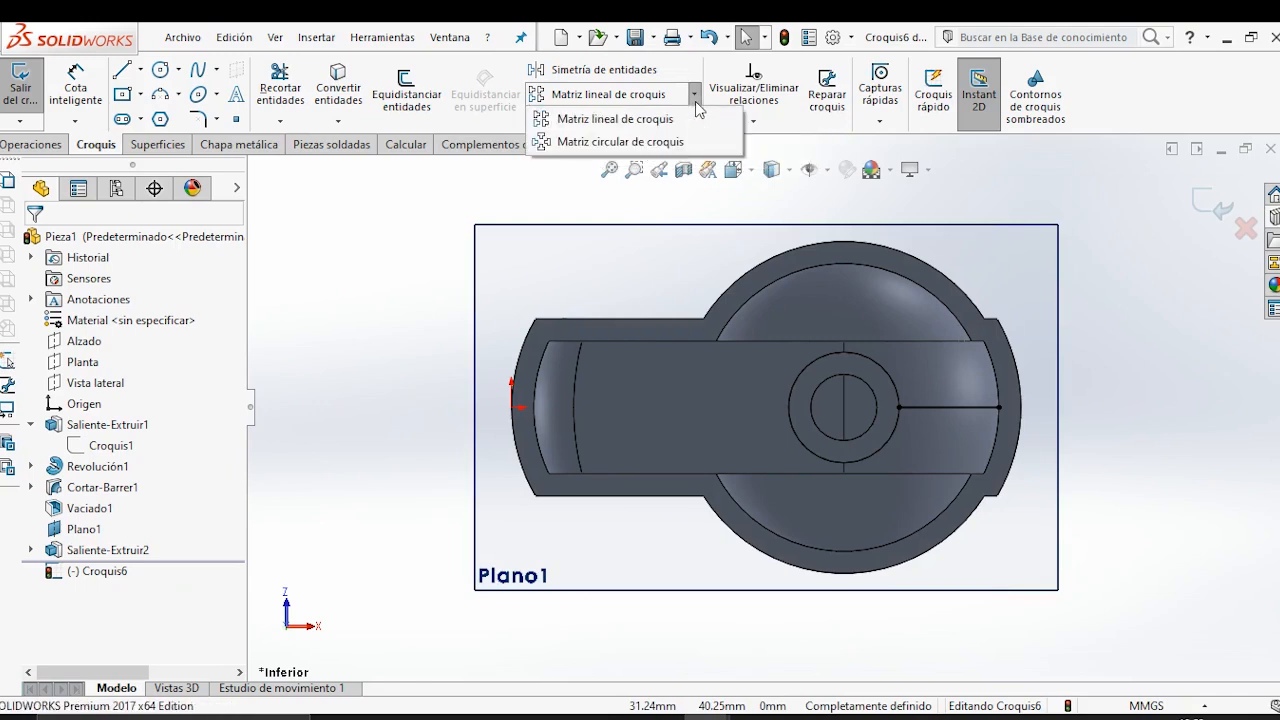
left_click(650, 141)
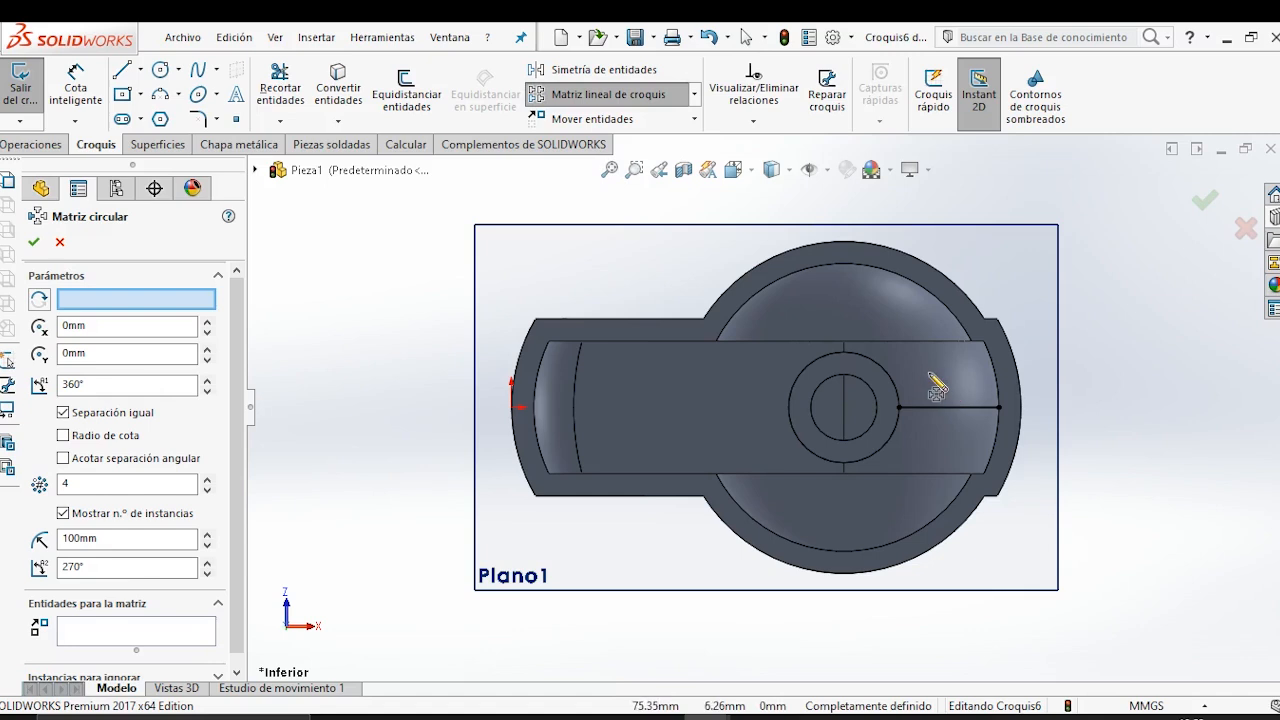
middle_click_drag(871, 449, 855, 360)
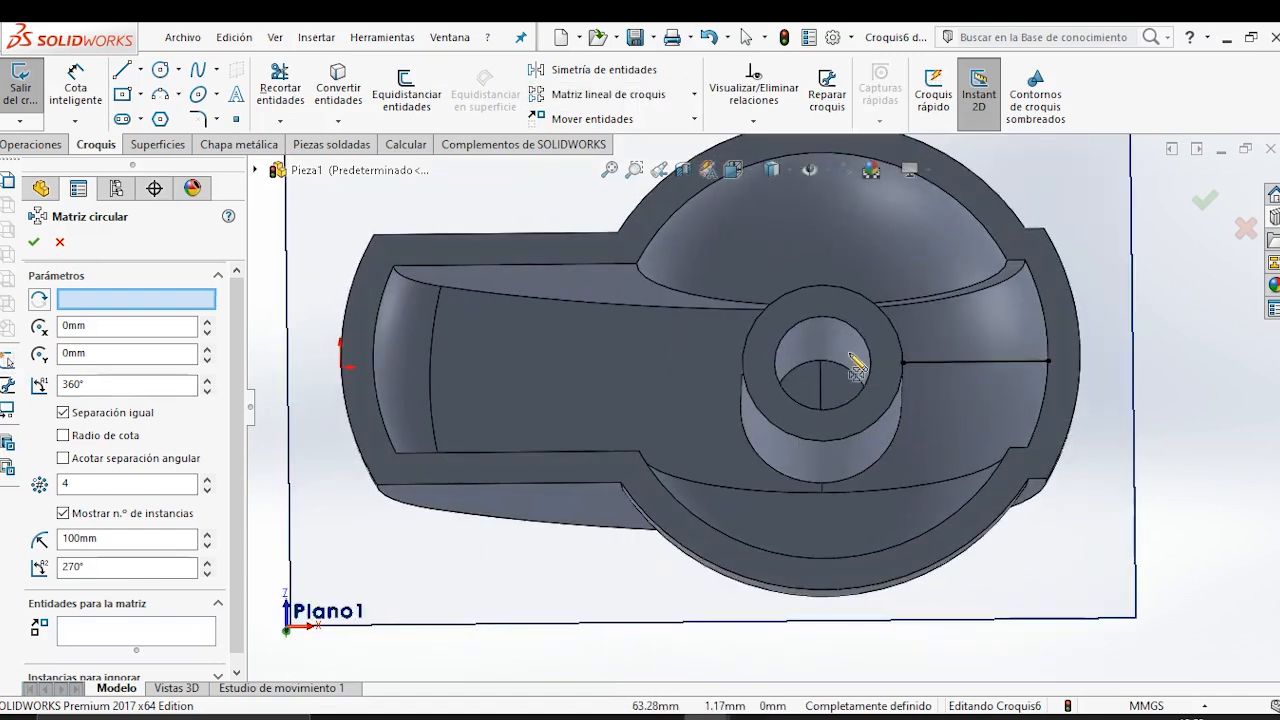
left_click(815, 324)
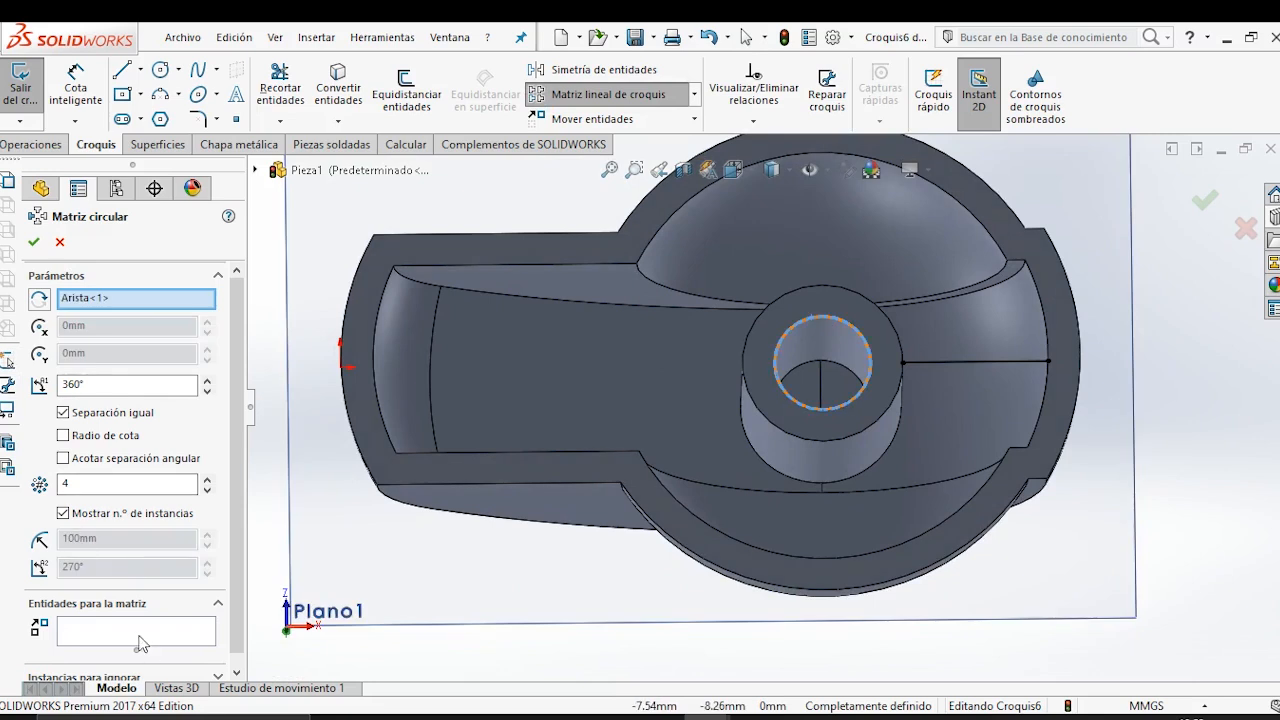
left_click(141, 643)
left_click(964, 364)
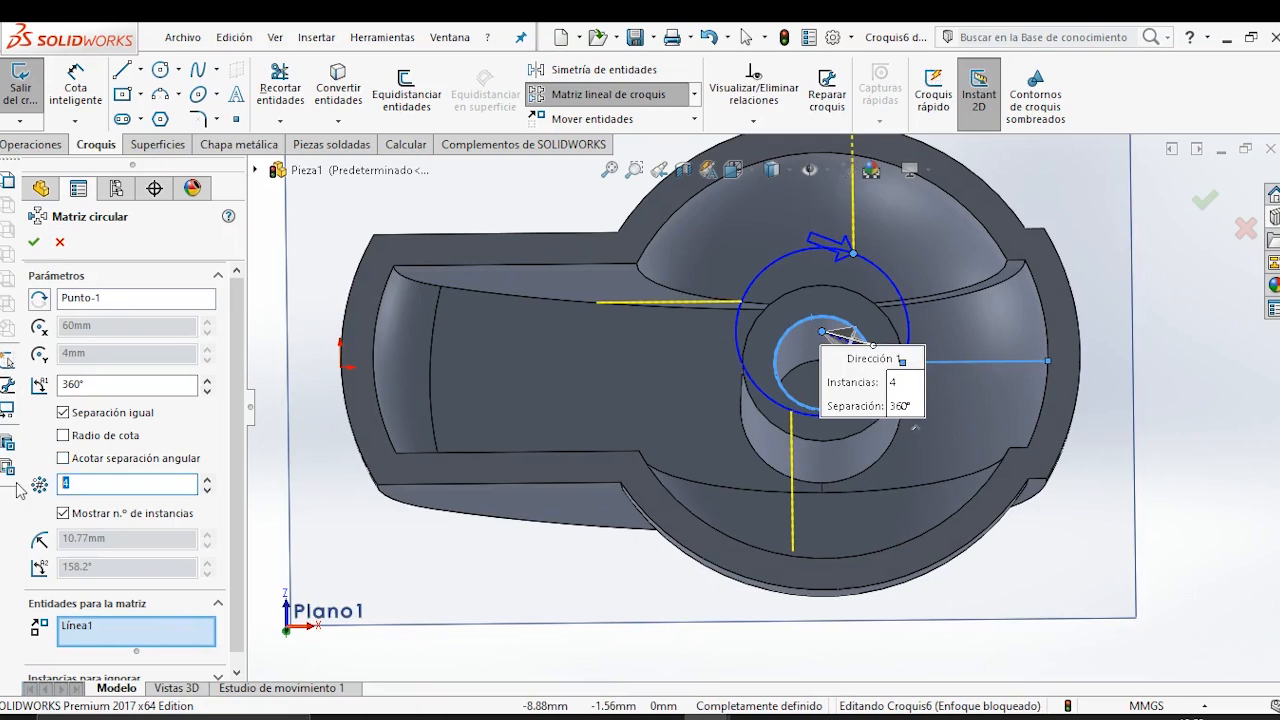
type("3")
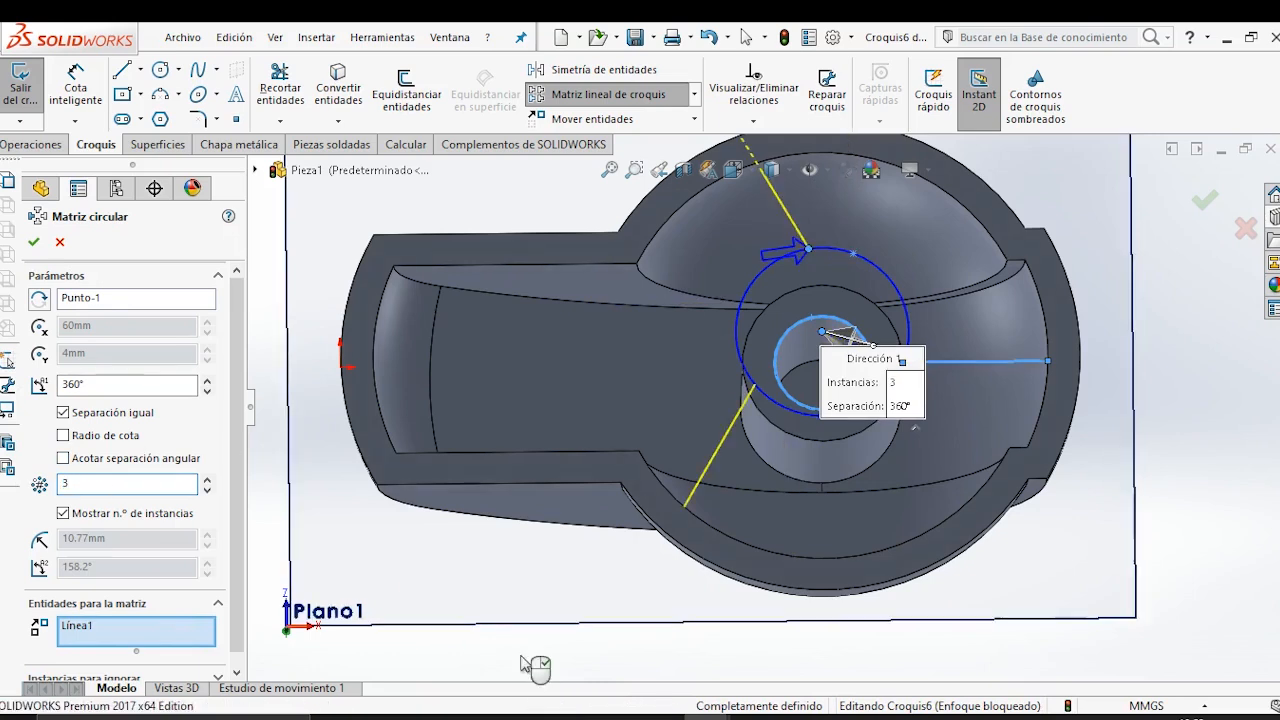
Replace the circular pattern's centre reference with the hub's outer circular edge and complete the pattern.
scroll(651, 365, "up", 3)
middle_click_drag(651, 366, 700, 450)
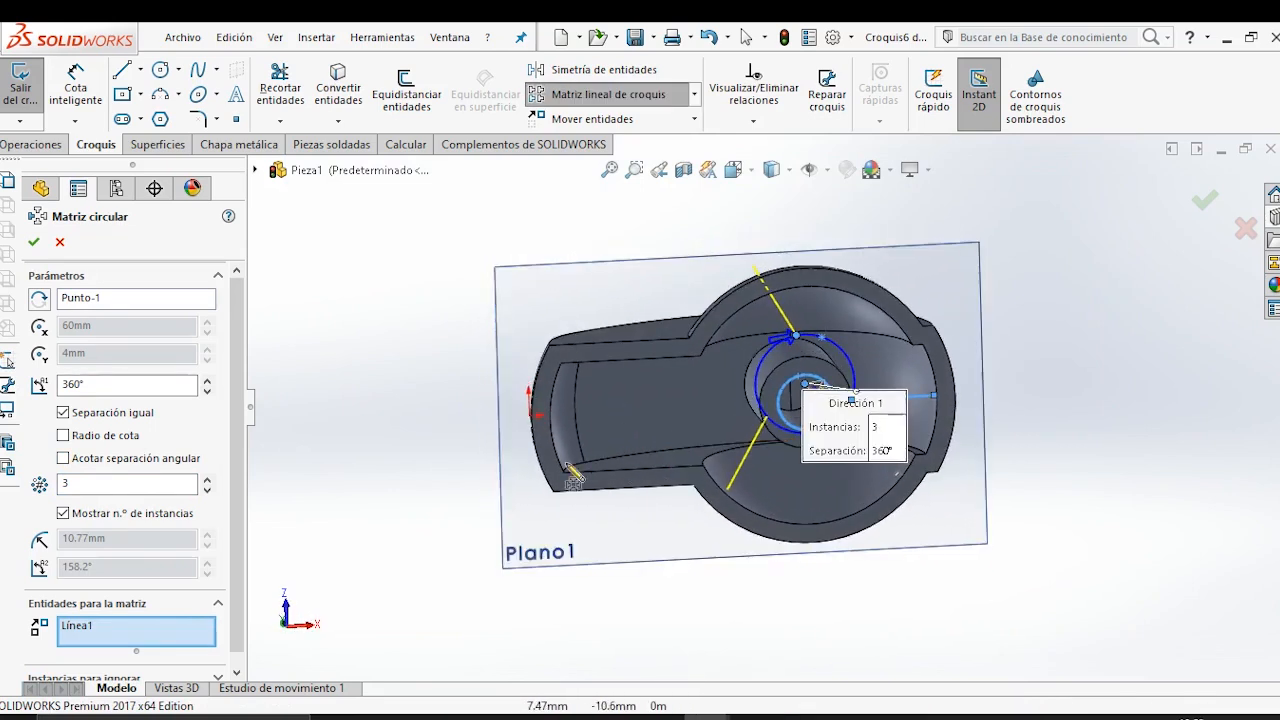
key("space")
left_click(713, 452)
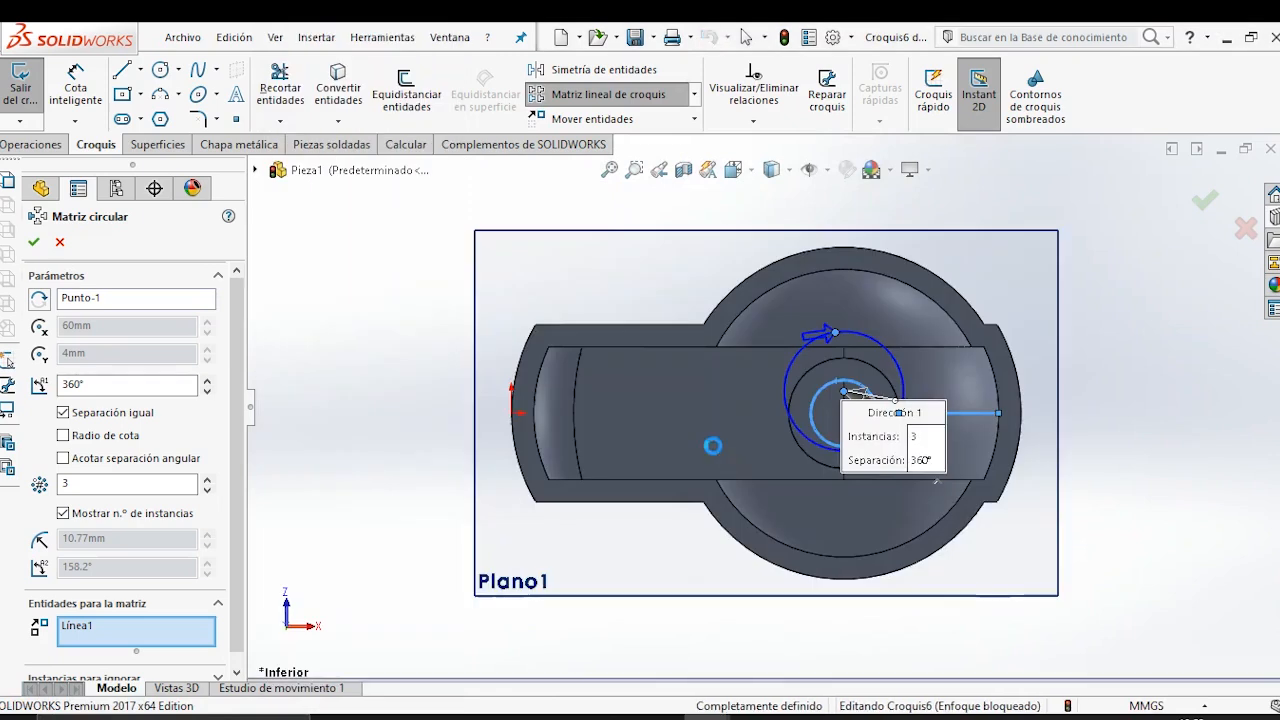
middle_click_drag(690, 390, 717, 443)
key("space")
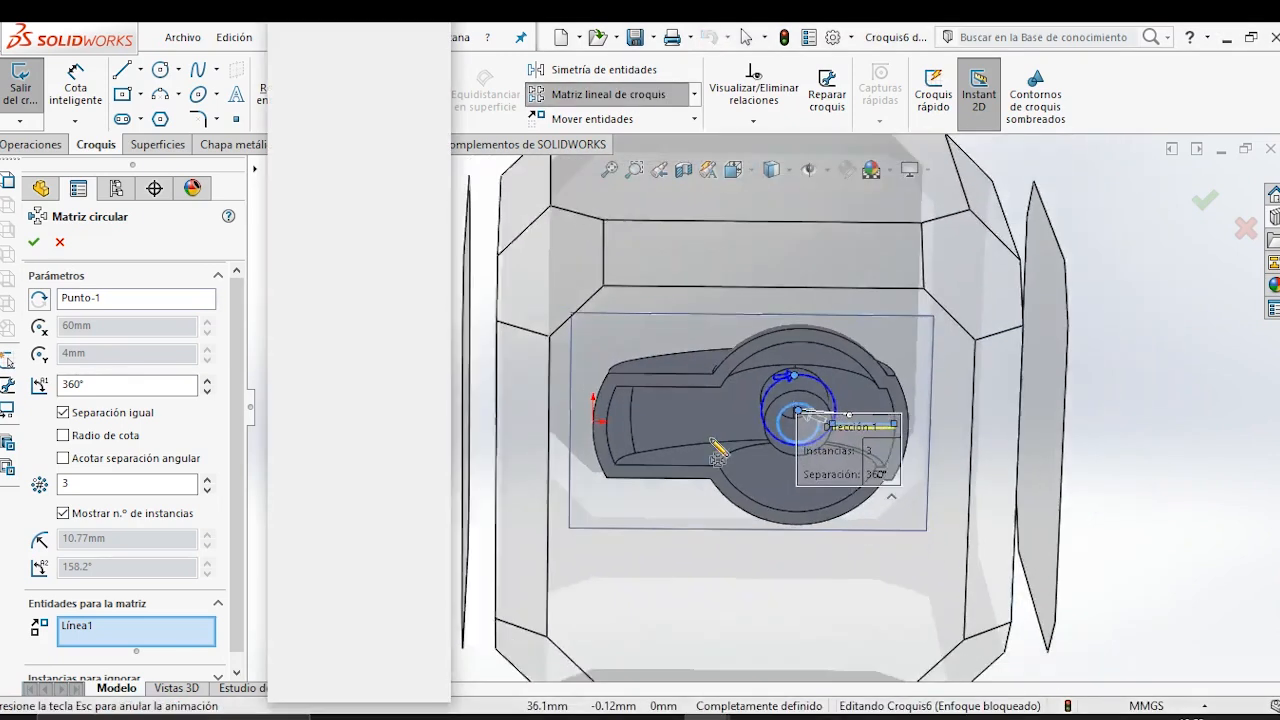
left_click(713, 452)
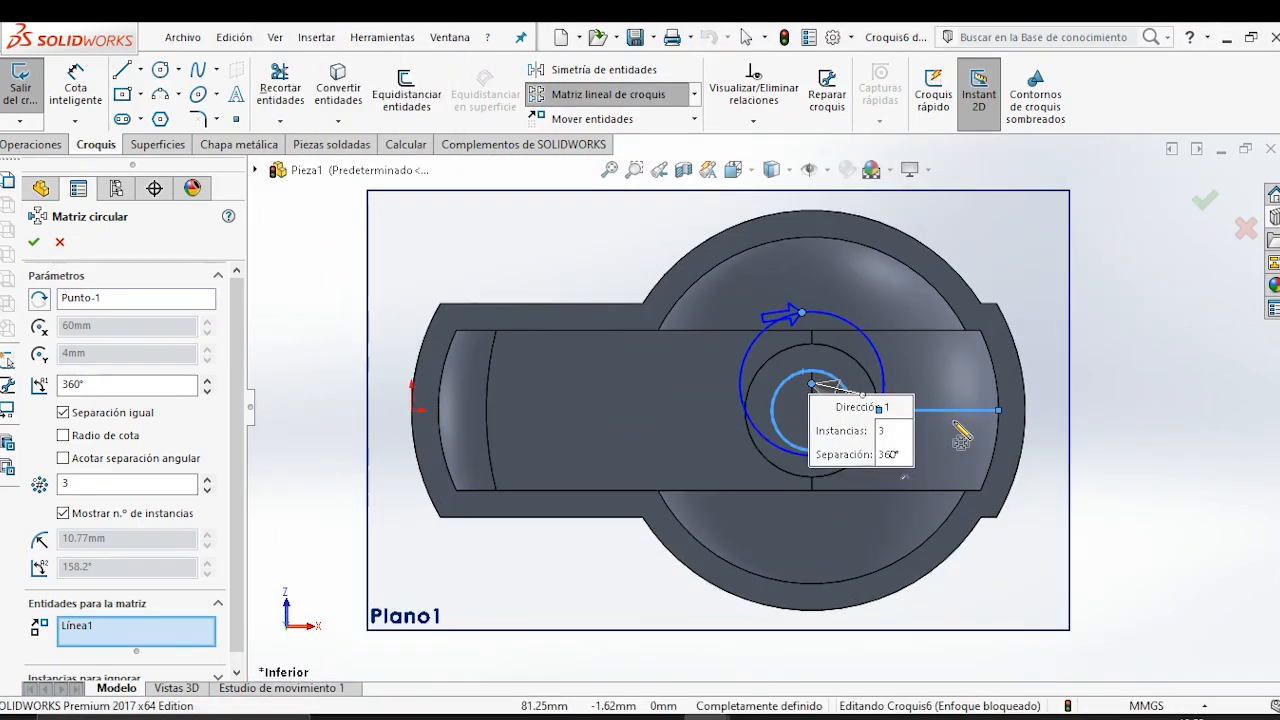
right_click(103, 305)
left_click(150, 331)
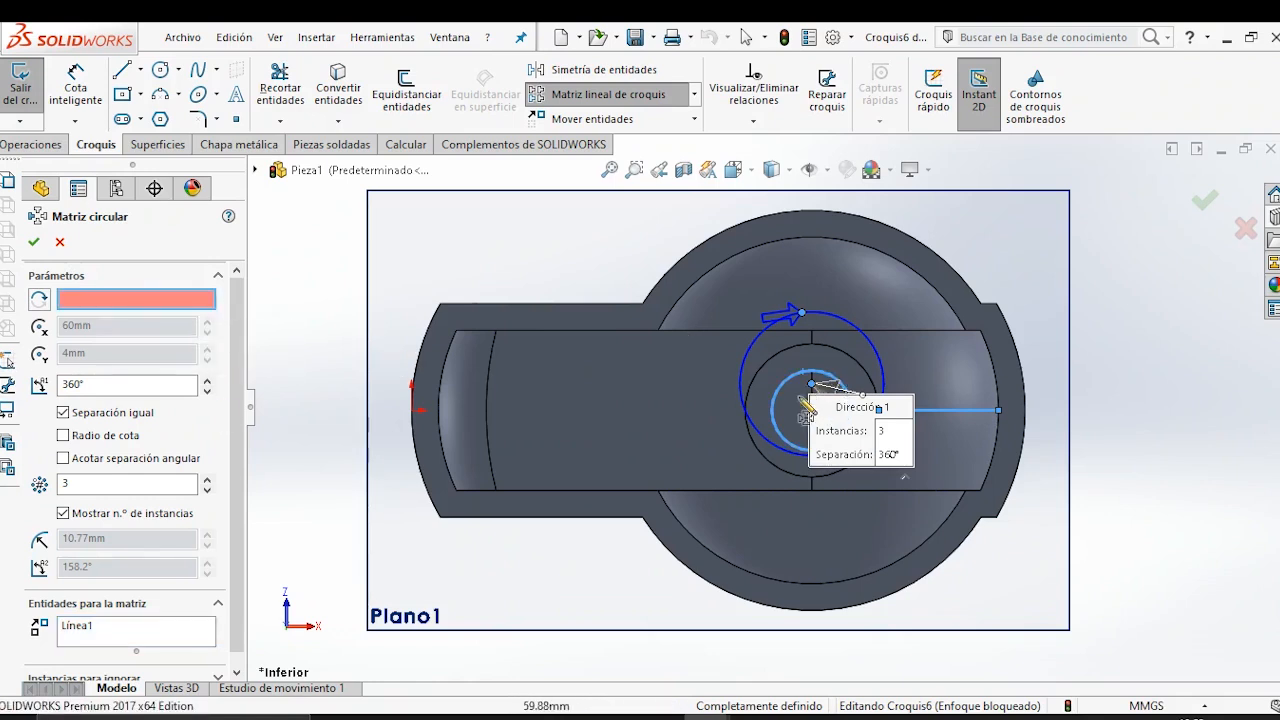
left_click(846, 357)
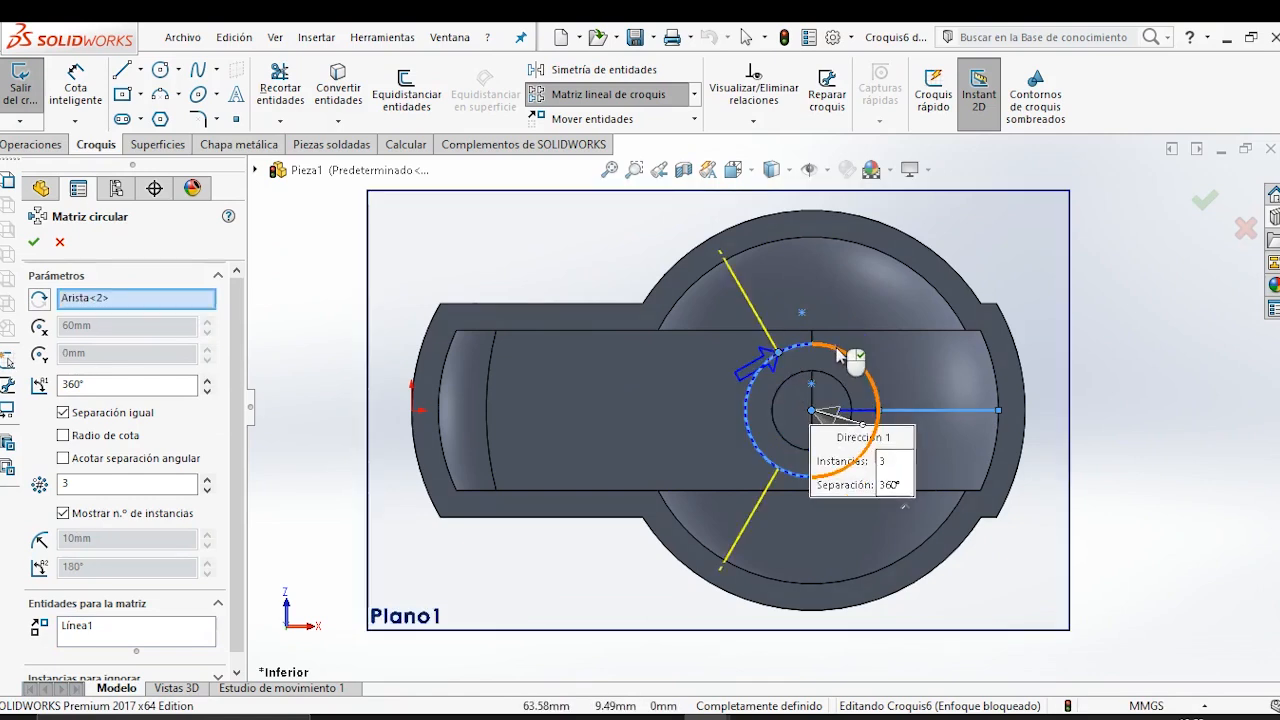
left_click(34, 244)
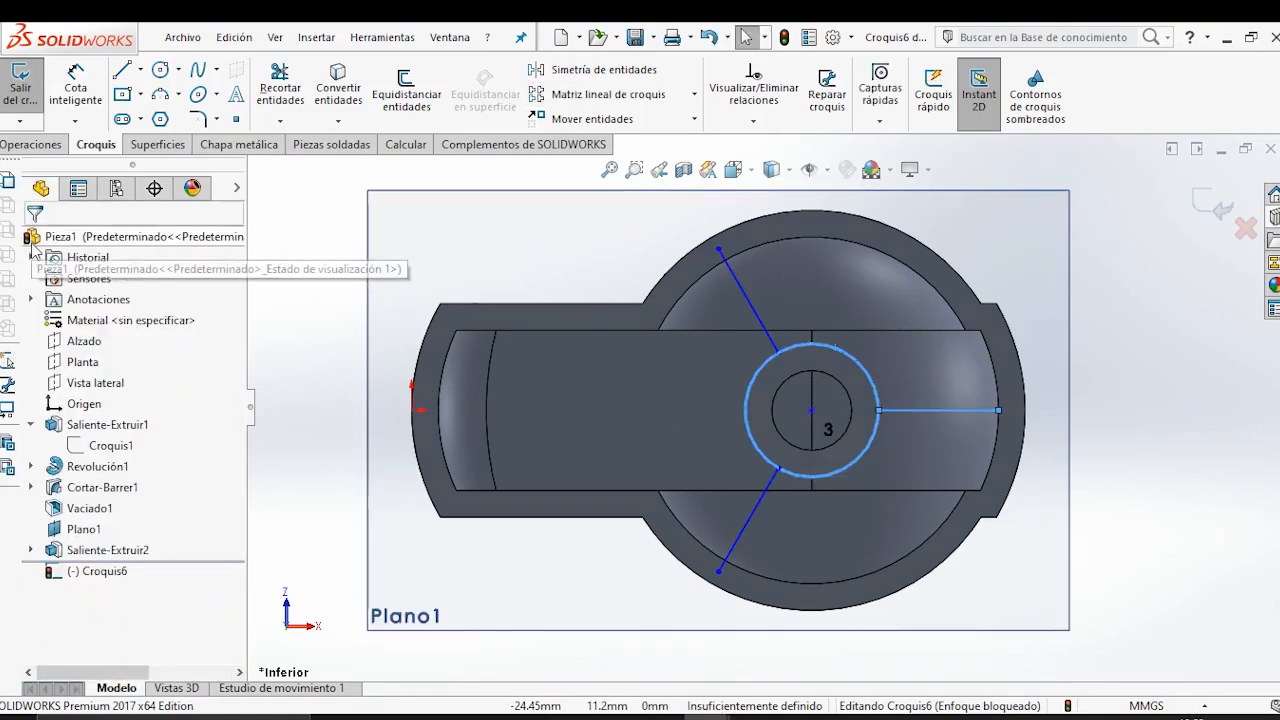
Convert the two inner arc edges of the dome's cavity wall into sketch entities.
left_click(794, 240)
left_click(860, 575, "ctrl")
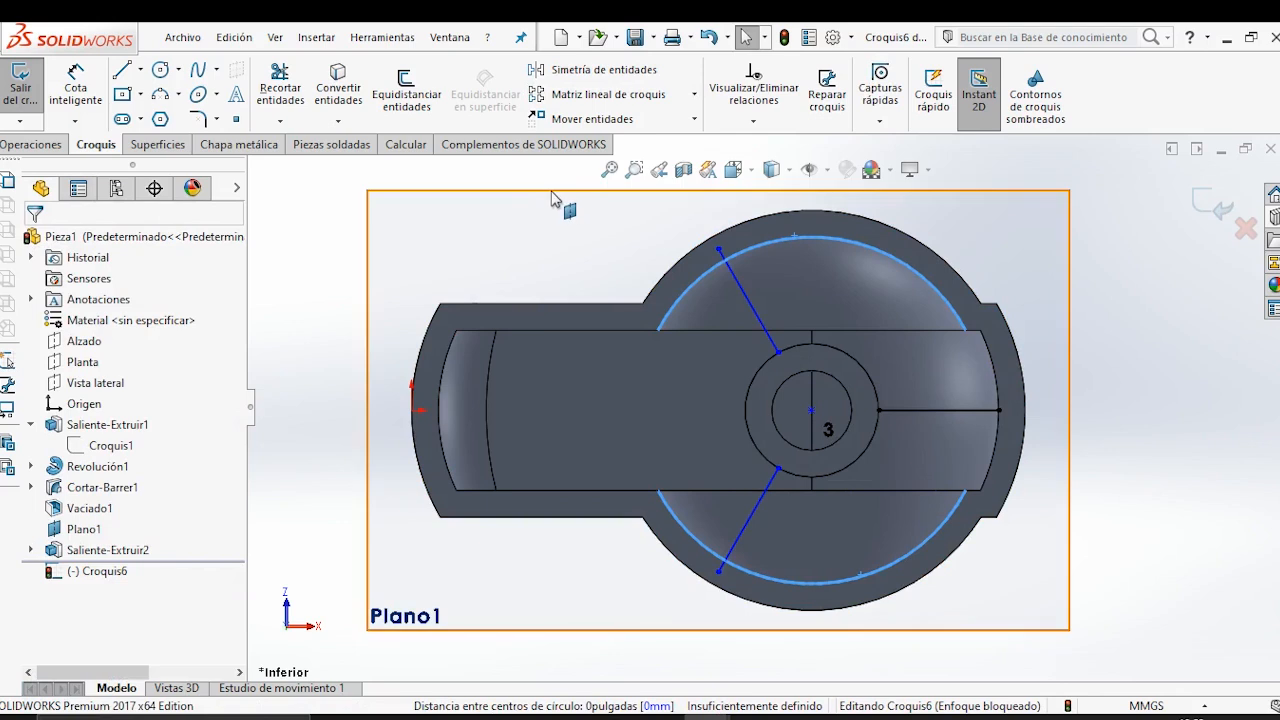
left_click(338, 95)
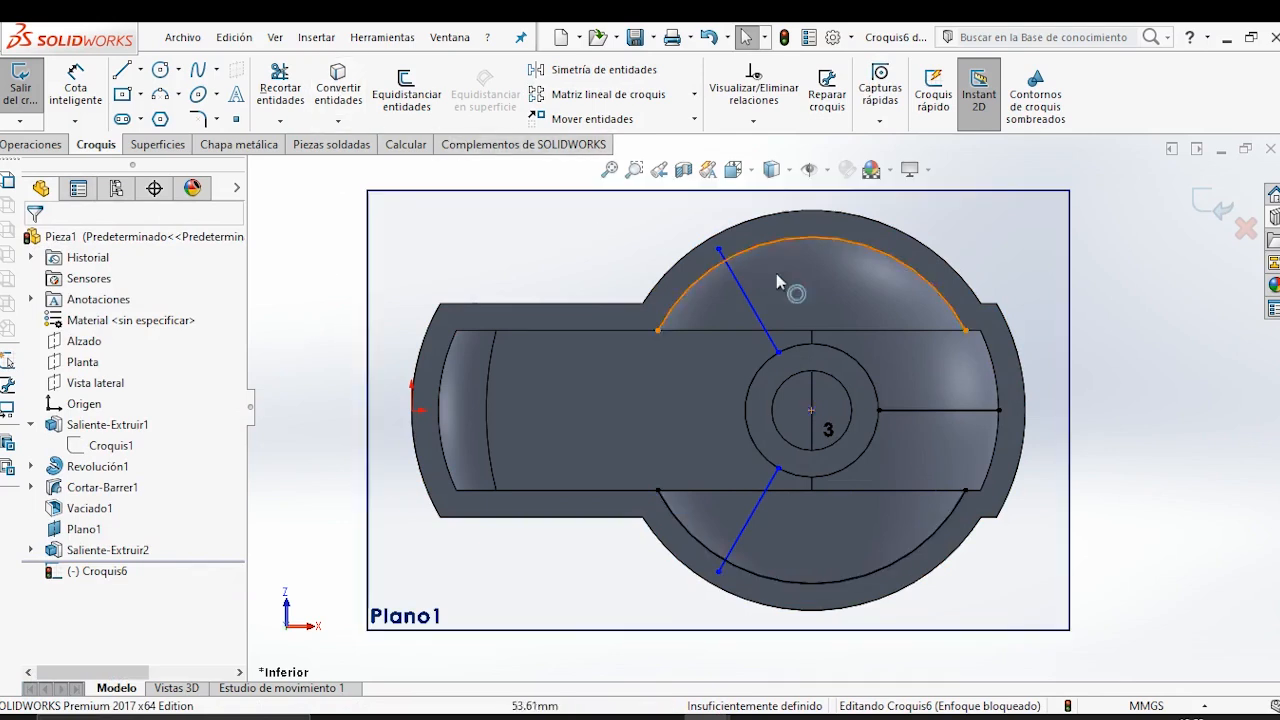
Change the two converted cavity-wall arcs to construction geometry.
left_click(830, 239)
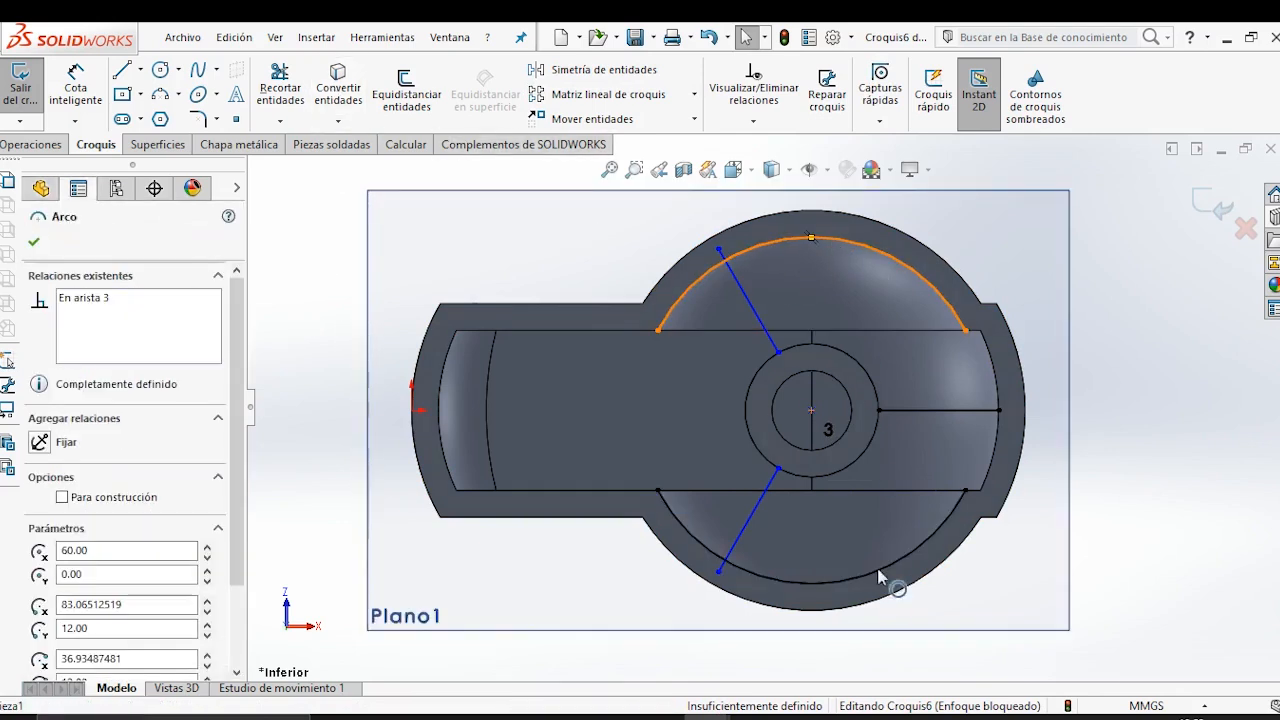
left_click(902, 556, "ctrl")
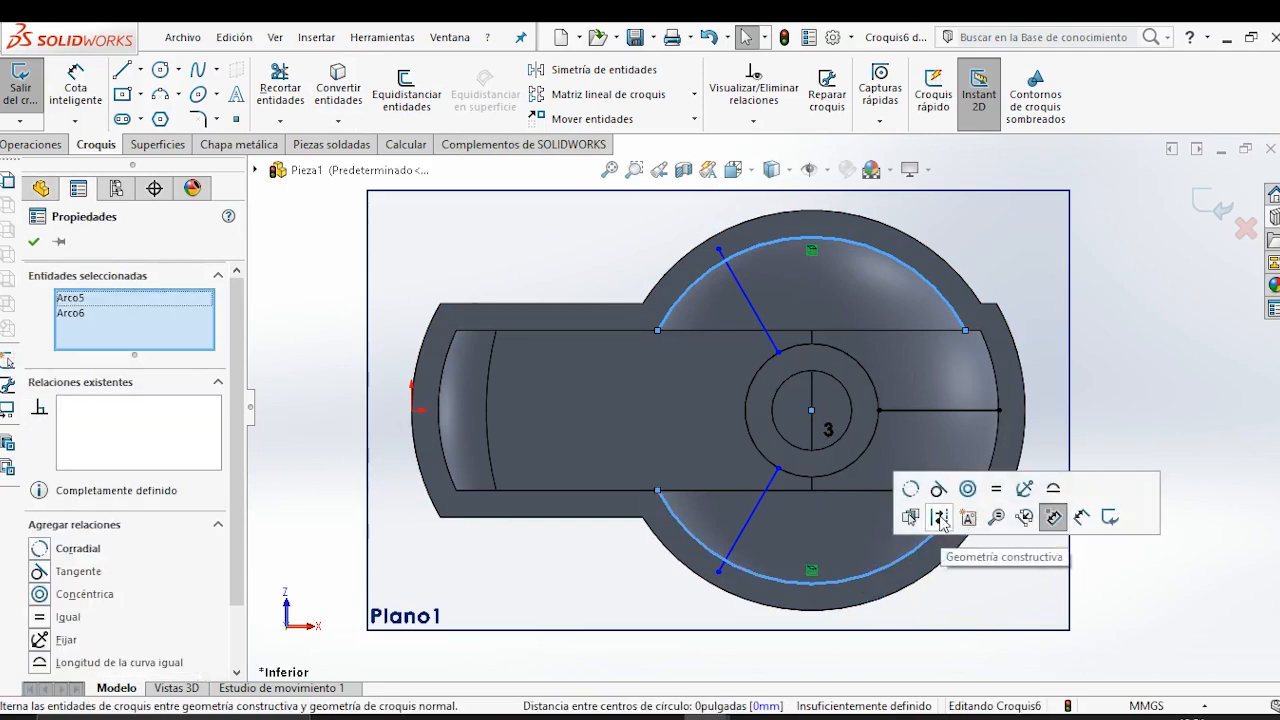
left_click(1053, 516)
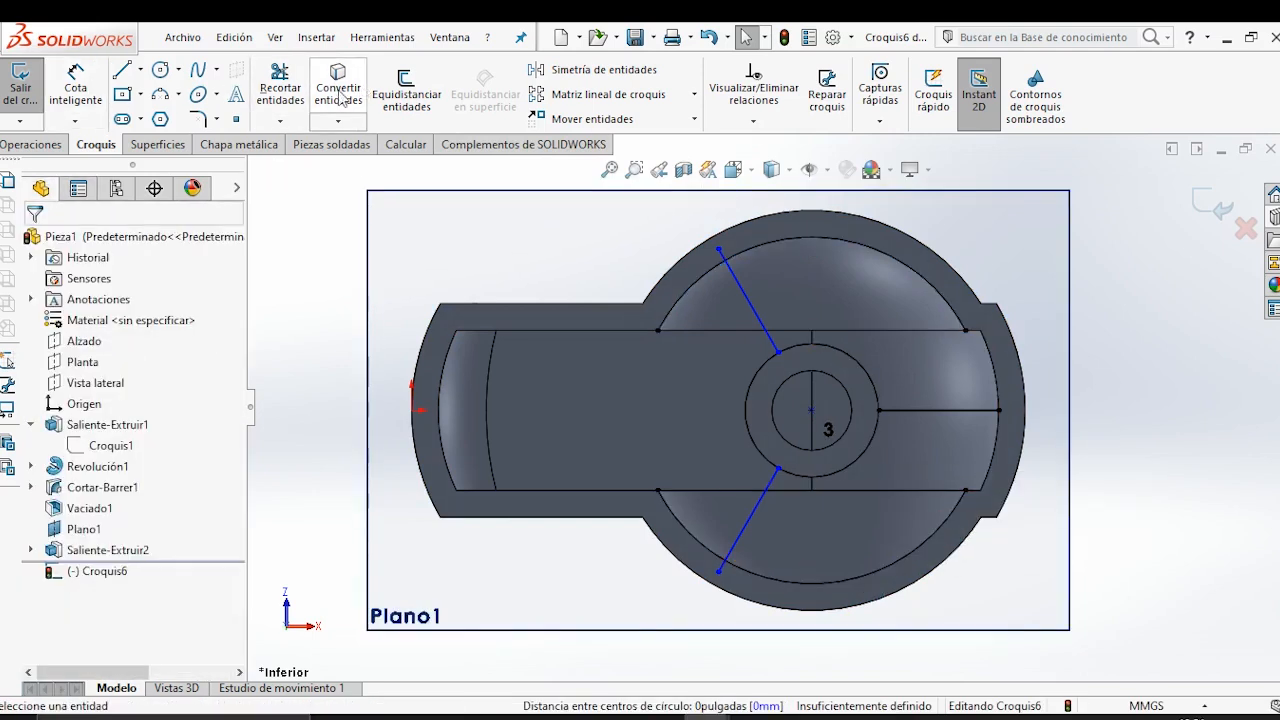
Trim the ends of the two angled lines that extend past the construction arcs, and exit the sketch.
left_click(280, 88)
scroll(750, 283, "down", 5)
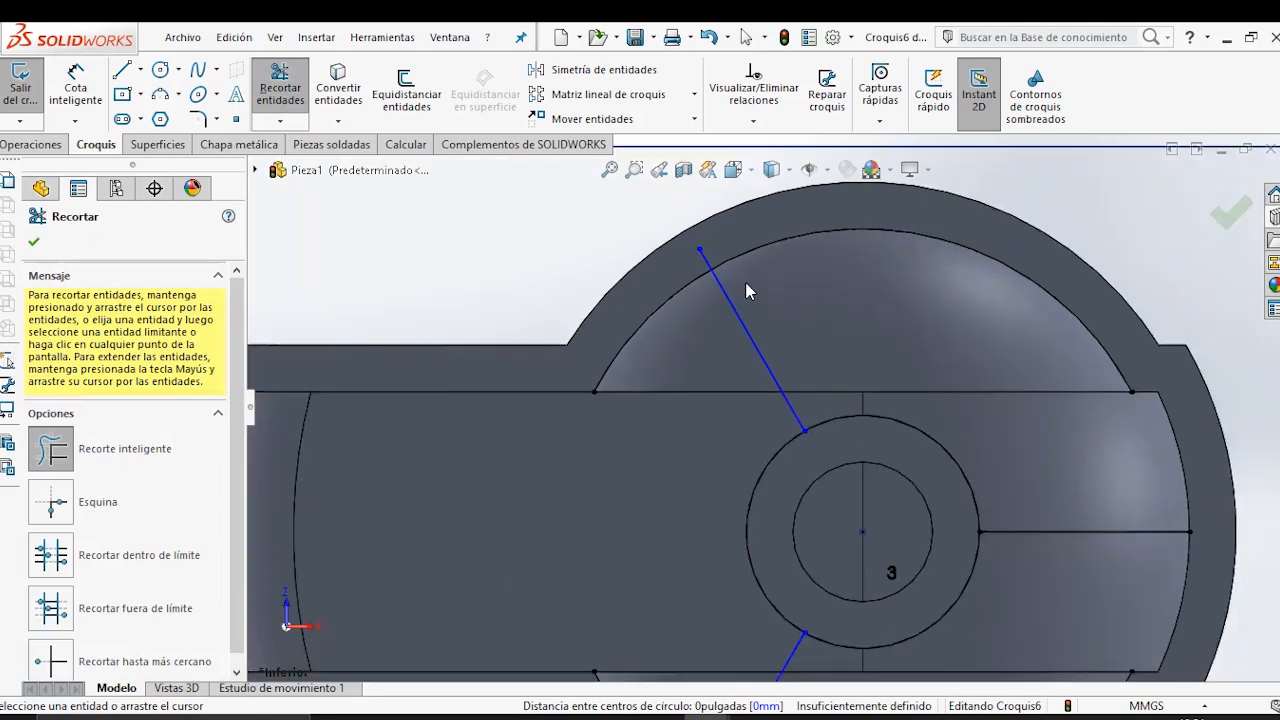
scroll(829, 476, "up", 5)
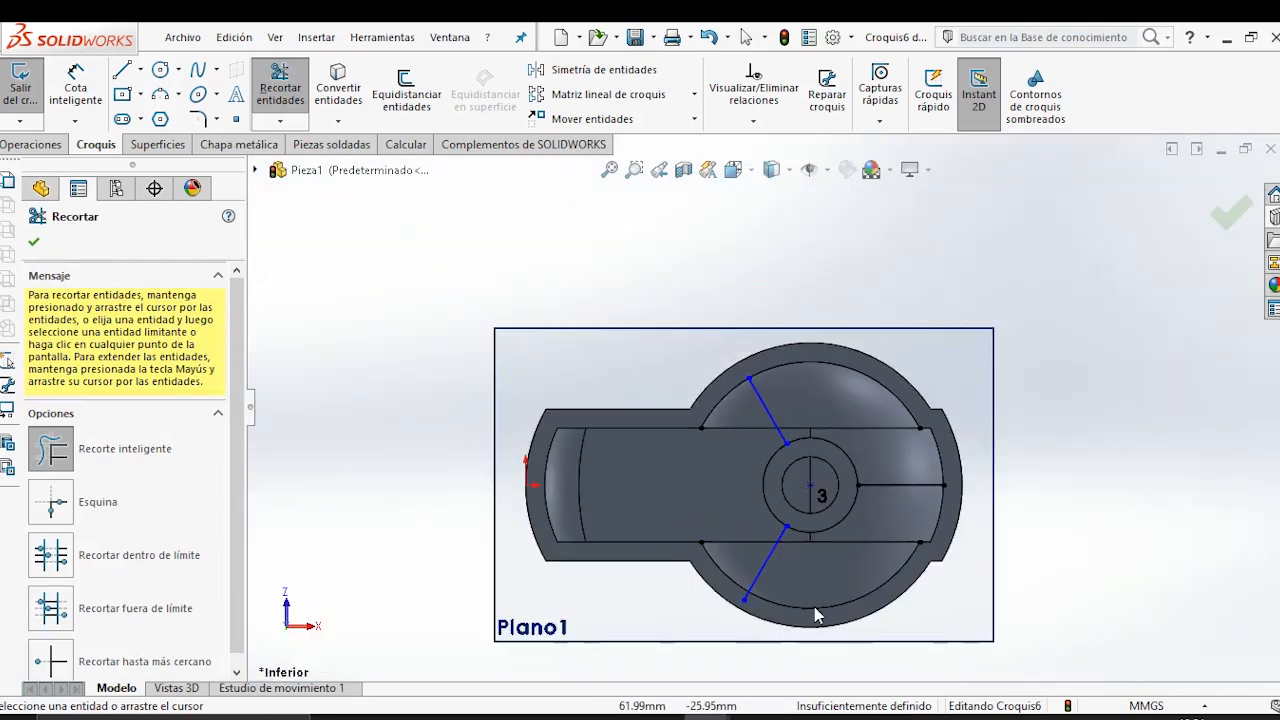
scroll(815, 614, "down", 5)
scroll(643, 452, "up", 5)
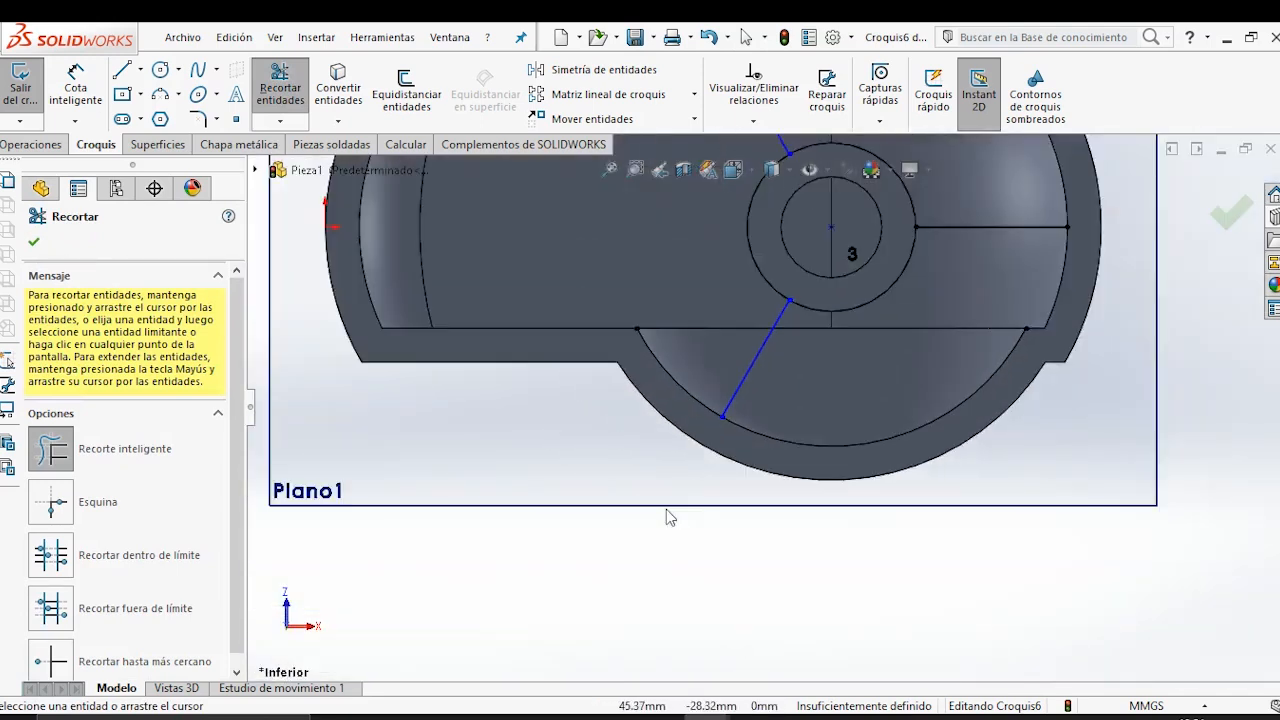
left_click(36, 243)
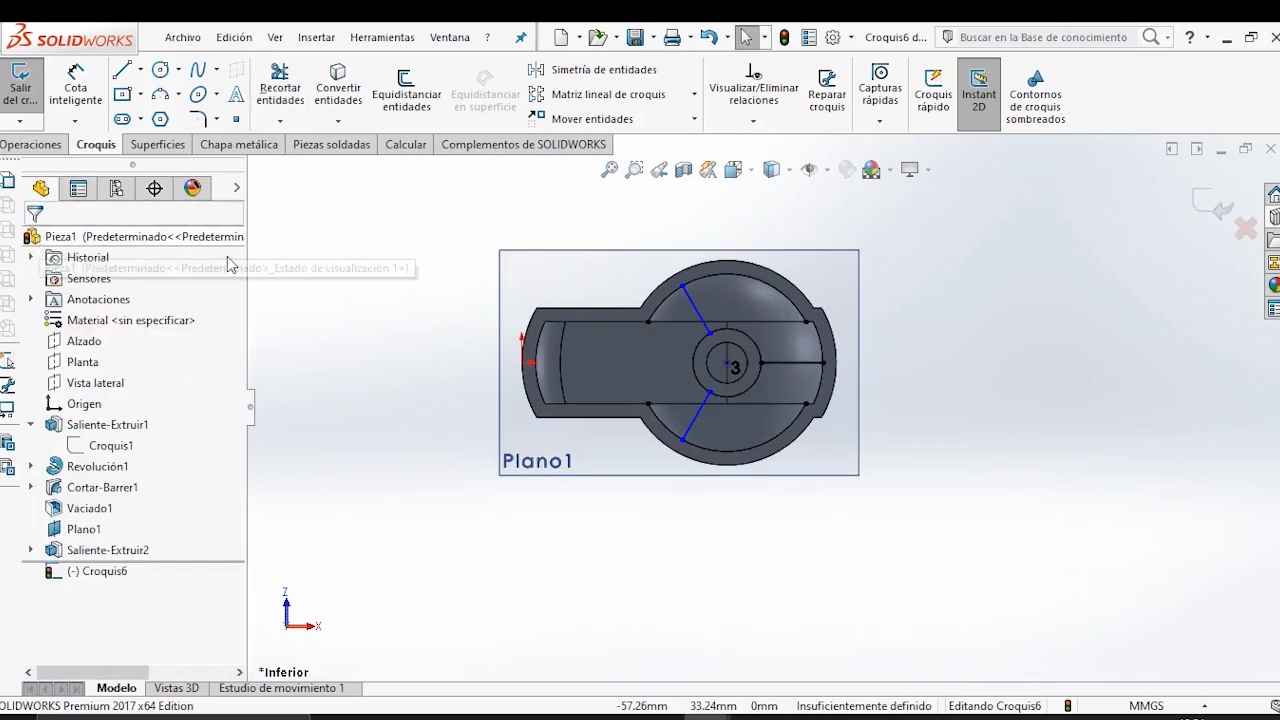
scroll(783, 372, "down", 3)
scroll(523, 371, "up", 2)
middle_click_drag(567, 391, 564, 320)
left_click(30, 145)
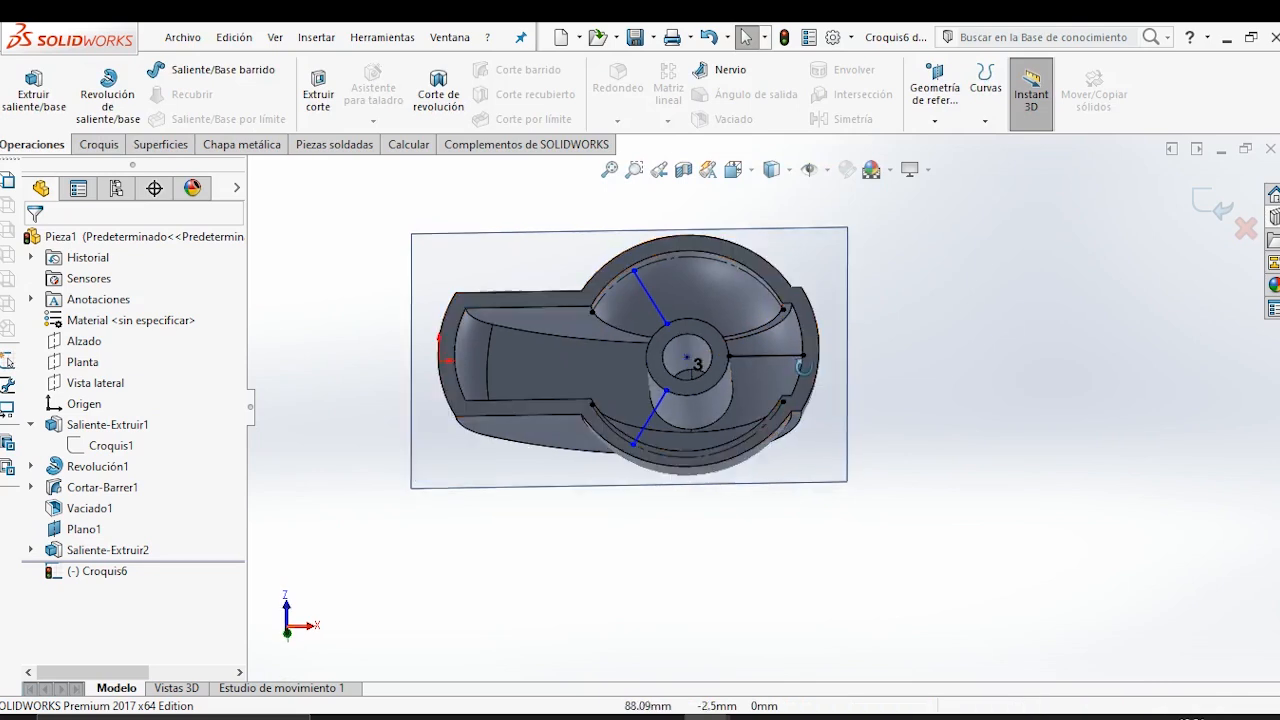
left_click(1214, 212)
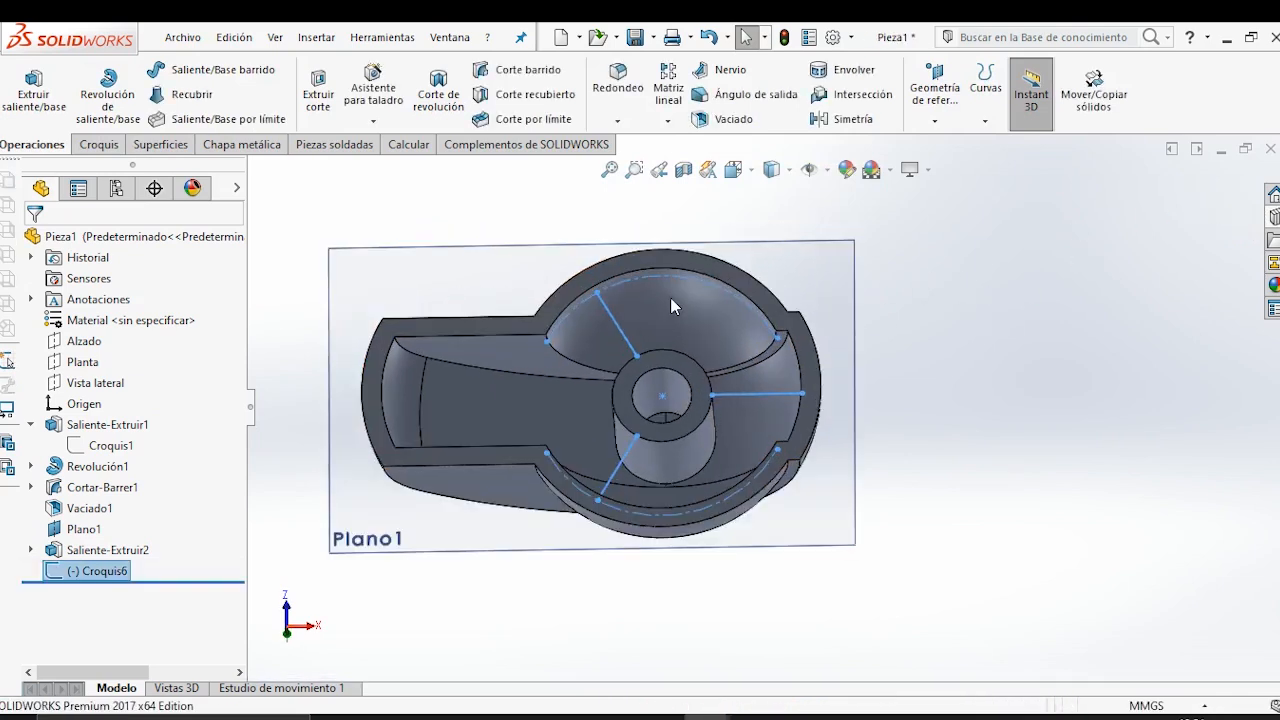
Create natural ribs 4 mm thick from the three sketch lines, with the thickness applied to both sides.
left_click(728, 70)
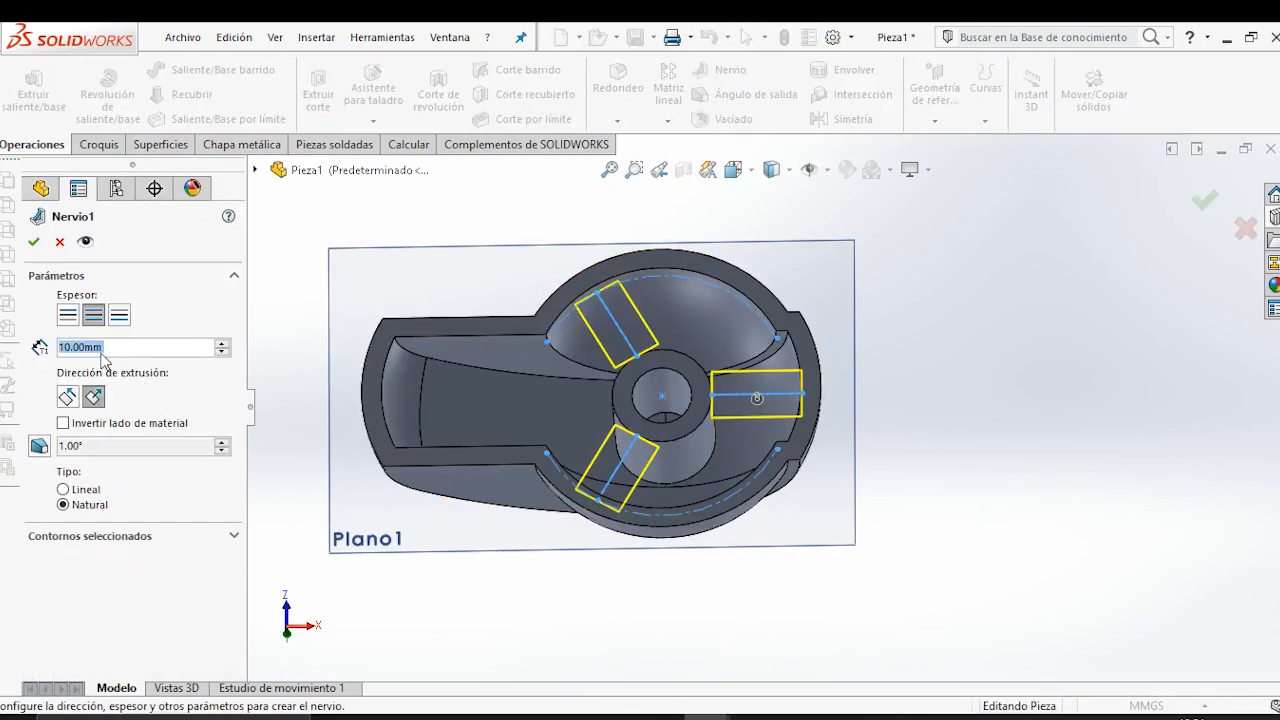
type("4")
key("Return")
middle_click_drag(630, 592, 700, 442)
scroll(815, 387, "down", 3)
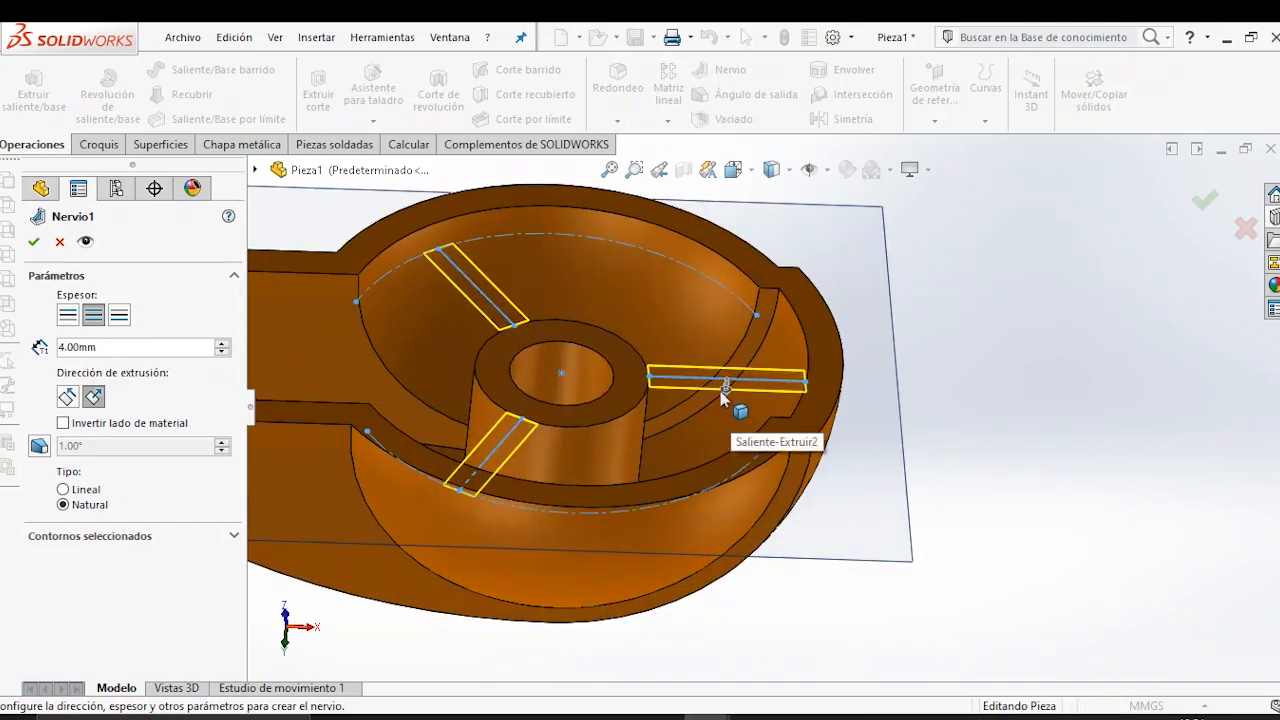
scroll(722, 396, "up", 3)
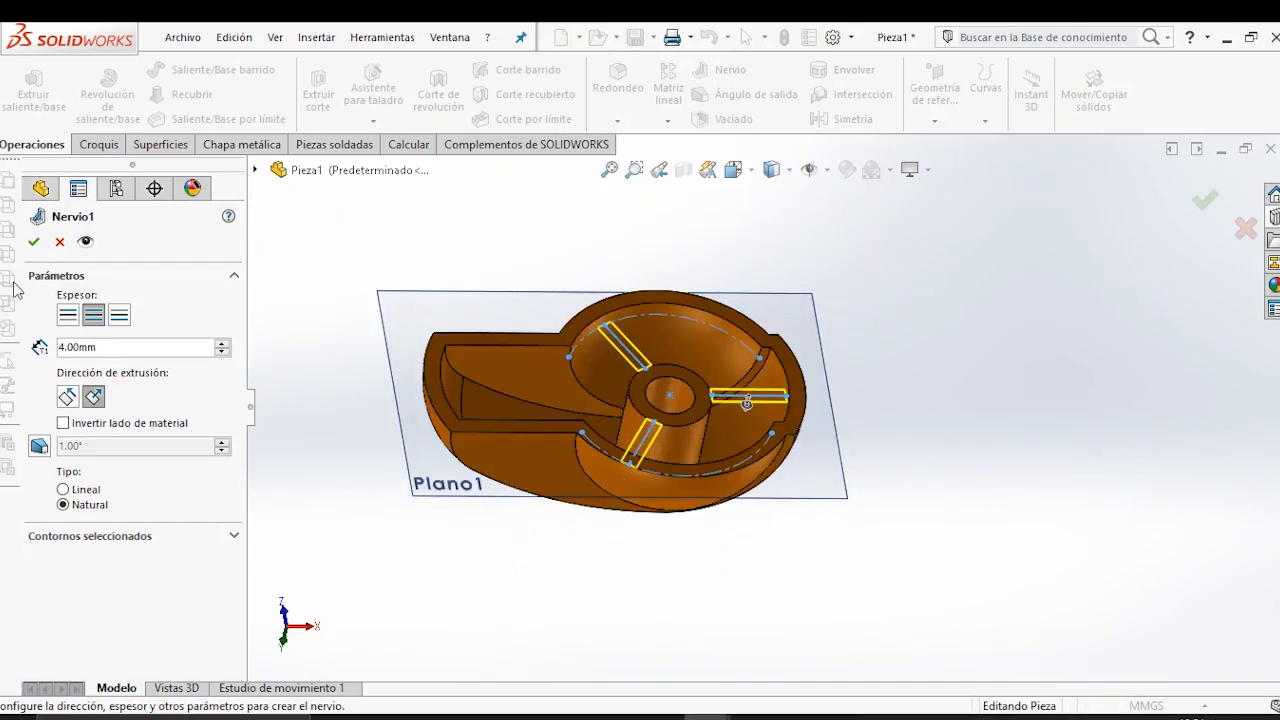
left_click(34, 242)
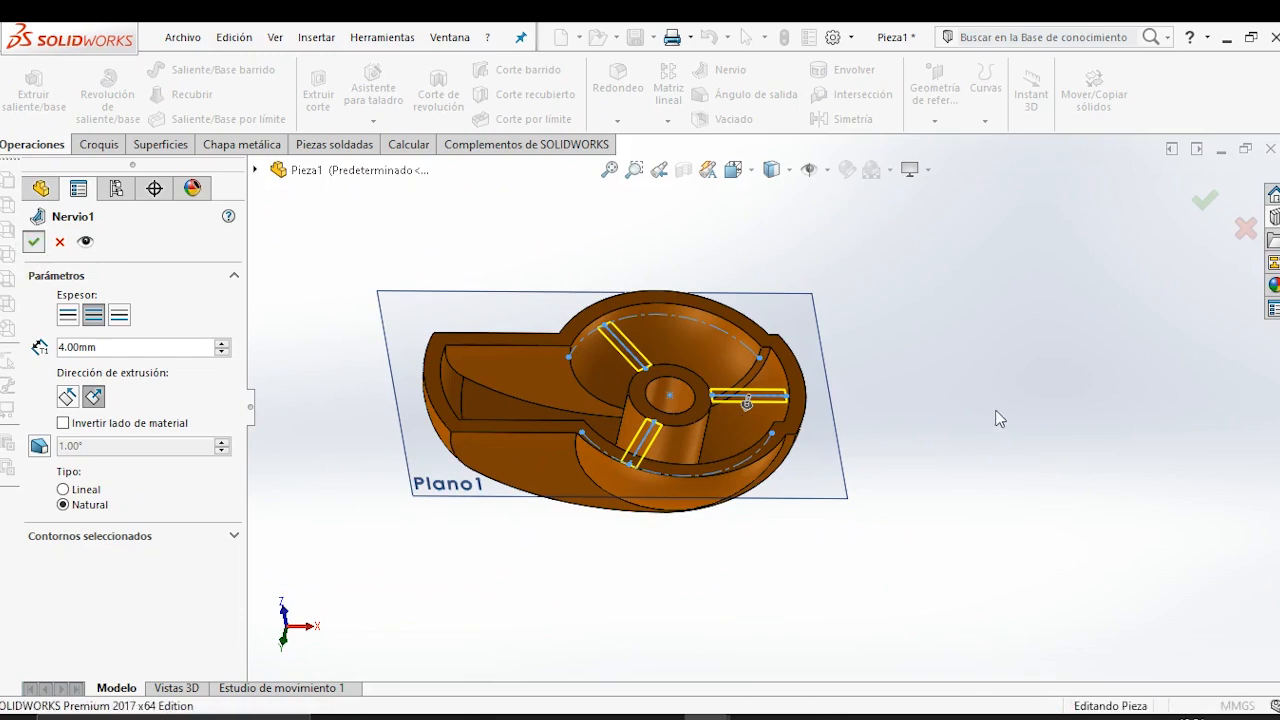
Apply a 4 mm fillet to the two curved edges where the dome meets the handle's side faces, excluding any third edge.
middle_click_drag(662, 392, 703, 263)
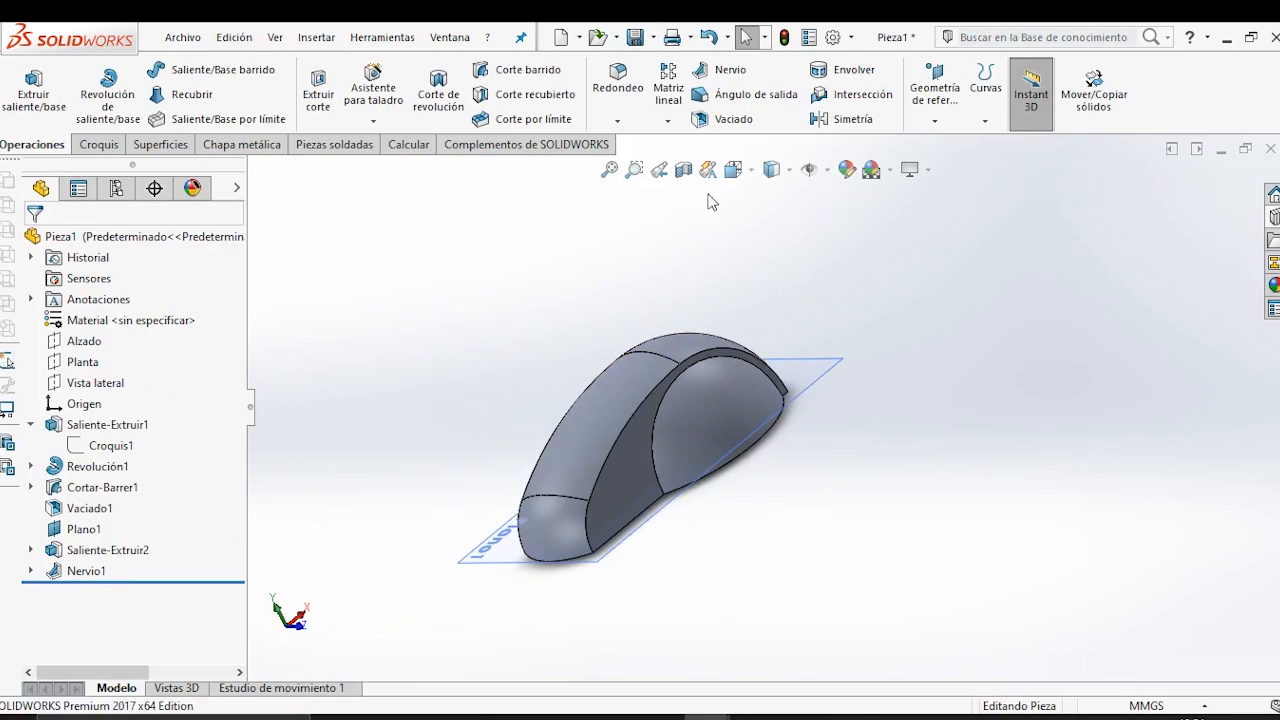
left_click(626, 92)
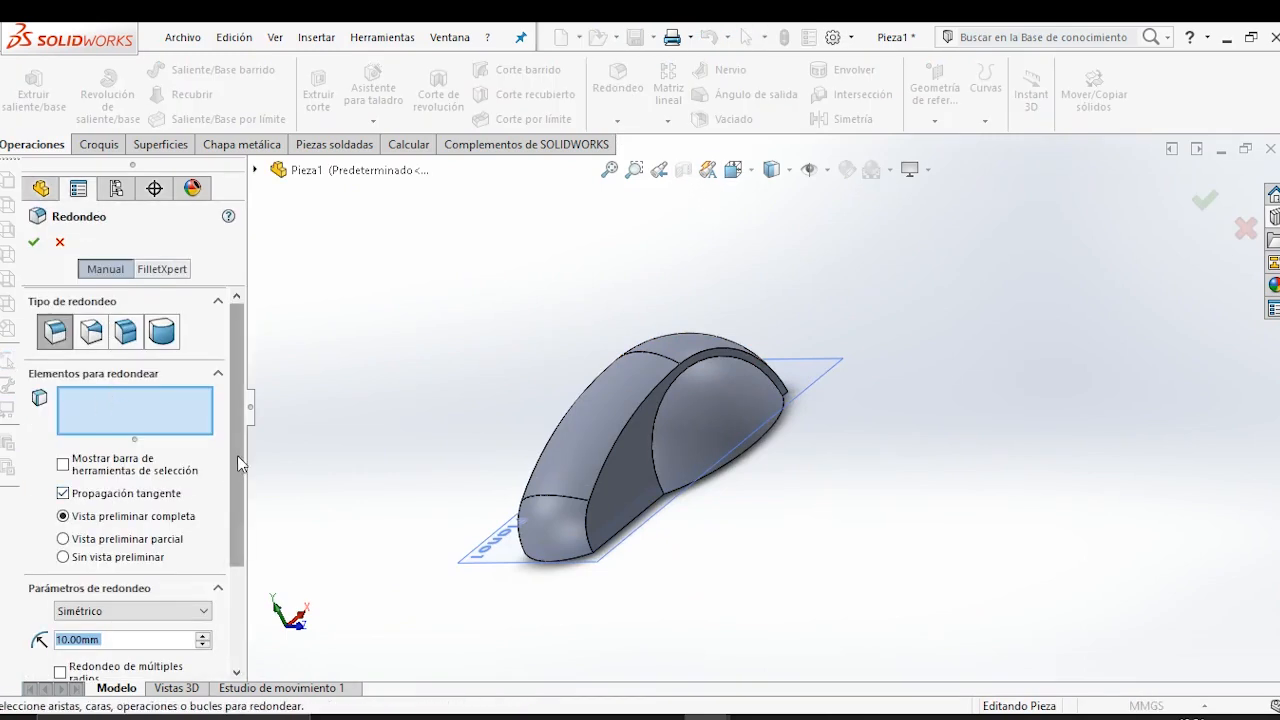
scroll(237, 455, "down", 3)
left_click(111, 492)
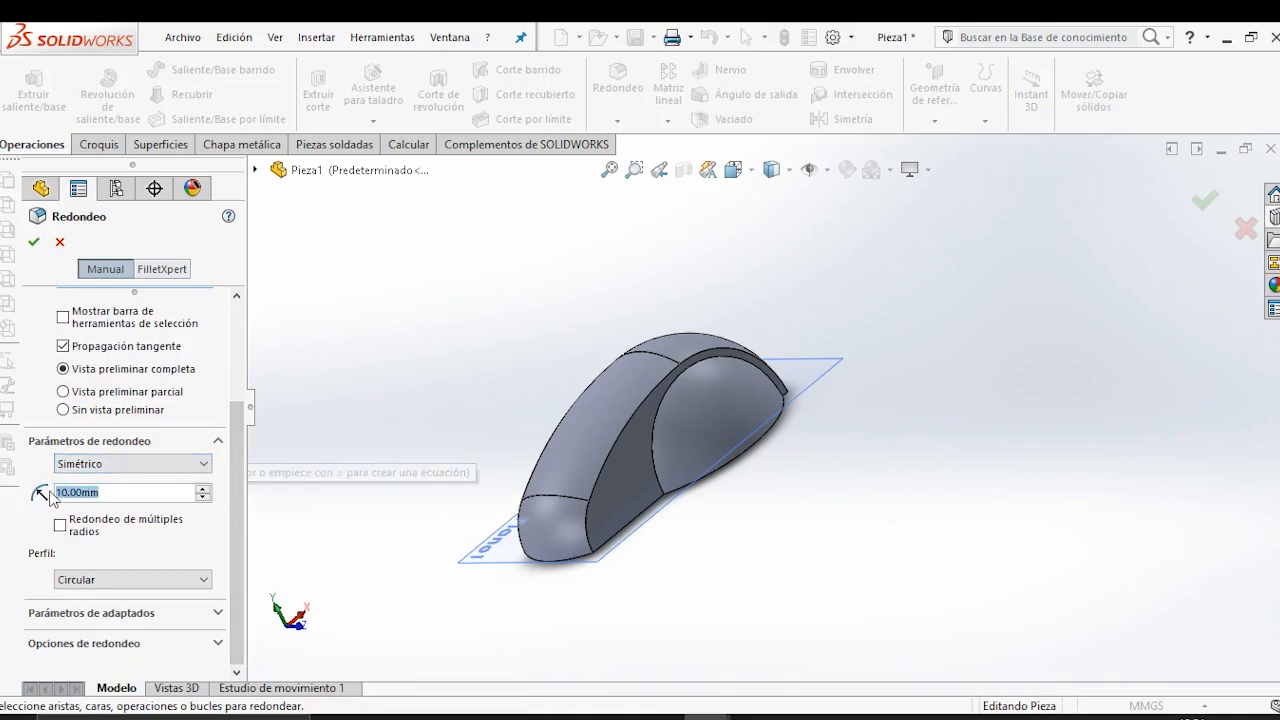
type("4")
key("Return")
scroll(655, 480, "down", 3)
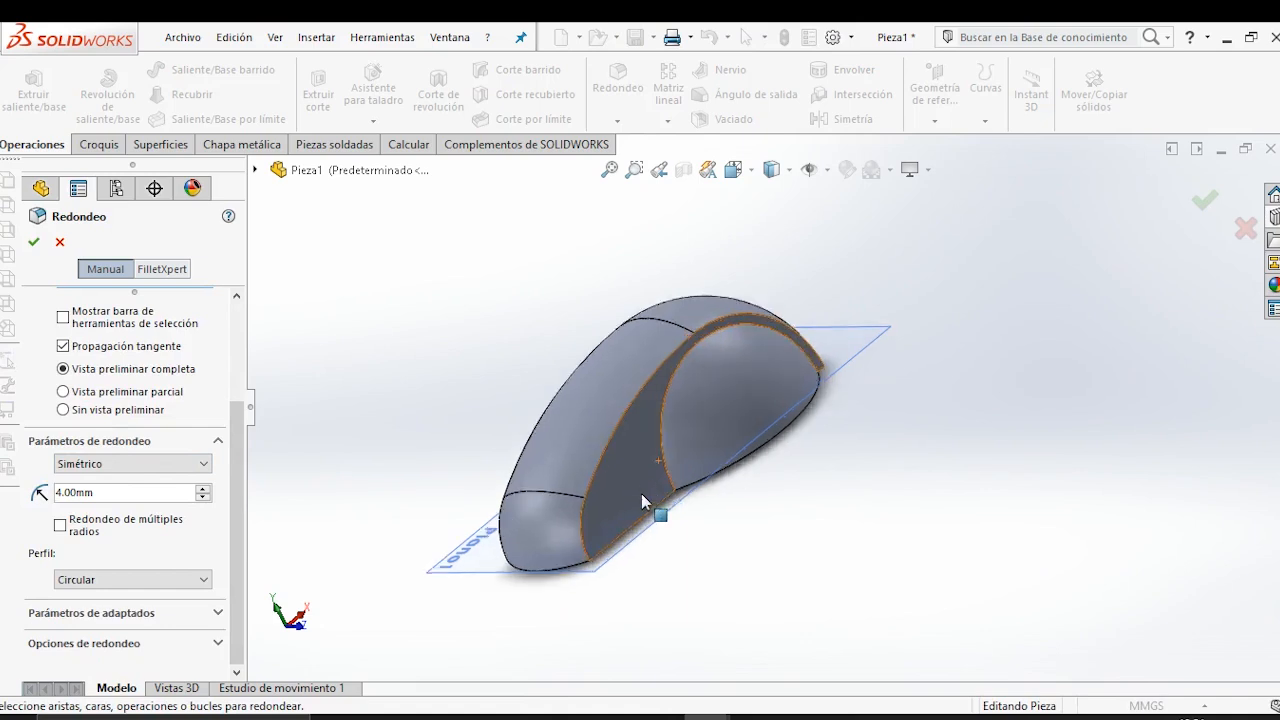
left_click(674, 422)
middle_click_drag(674, 430, 584, 431)
left_click(584, 429)
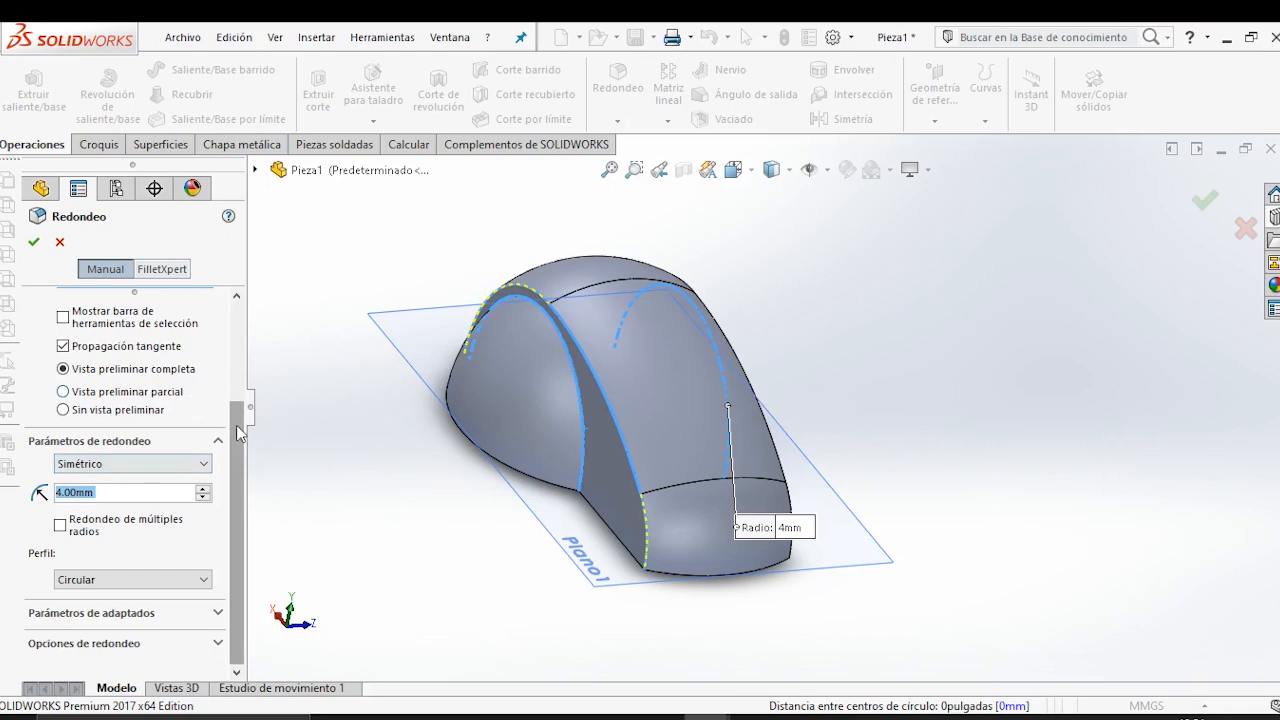
scroll(237, 512, "up", 3)
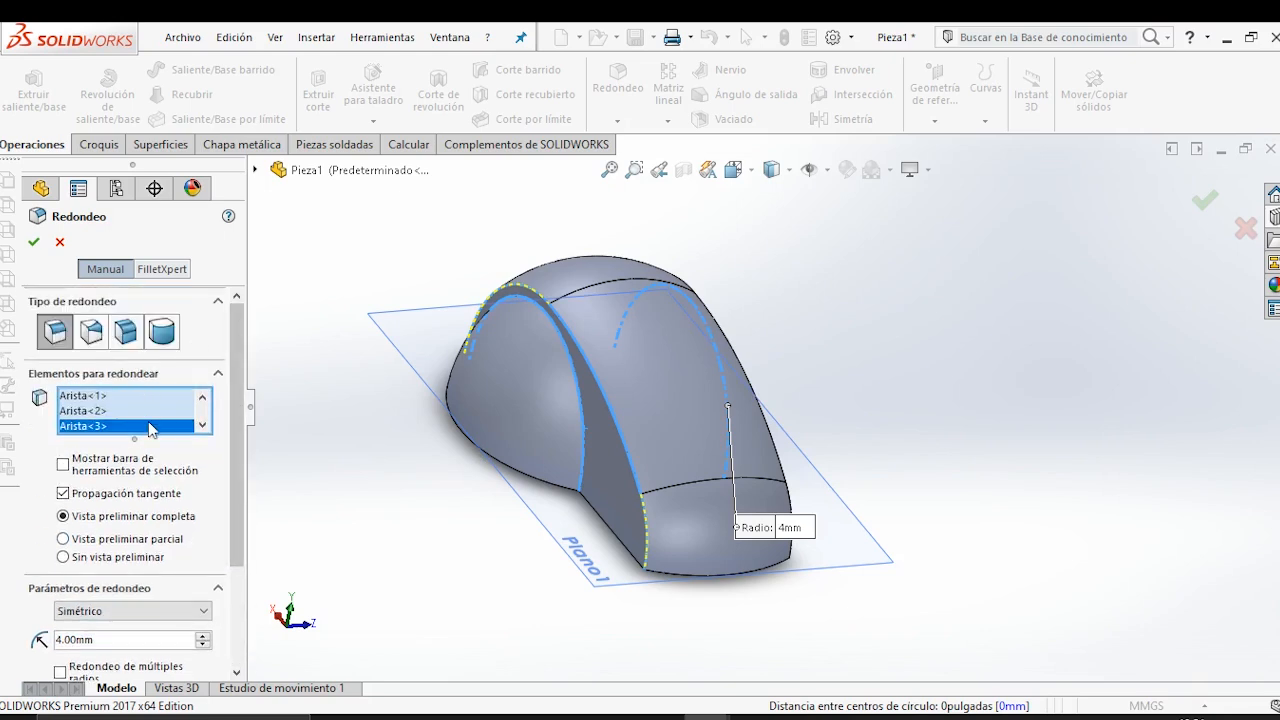
key("Delete")
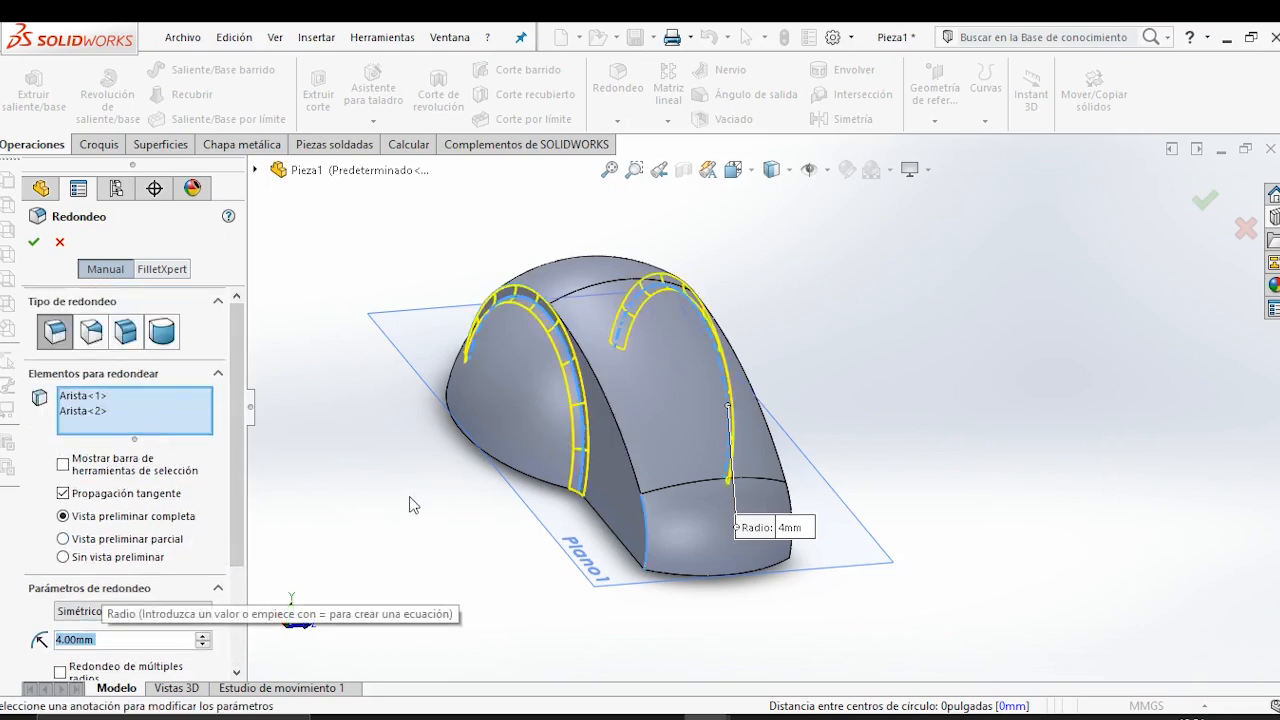
left_click(33, 244)
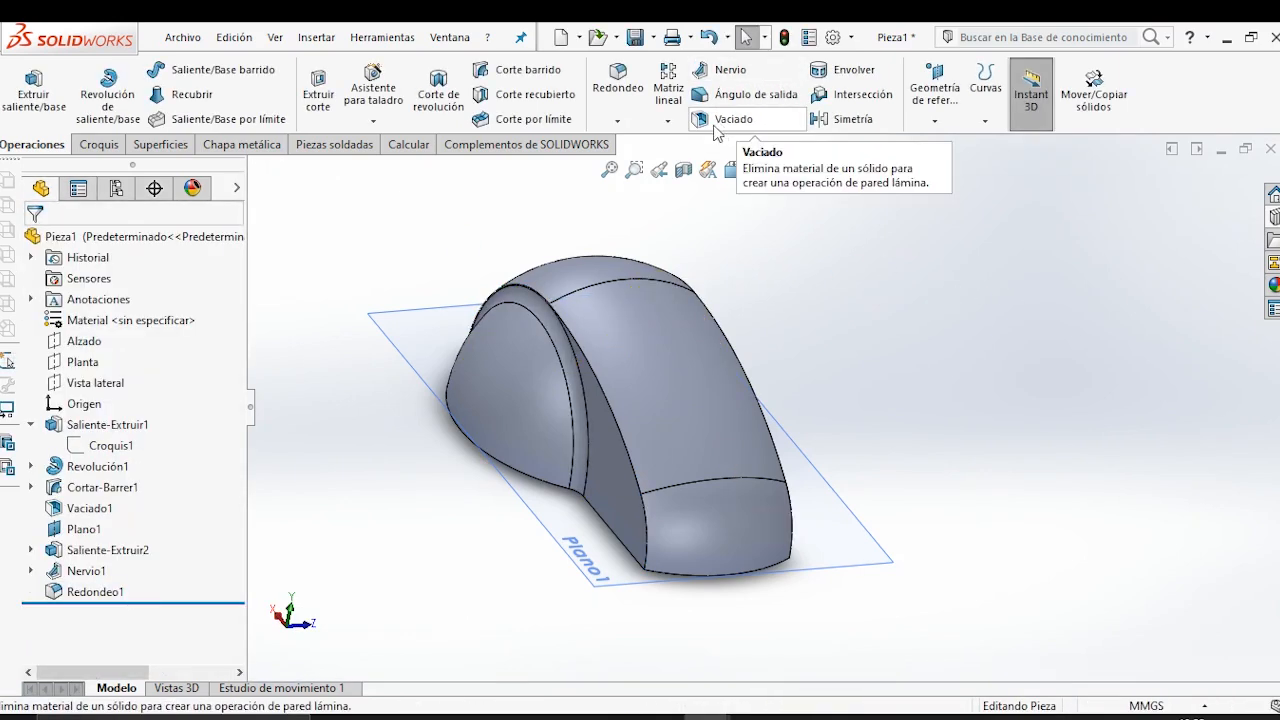
Fillet the two long outer edges between the handle's curved top and its side faces with a 4 mm radius.
left_click(619, 90)
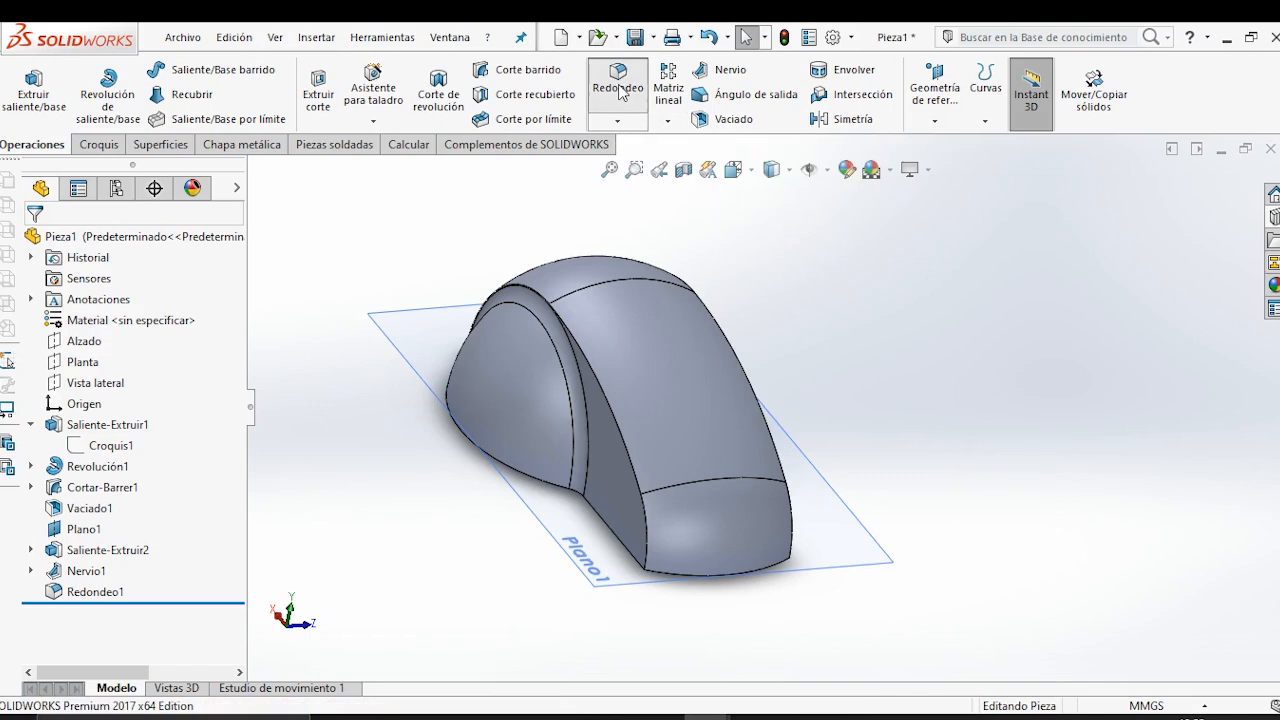
left_click(610, 423)
middle_click_drag(851, 520, 639, 399)
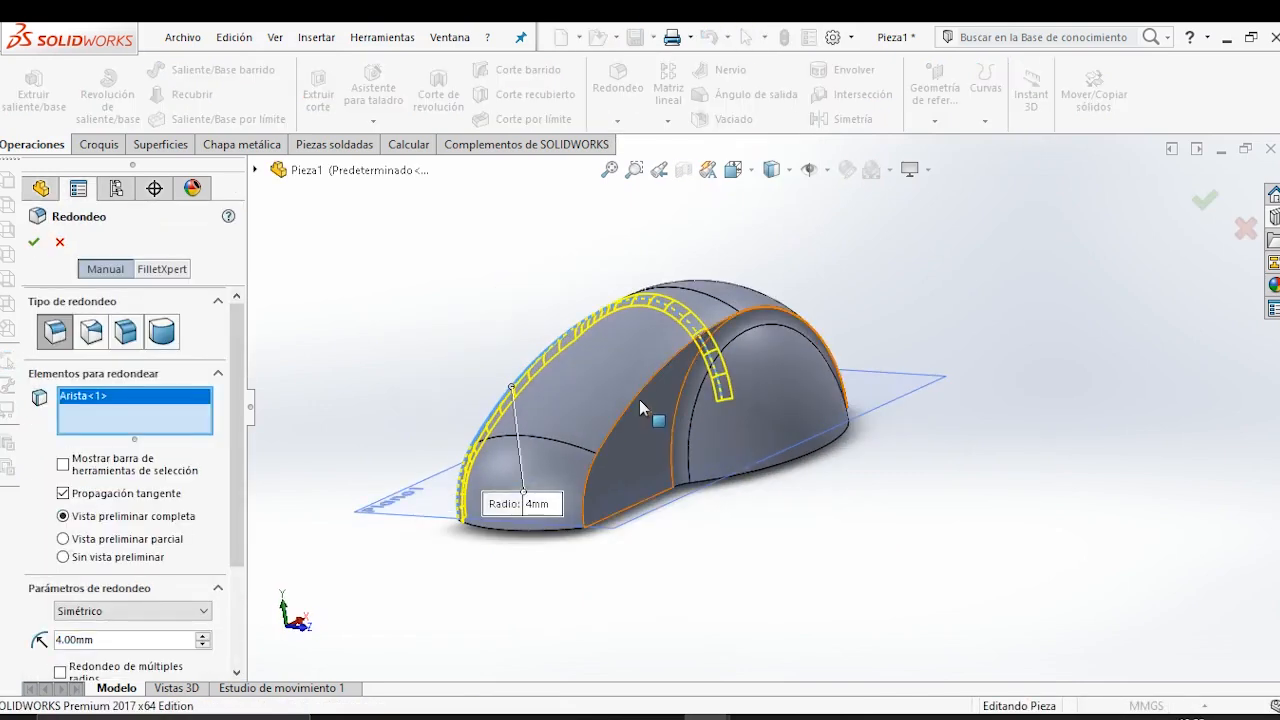
left_click(630, 401)
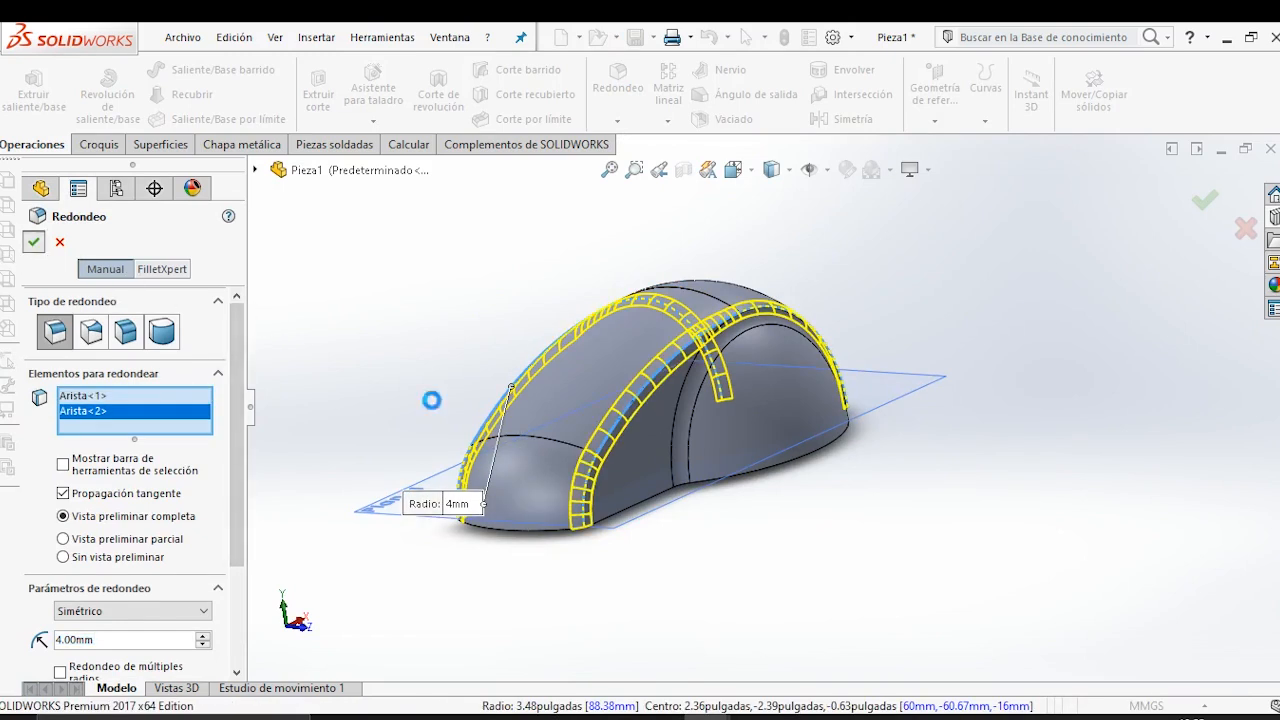
Start a 1 mm fillet and select the end and two side edges of the handle cavity's inner rim.
middle_click_drag(949, 463, 591, 223)
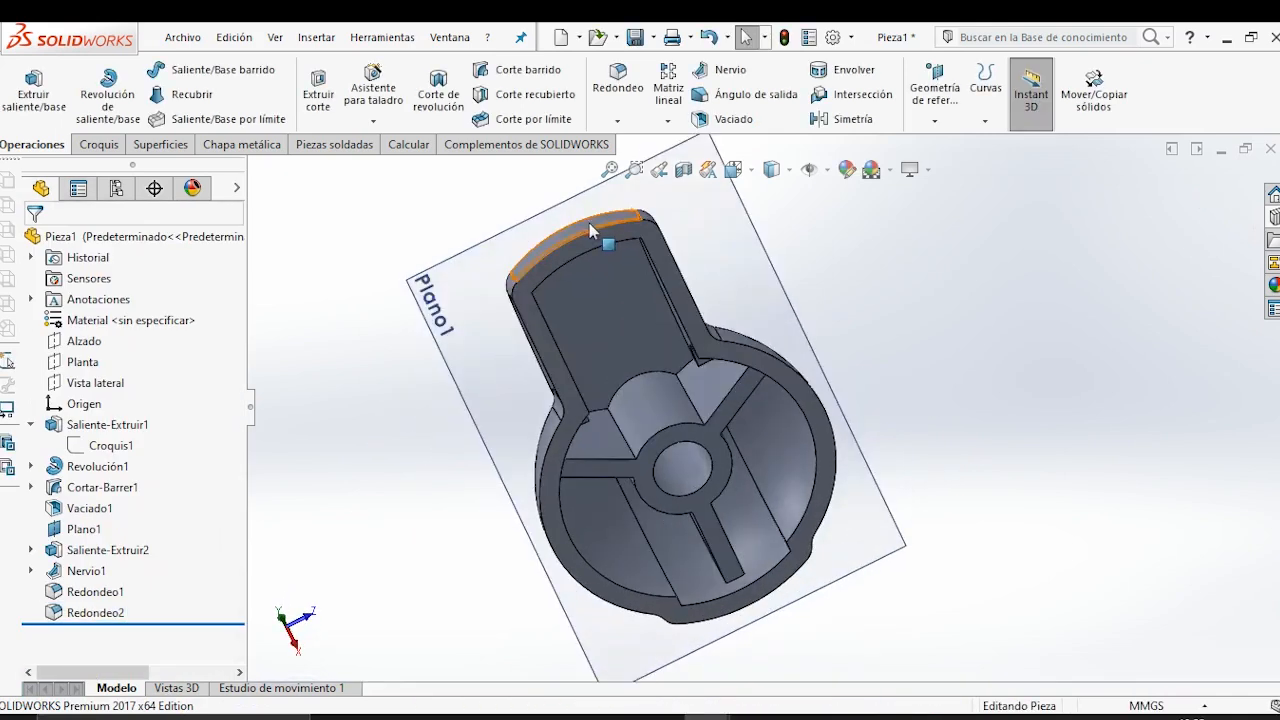
left_click(629, 90)
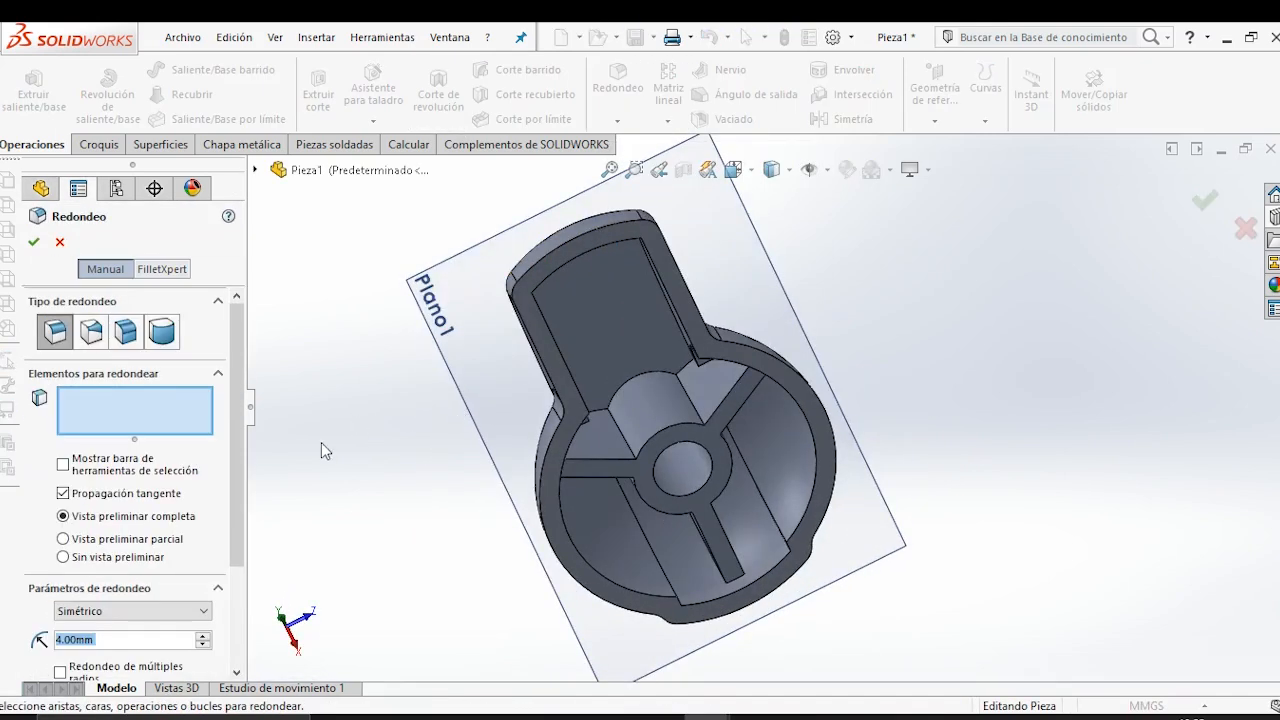
type("1")
key("Return")
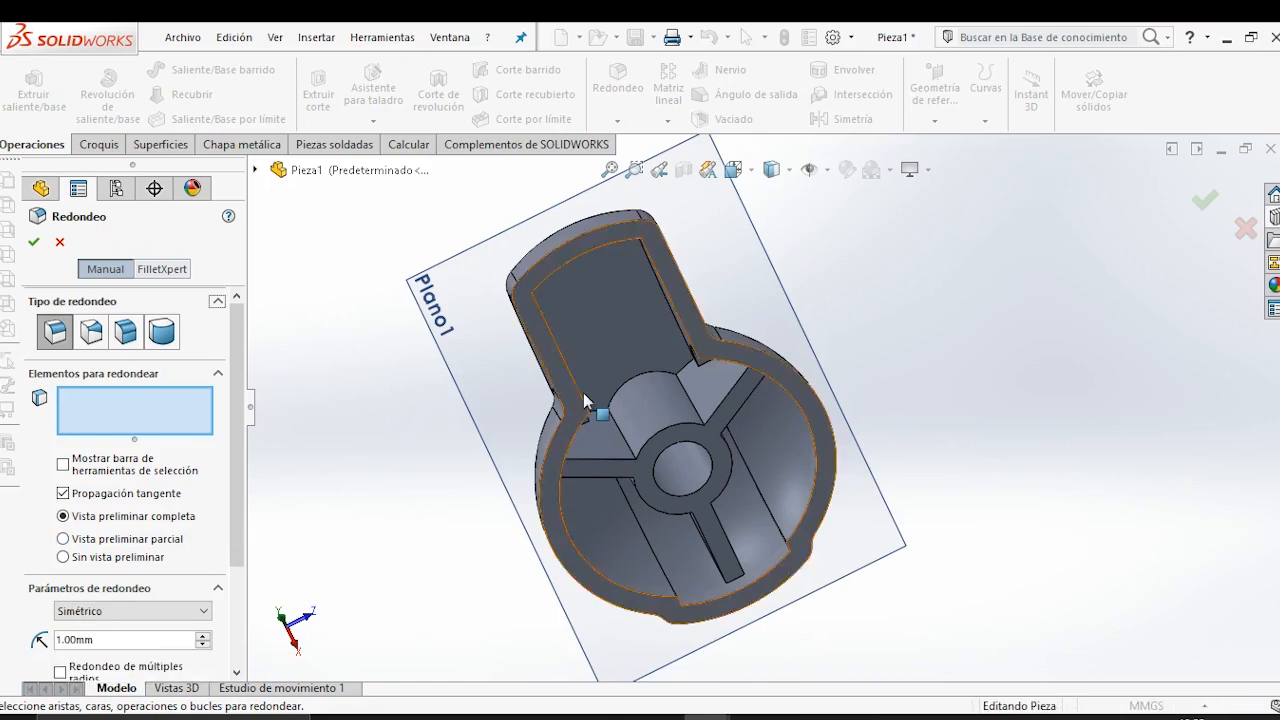
middle_click_drag(617, 394, 620, 289)
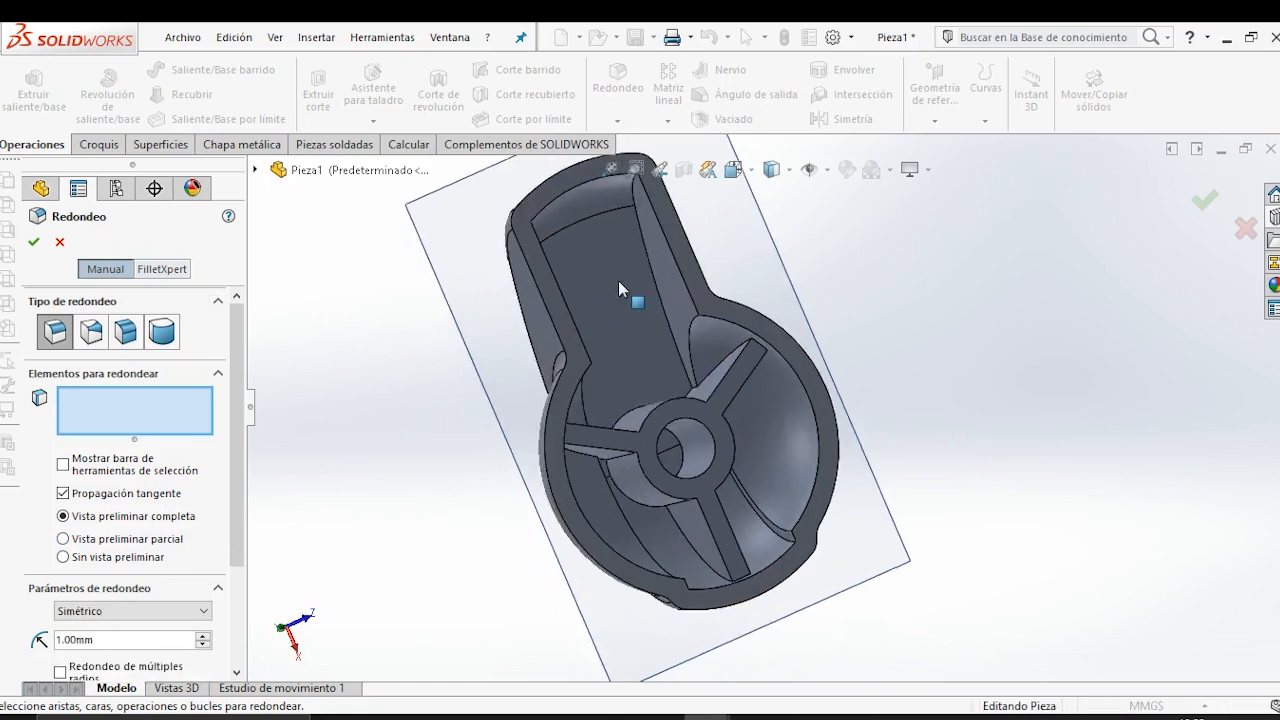
left_click(591, 188)
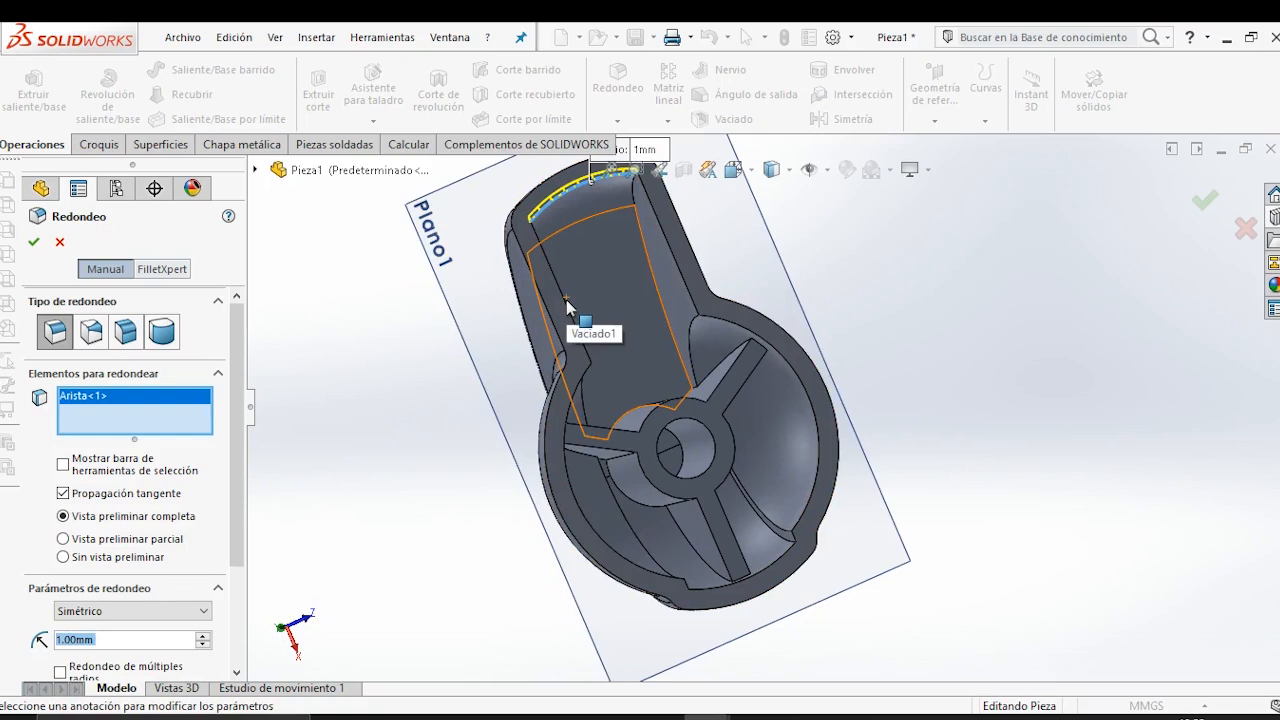
left_click(563, 299)
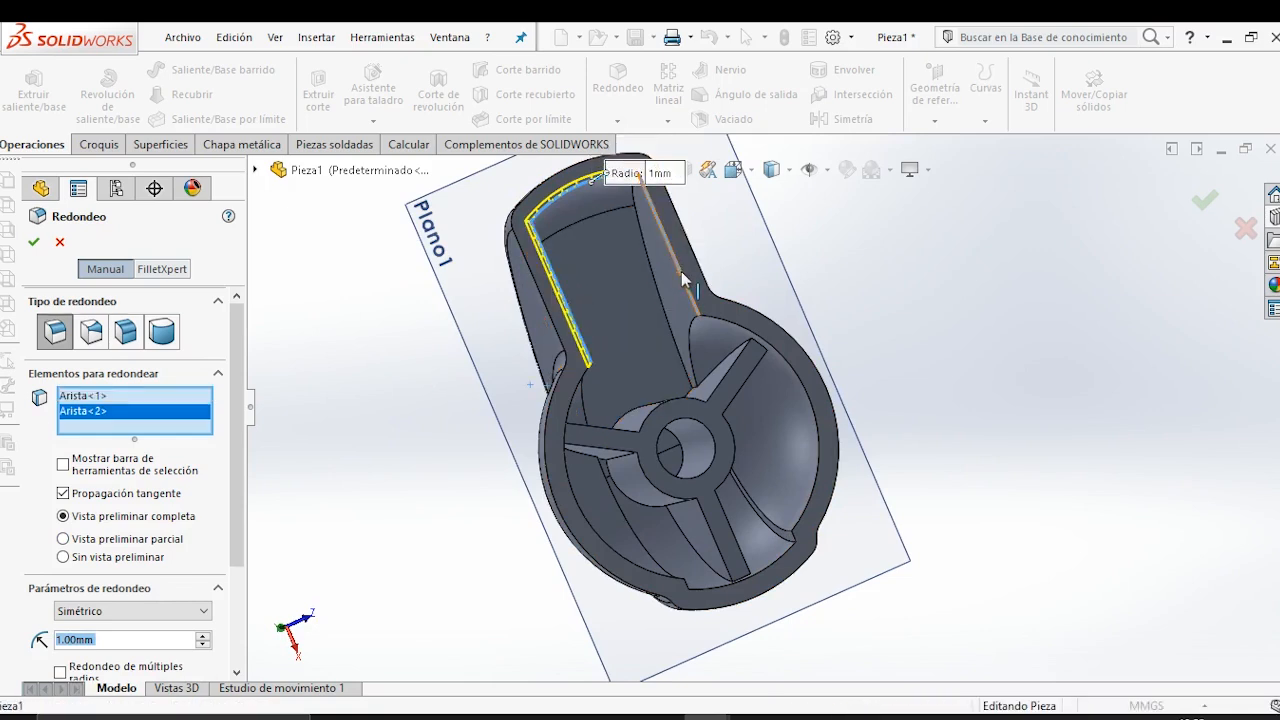
left_click(684, 279)
Add the inner rim edges around the dome cavity, including the short edges at the two notches, to the 1 mm fillet.
left_click(739, 325)
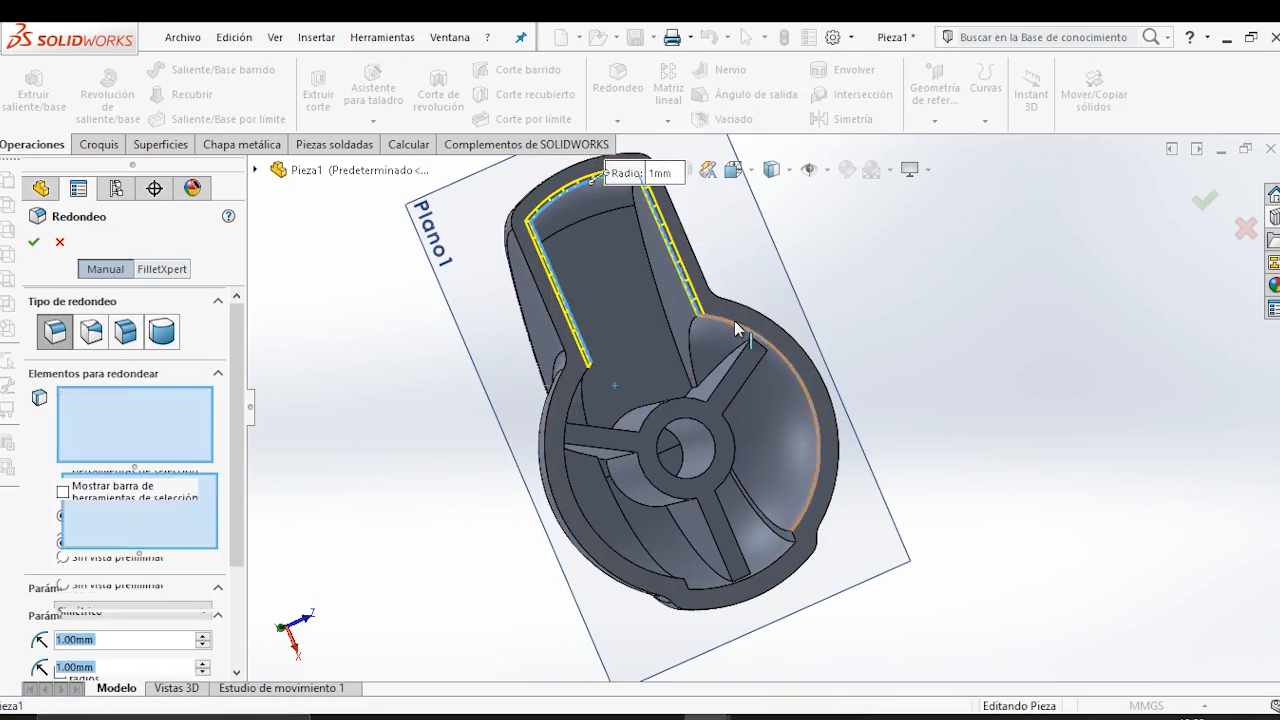
left_click(786, 560)
scroll(786, 545, "down", 5)
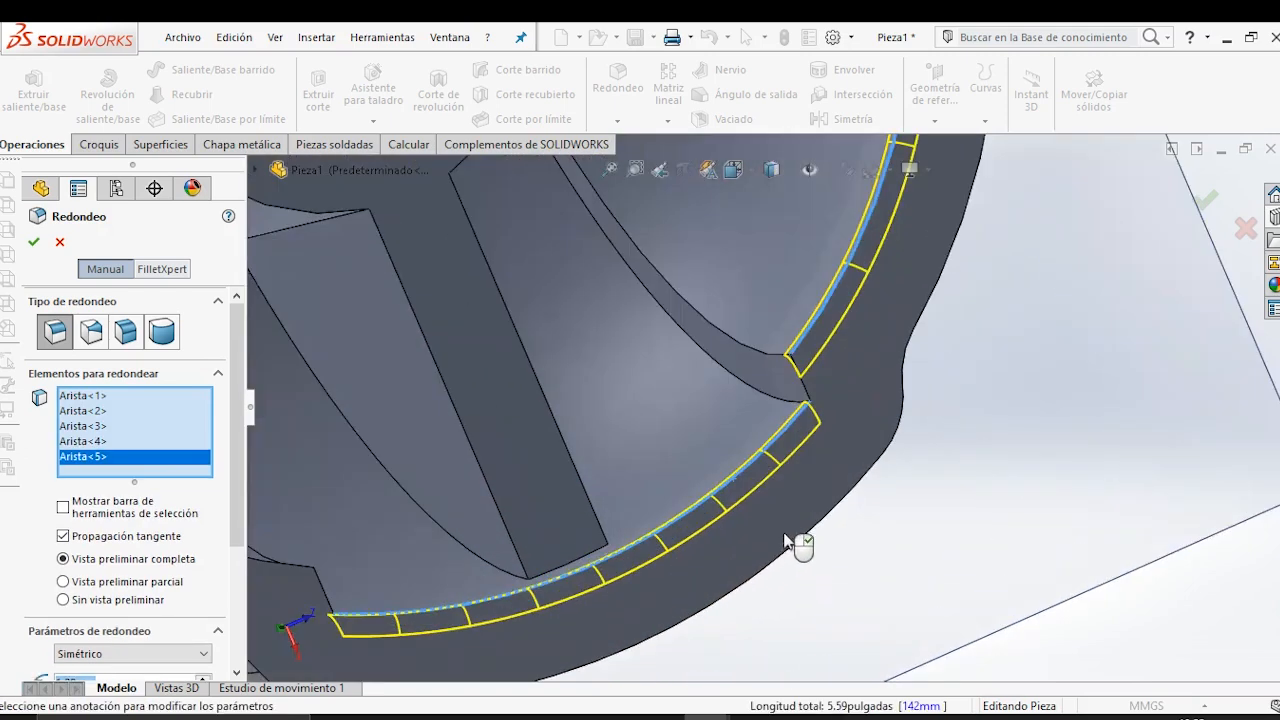
left_click(800, 395)
scroll(771, 443, "up", 4)
scroll(545, 530, "down", 2)
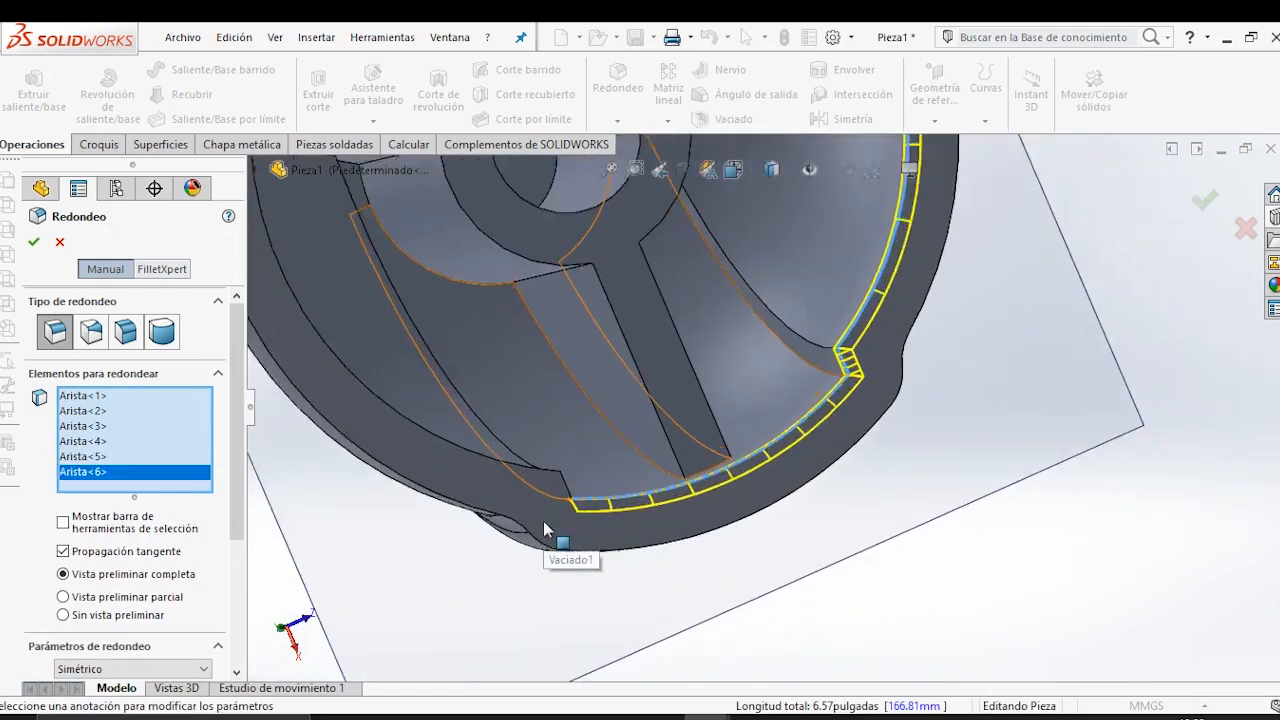
scroll(545, 530, "down", 2)
left_click(598, 455)
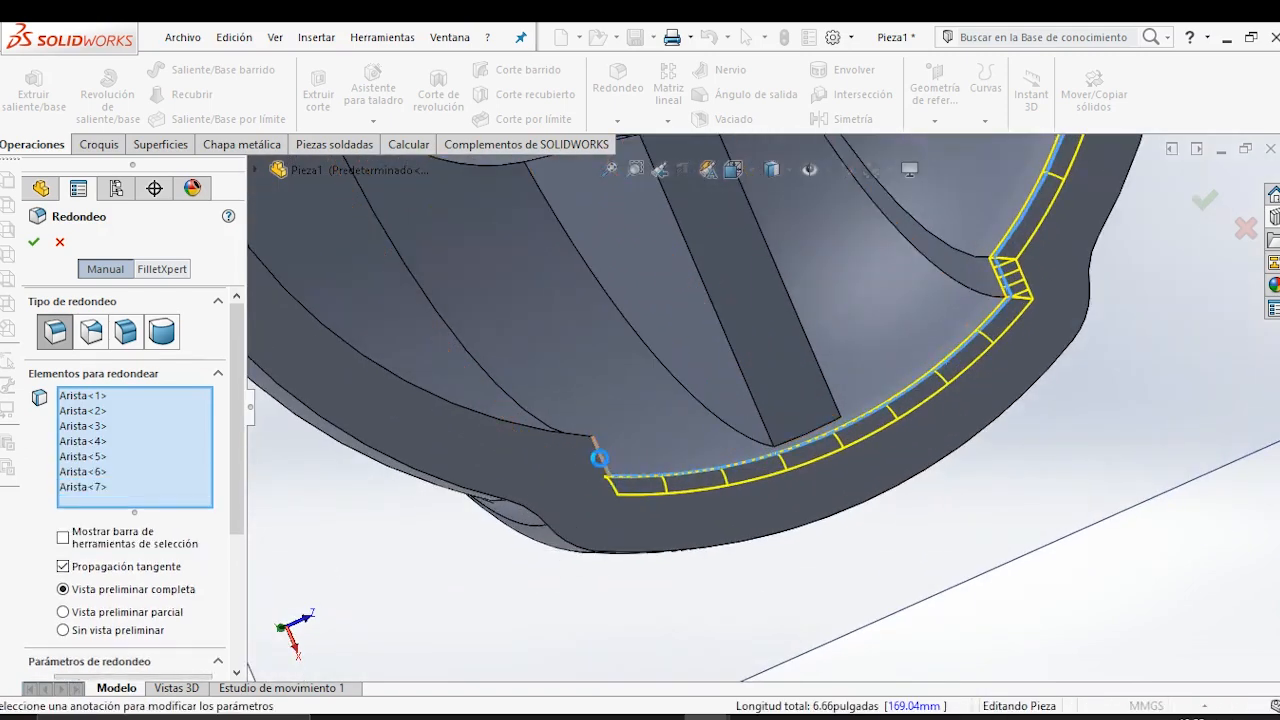
left_click(526, 428)
scroll(790, 432, "up", 3)
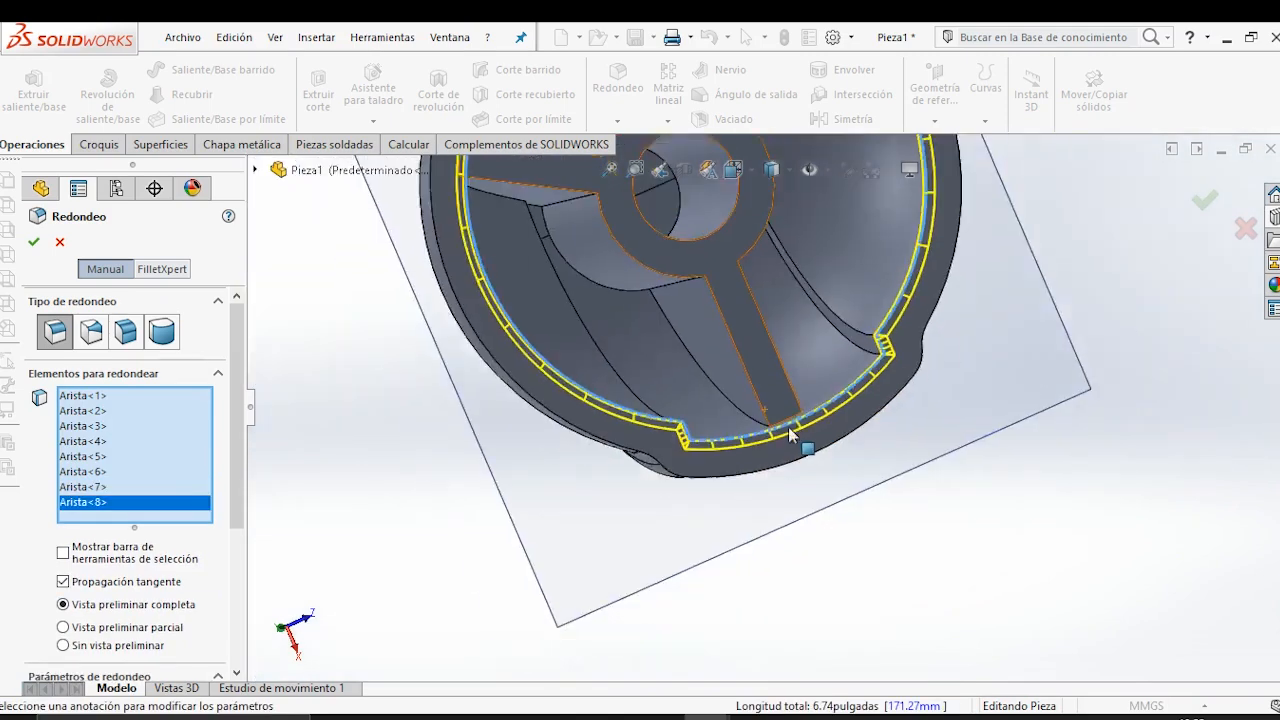
scroll(790, 432, "up", 3)
scroll(760, 294, "down", 2)
scroll(740, 300, "down", 2)
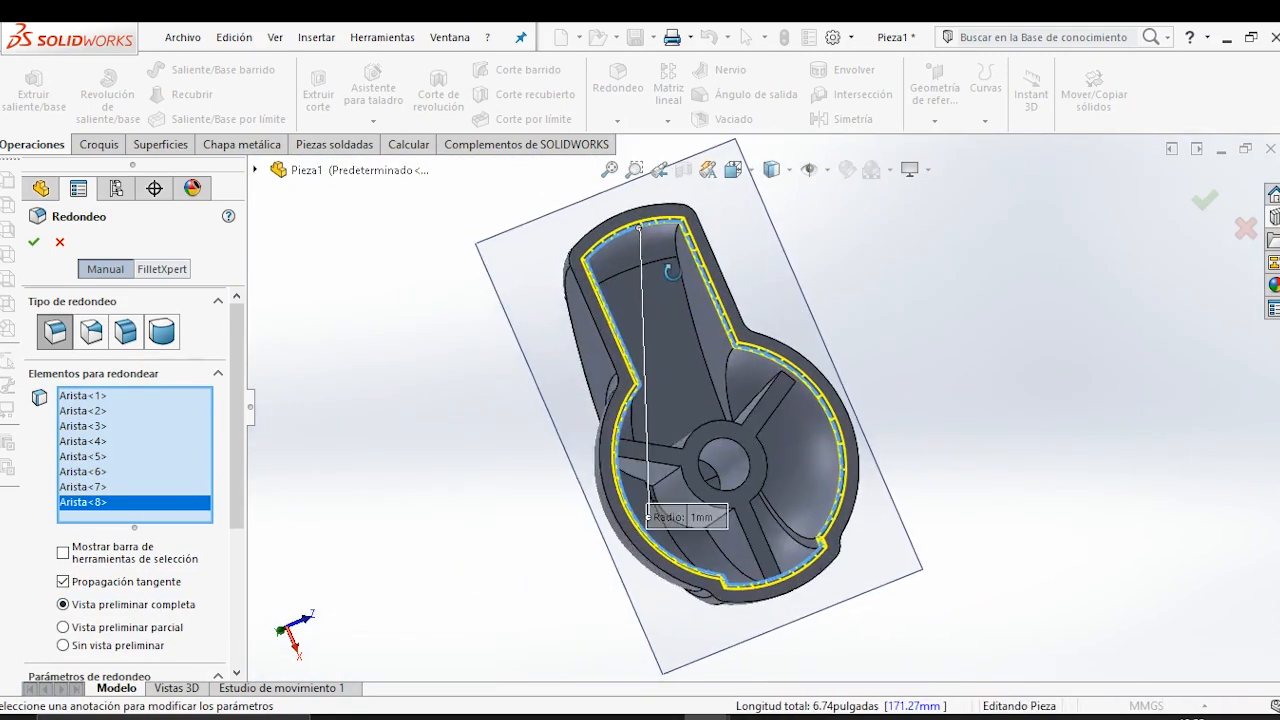
Add the two long curved edges inside the handle cavity, between its ceiling and side walls, to the 1 mm fillet.
scroll(660, 258, "down", 2)
left_click(686, 250)
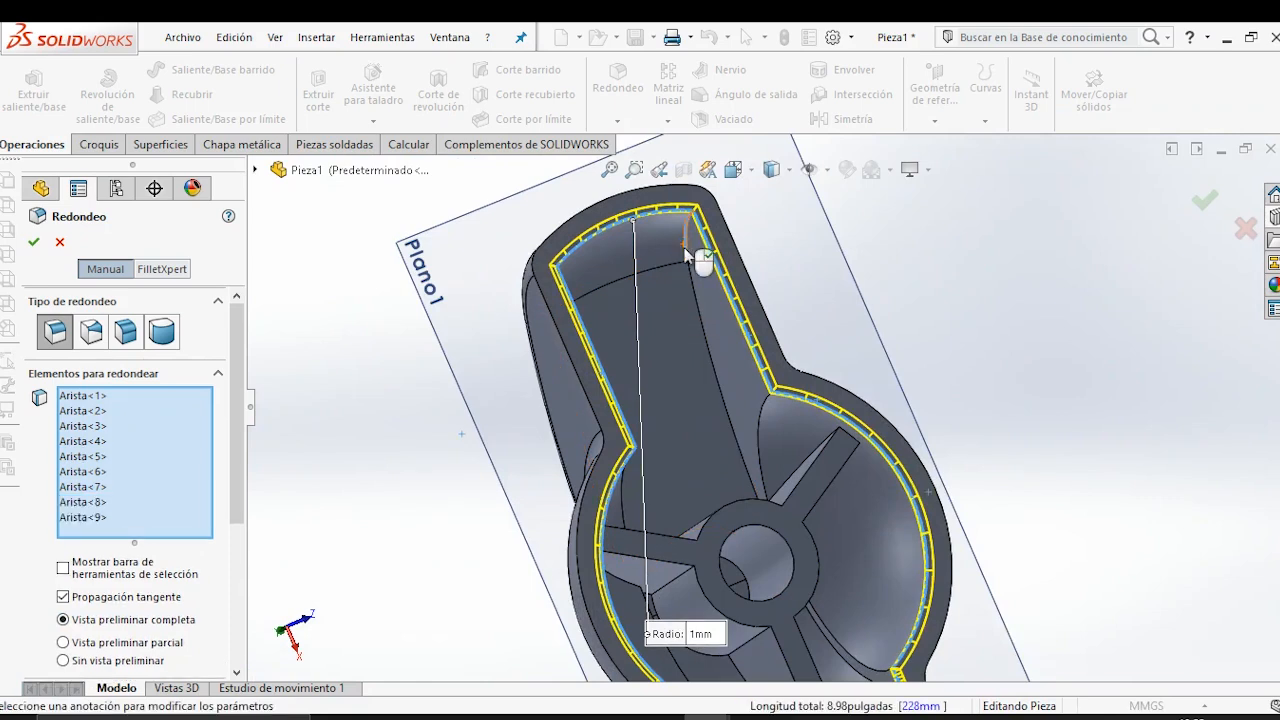
scroll(697, 294, "up", 3)
scroll(677, 398, "down", 3)
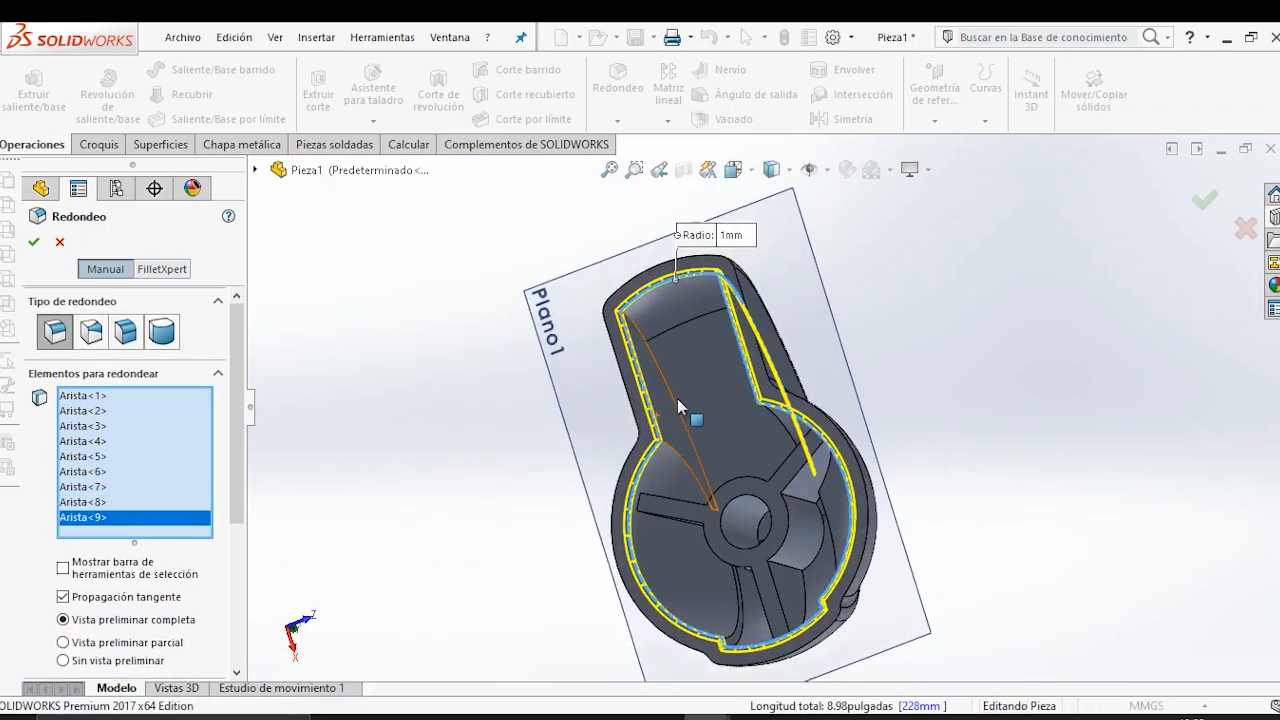
left_click(622, 287)
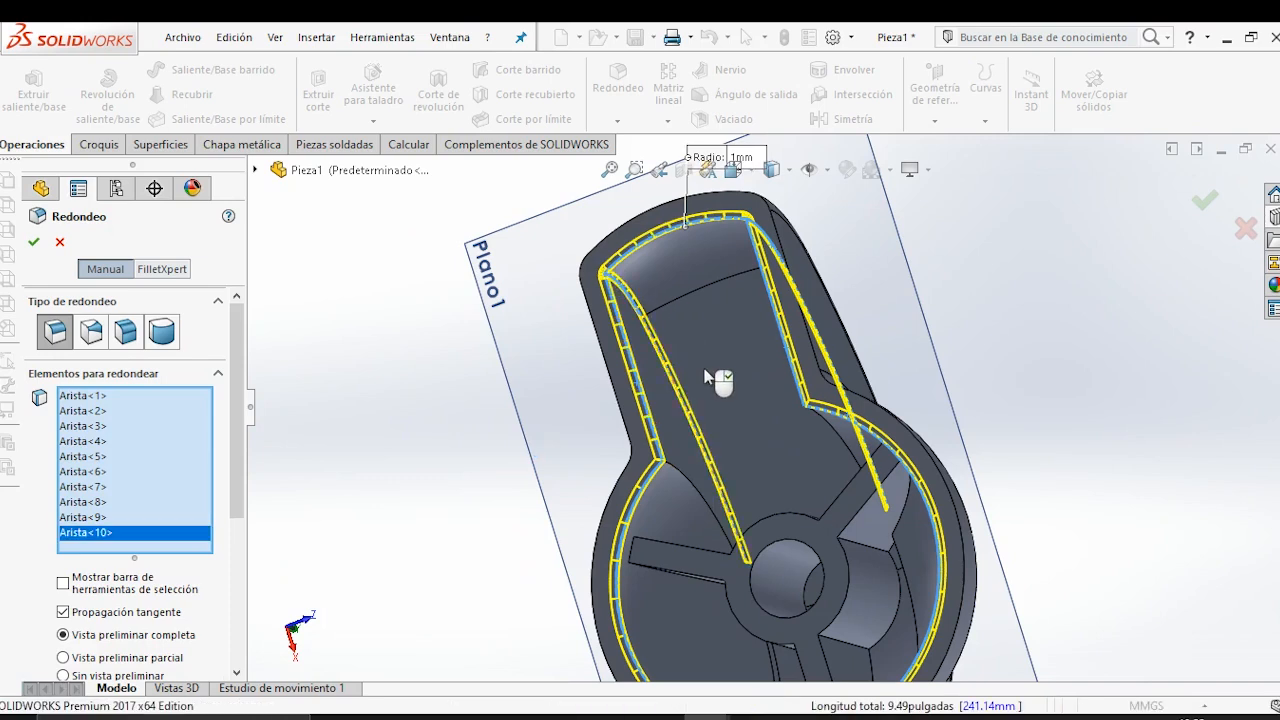
scroll(712, 420, "up", 3)
scroll(735, 540, "down", 5)
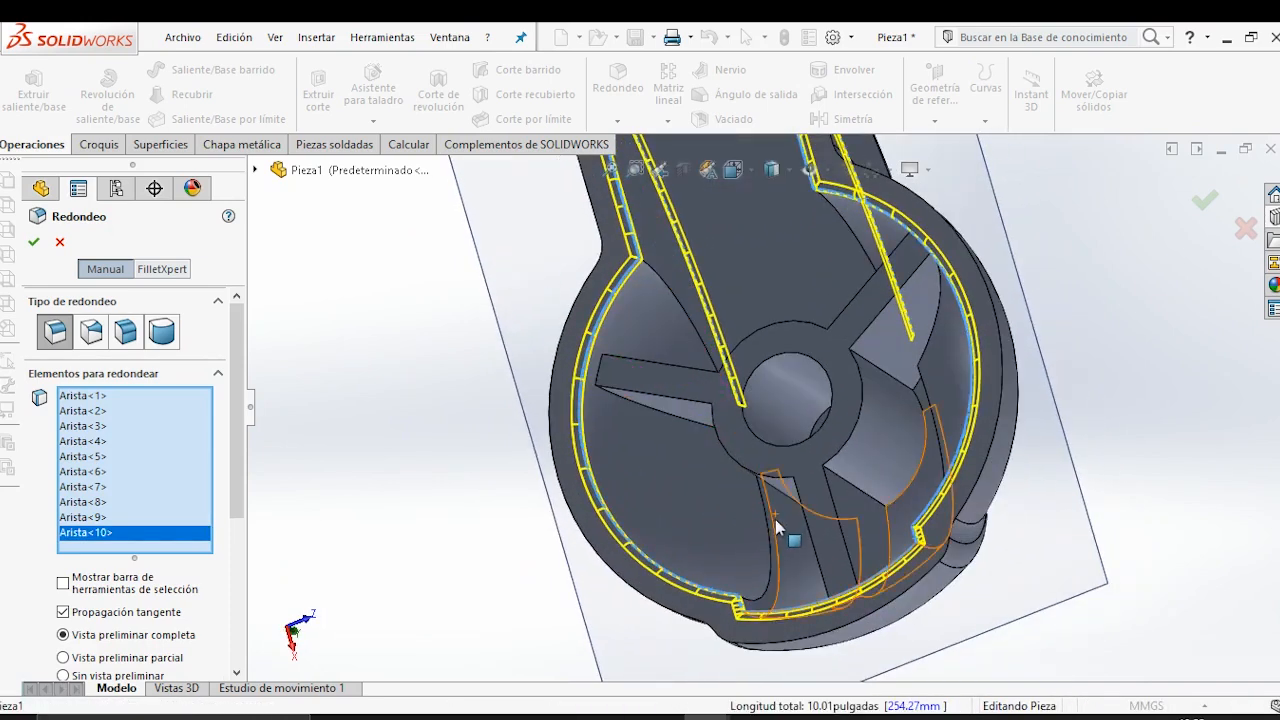
Add the two curved interior dome edges running up from the notches and apply the 1 mm fillet.
left_click(776, 522)
middle_click_drag(914, 434, 934, 509)
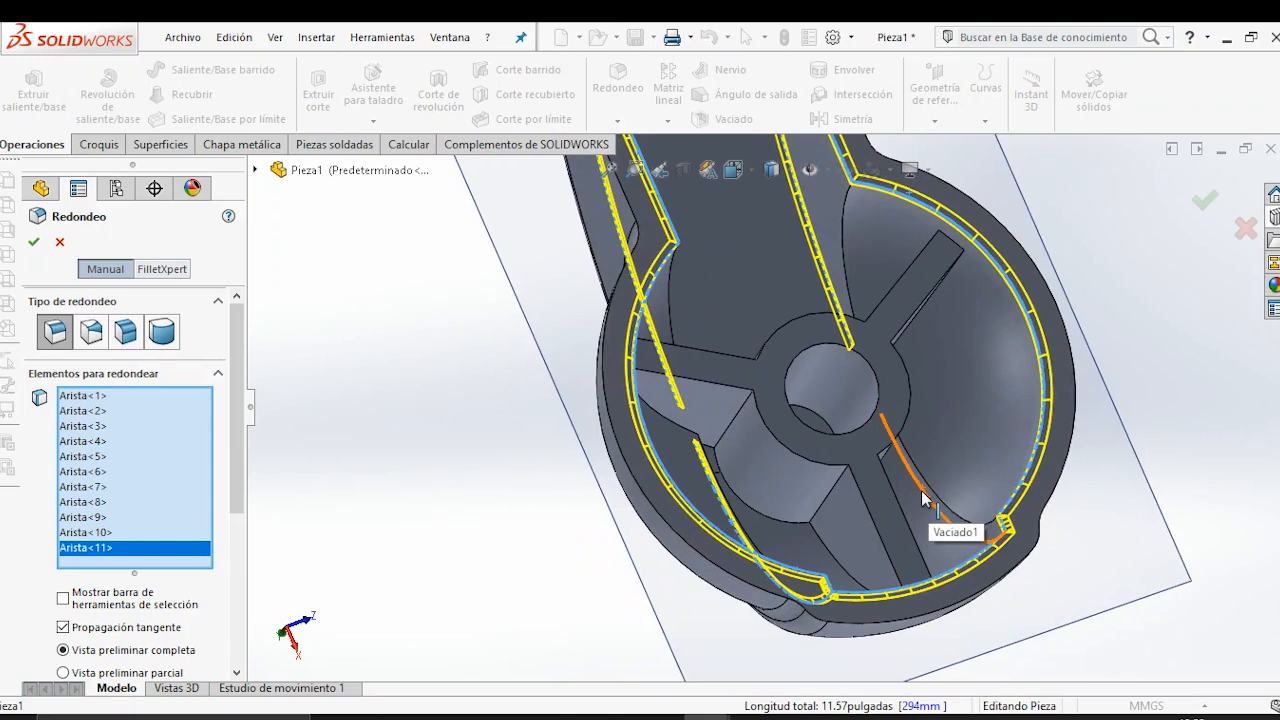
left_click(924, 500)
scroll(908, 505, "up", 5)
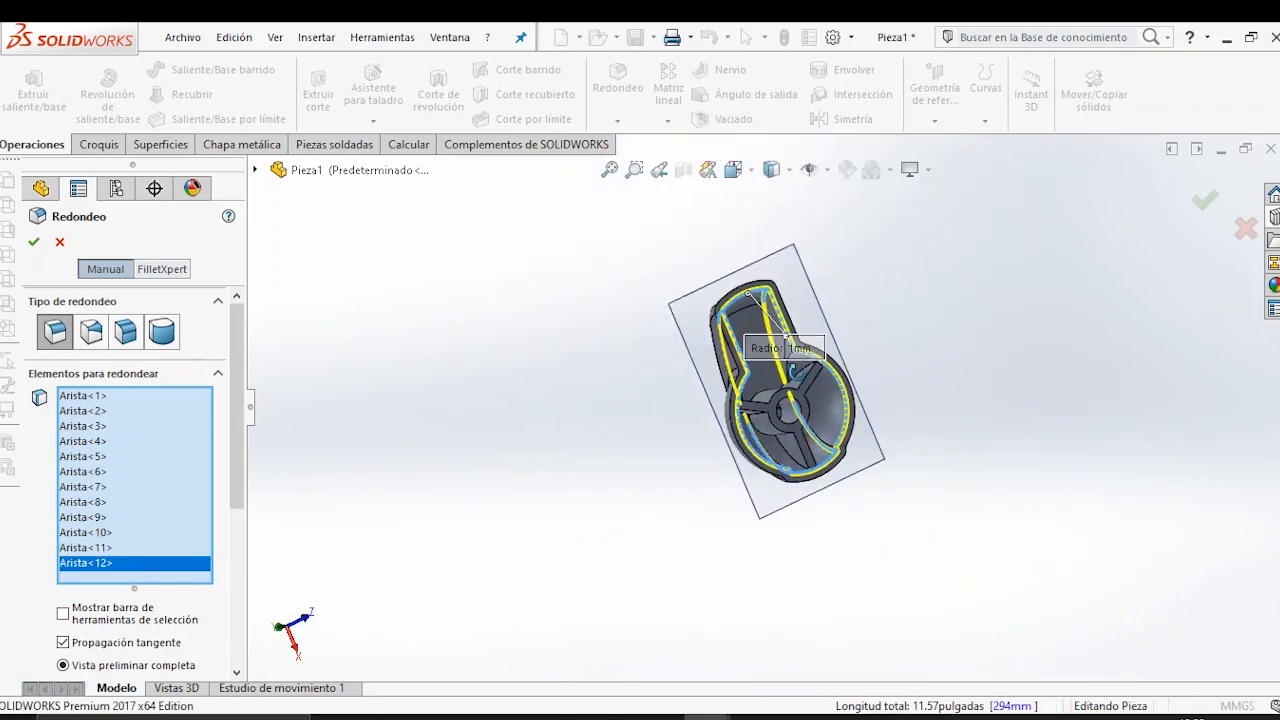
scroll(826, 443, "down", 3)
middle_click_drag(829, 414, 806, 471)
middle_click_drag(846, 417, 755, 358)
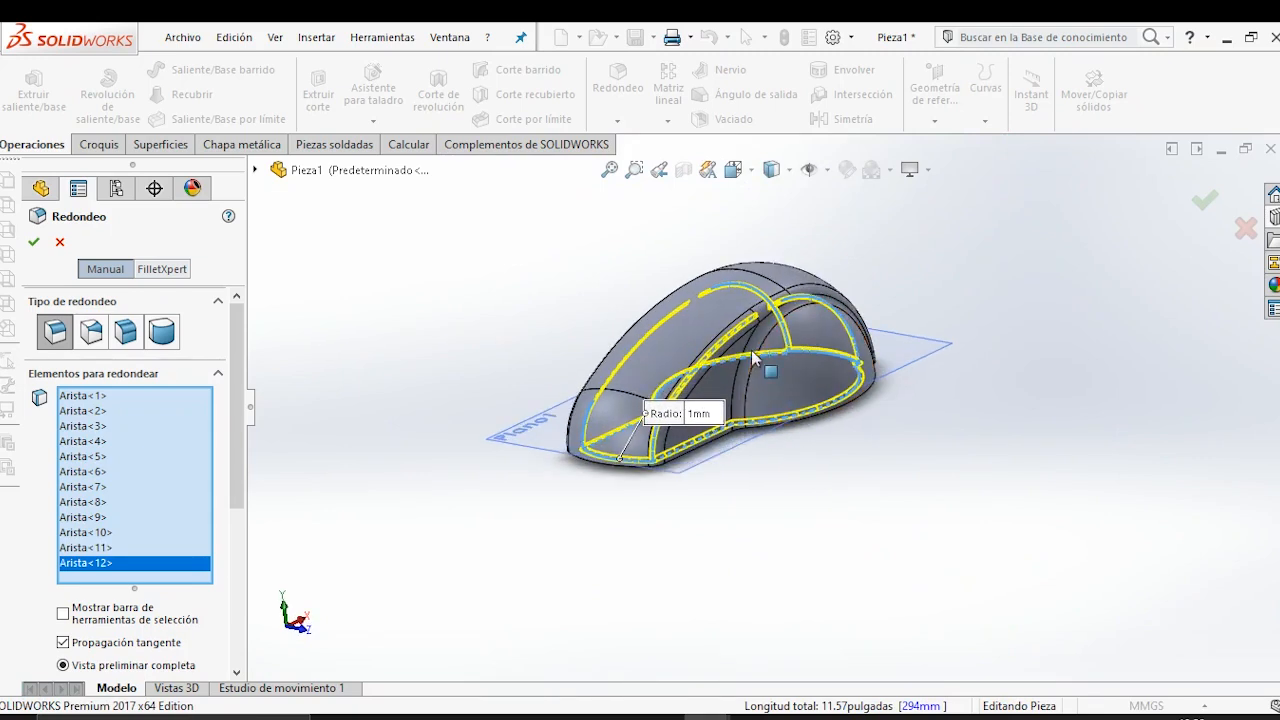
scroll(755, 358, "down", 1)
left_click(1204, 204)
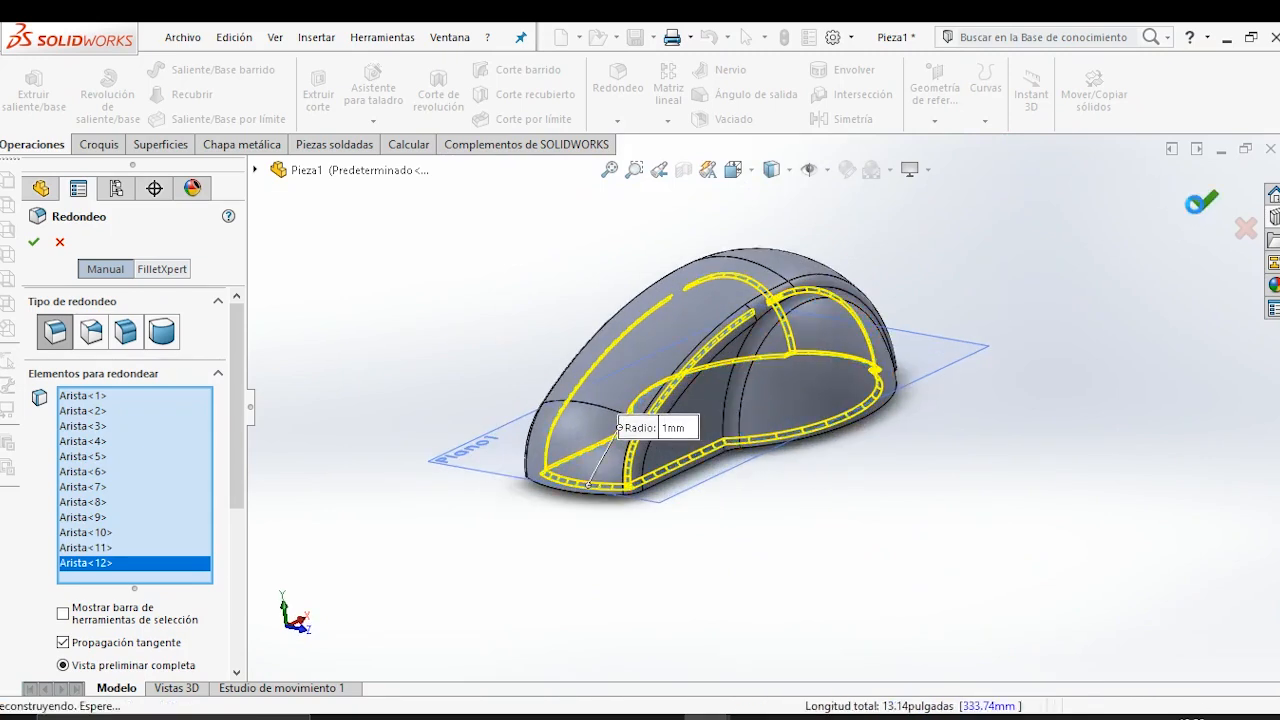
Check the knob drawing for the inside fillet note and the edges marked in red, and return to the SolidWorks model.
left_click(754, 717)
scroll(838, 314, "up", 2)
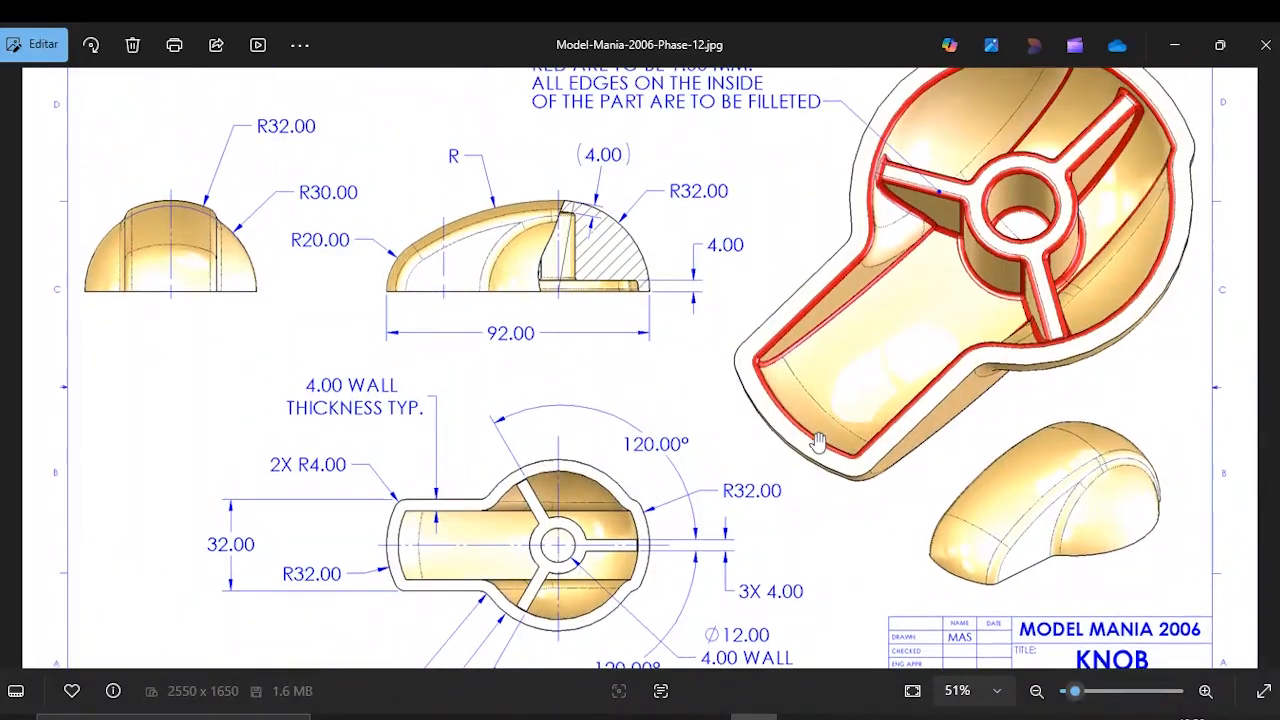
scroll(968, 262, "up", 1)
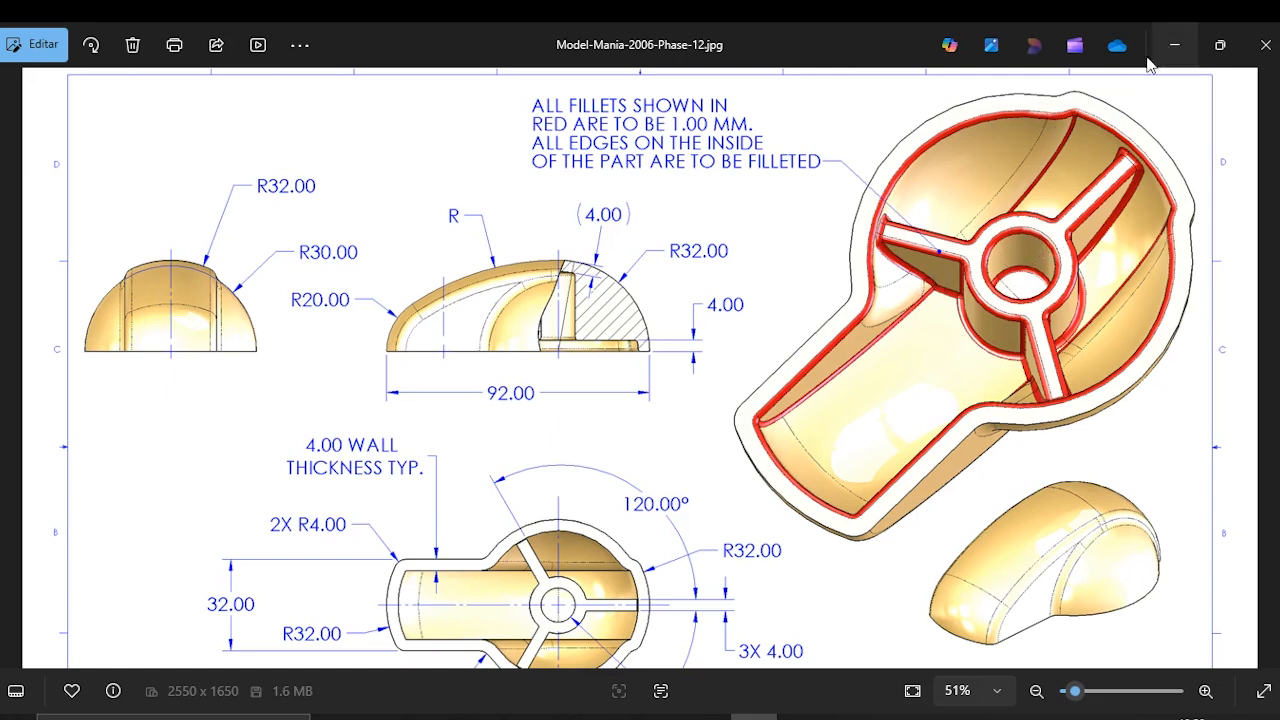
left_click(1177, 45)
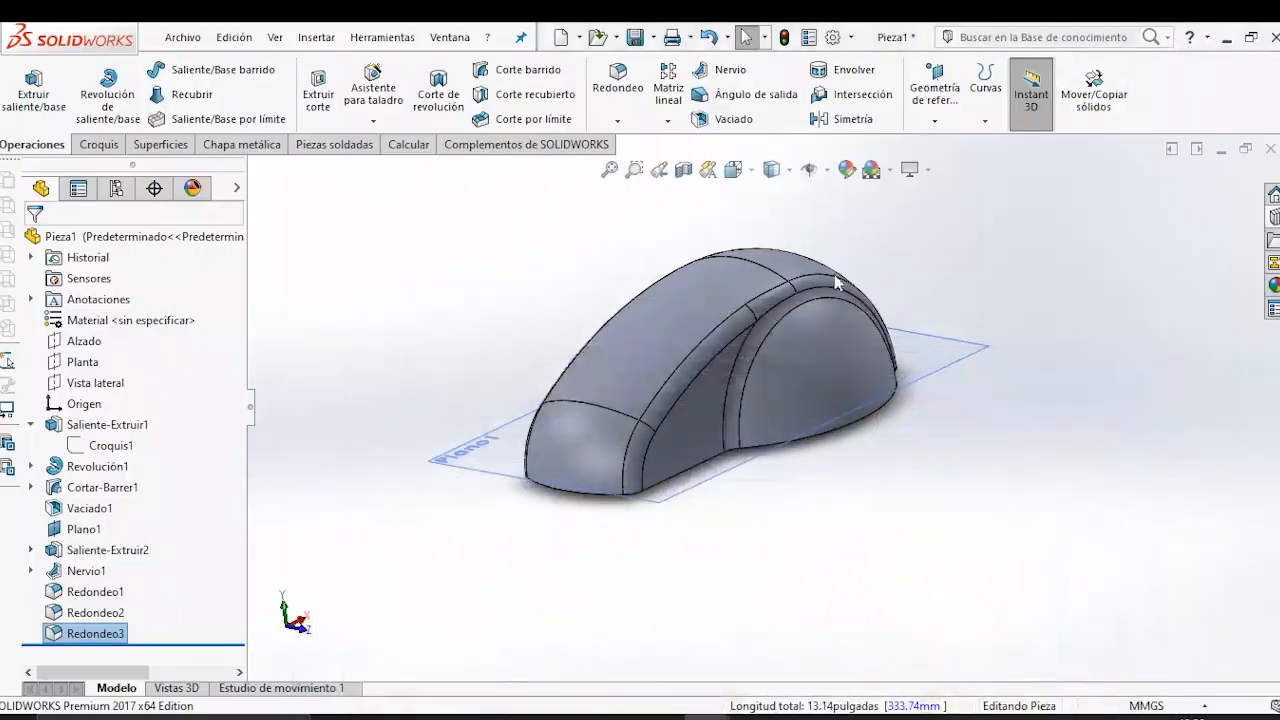
Hide the reference plane Plano1.
middle_click_drag(679, 335, 712, 366)
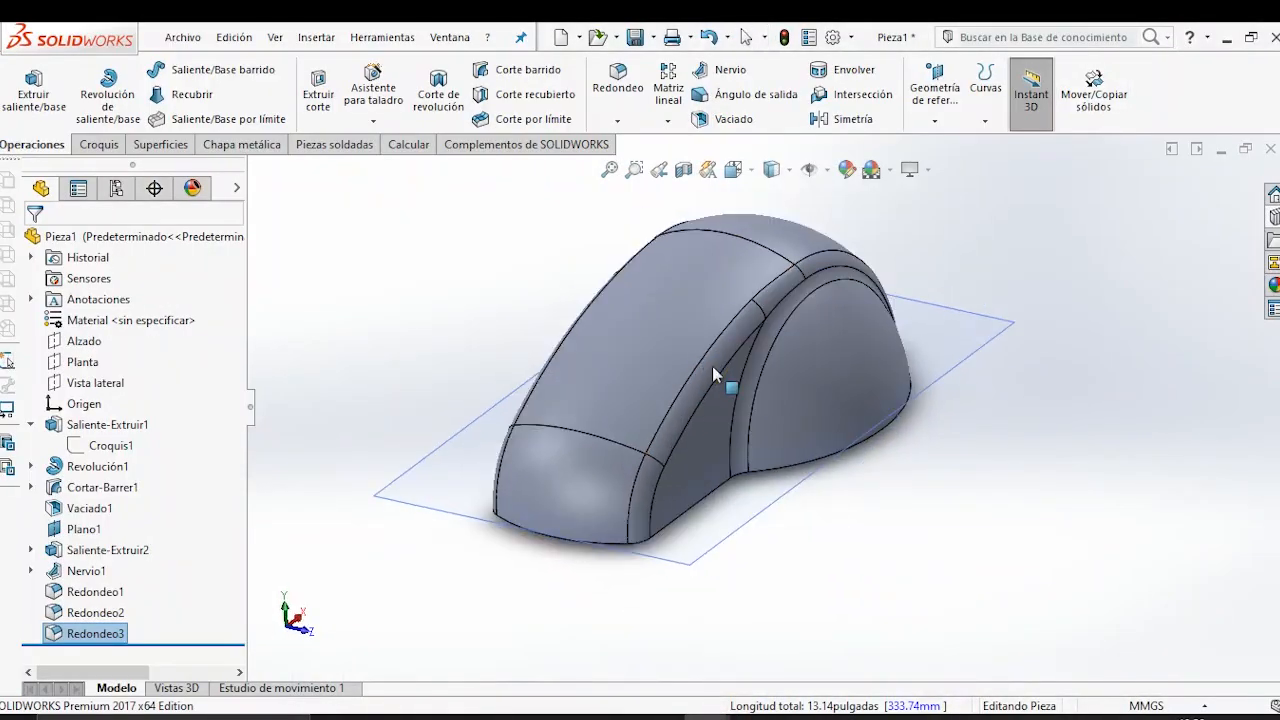
middle_click_drag(845, 395, 1046, 332)
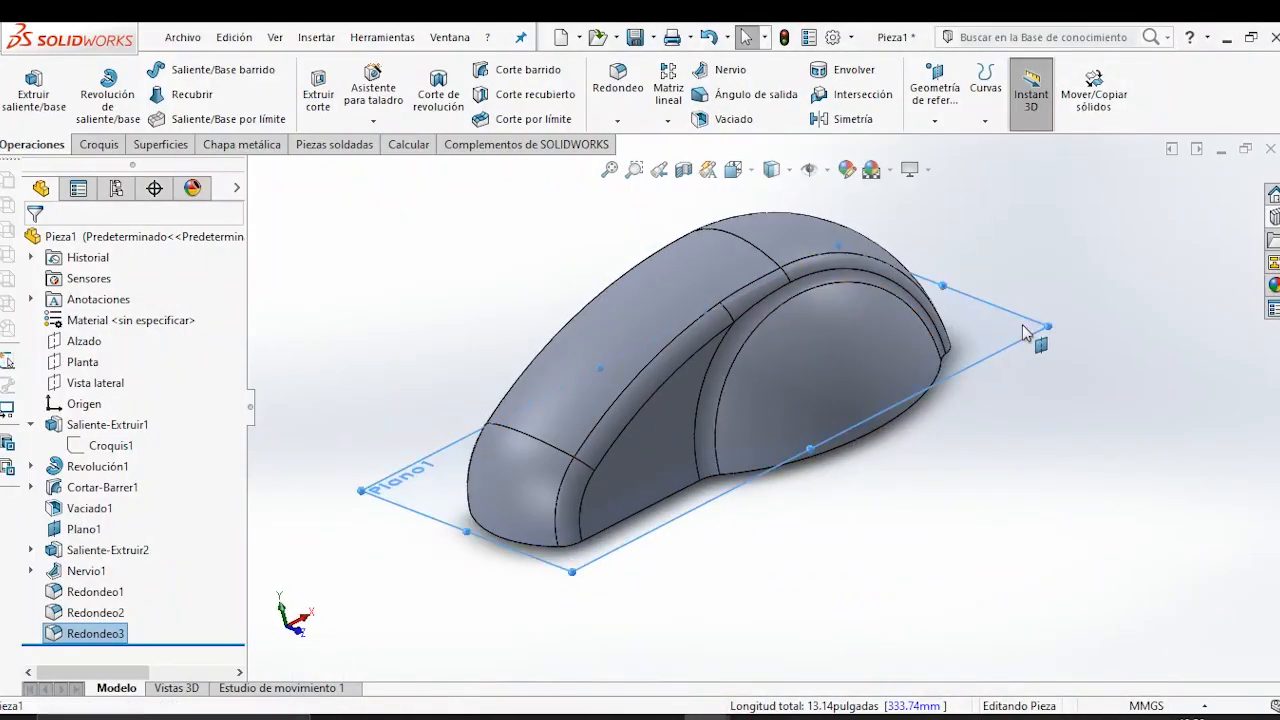
left_click(1046, 330)
left_click(1135, 268)
Examine the knob's outer shape and fillets from several angles.
middle_click_drag(726, 449, 760, 360)
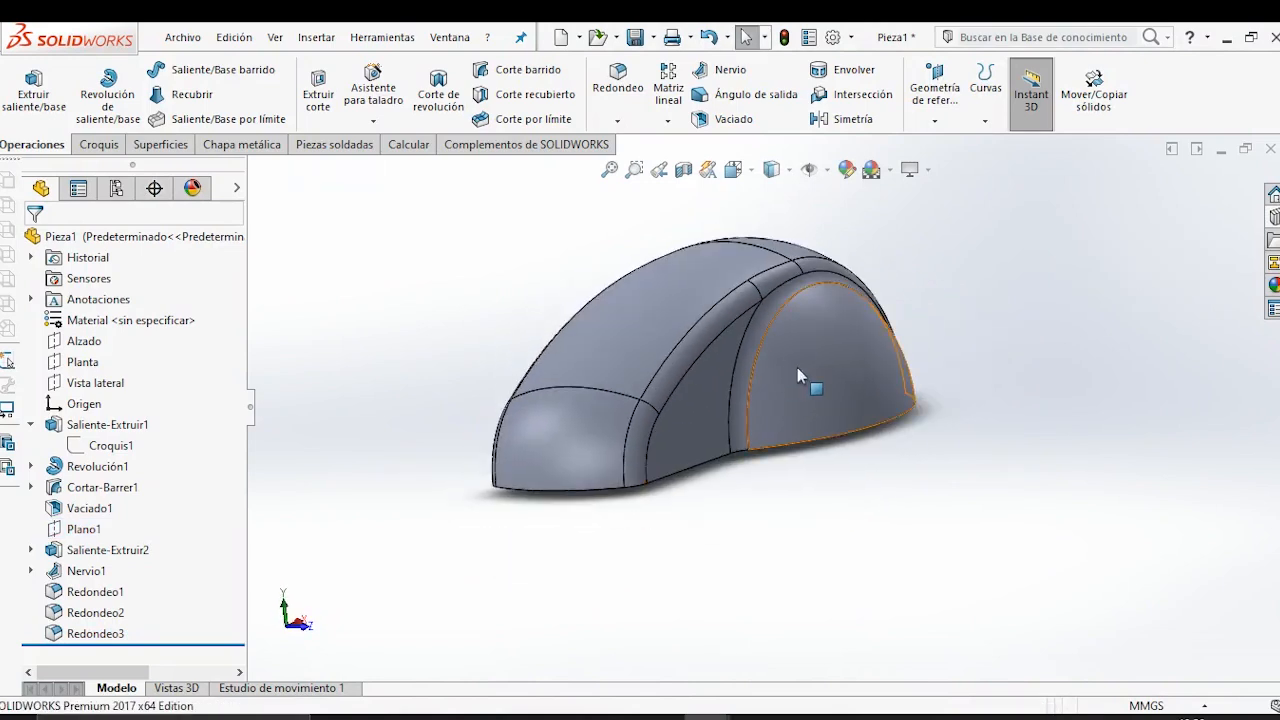
middle_click_drag(643, 384, 778, 397)
middle_click_drag(850, 380, 712, 408)
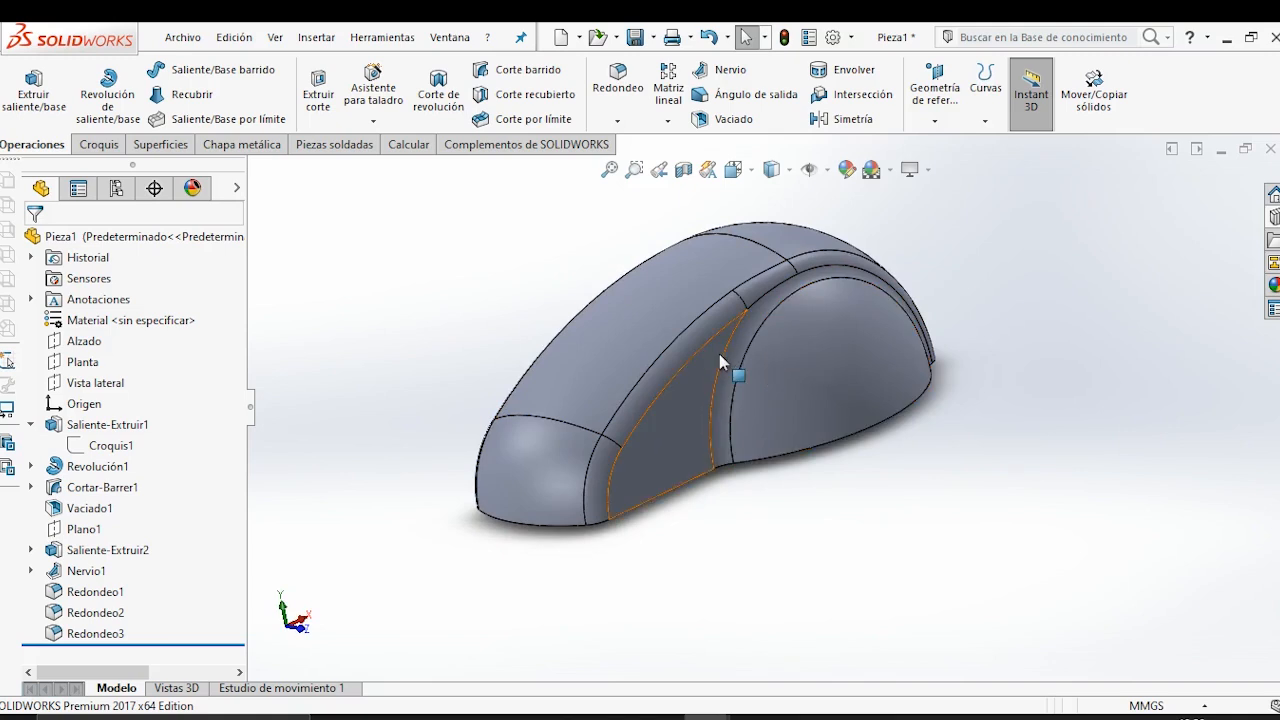
middle_click_drag(697, 367, 760, 396)
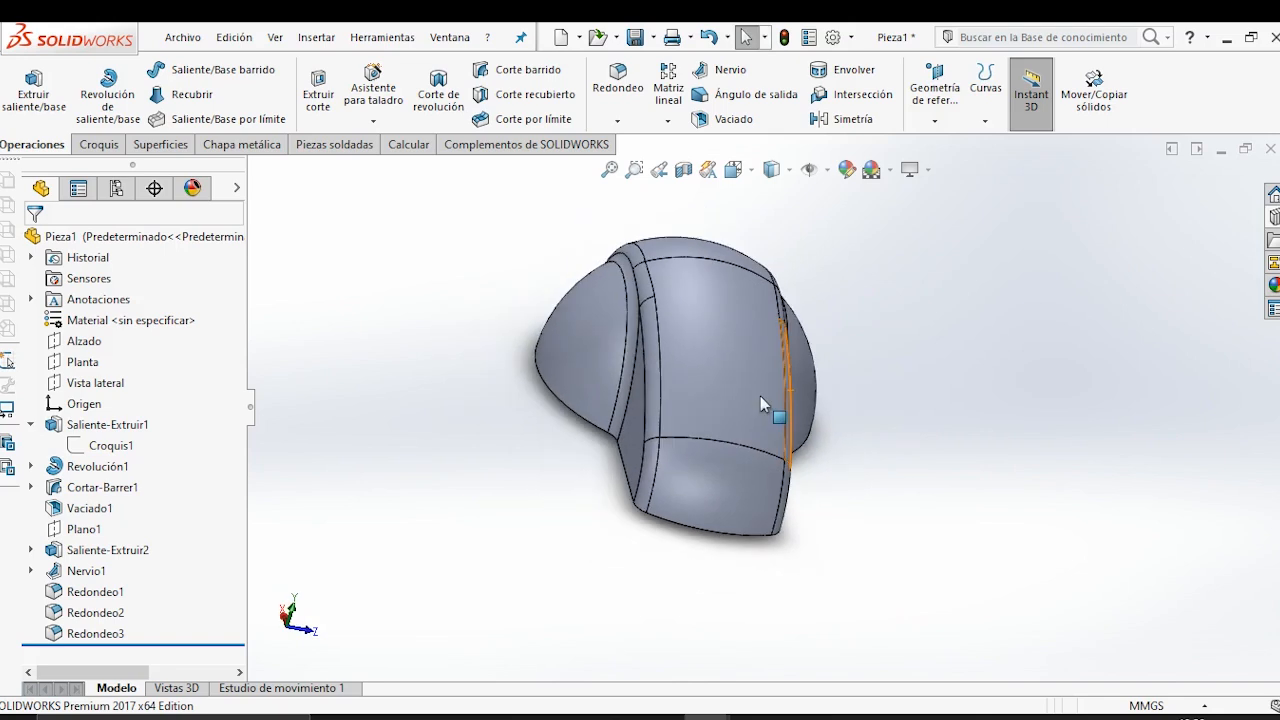
middle_click_drag(822, 427, 784, 399)
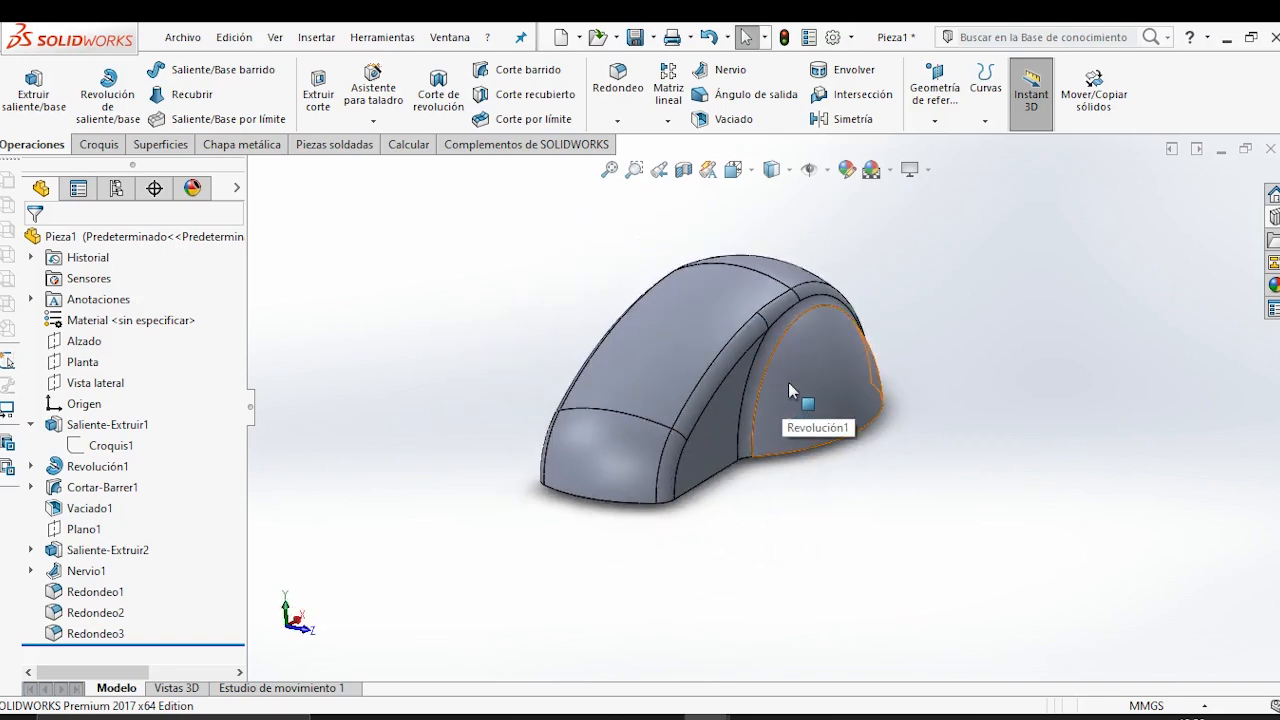
scroll(788, 382, "down", 2)
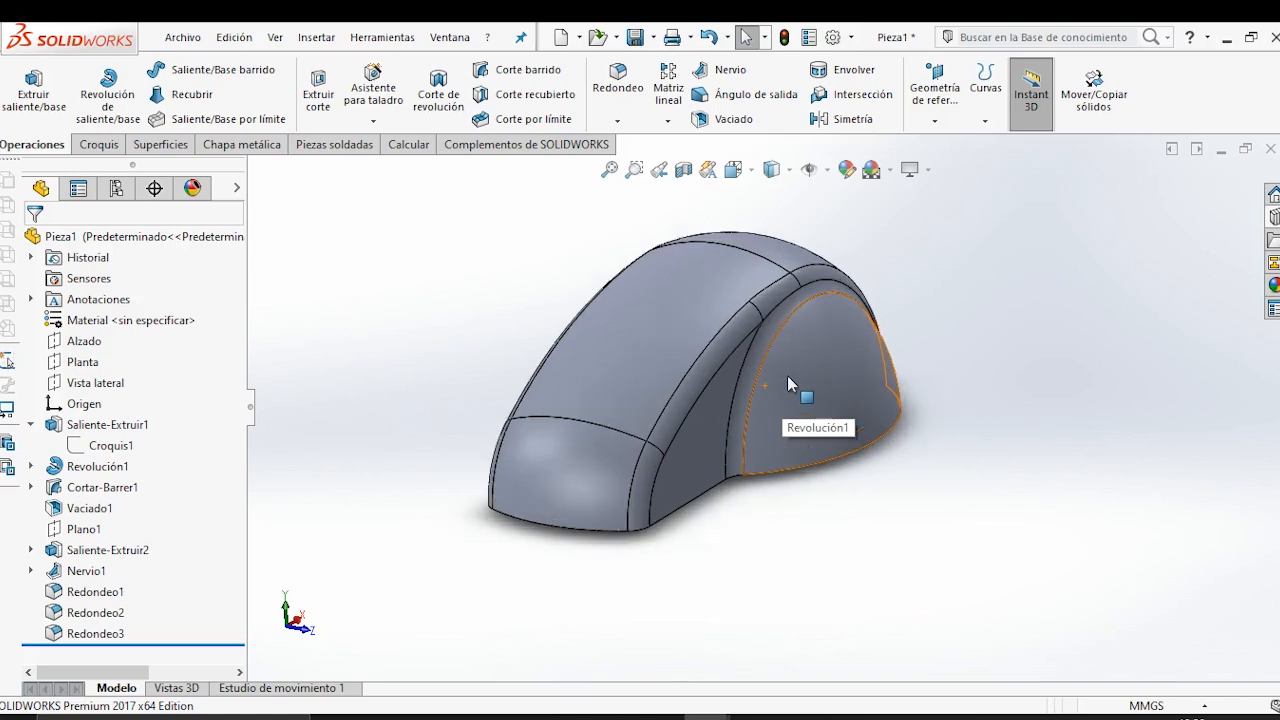
scroll(735, 333, "down", 2)
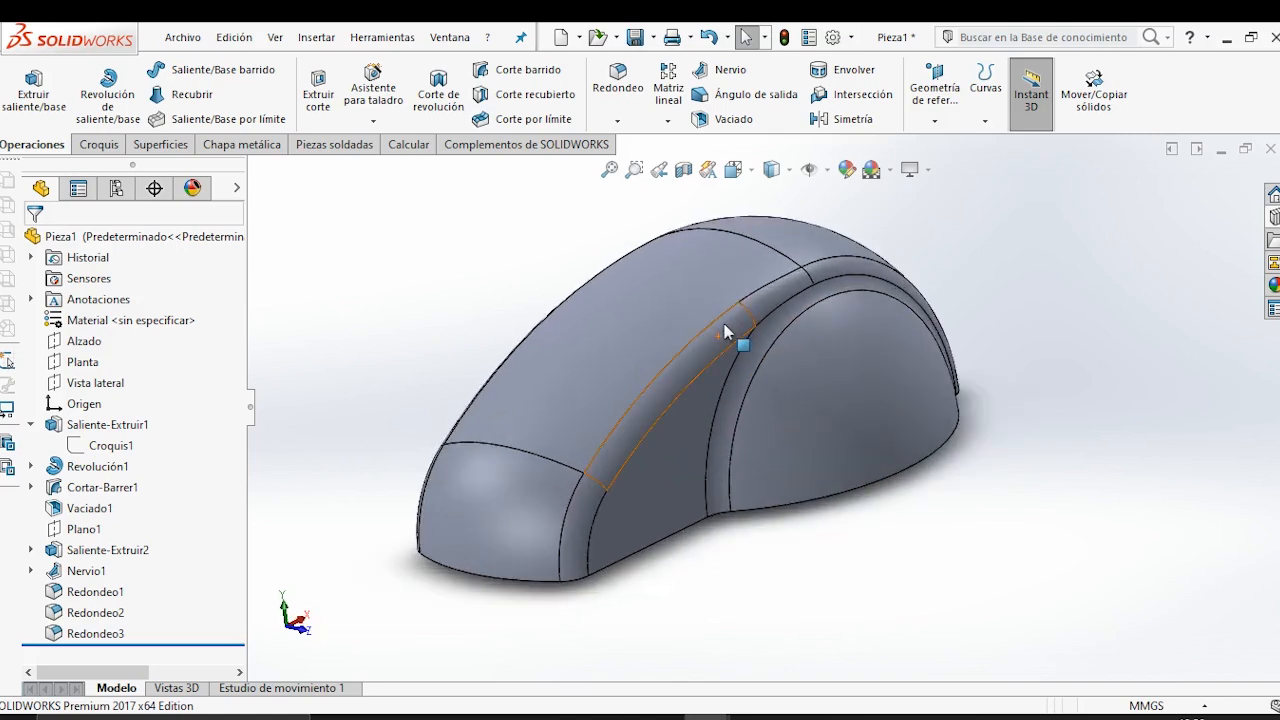
middle_click_drag(611, 348, 634, 370)
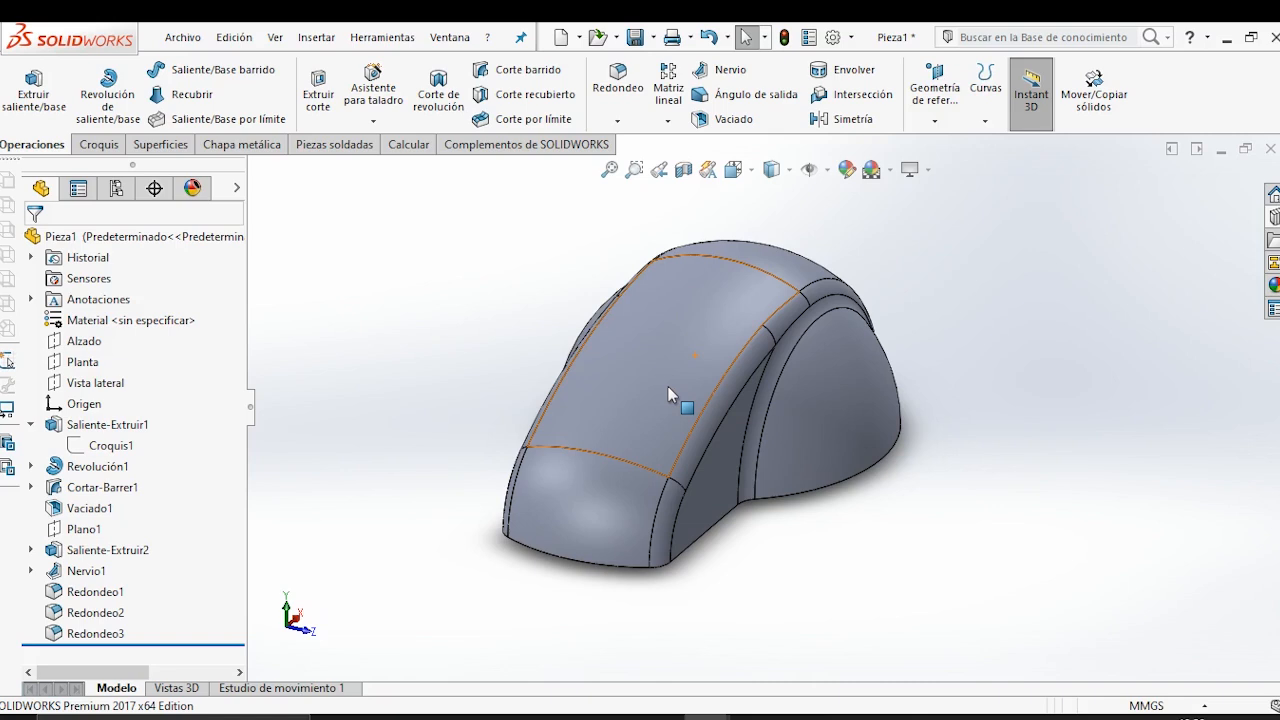
mouse_move(668, 386)
middle_mouse_down()
mouse_move(655, 409)
mouse_move(637, 384)
mouse_move(646, 389)
middle_mouse_up()
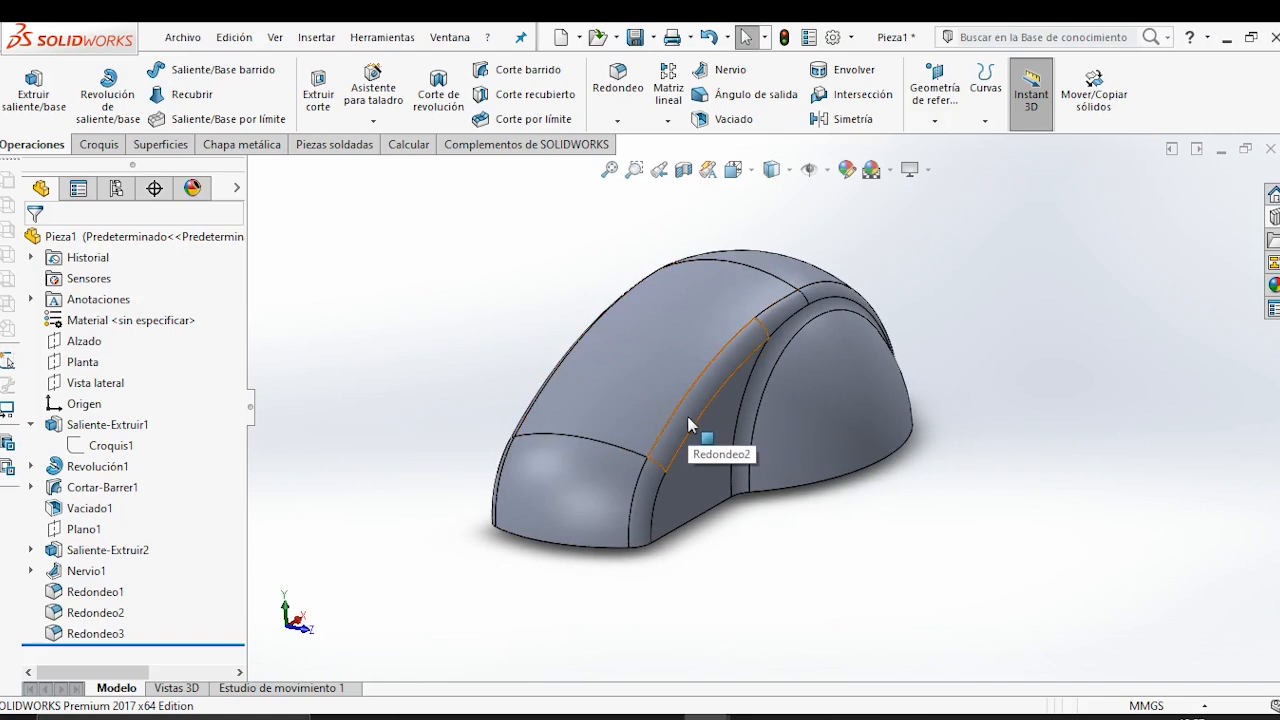
left_click(799, 719)
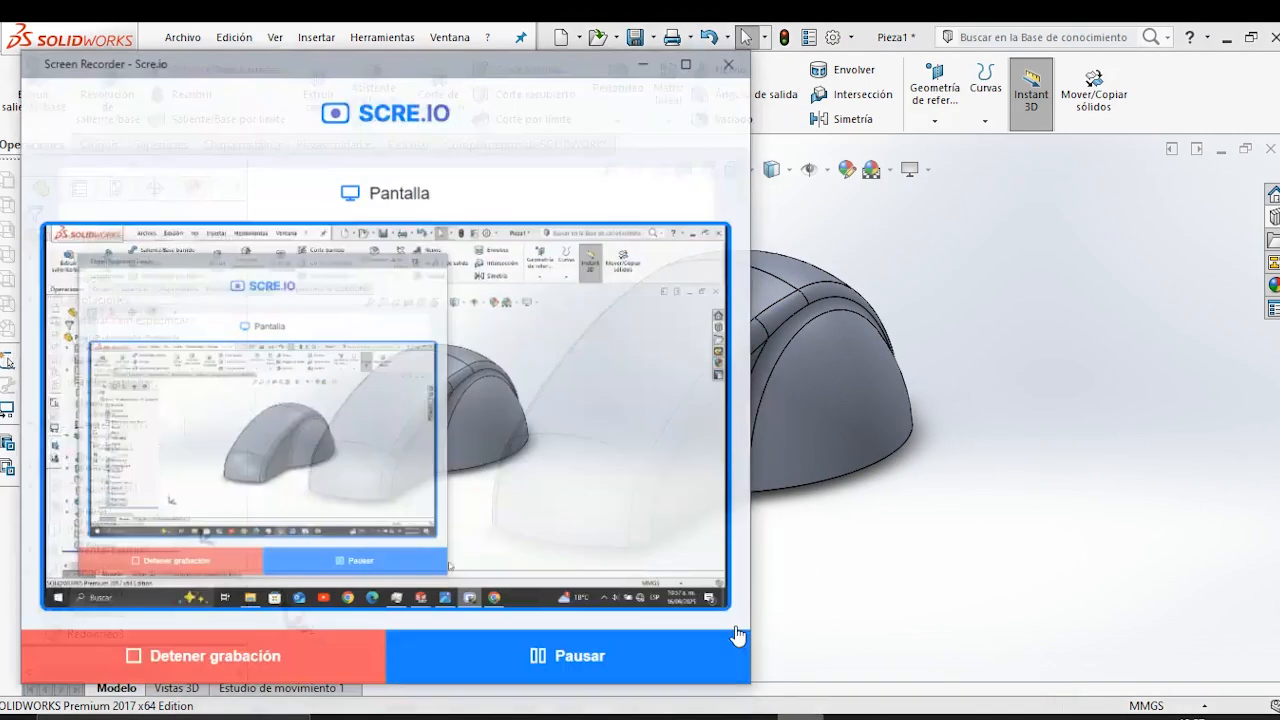